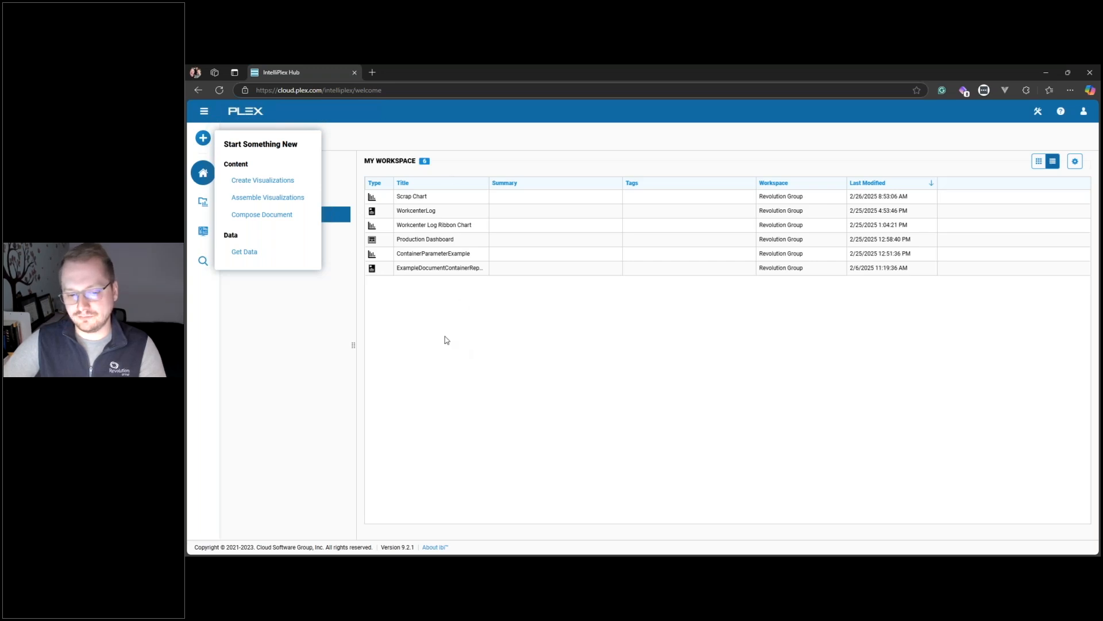
- Start creating a new visualization from the Start Something New menu
click(298, 299)
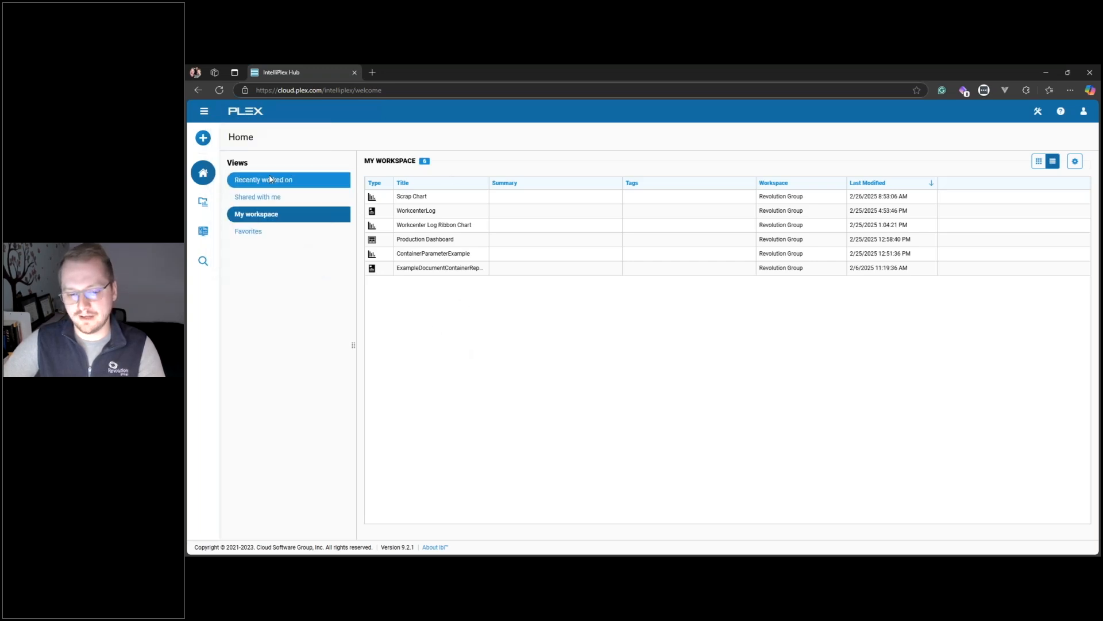
click(205, 143)
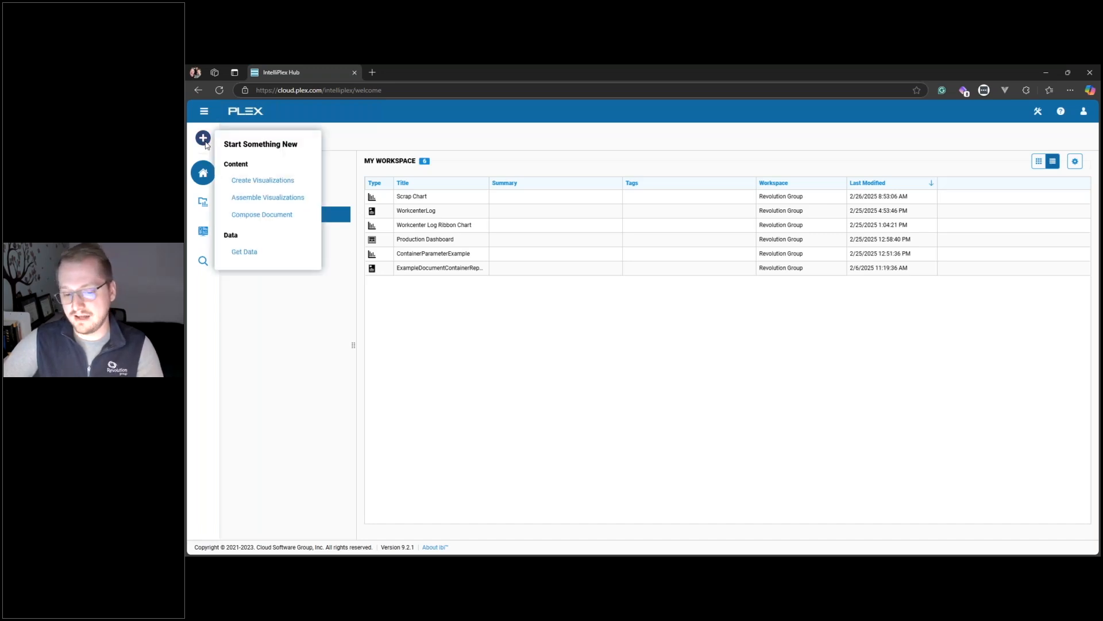
click(259, 182)
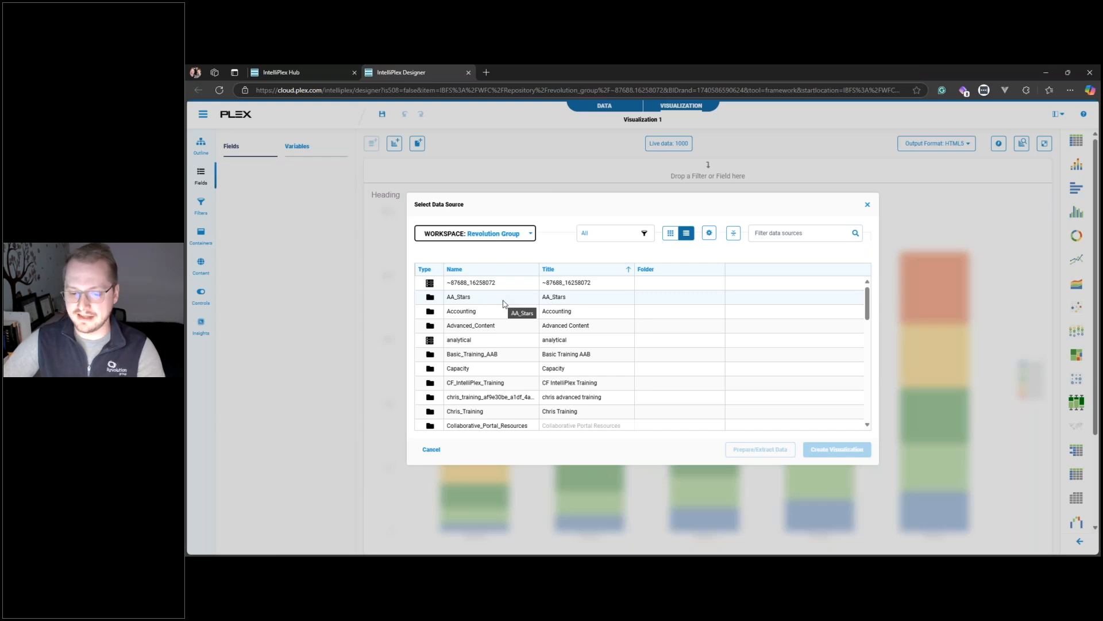
- Open the operational data source folder and select the part folder
scroll(503, 302, down, 8)
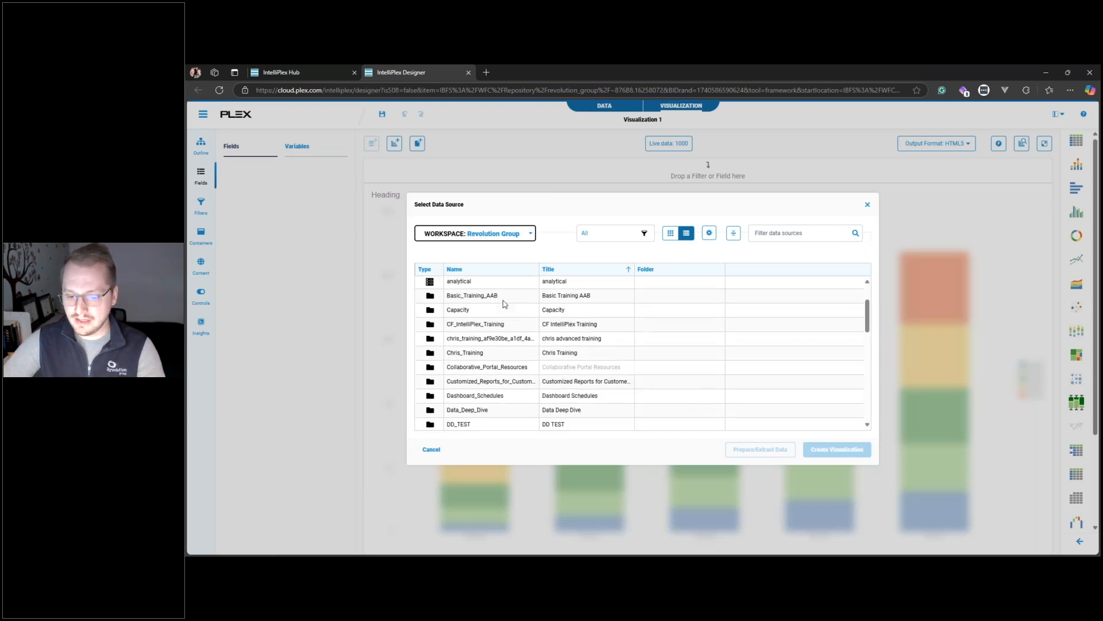
scroll(504, 303, down, 10)
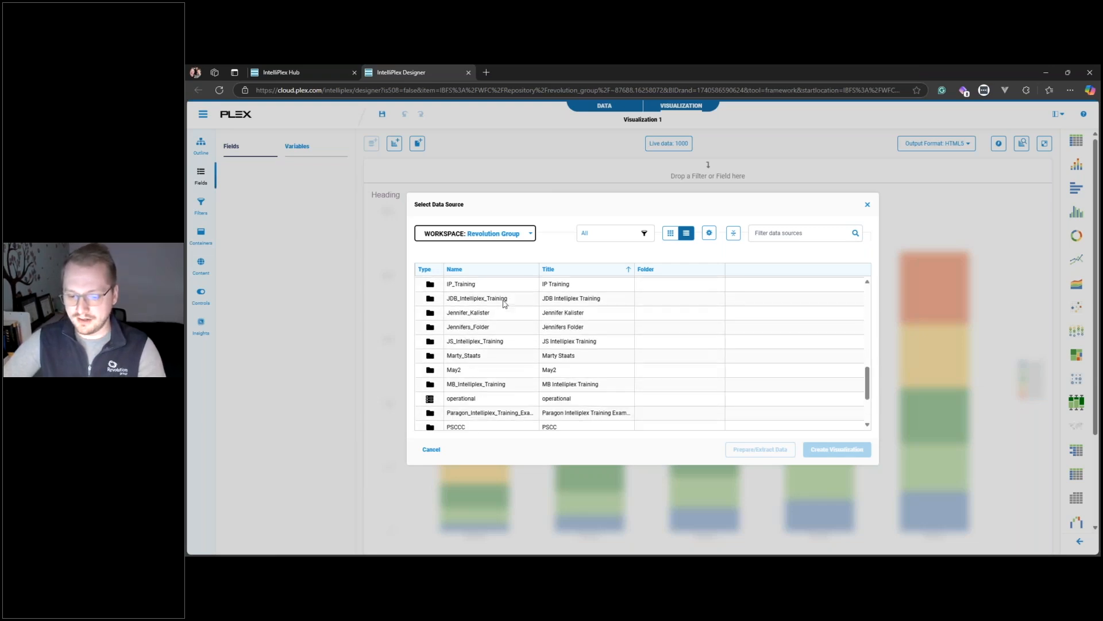
double_click(464, 340)
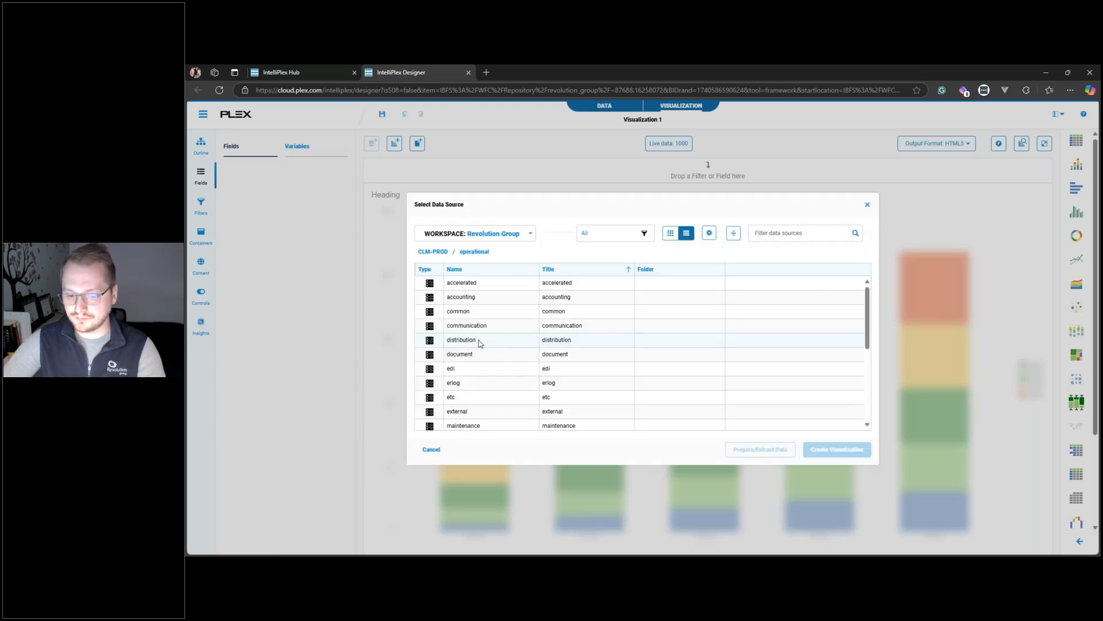
scroll(471, 350, down, 2)
click(459, 359)
- Browse part > standard, filter by workcenter name, and use part_v_workcenter_log.mas as the source
double_click(460, 360)
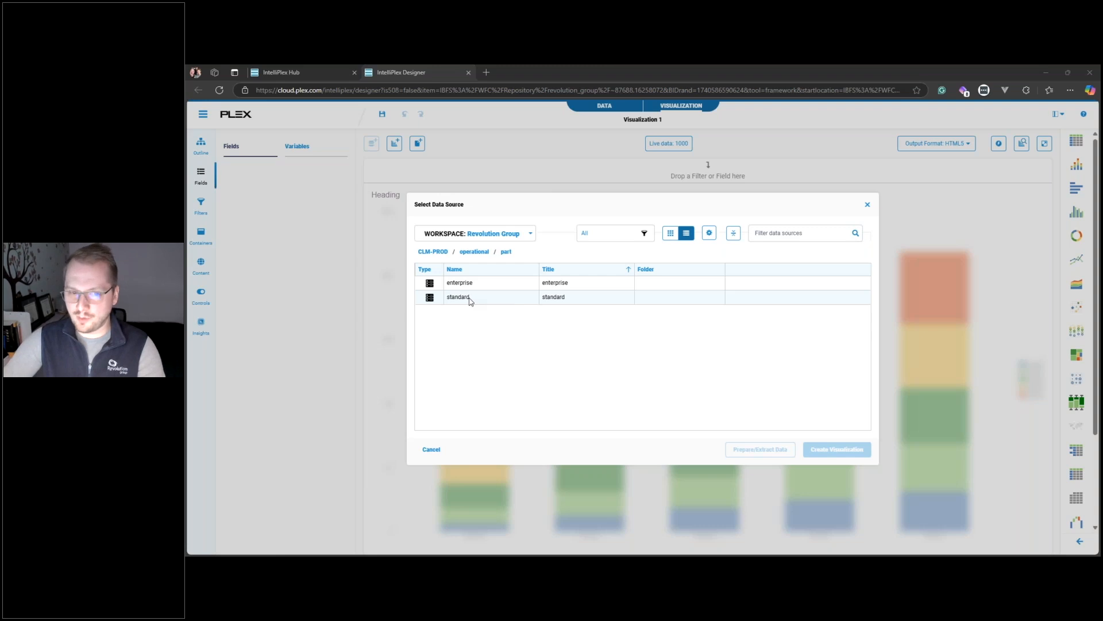
double_click(468, 297)
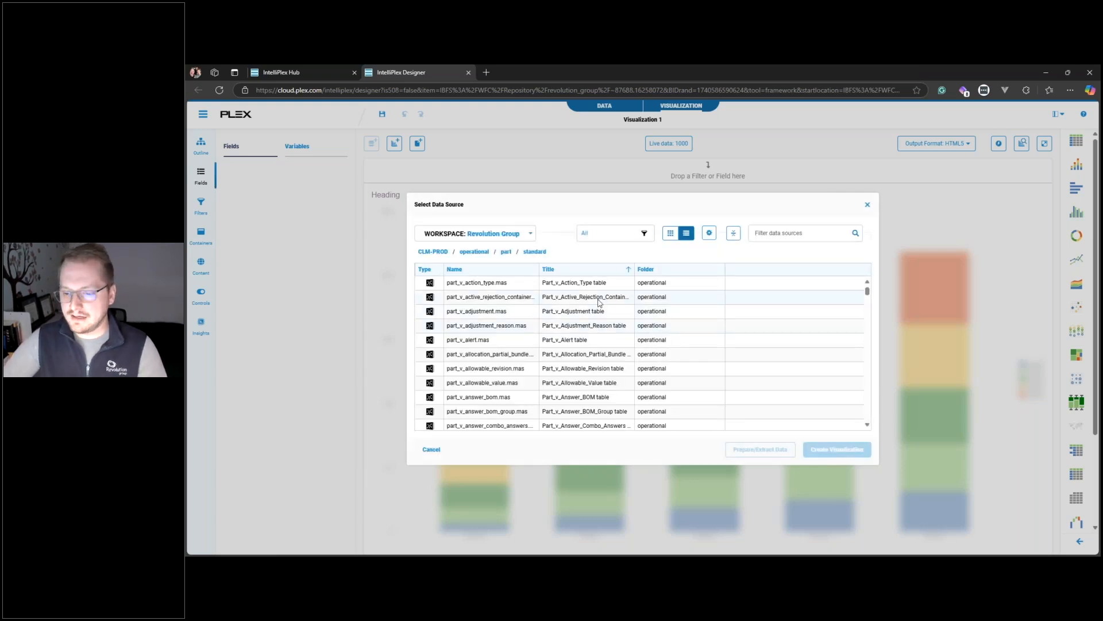
click(784, 234)
text(work)
key(BackSpace)
key(BackSpace)
text(job_v_workcenter)
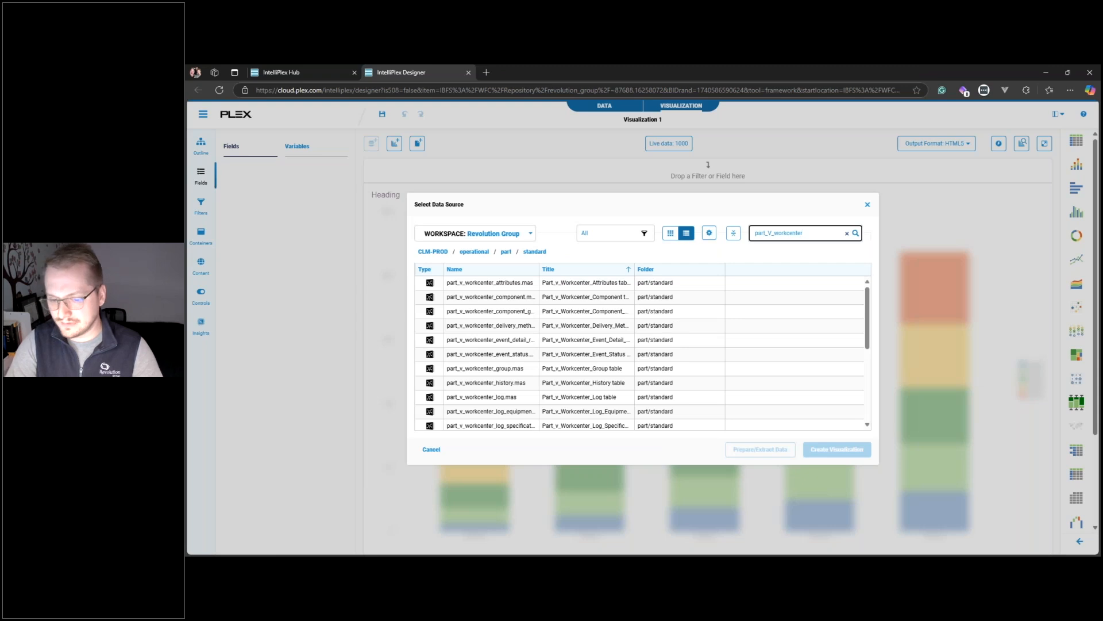
double_click(492, 398)
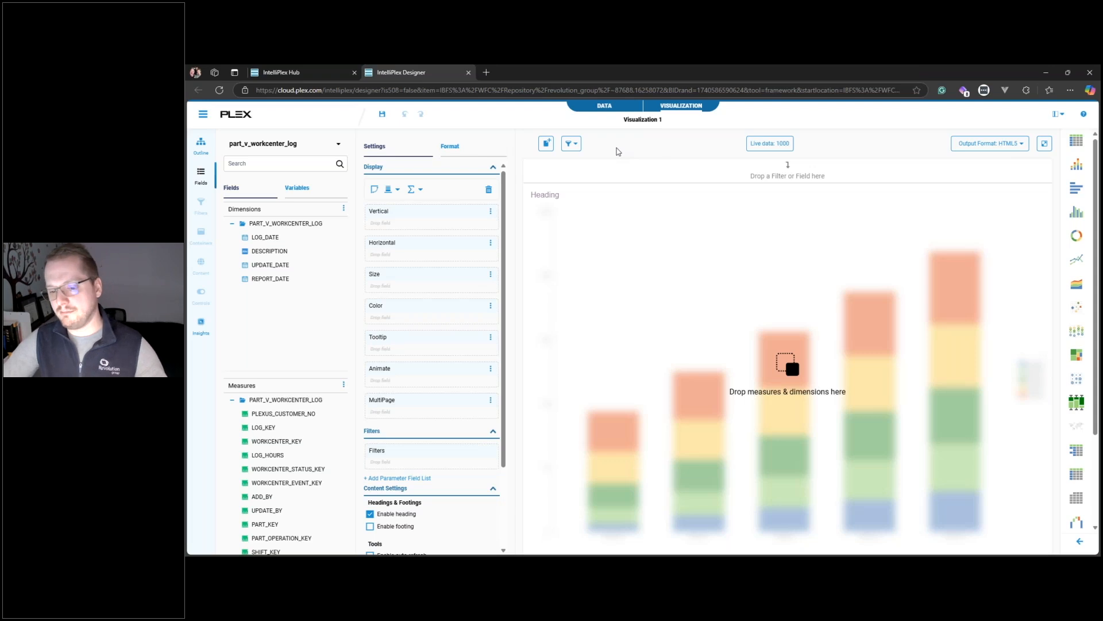
click(602, 106)
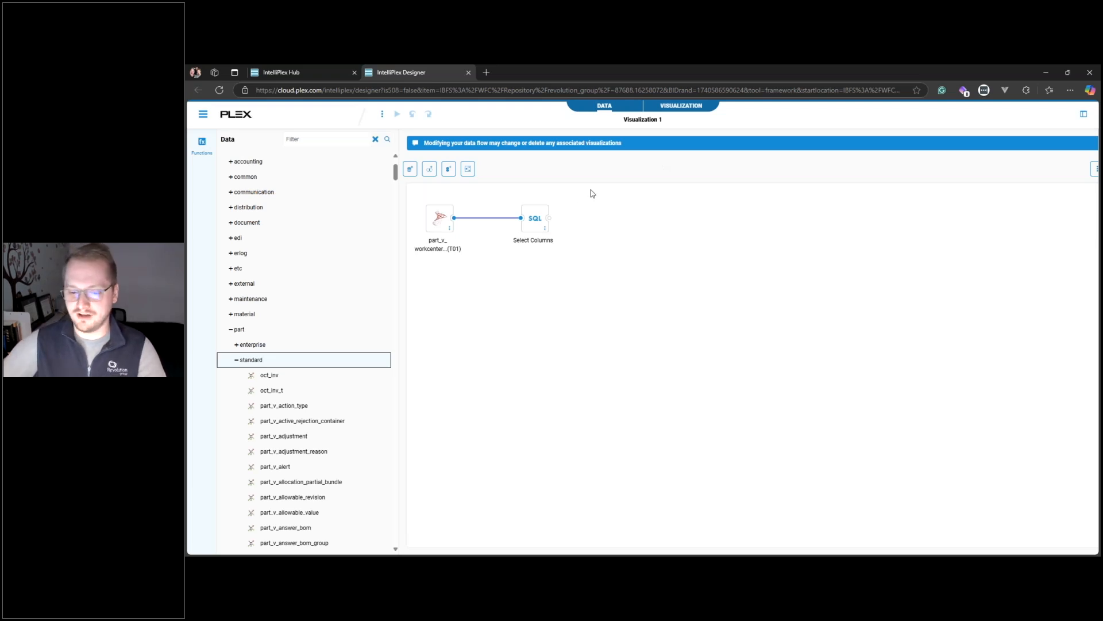
- Preview the Select Columns output in an enlarged pane and scroll across its columns
click(534, 218)
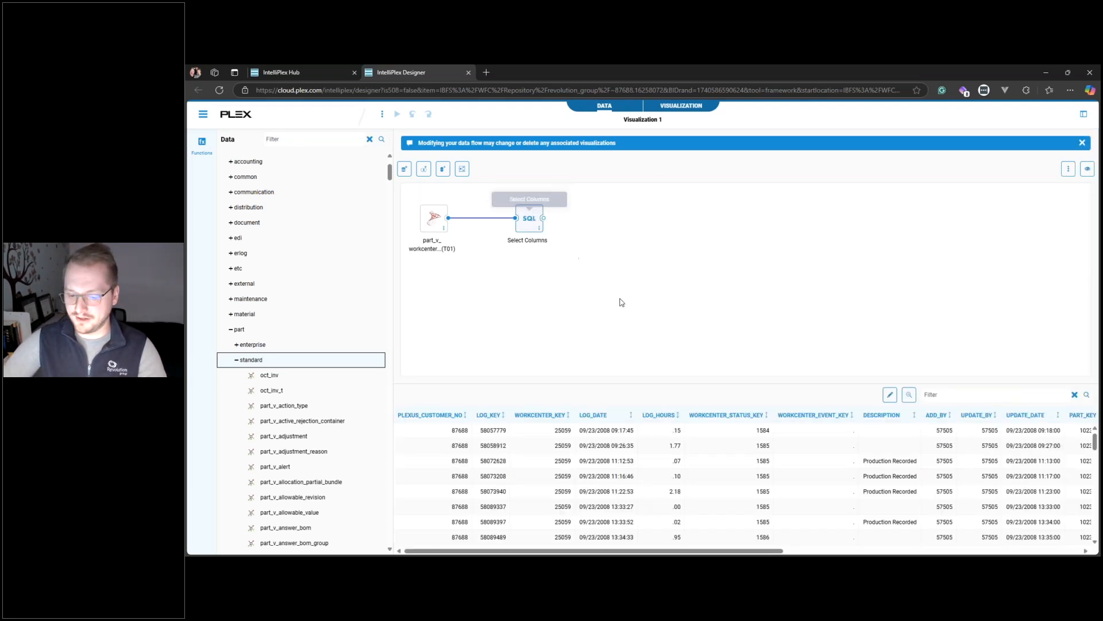
drag(666, 382, 667, 260)
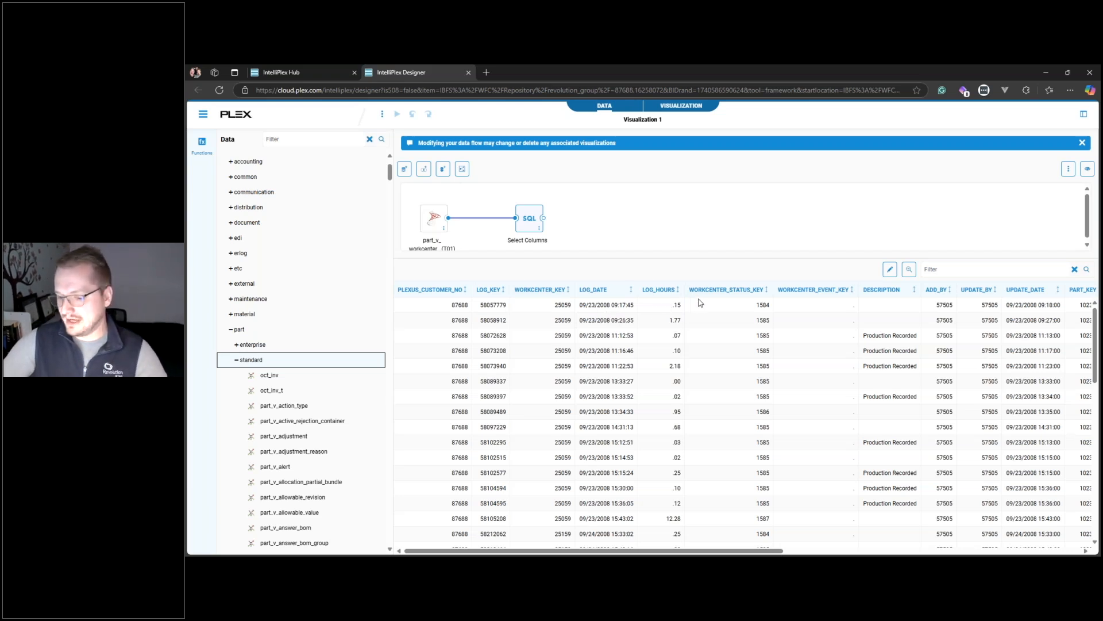
scroll(708, 303, right, 5)
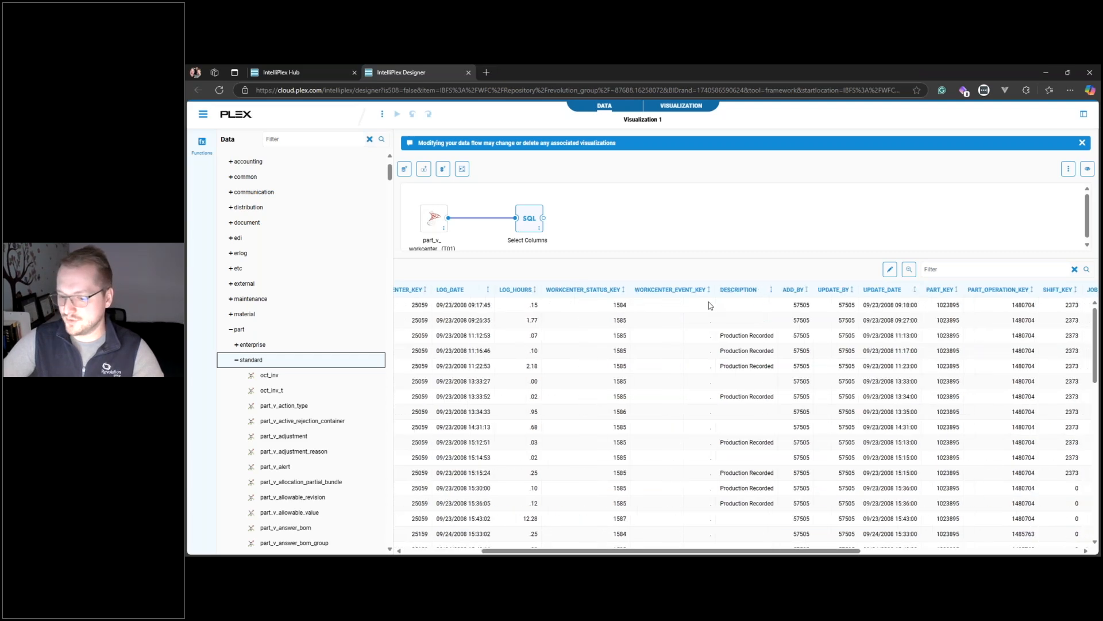
scroll(684, 304, right, 2)
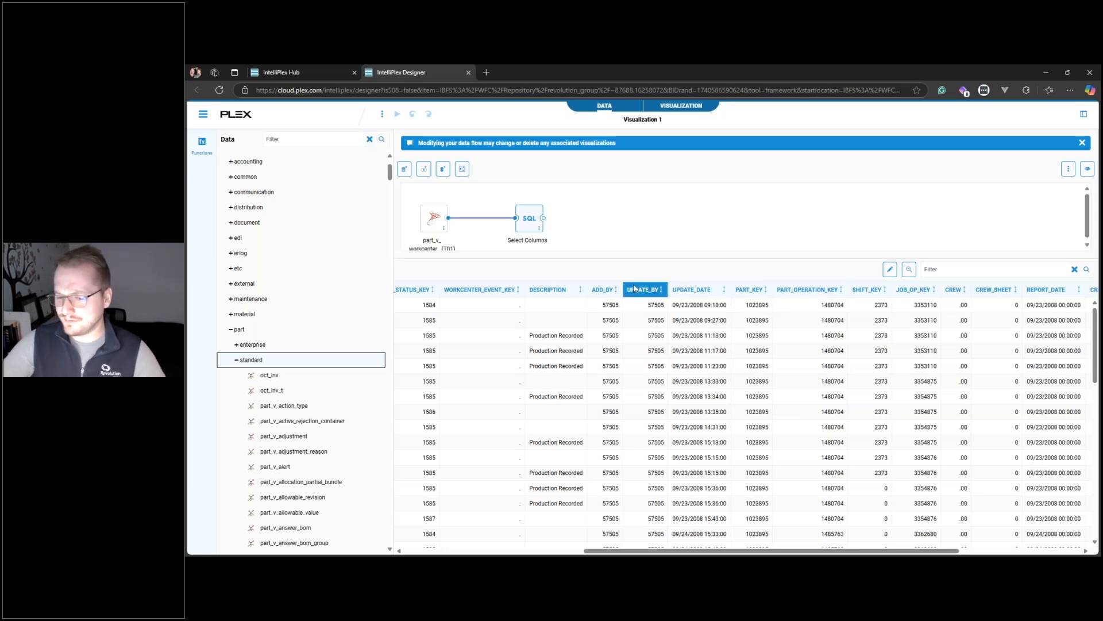
- Give the data flow diagram more room and start filtering the Data tree with 'w'
drag(680, 256, 682, 346)
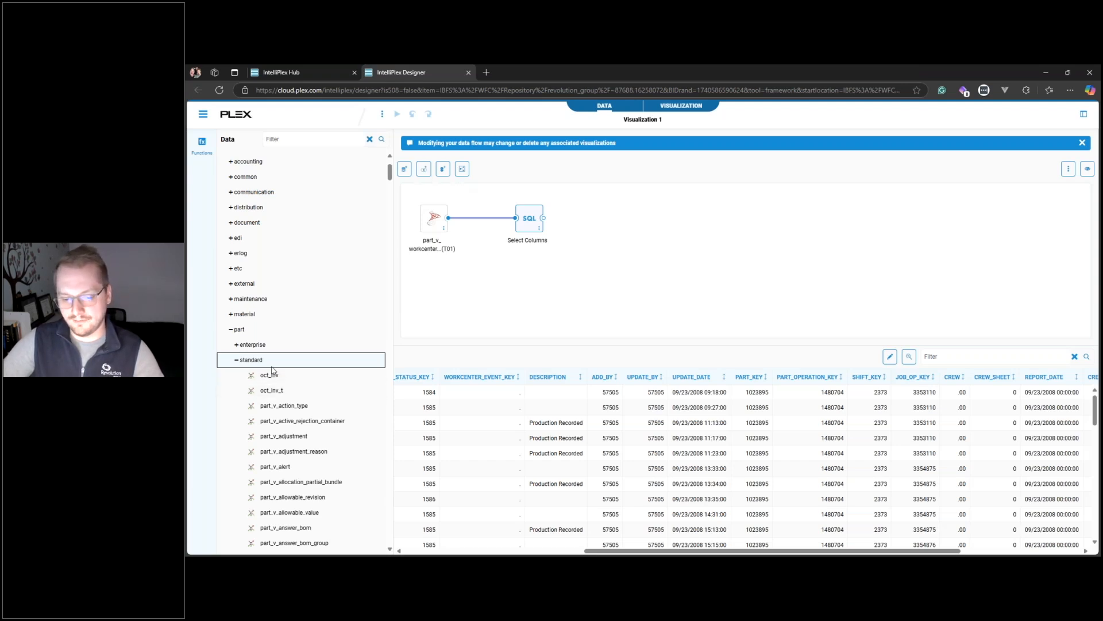
scroll(273, 371, down, 5)
scroll(272, 371, up, 5)
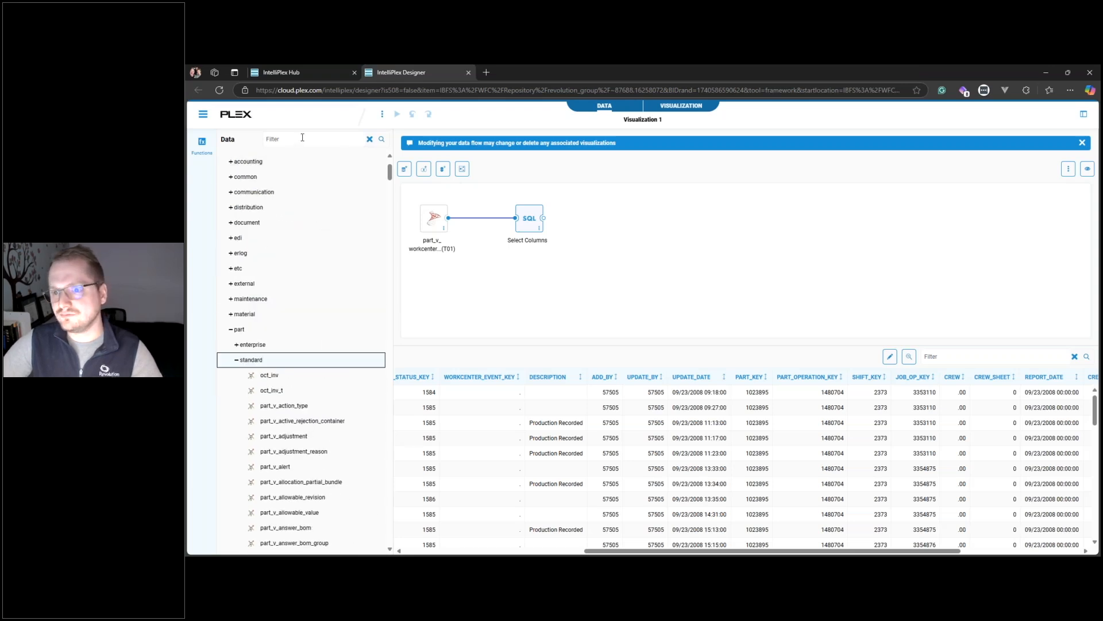
click(332, 138)
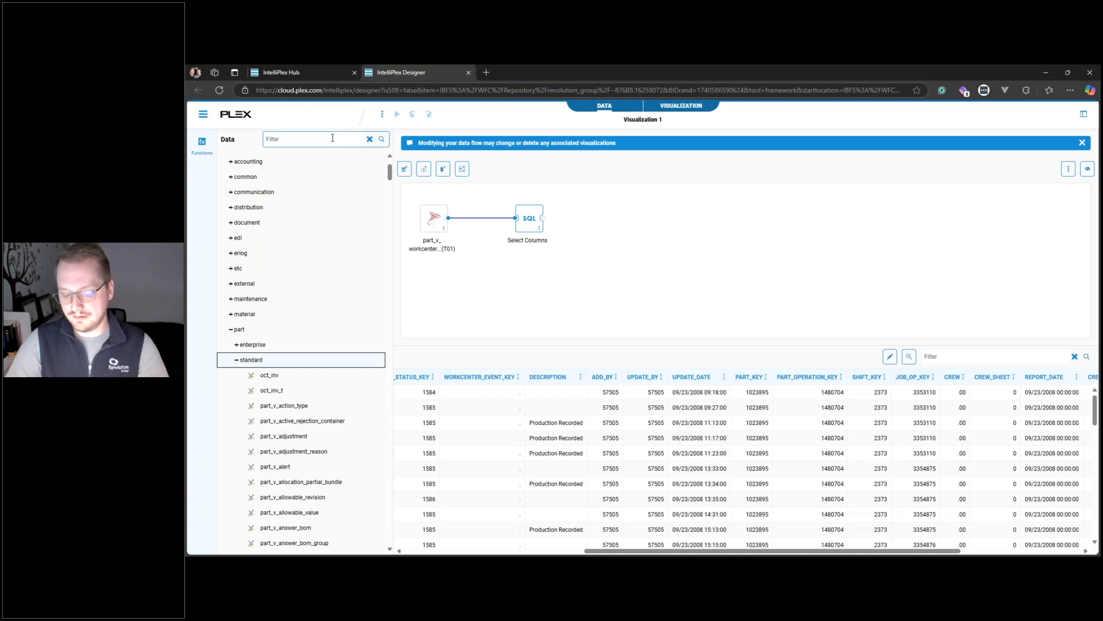
text(w)
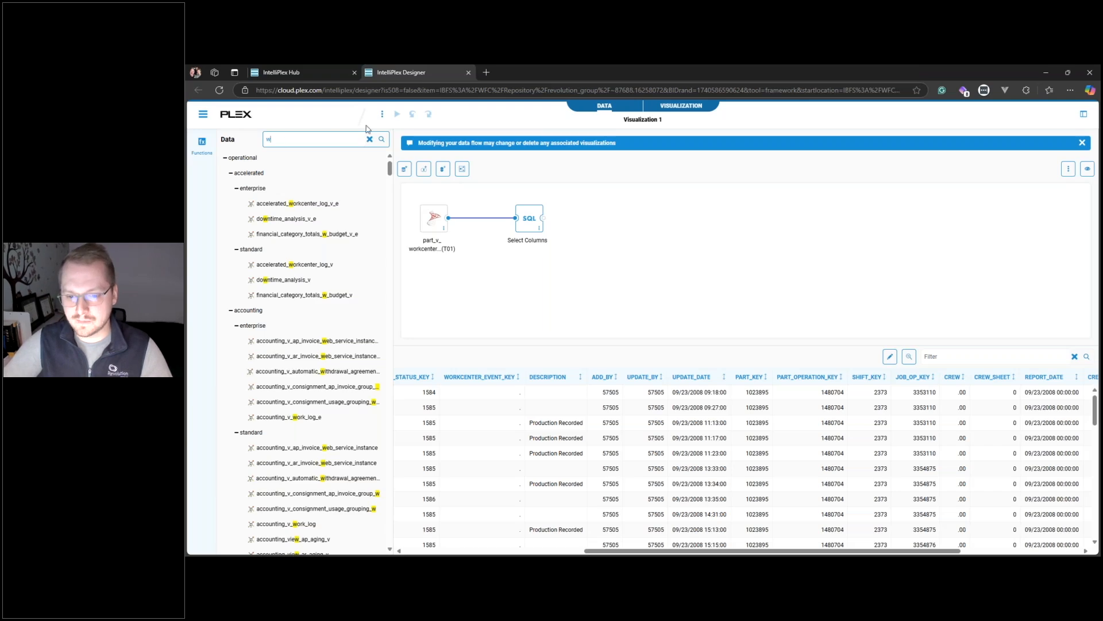
- Load cloud.plex.com/sso in a new Edge tab, discarding the rev.on.plex.com attempt
click(487, 74)
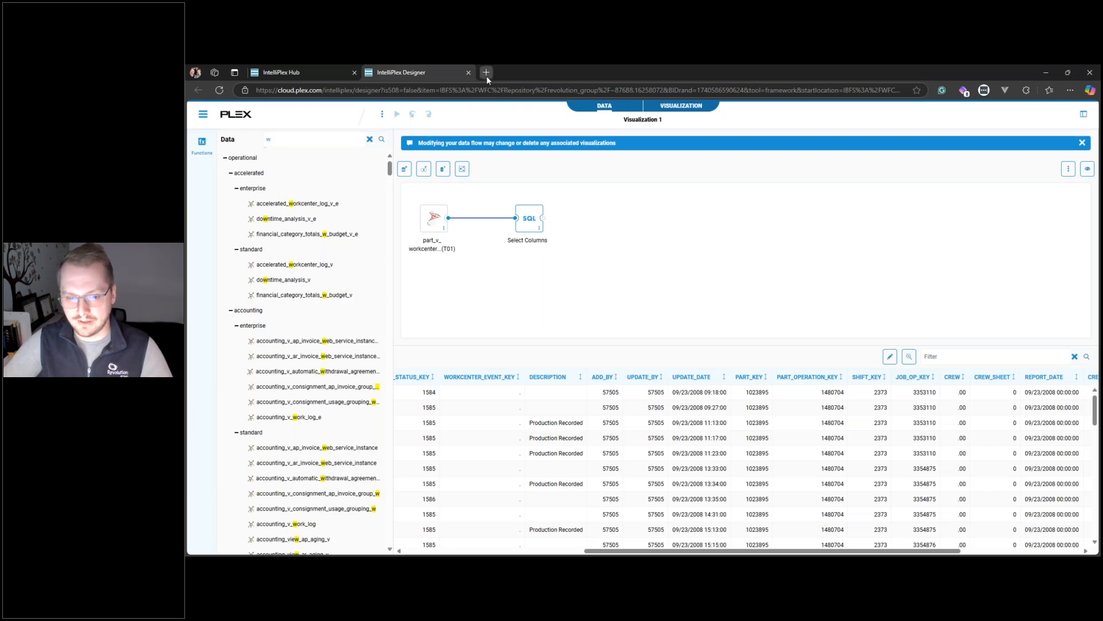
text(rev.on.plex.com)
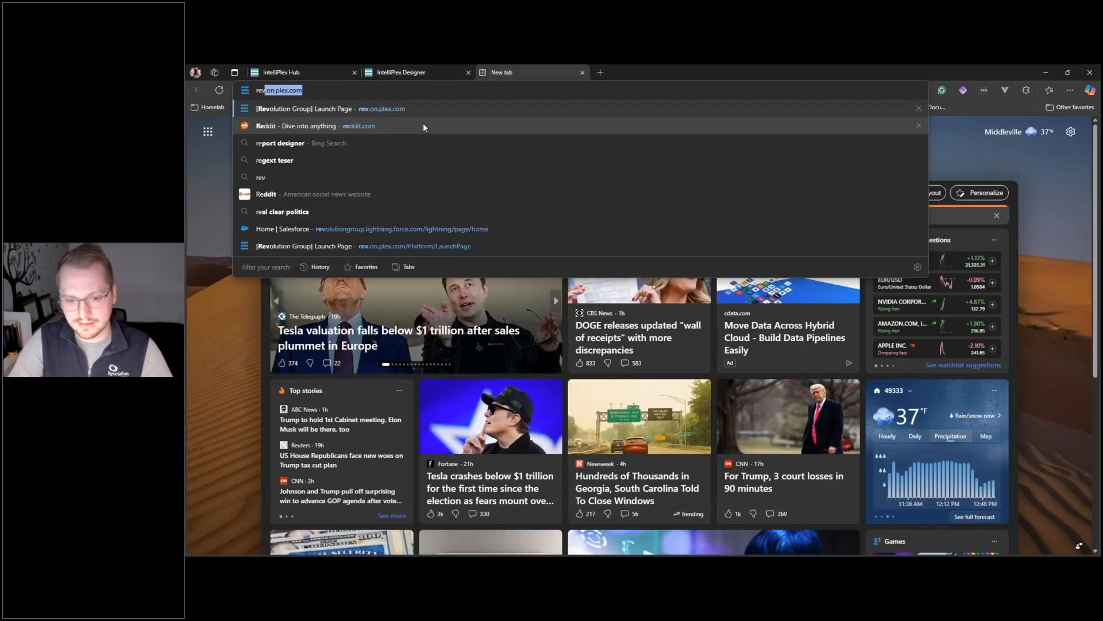
key(Return)
middle_click(510, 76)
click(485, 74)
text(cloud.plex.com/sso)
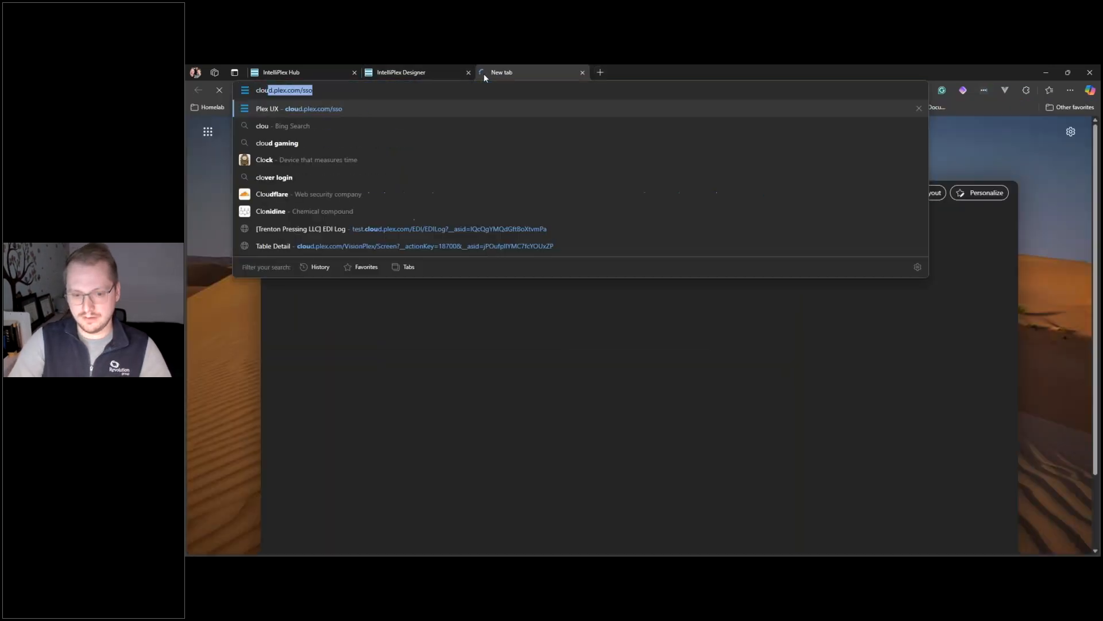
key(Return)
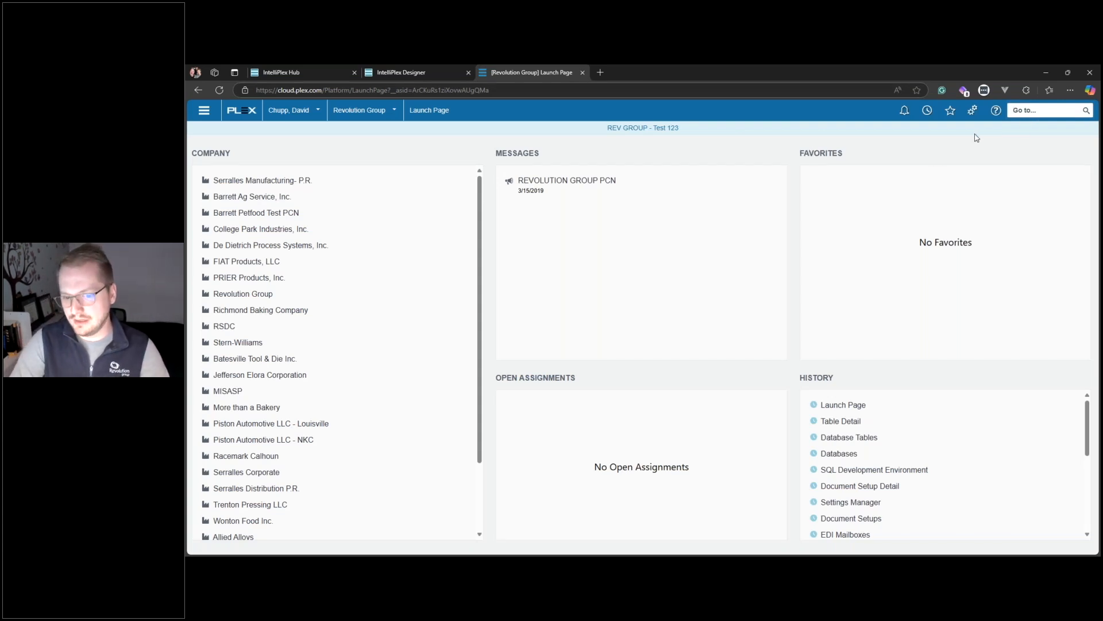
- Search the menu for 'intelli' and open IntelliPlex Analytics
text(intelli)
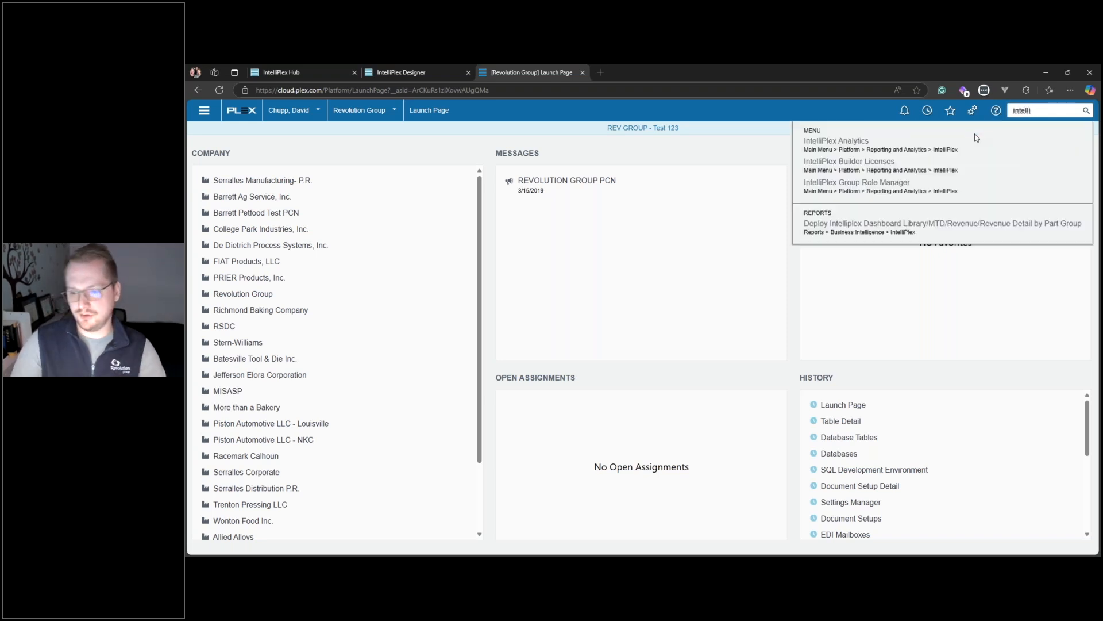
click(860, 144)
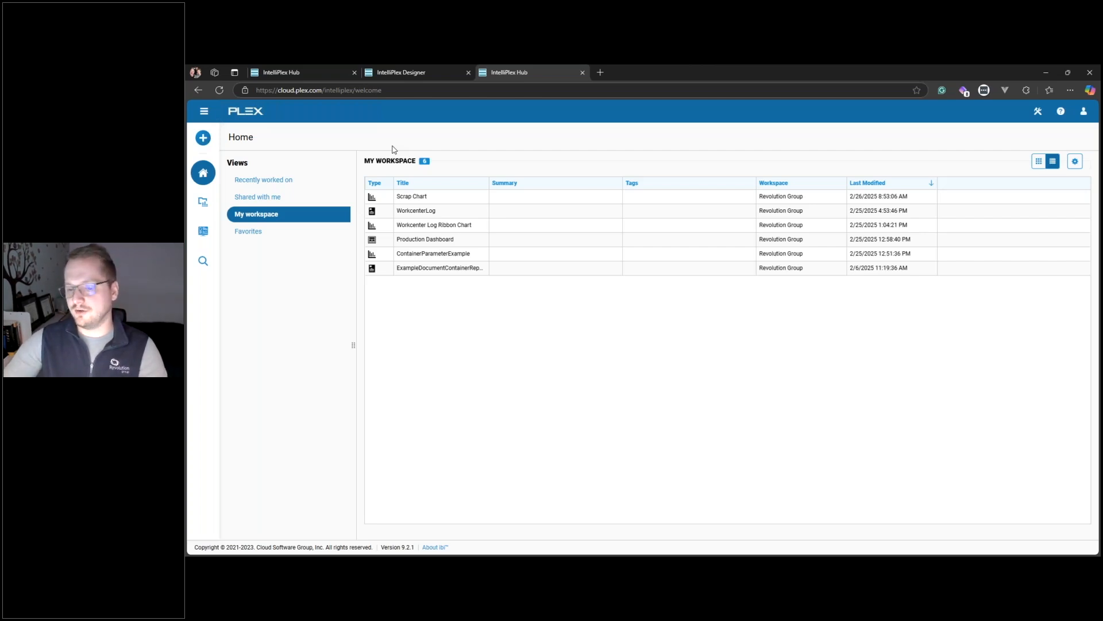
- Save the visualization in My Content with the title WorkcenterLogWebinar
click(429, 77)
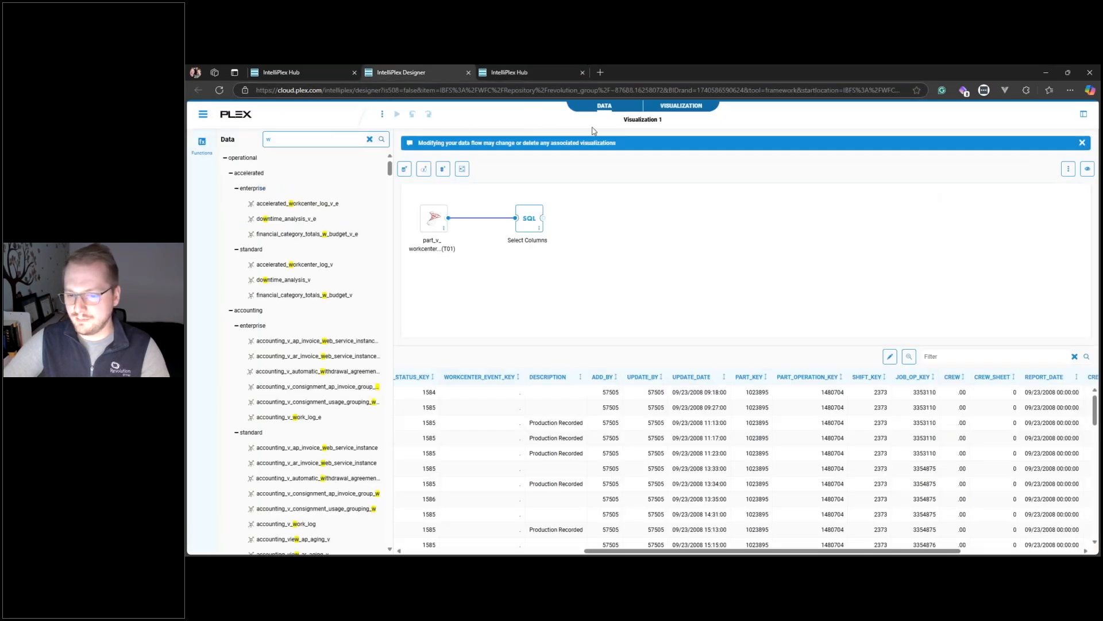
click(694, 108)
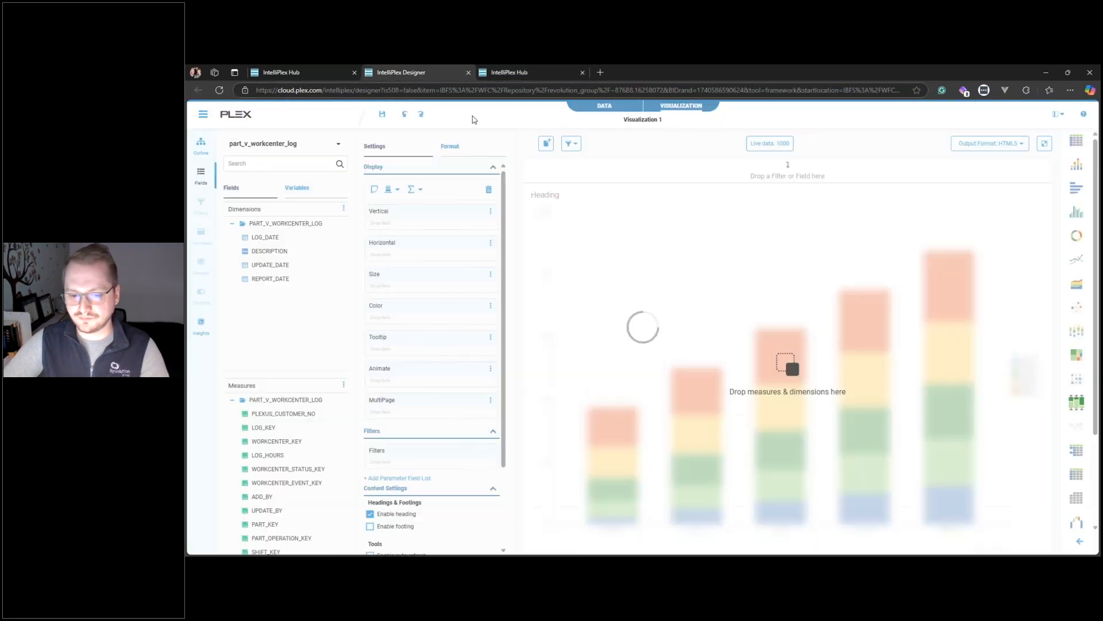
click(383, 115)
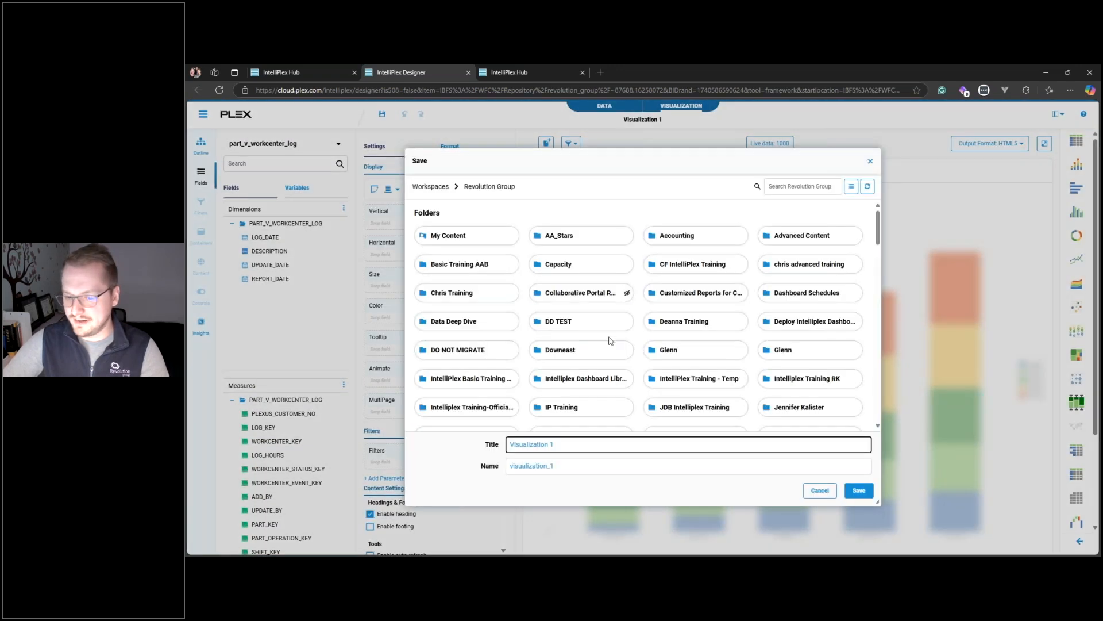
double_click(463, 238)
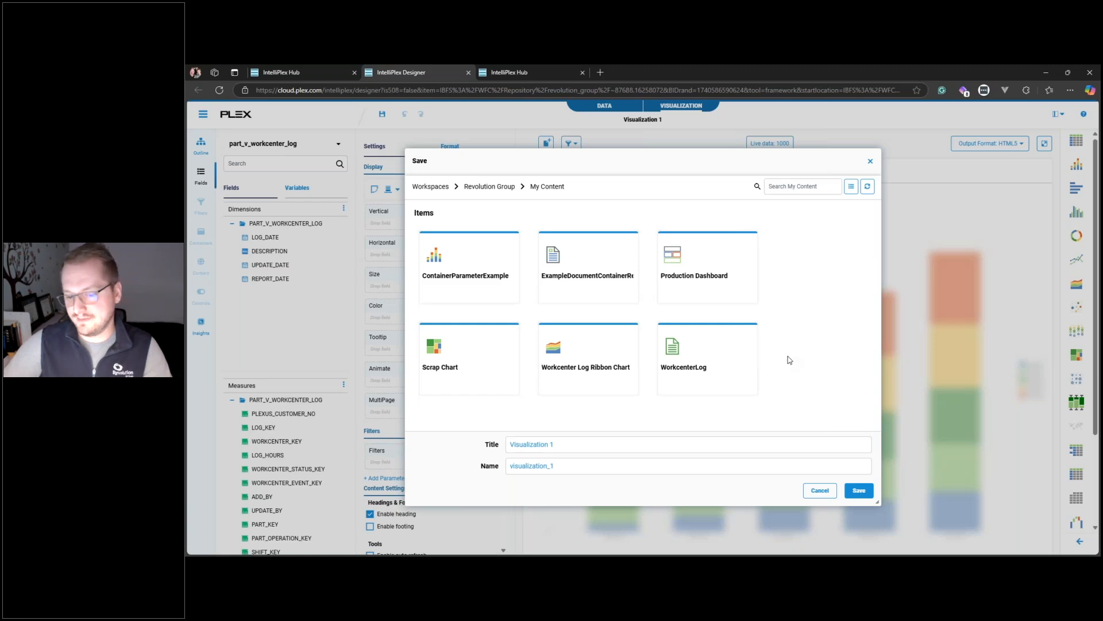
triple_click(615, 444)
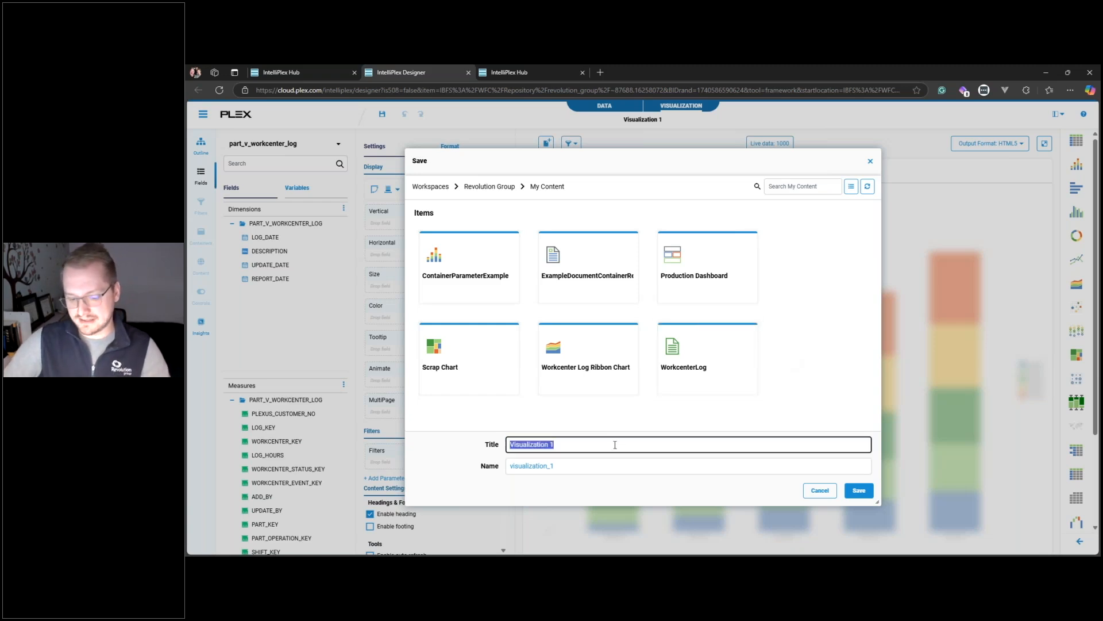
text(Product)
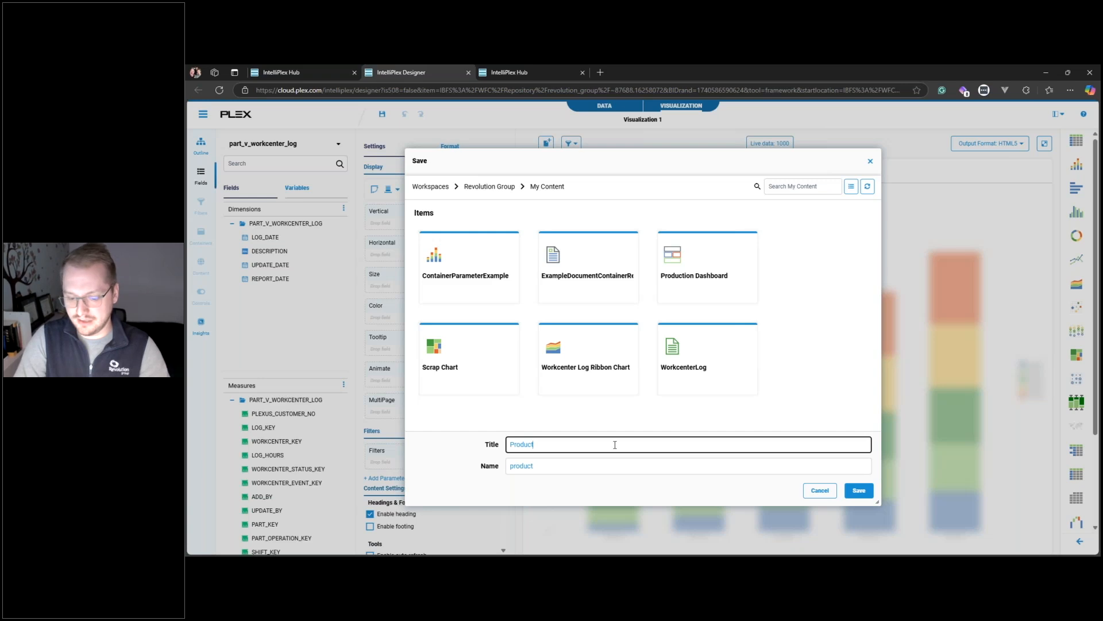
key(BackSpace)
key(BackSpace)
key(BackSpace)
key(BackSpace)
key(BackSpace)
key(BackSpace)
text(Wor)
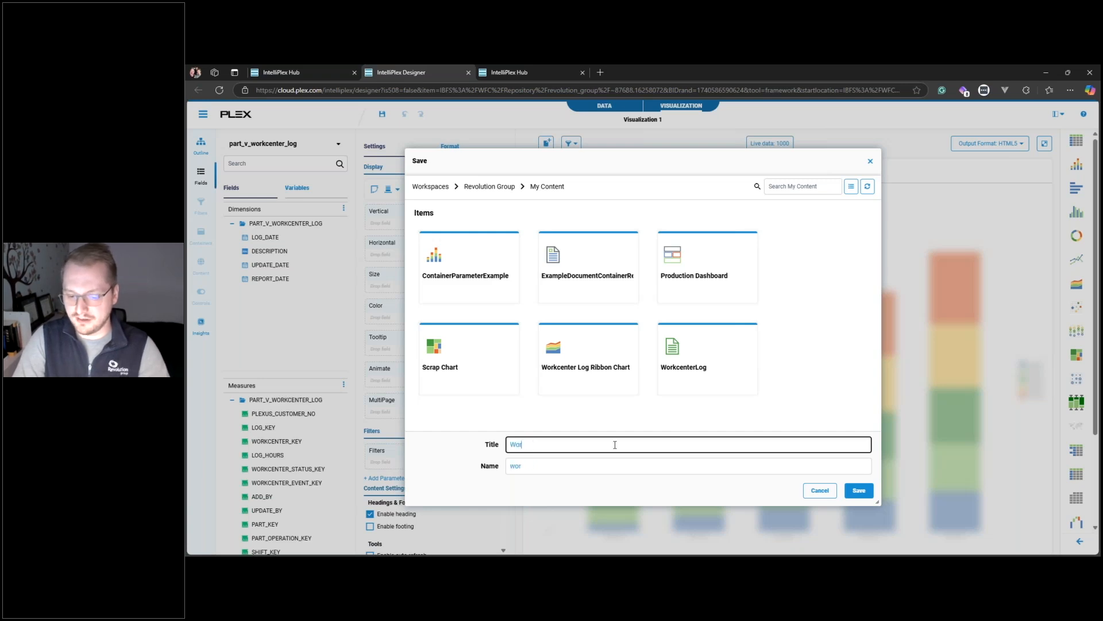
text(kcenterLog)
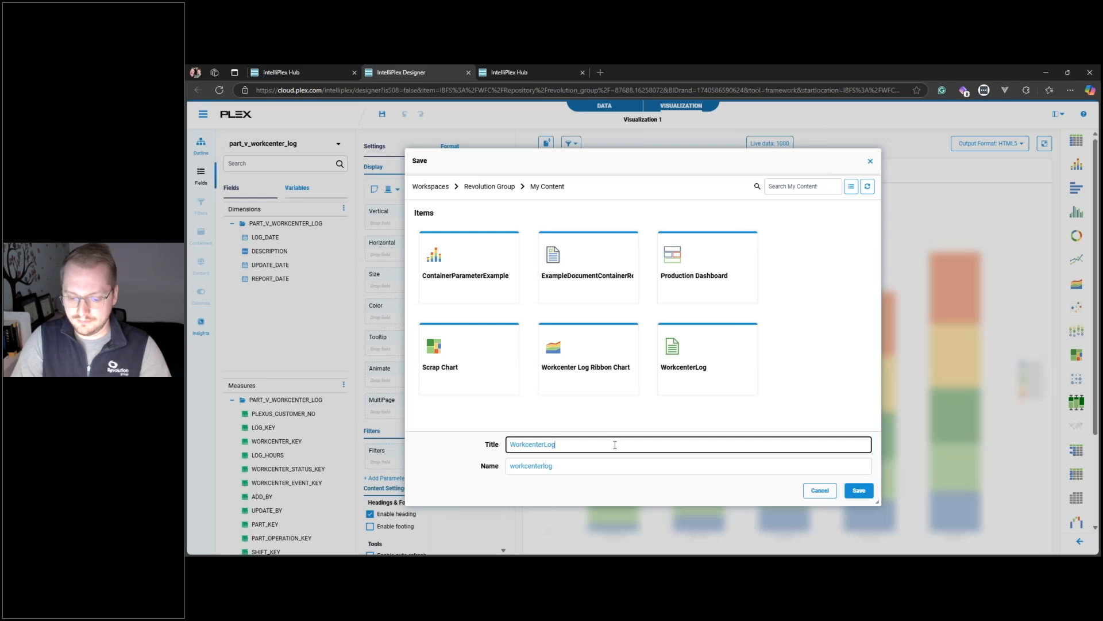
text(Web)
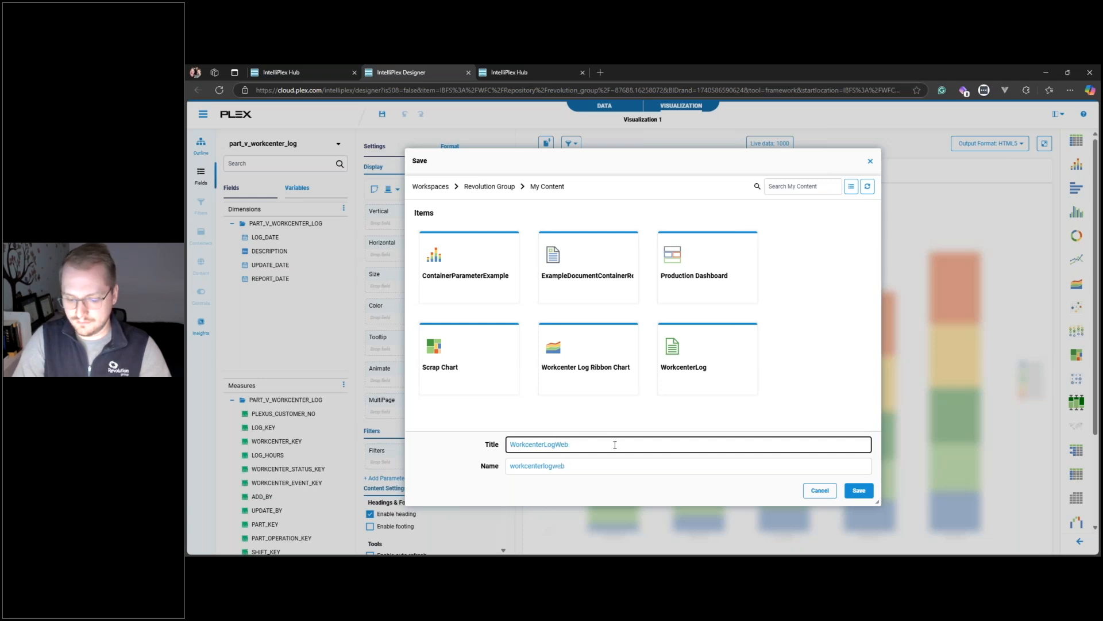
text(inar)
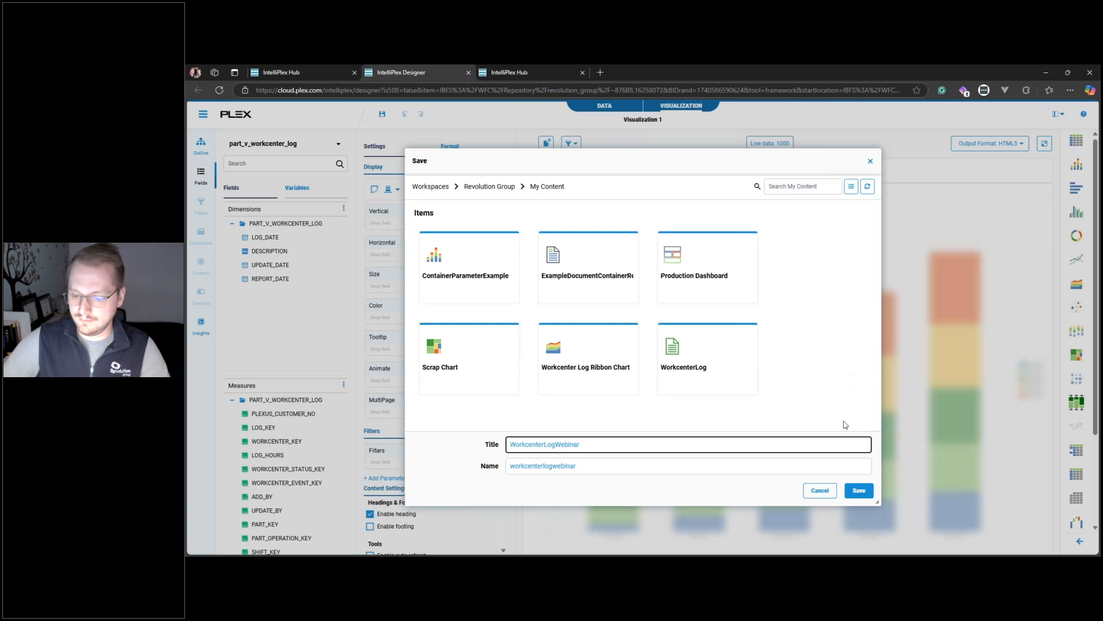
click(856, 492)
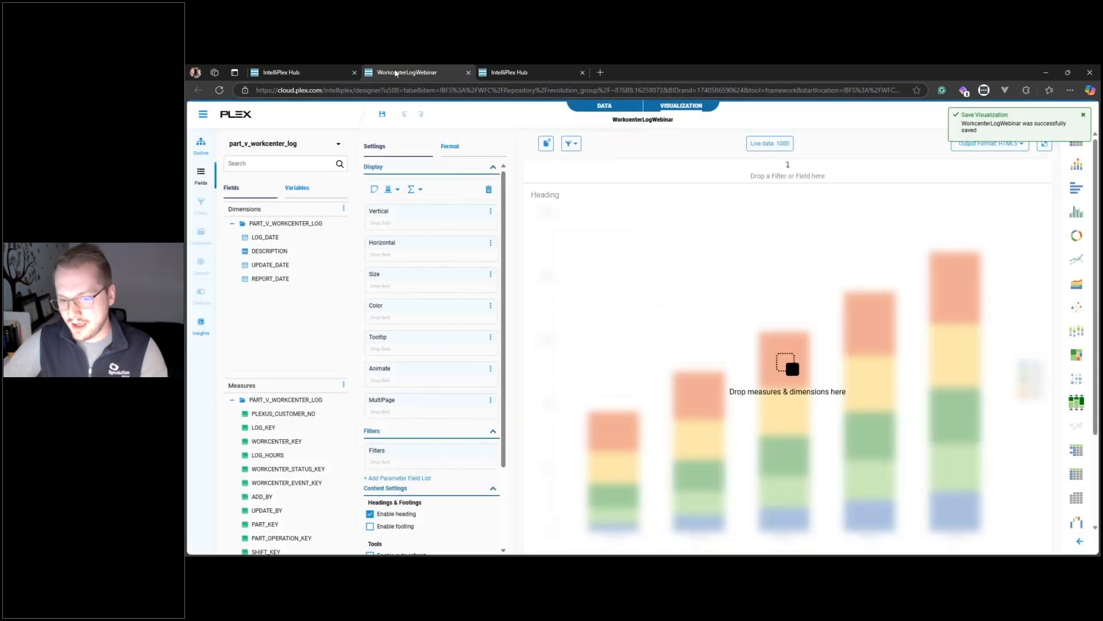
click(512, 72)
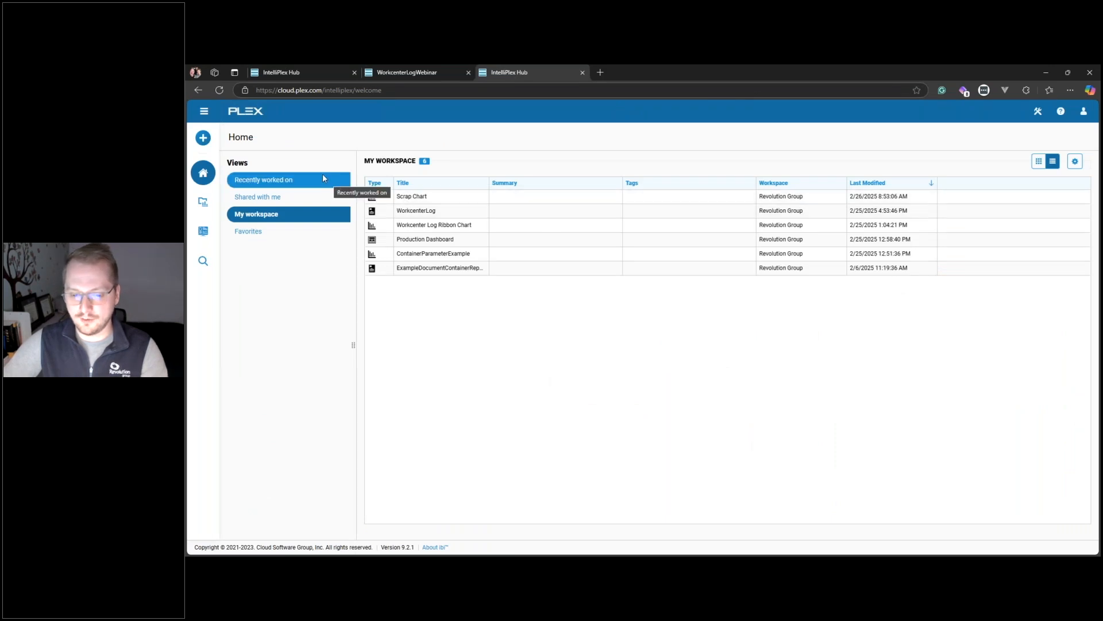
- Reload the IntelliPlex Hub so My workspace shows WorkcenterLogWebinar
click(219, 90)
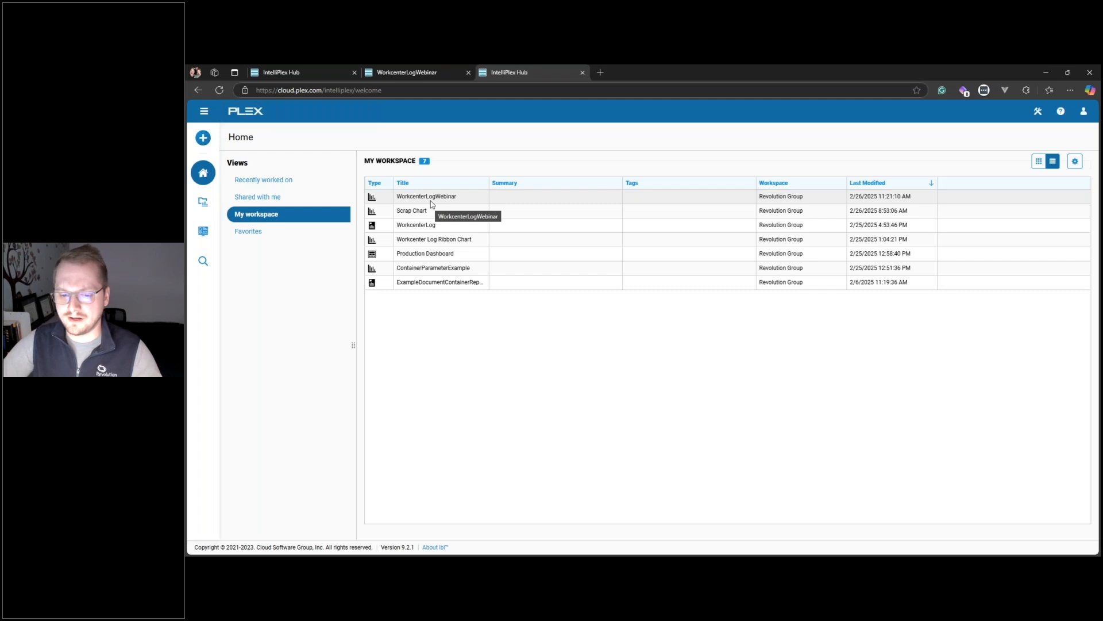
- Reopen the WorkcenterLogWebinar data flow and filter the data sources for 'workcenter'
click(423, 77)
click(606, 108)
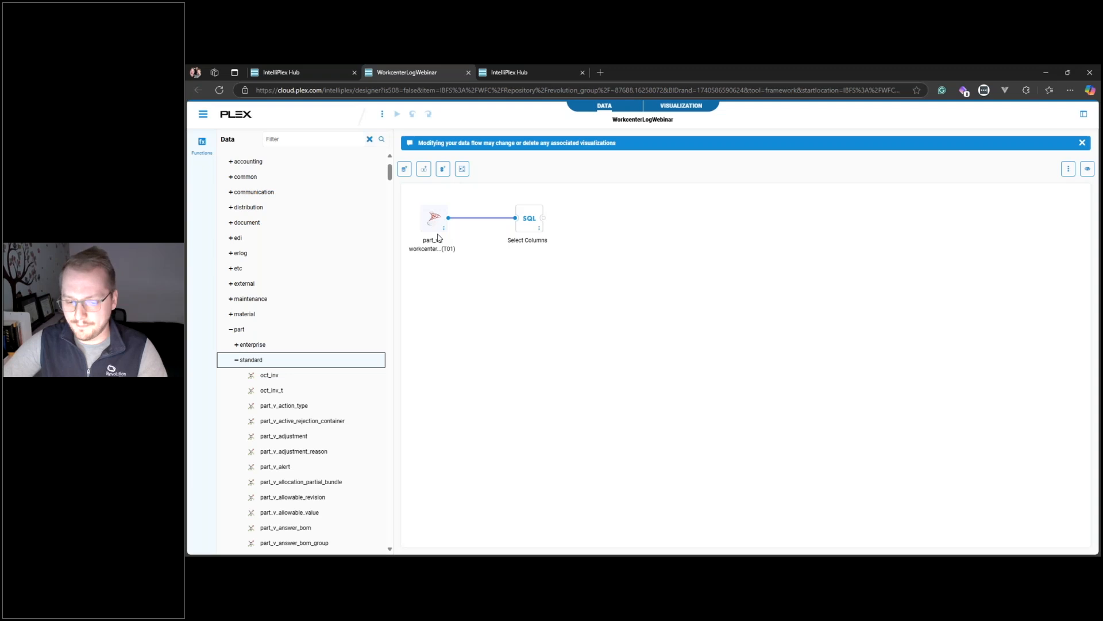
mouse_move(436, 231)
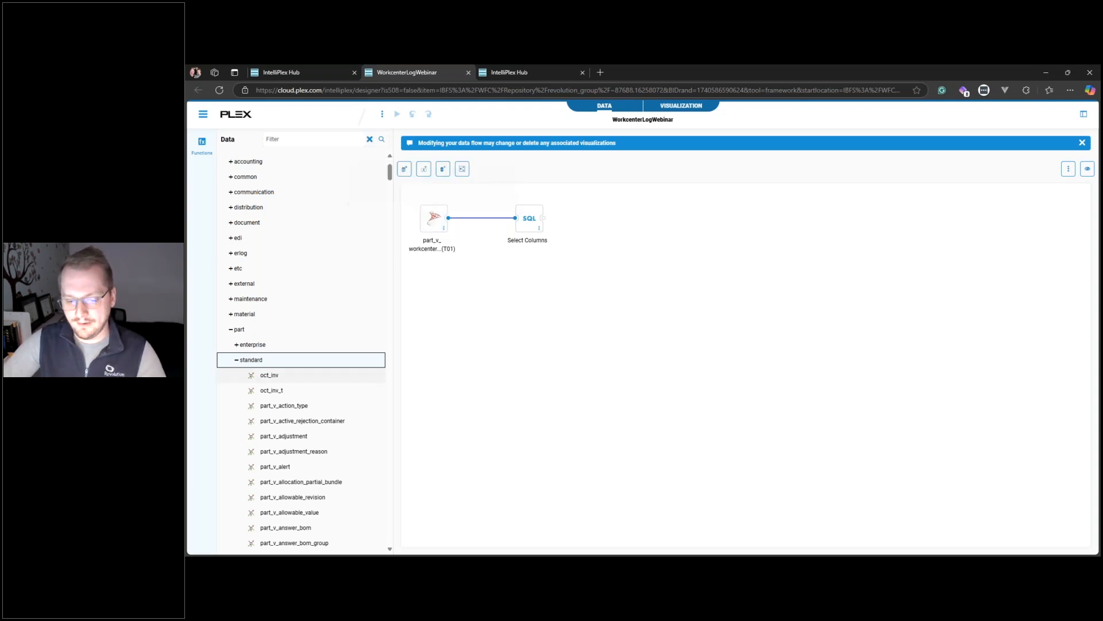
click(314, 141)
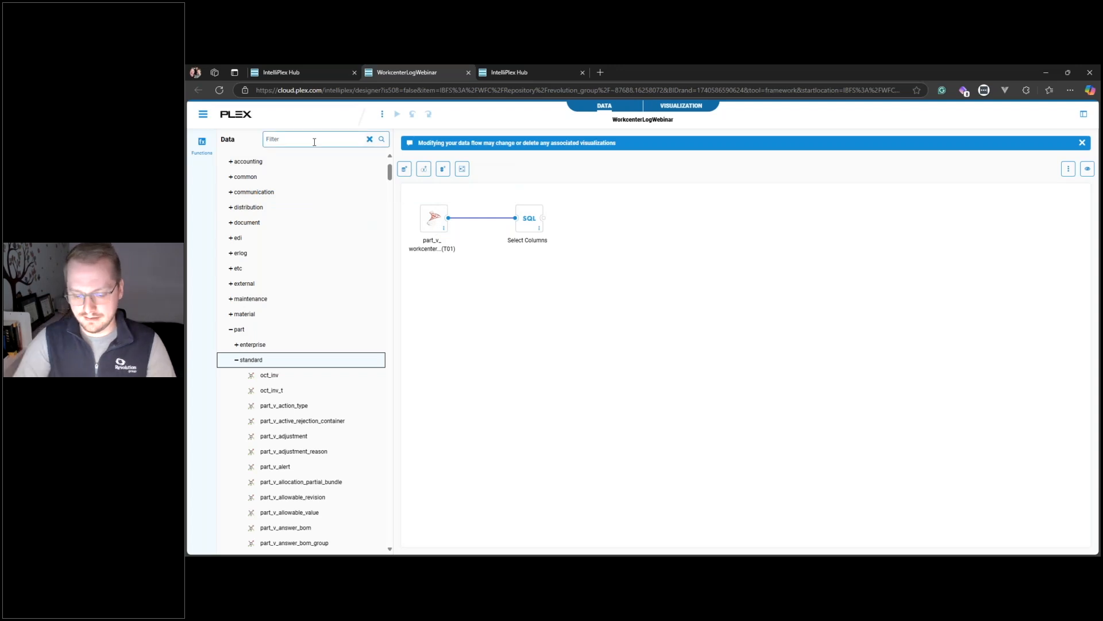
text(workcnter)
key(BackSpace)
text(ente)
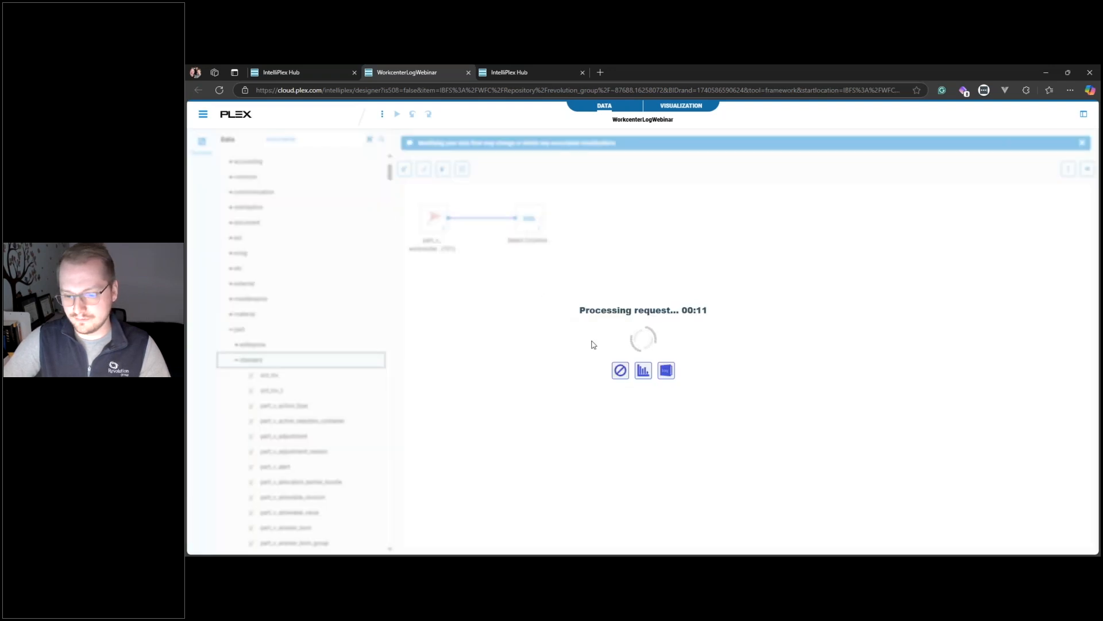
click(288, 139)
key(BackSpace)
key(BackSpace)
text(enter)
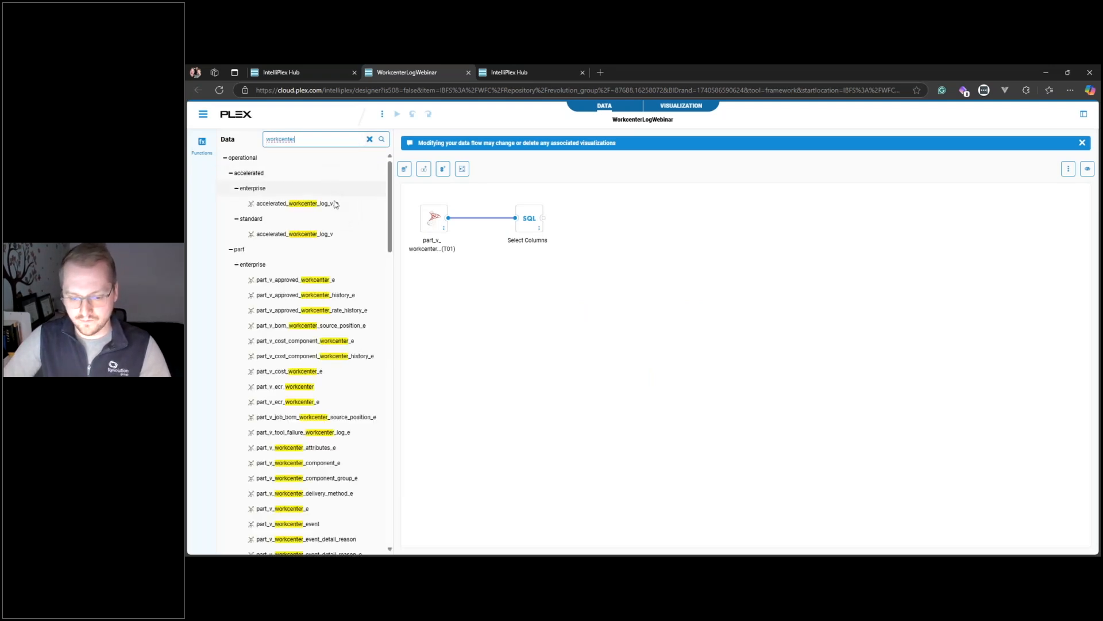
mouse_move(389, 232)
mouse_down()
mouse_move(386, 280)
mouse_move(386, 232)
mouse_up()
key(ctrl)
key(ctrl)
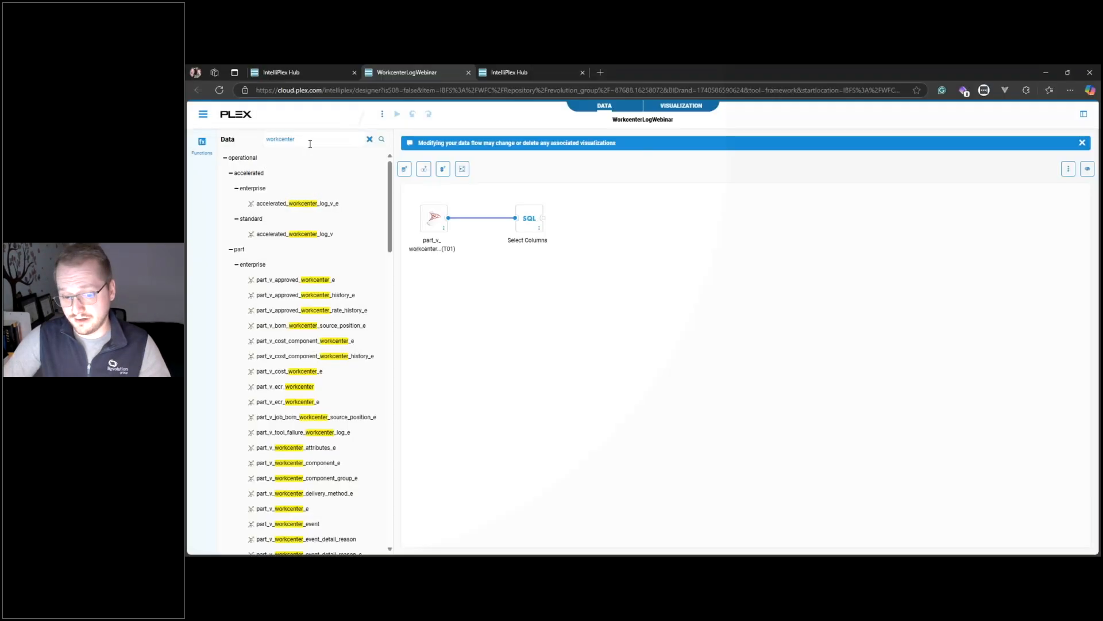
- Drag part_v_workcenter_status from the filtered list into the data flow
scroll(346, 268, down, 3)
scroll(310, 265, down, 3)
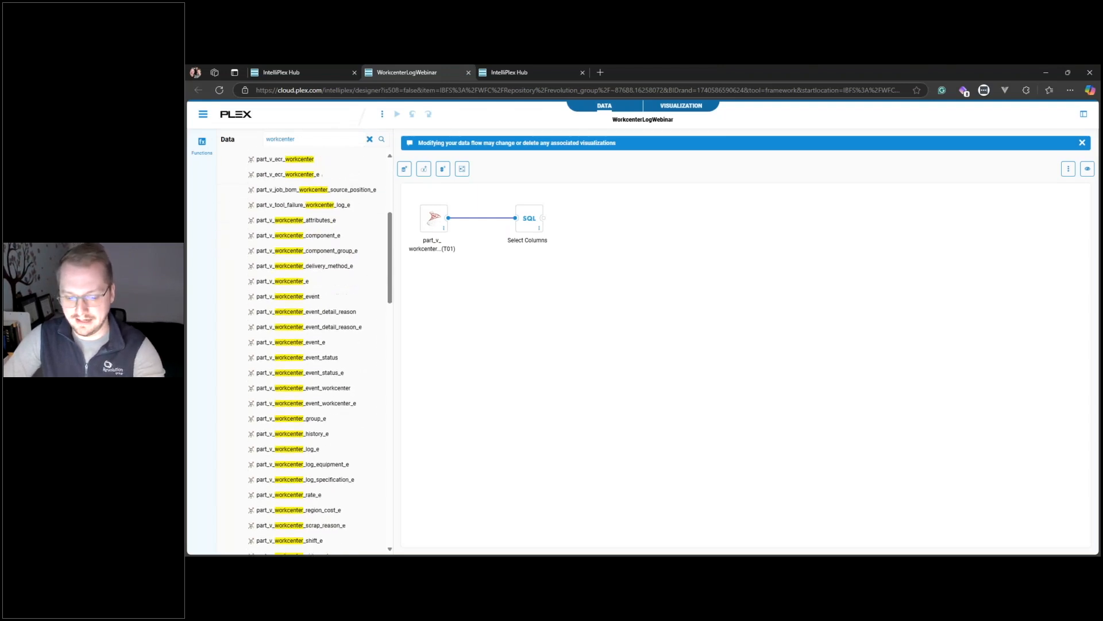
scroll(310, 265, down, 5)
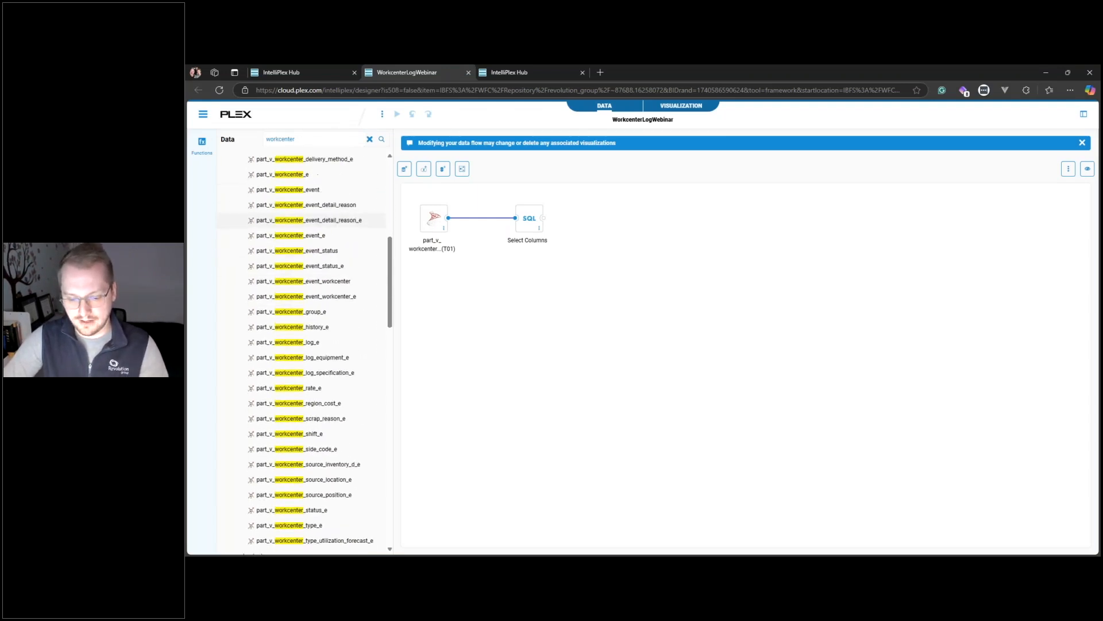
scroll(310, 266, down, 4)
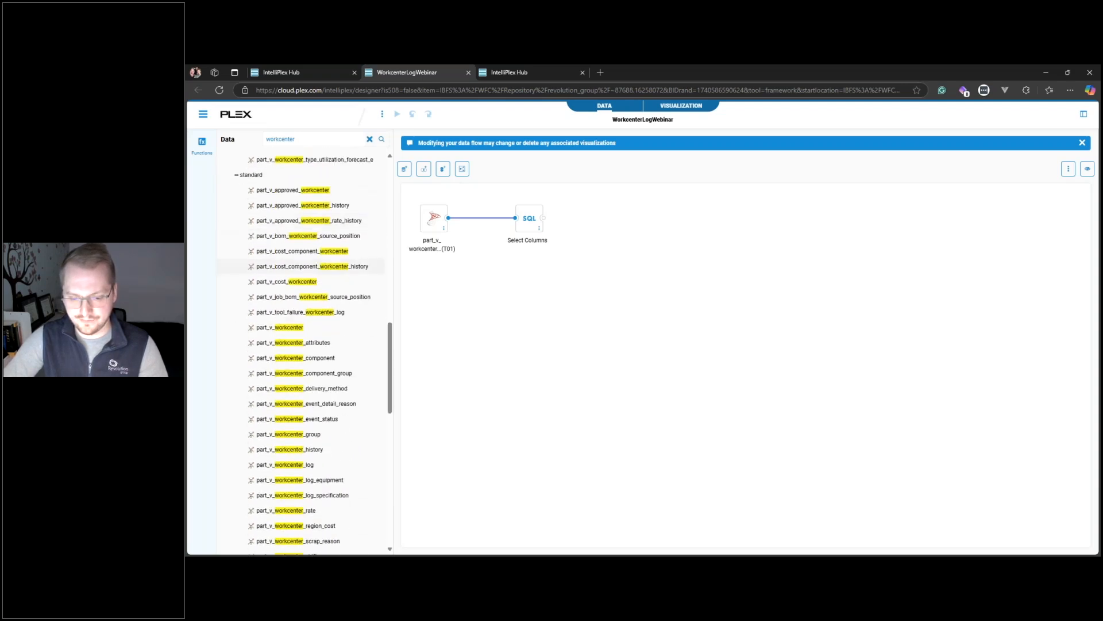
scroll(344, 281, down, 2)
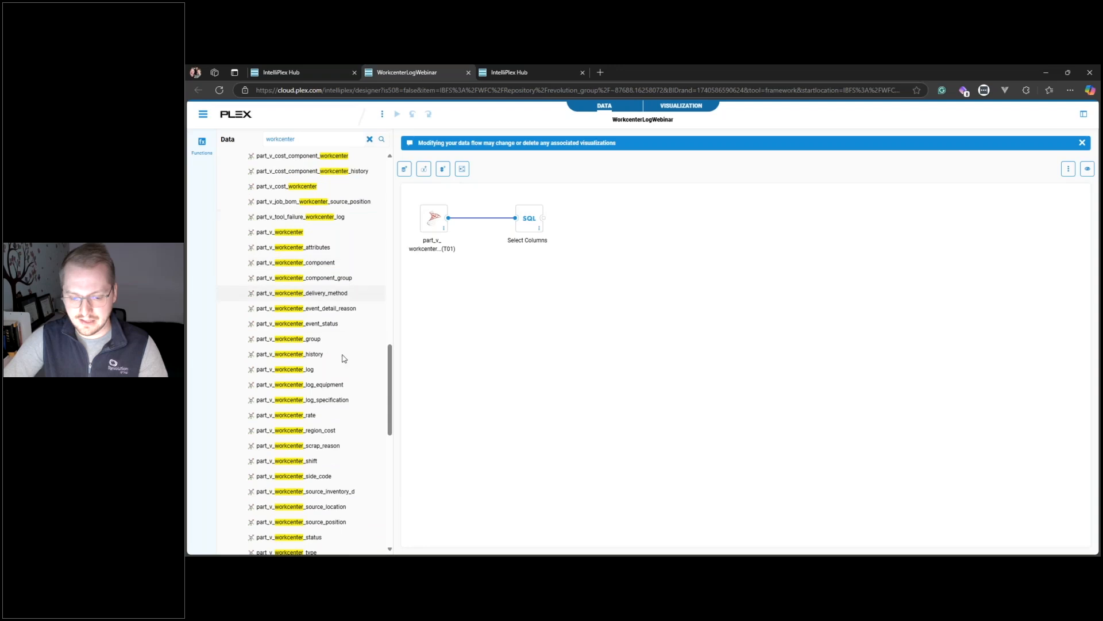
click(291, 538)
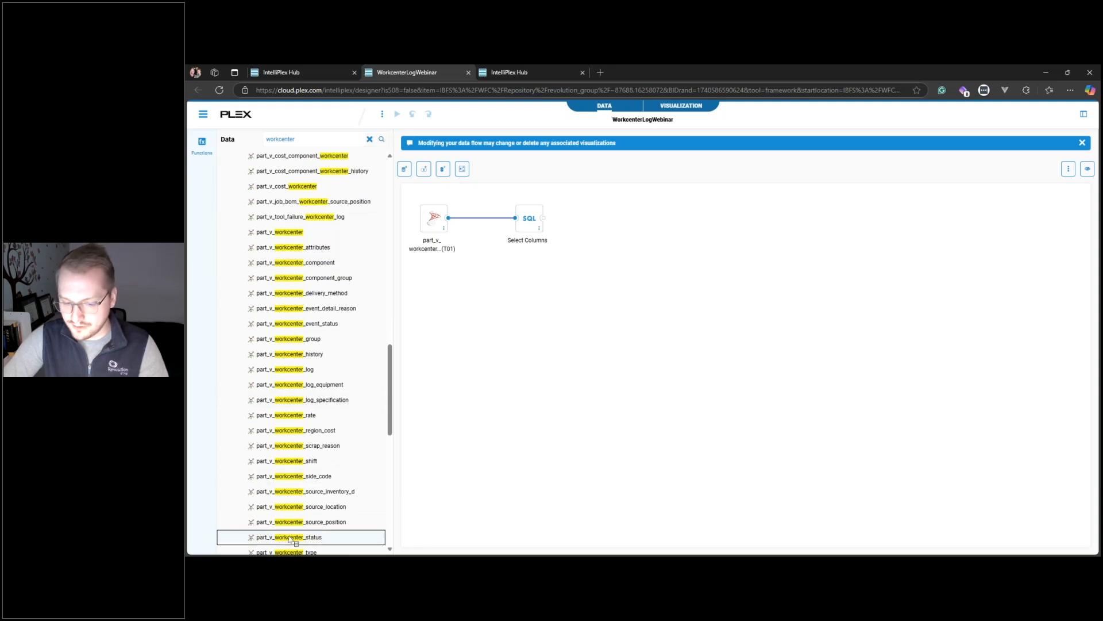
drag(291, 539, 550, 286)
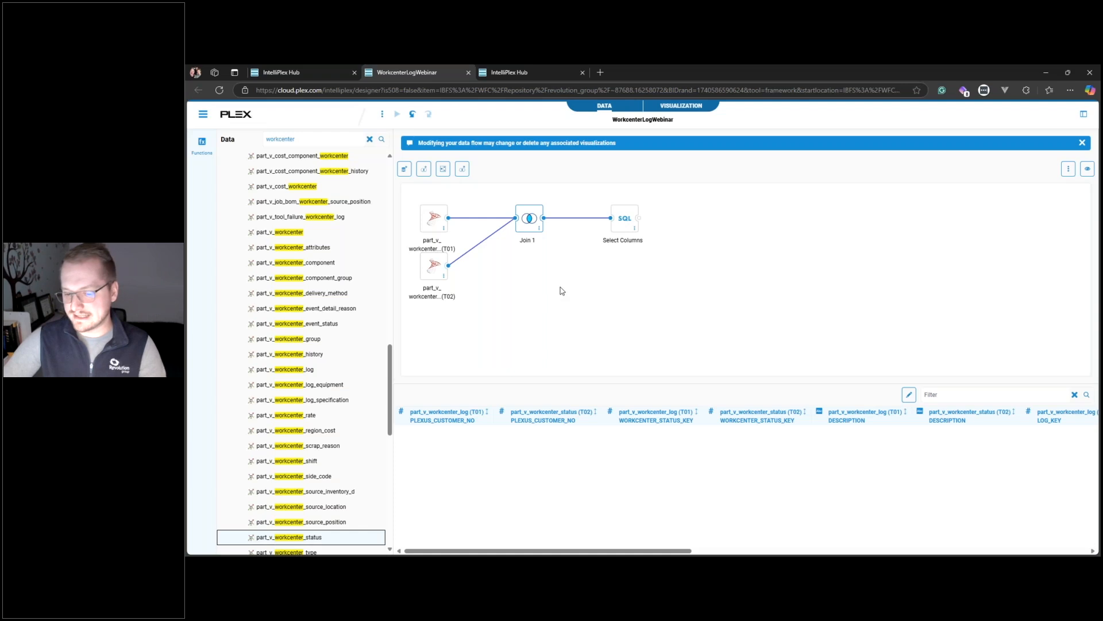
- Open Join 1's Edit Link settings
click(539, 230)
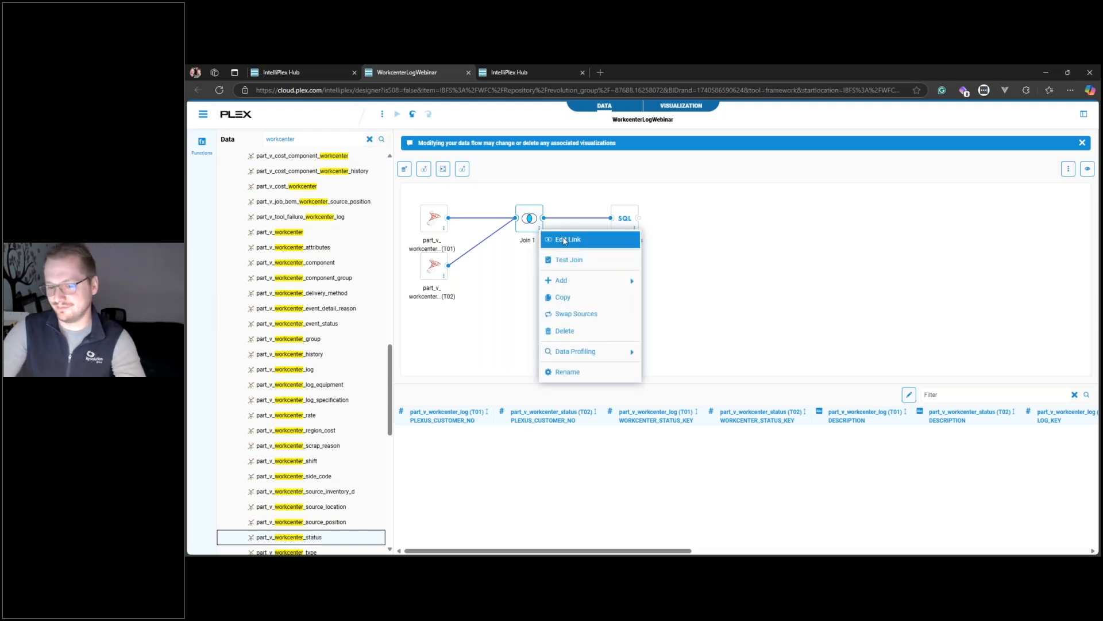
click(563, 241)
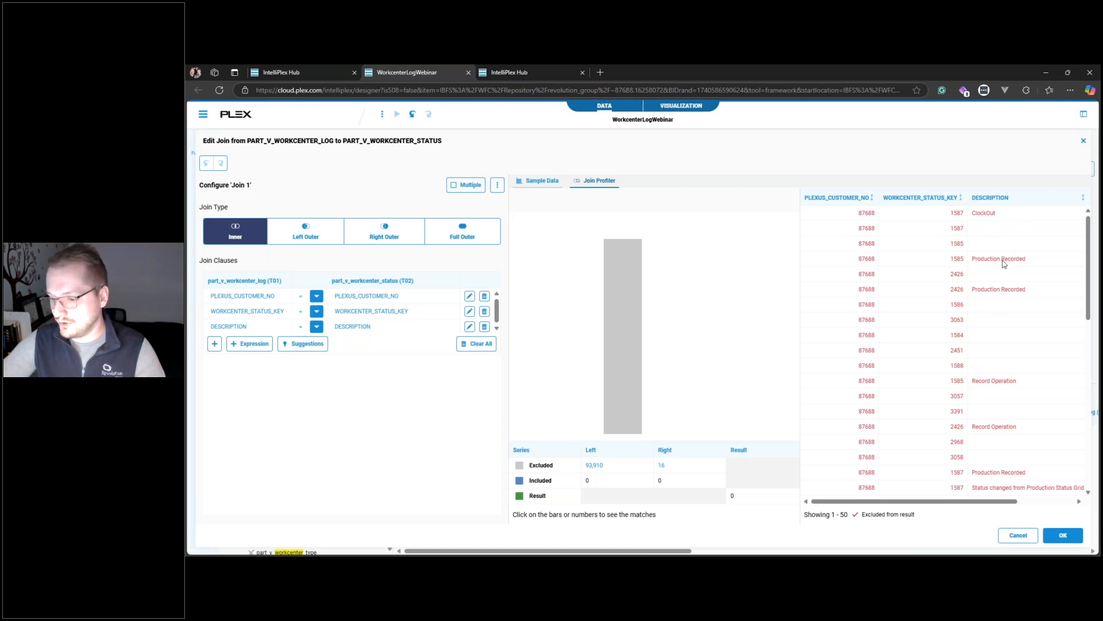
- Delete Join 1's DESCRIPTION clause and apply, leaving 93,910 joined rows
scroll(993, 374, down, 3)
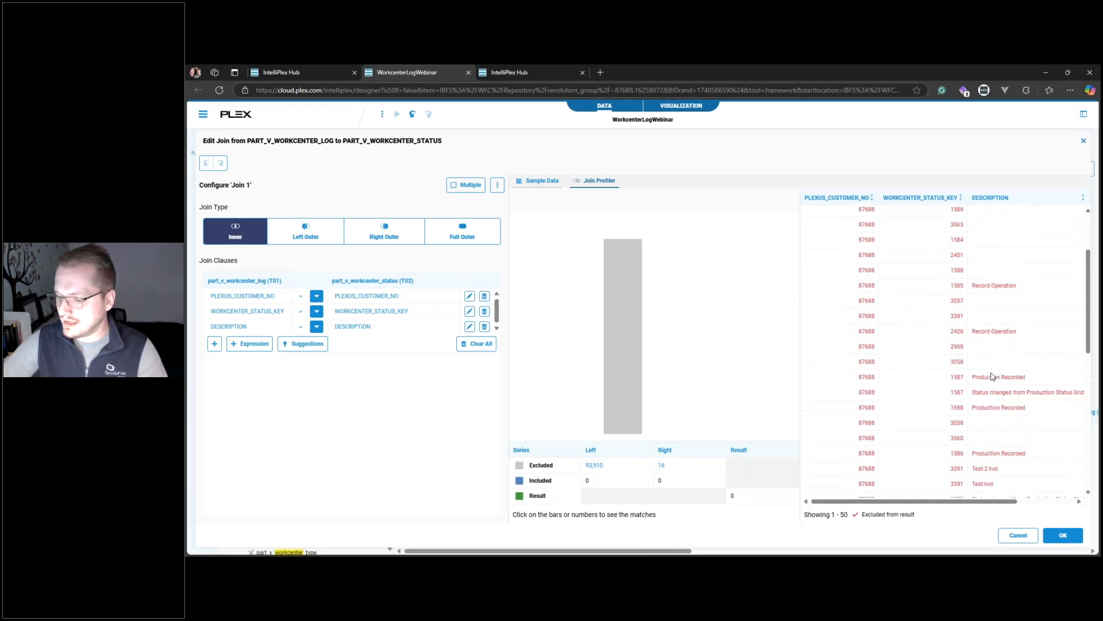
scroll(990, 385, down, 5)
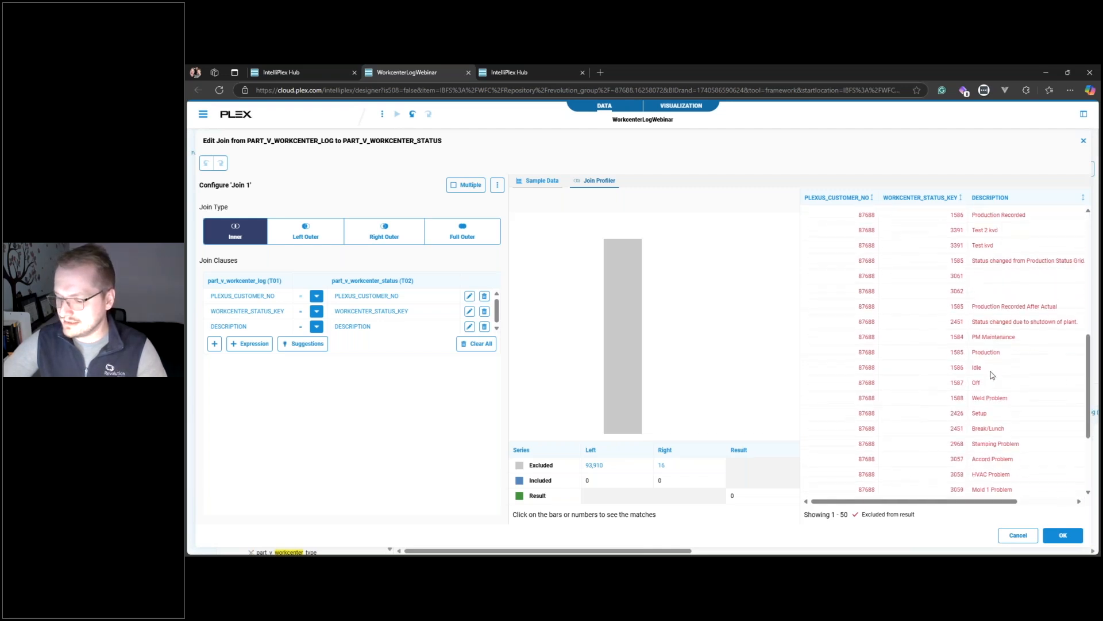
scroll(992, 372, up, 8)
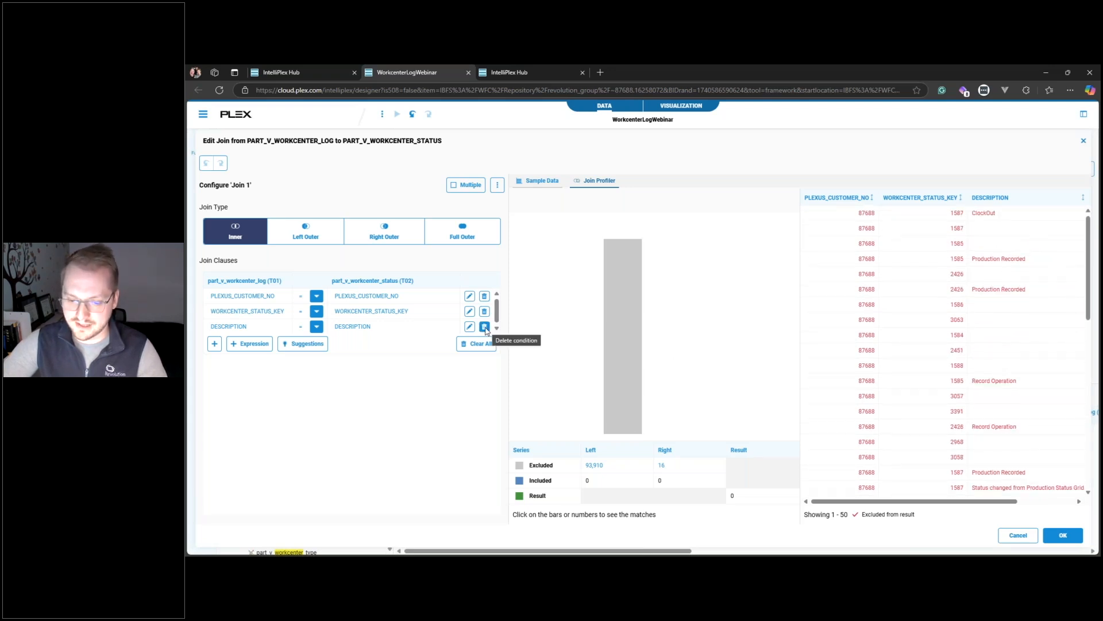
click(484, 327)
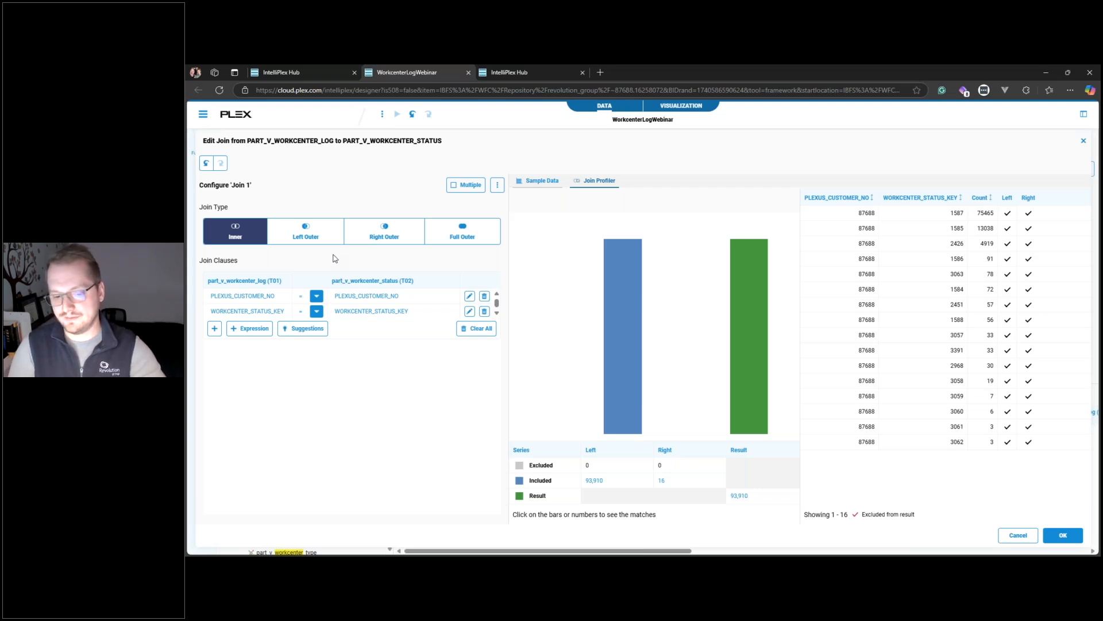
click(1061, 534)
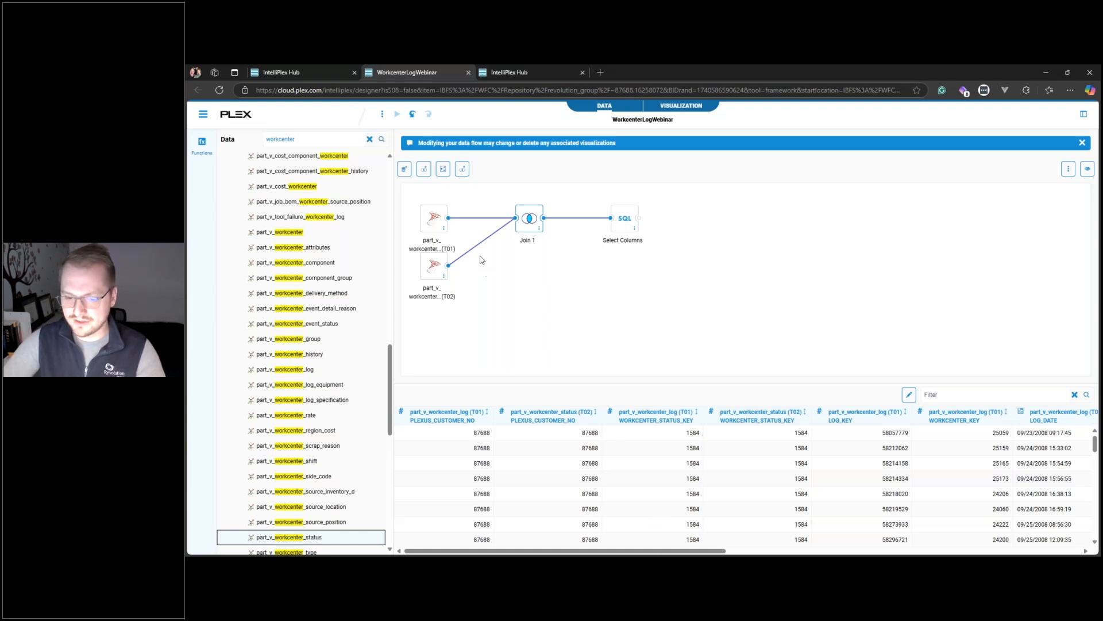
- Search the Data tree for 'production' and add part_v_production to the flow as a source
drag(624, 552, 860, 553)
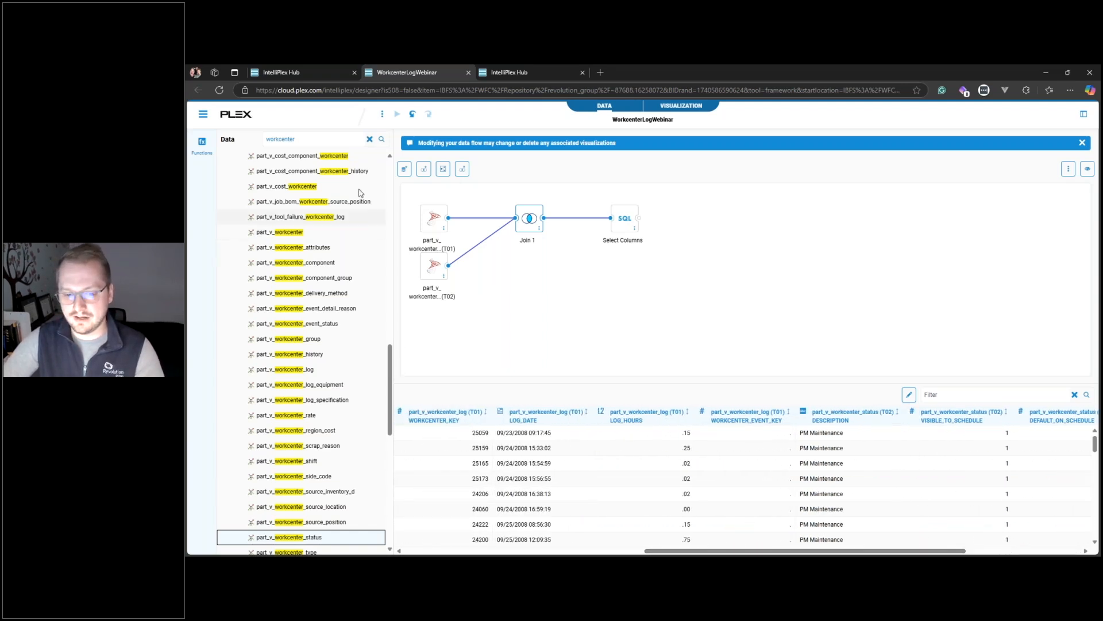
double_click(322, 138)
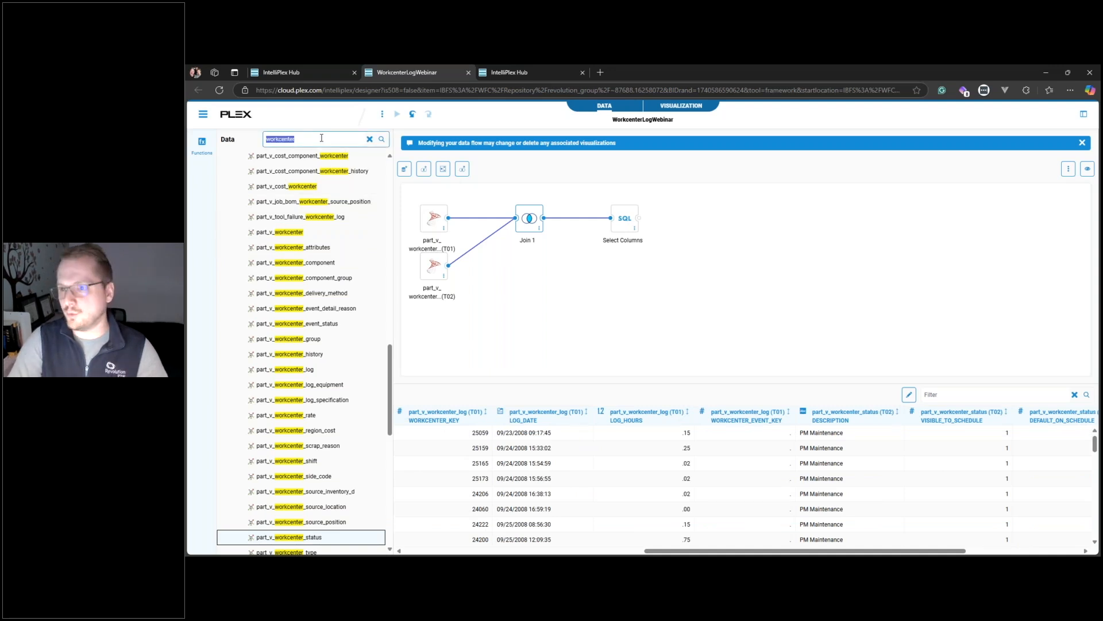
text(prod)
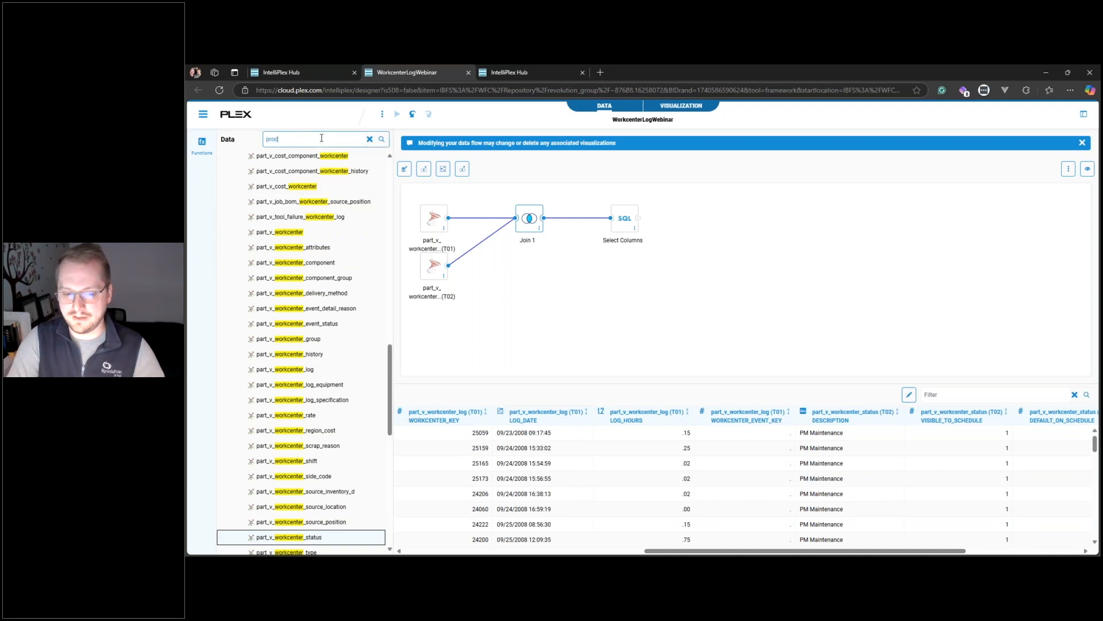
text(uction)
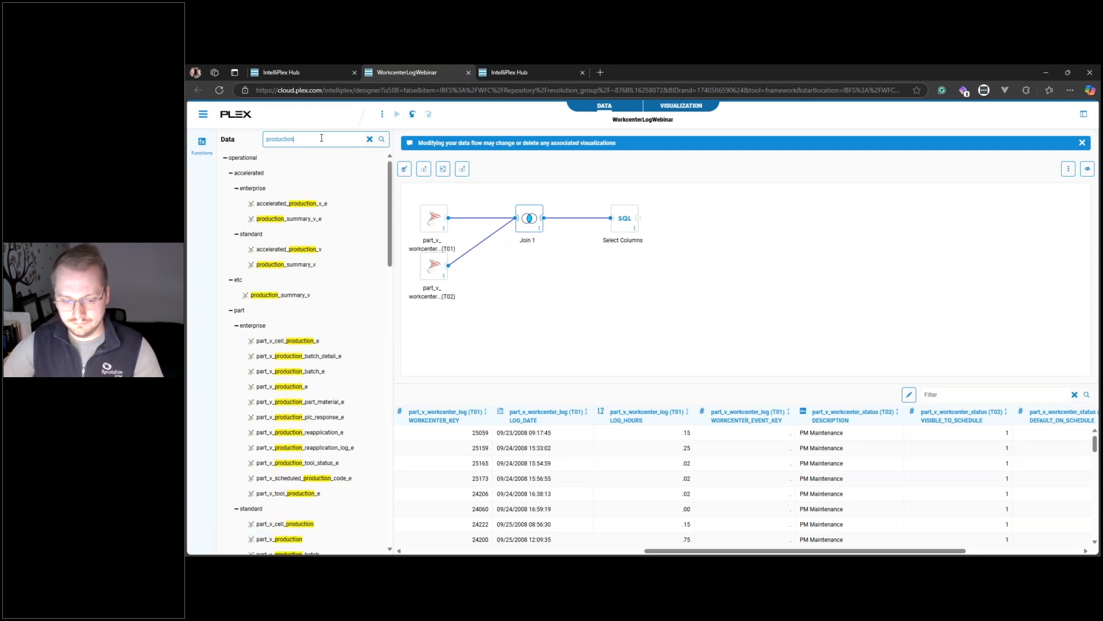
scroll(288, 398, down, 3)
drag(287, 398, 551, 322)
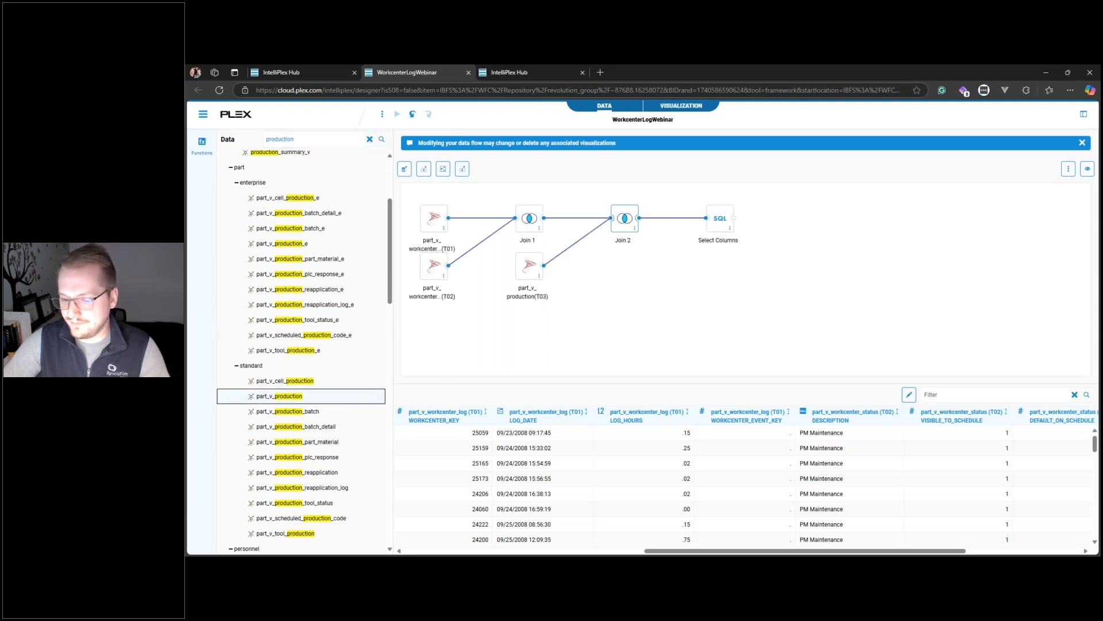
click(636, 228)
- Change Join 2 to part_v_production into a Left Outer join
click(653, 237)
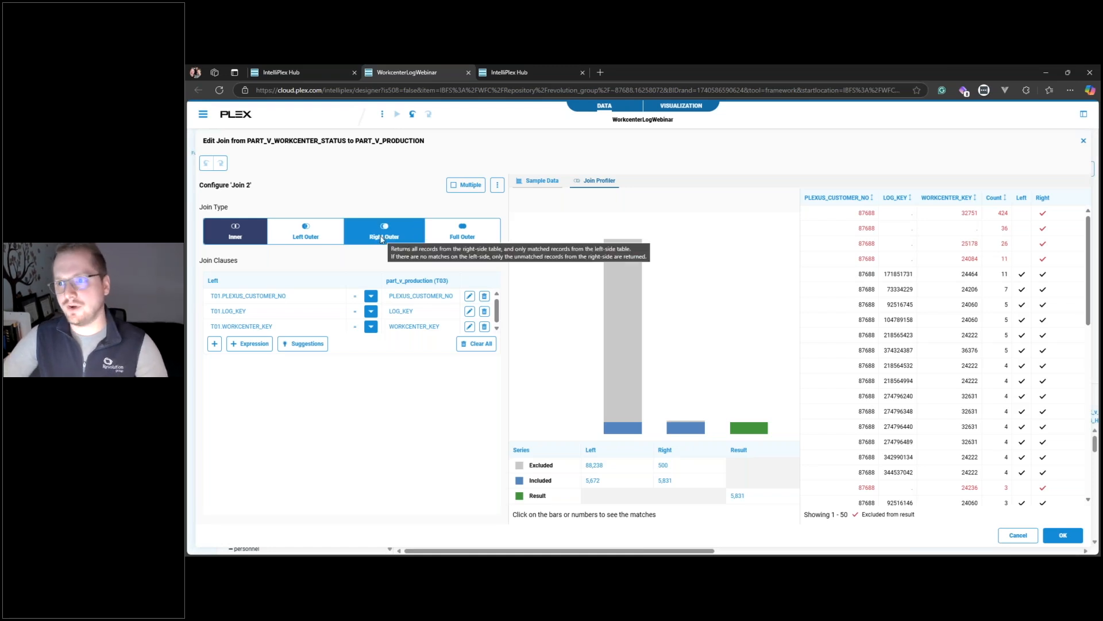
click(323, 240)
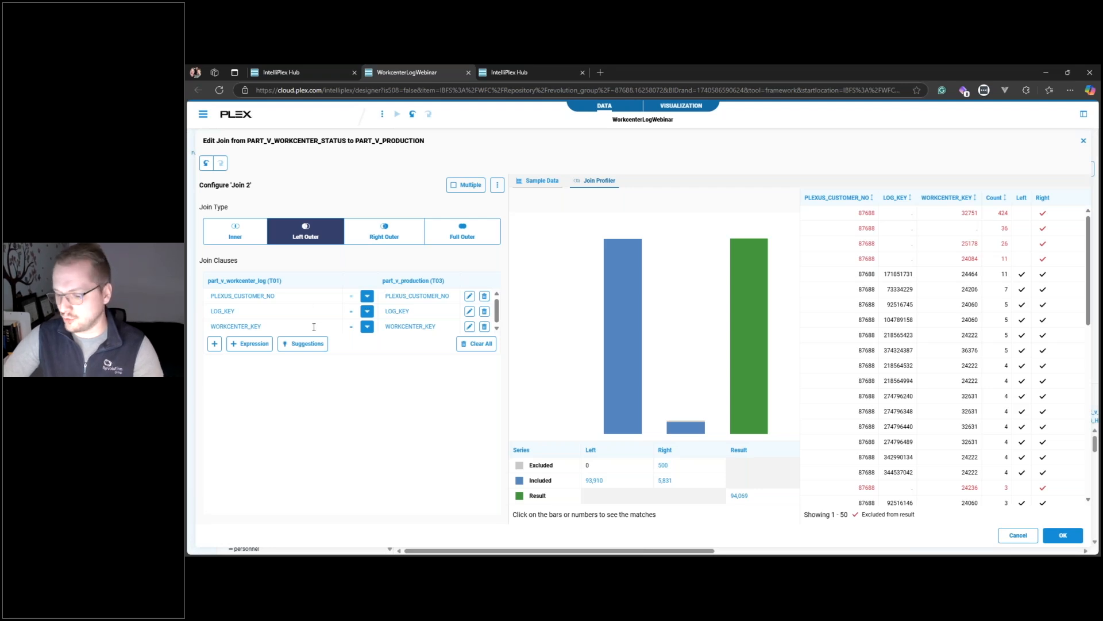
click(1063, 535)
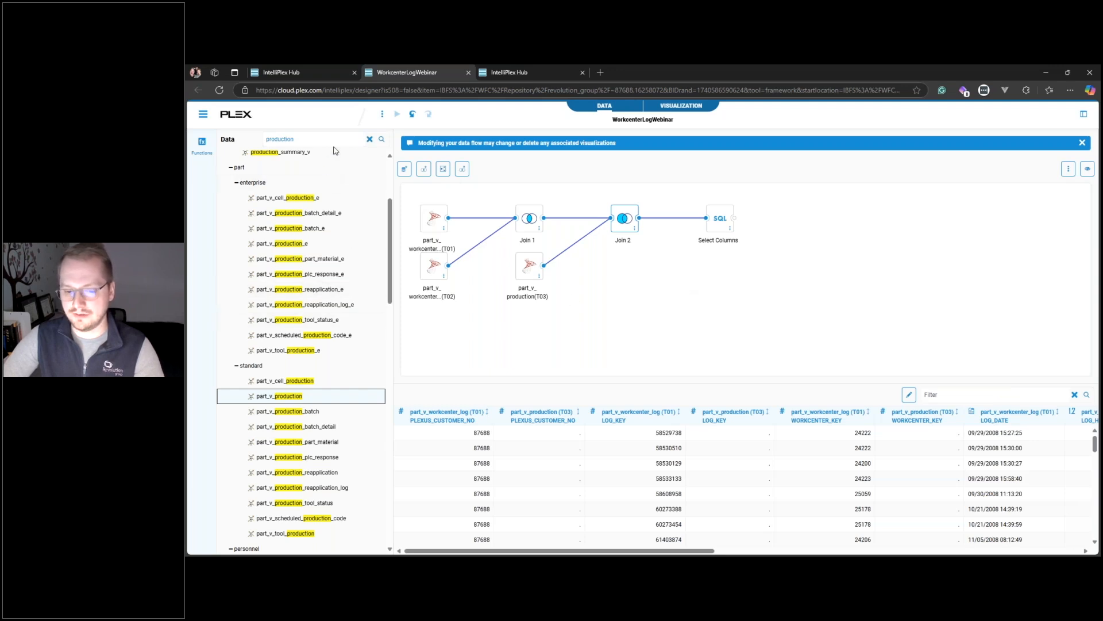
- Search the Data tree for 'scrap' and add part_v_scrap to the flow as a source
click(371, 143)
text(sc)
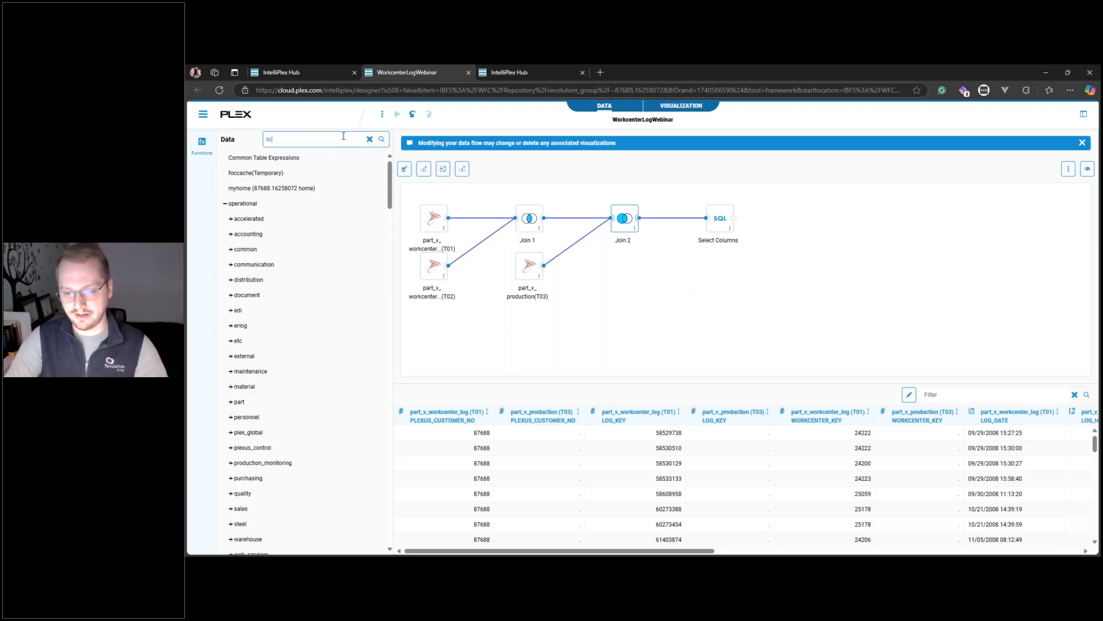
text(rap)
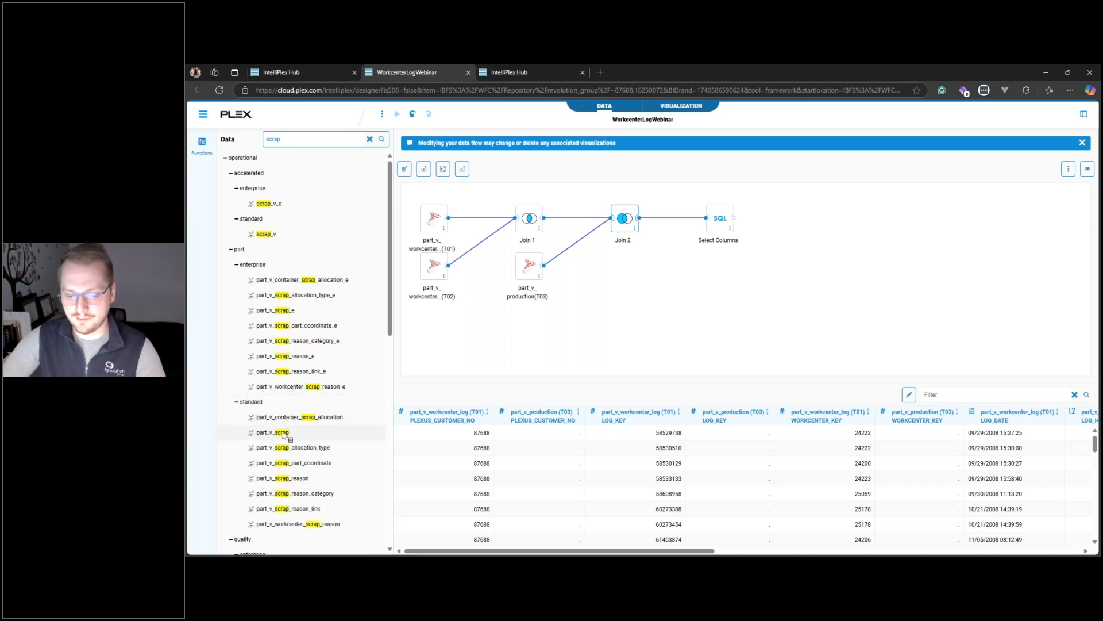
drag(283, 432, 687, 283)
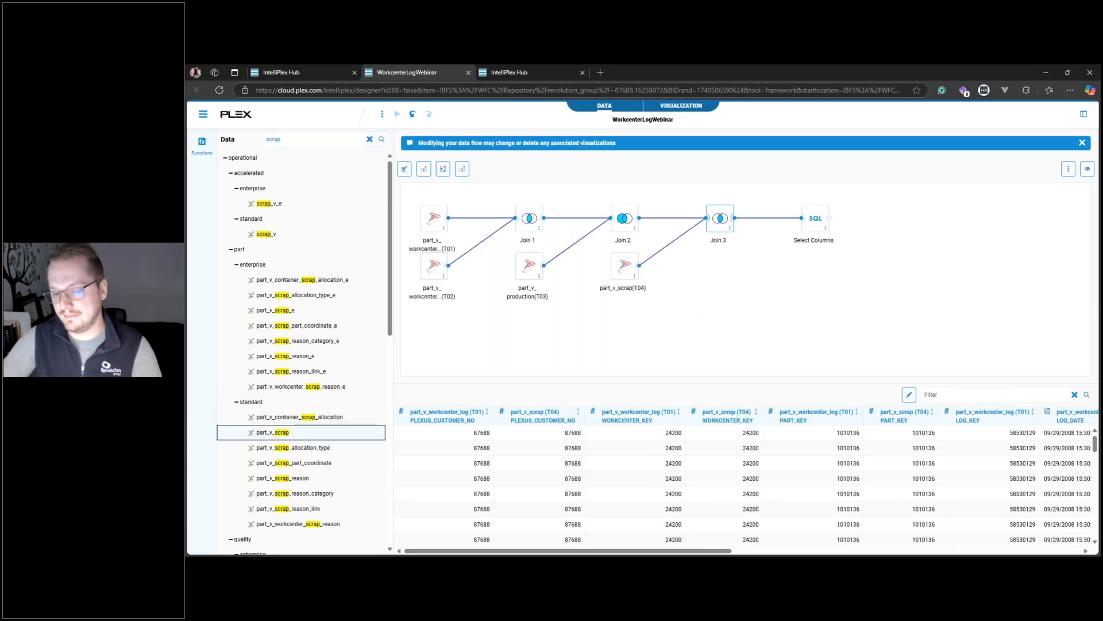
click(731, 231)
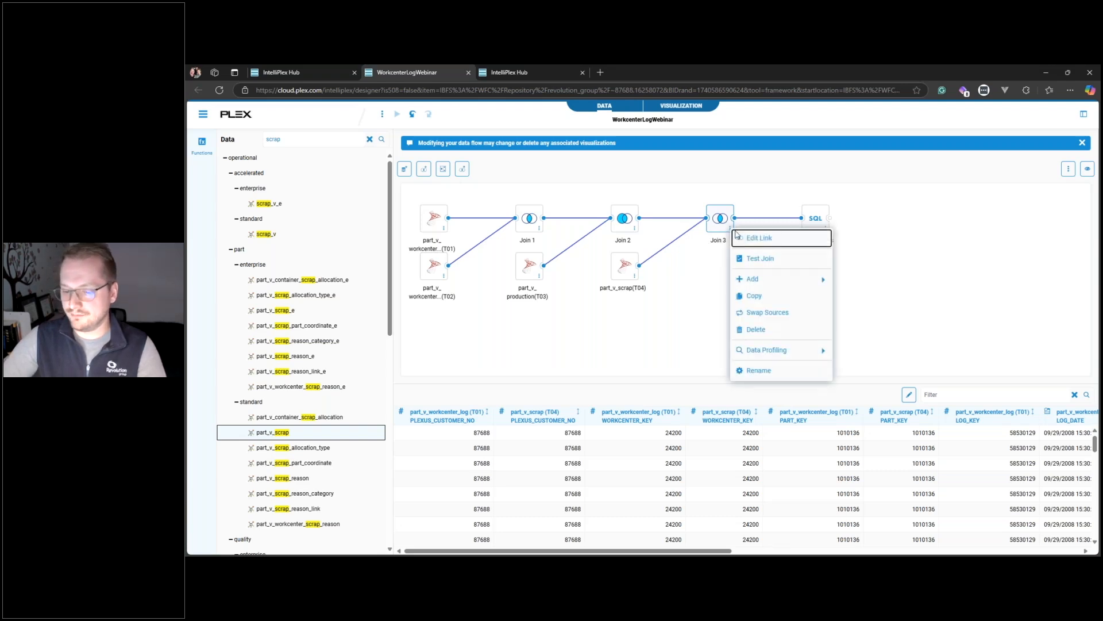
- In Join 3, drop the WORKCENTER_KEY and PART_KEY conditions and add a condition on scrap's PRODUCTION_NO
click(747, 238)
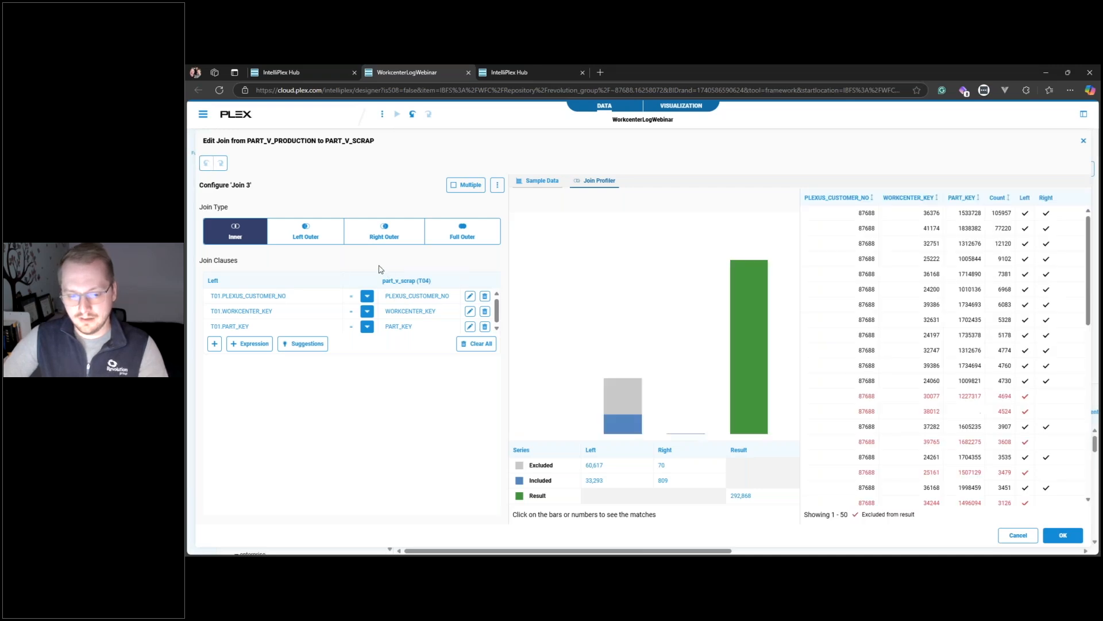
click(485, 311)
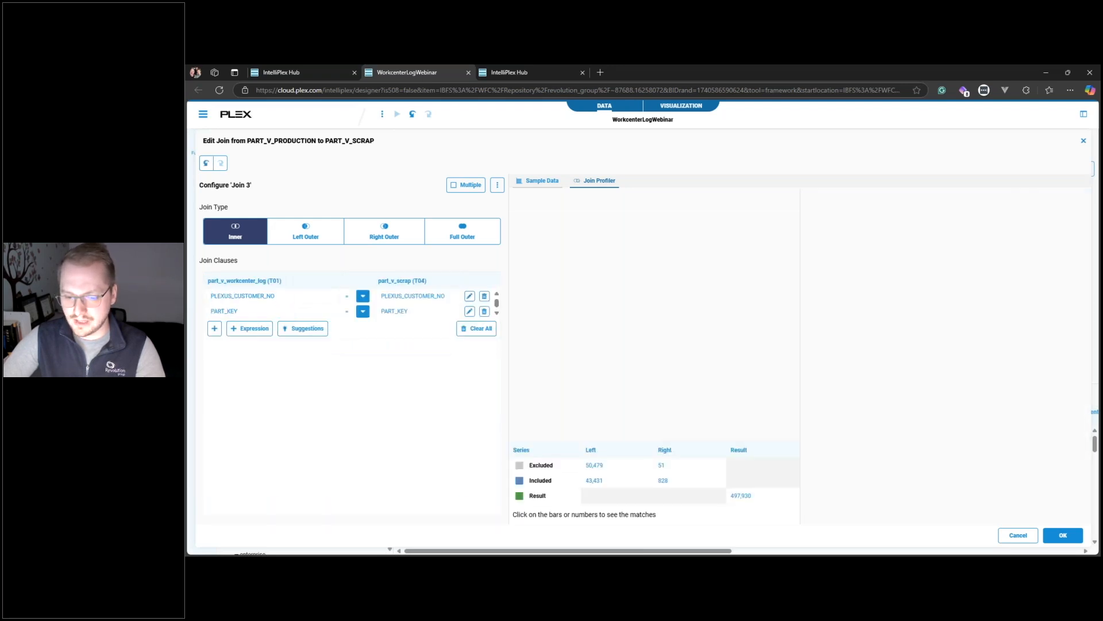
click(485, 311)
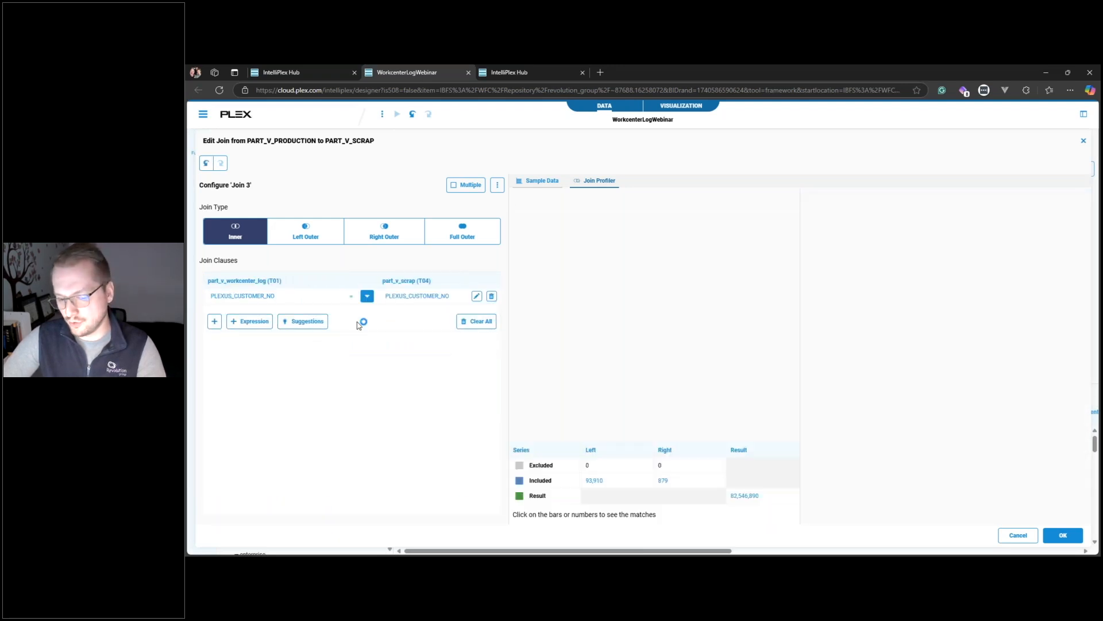
click(215, 322)
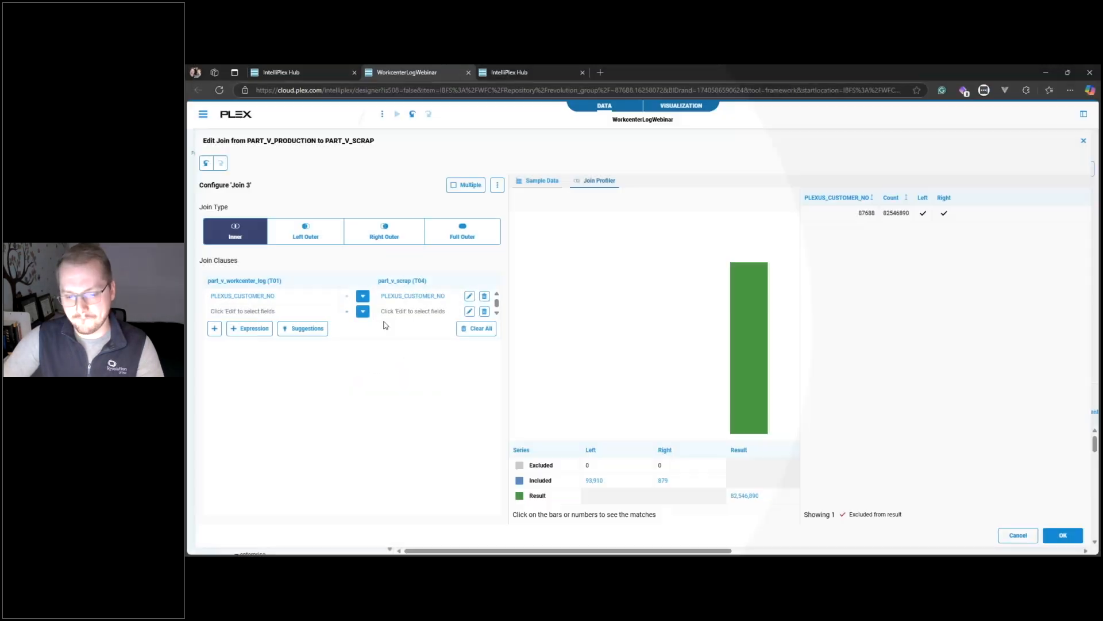
click(400, 315)
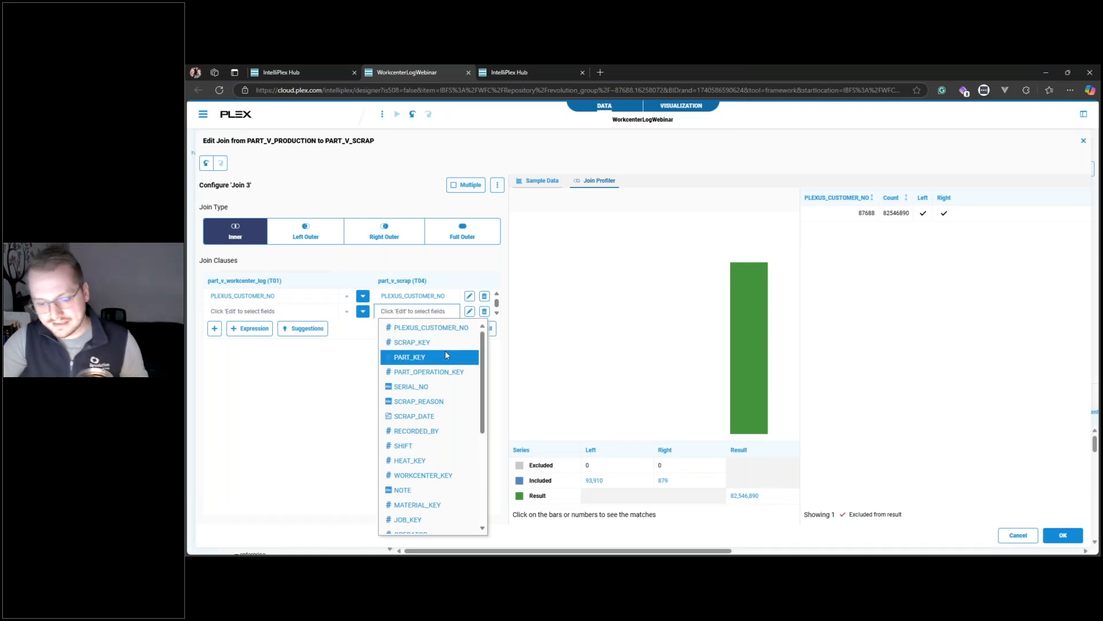
scroll(446, 355, down, 1)
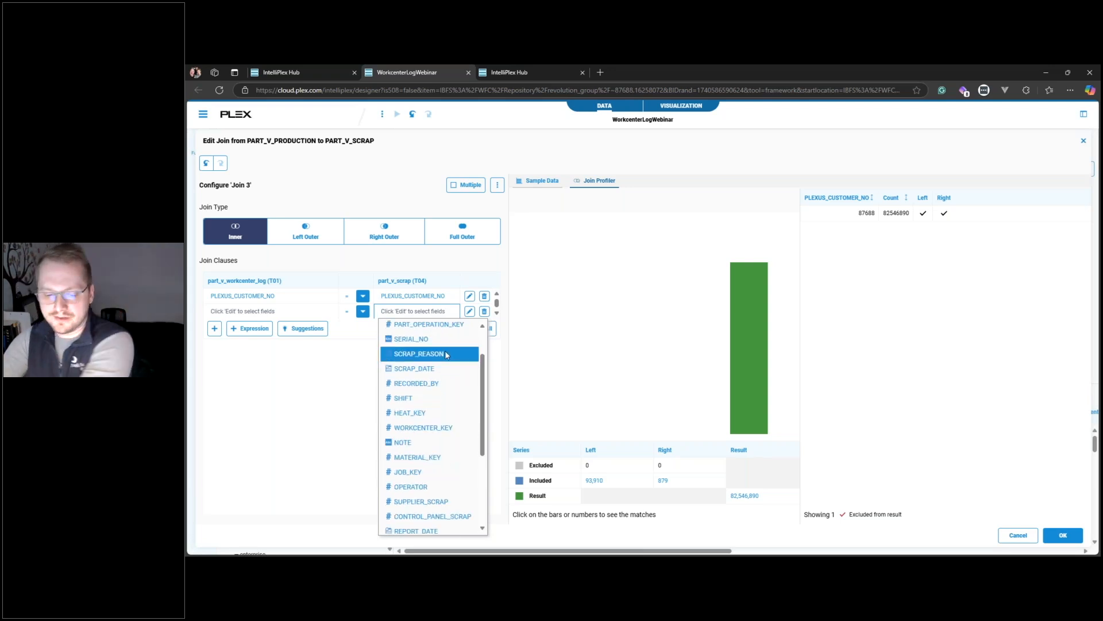
scroll(447, 355, down, 2)
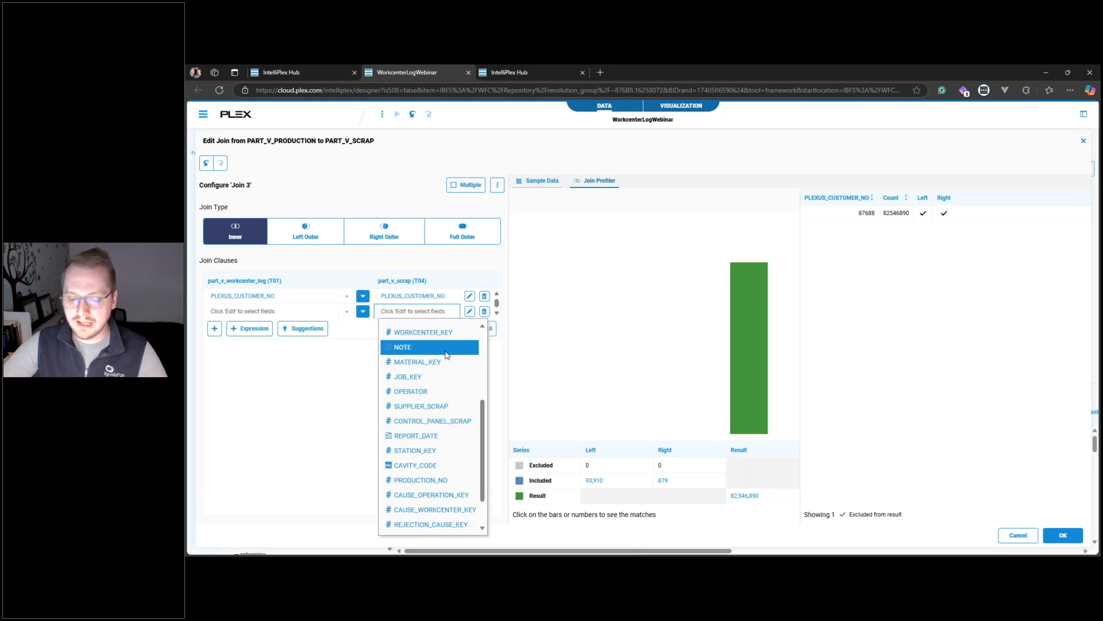
click(425, 480)
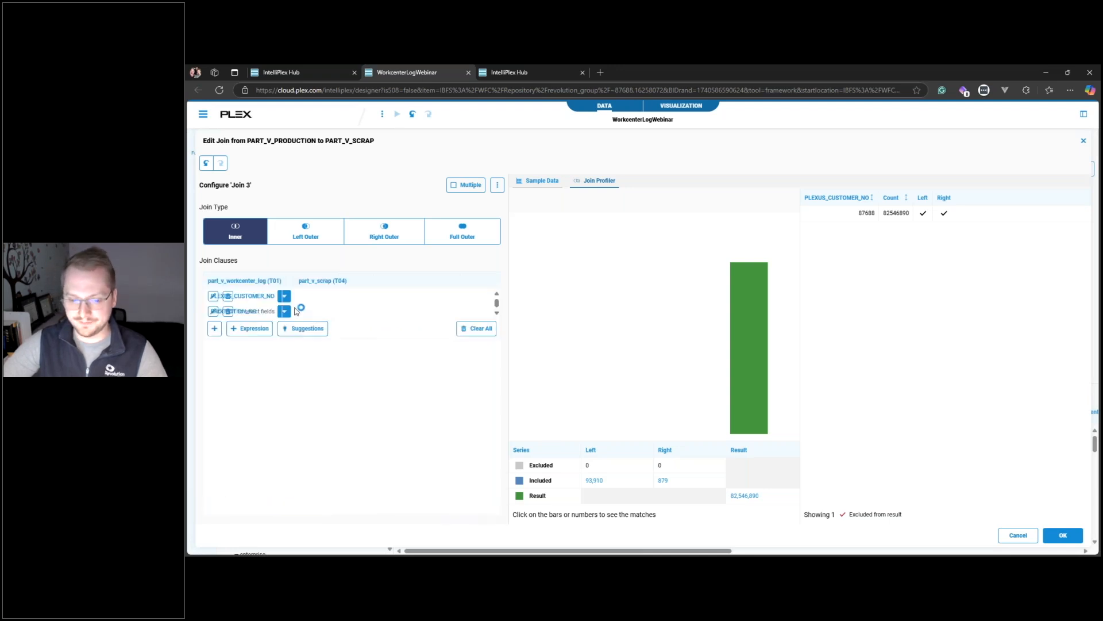
- Match it to part_v_production's PRODUCTION_NO and make Join 3 a Left Outer join
click(311, 314)
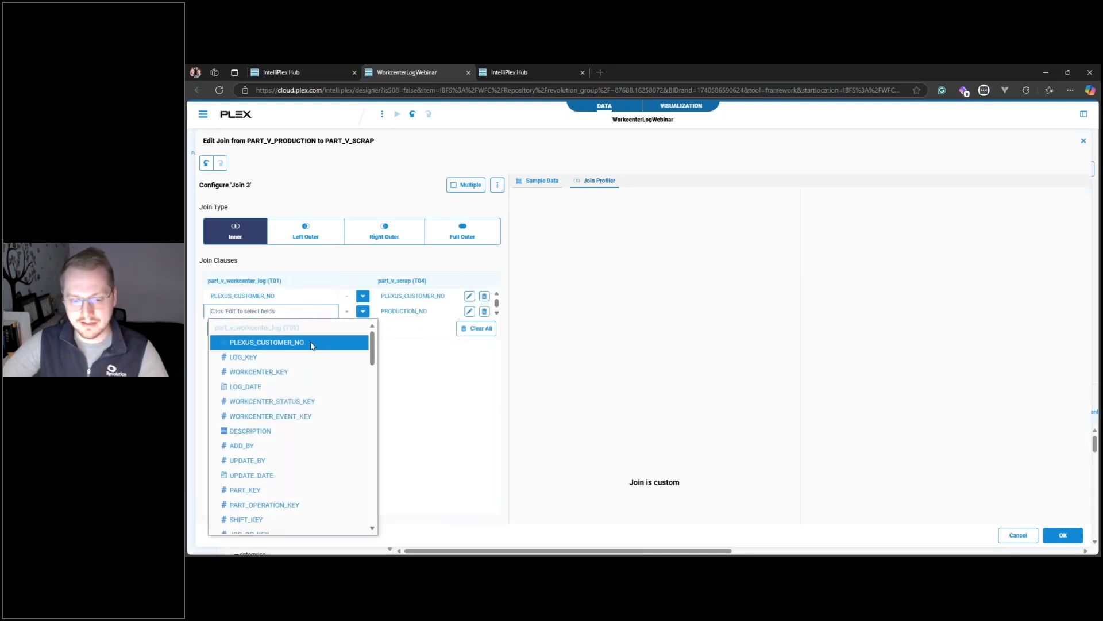
text(product)
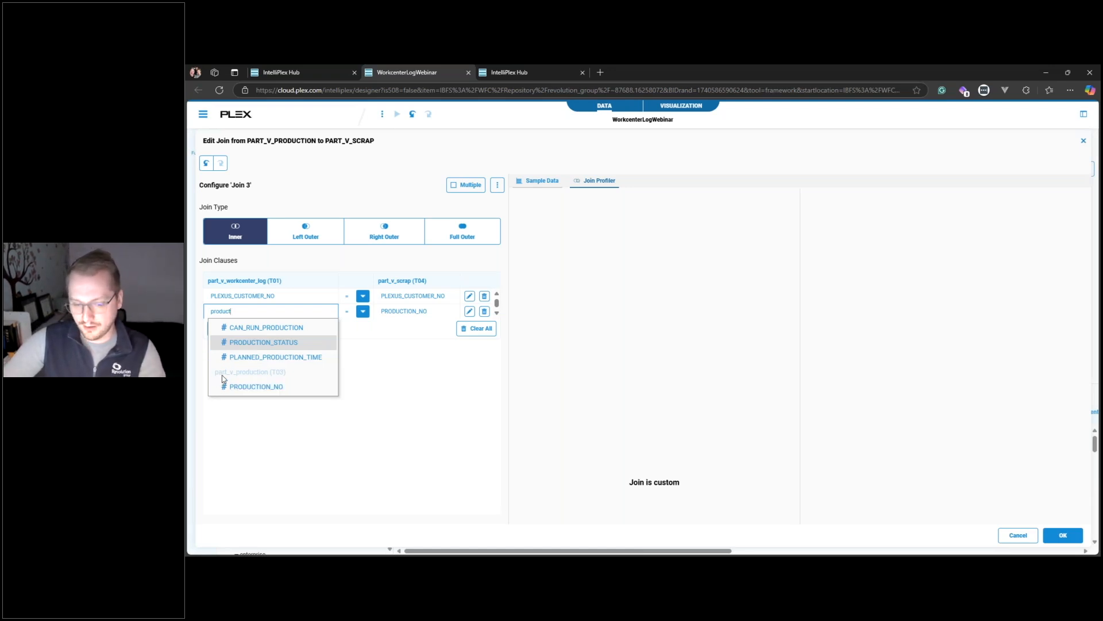
click(267, 387)
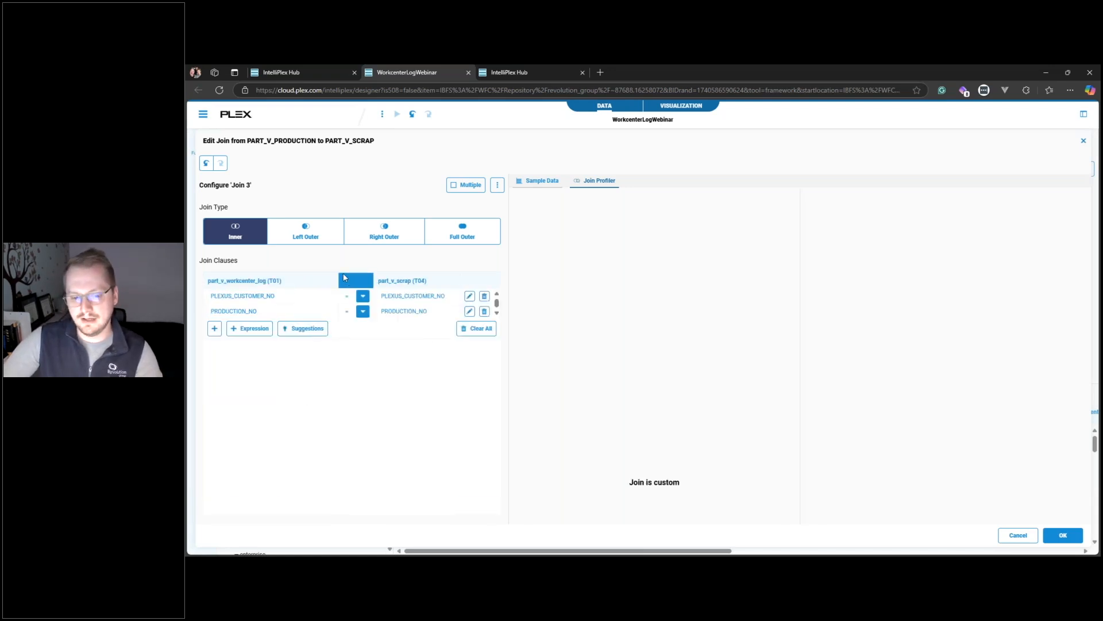
click(327, 239)
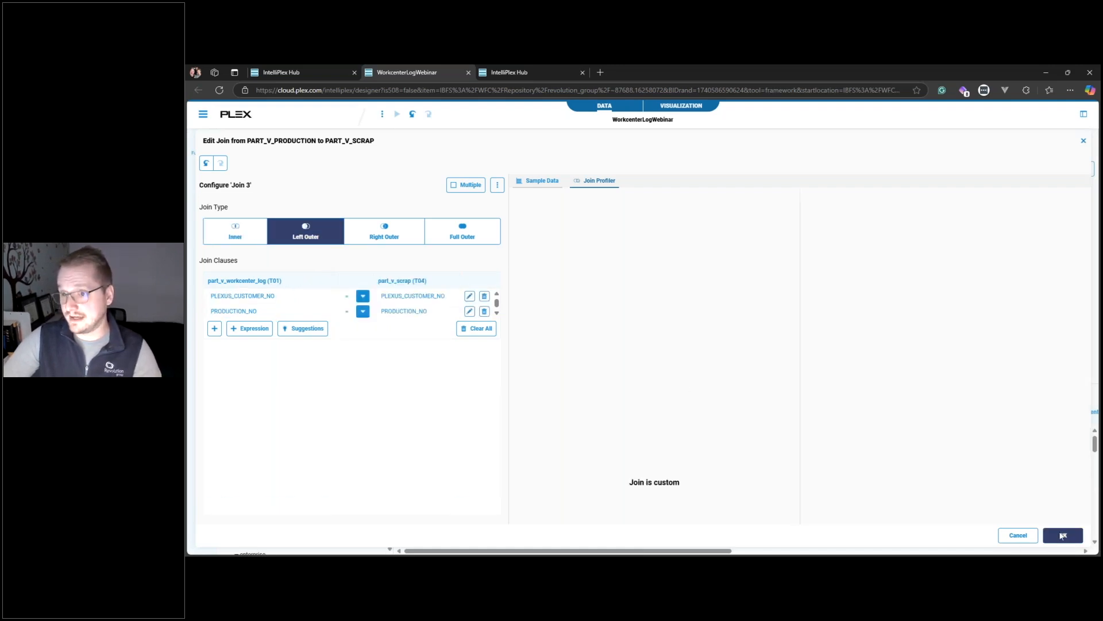
click(1063, 535)
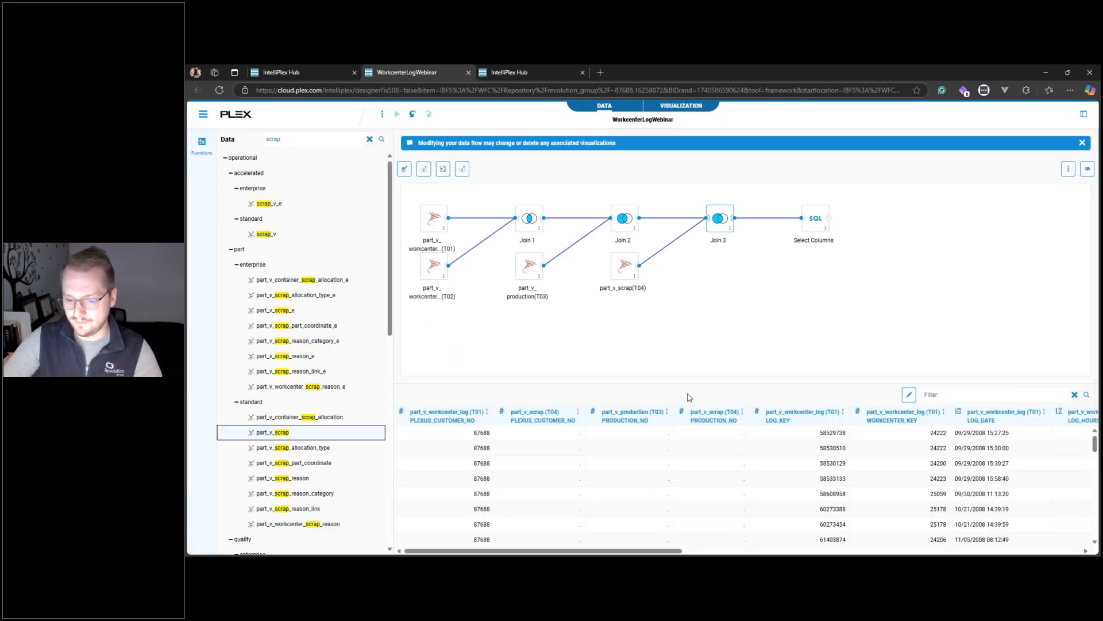
- Resize the data preview to see the whole flow, then go to the visualization designer
drag(699, 382, 699, 258)
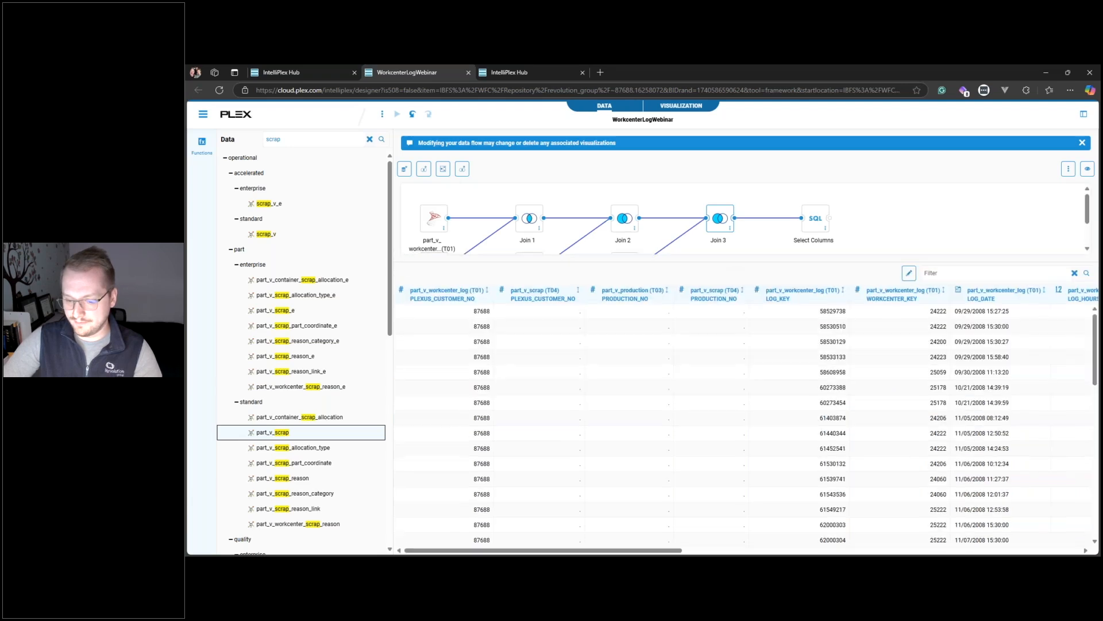
mouse_move(617, 545)
mouse_down()
mouse_move(734, 536)
mouse_move(1032, 551)
mouse_move(597, 547)
mouse_up()
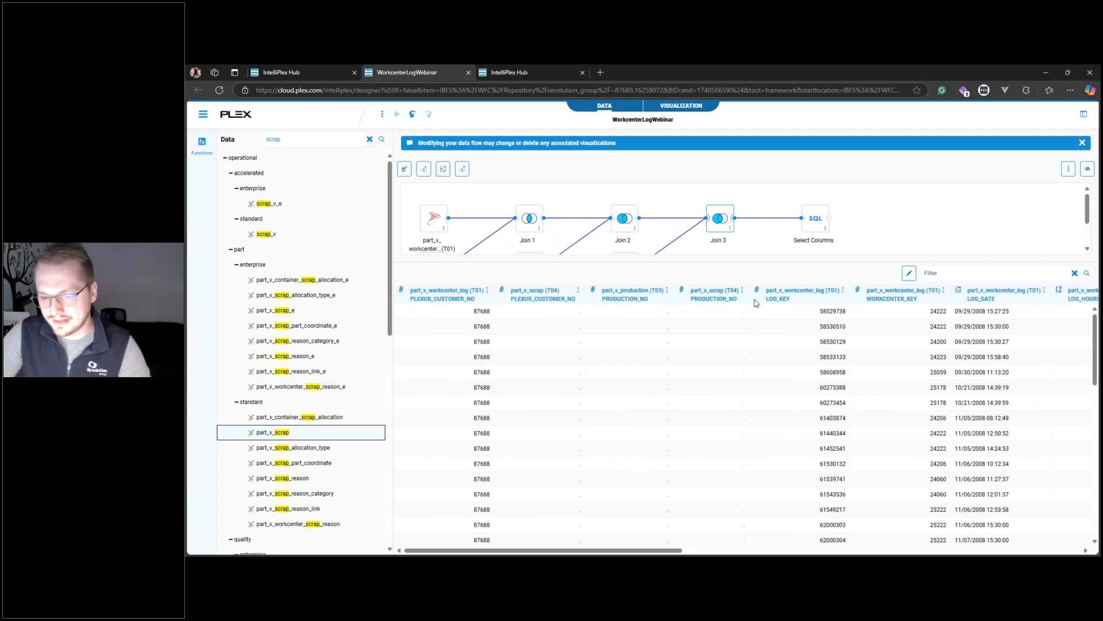
drag(787, 261, 808, 369)
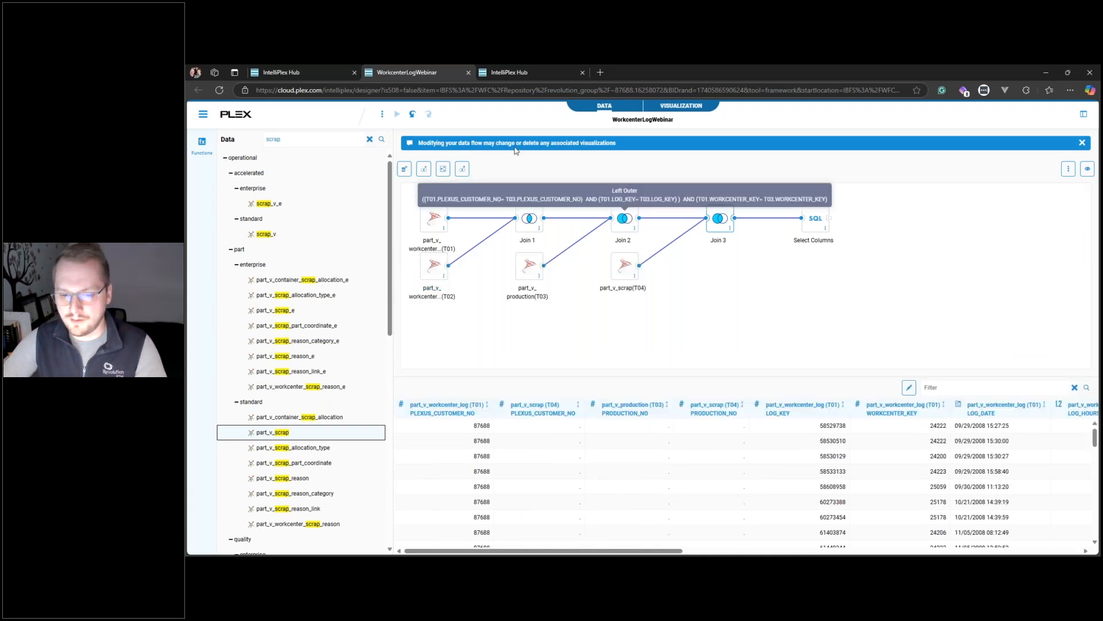
click(692, 108)
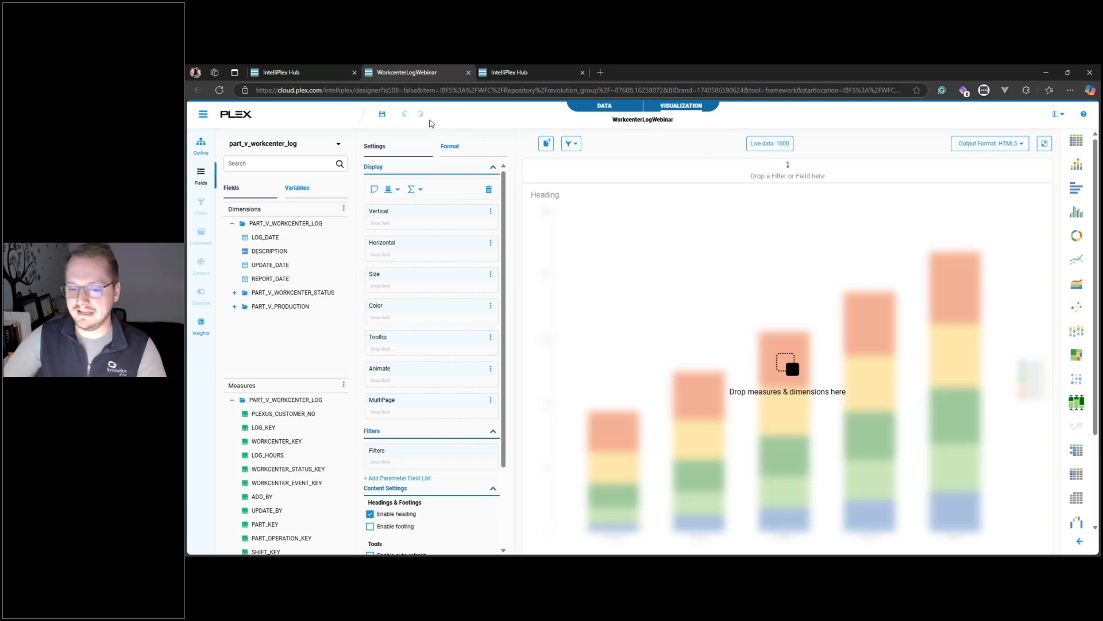
- Save the WorkcenterLogWebinar visualization and look through the chart-type icons
click(382, 114)
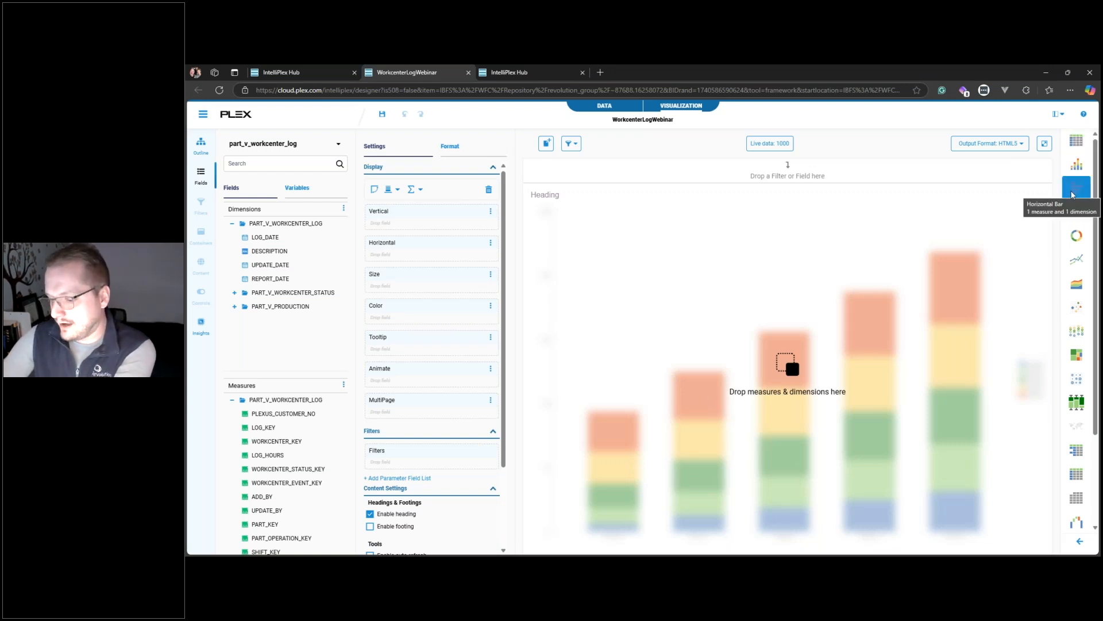
scroll(1073, 201, down, 2)
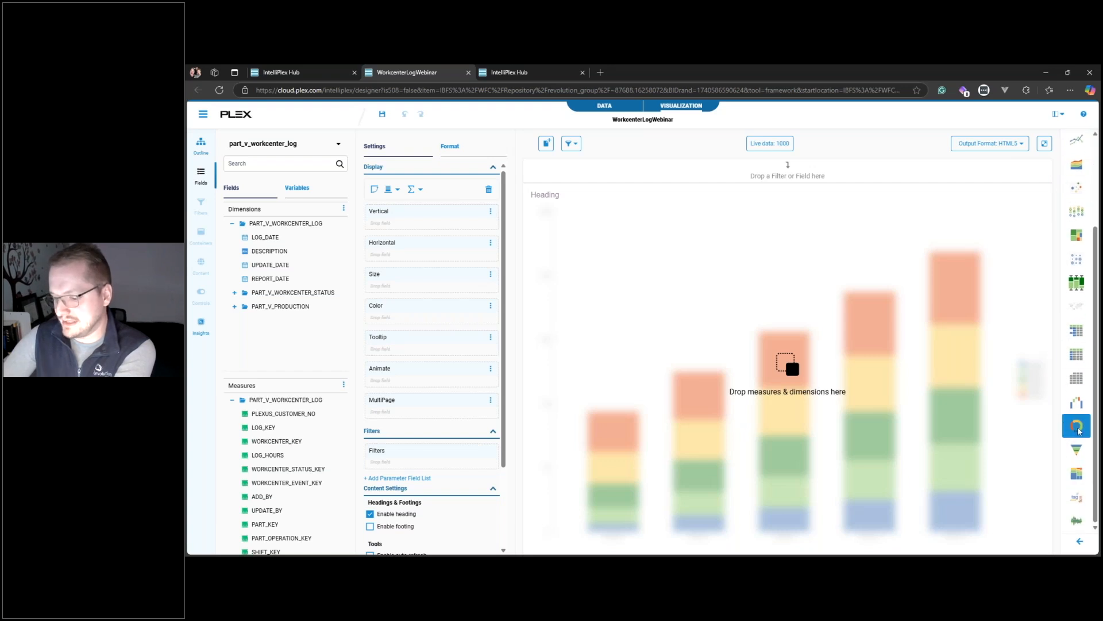
scroll(1073, 425, up, 2)
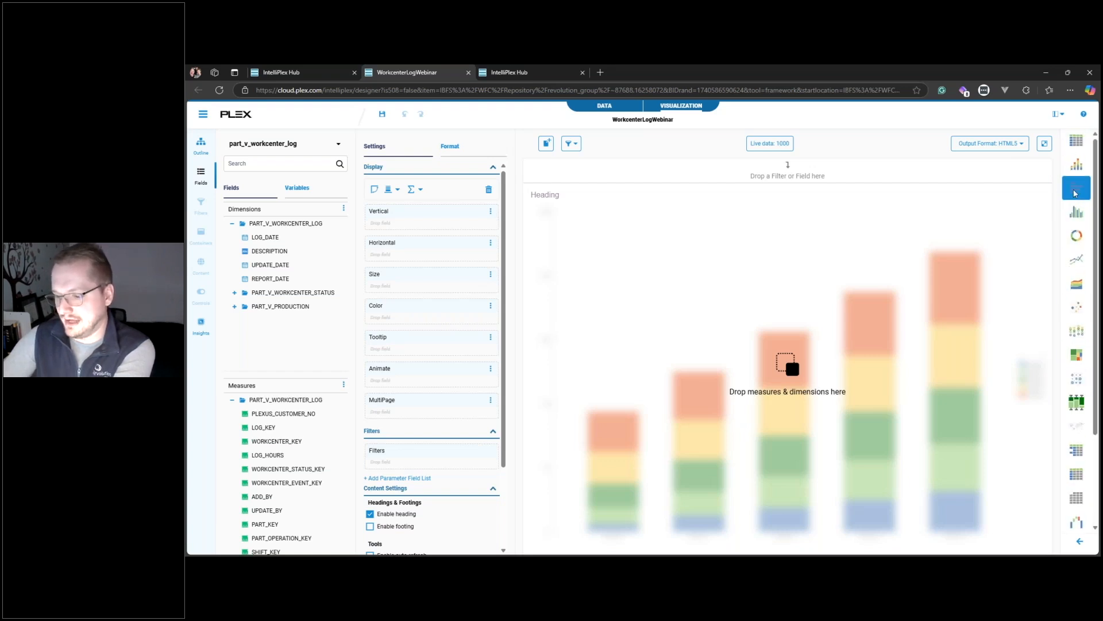
- Display the data as a grid with LOG_DATE rows, and start a LOG_DATE filter
click(1081, 147)
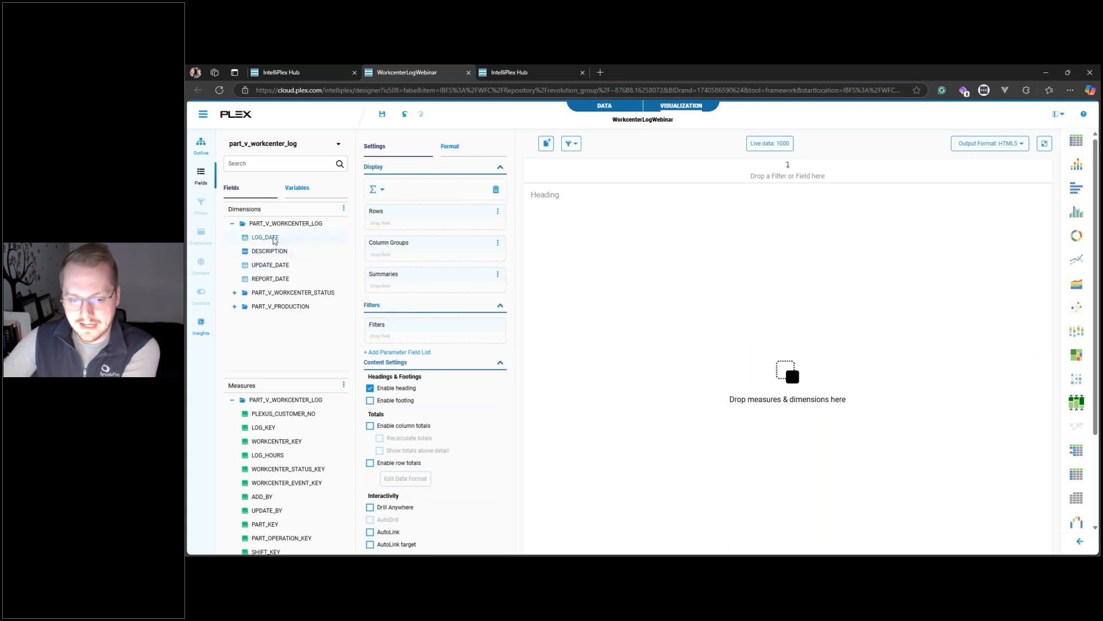
drag(267, 241, 419, 219)
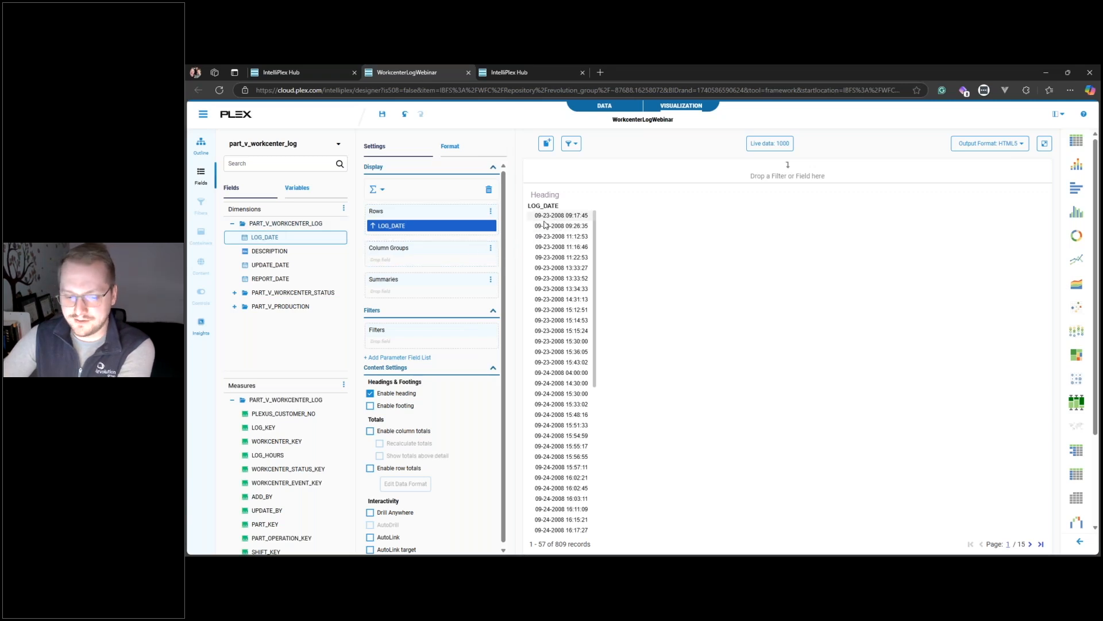
drag(273, 241, 418, 344)
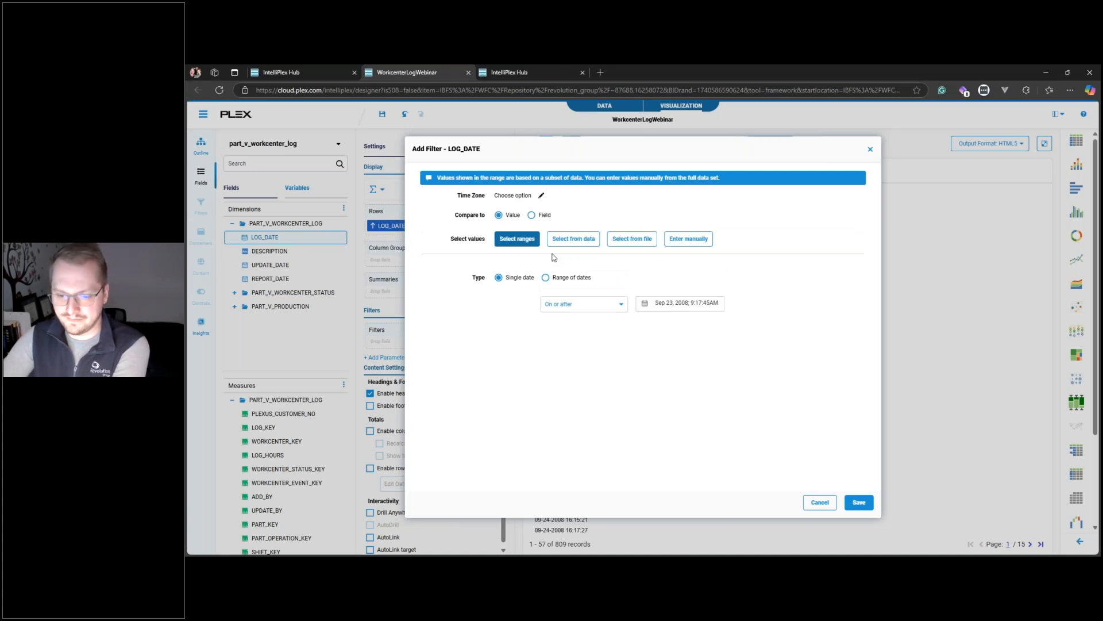
- Save a LOG_DATE filter for dates on or after Feb 1, 2025, 9:17:45 AM
click(685, 306)
click(729, 321)
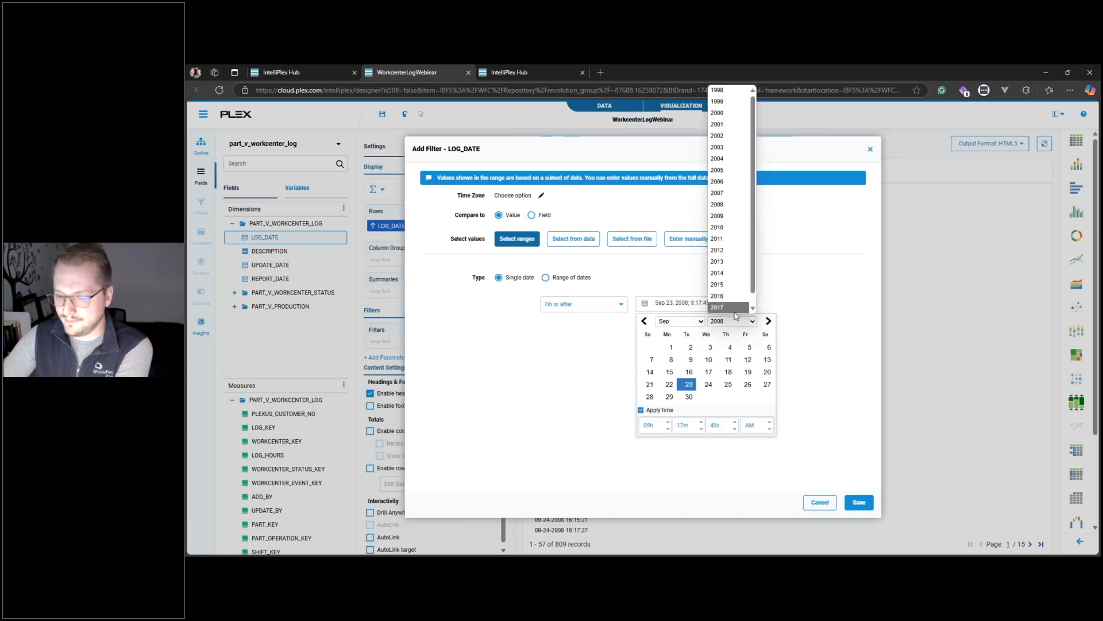
click(730, 310)
click(735, 320)
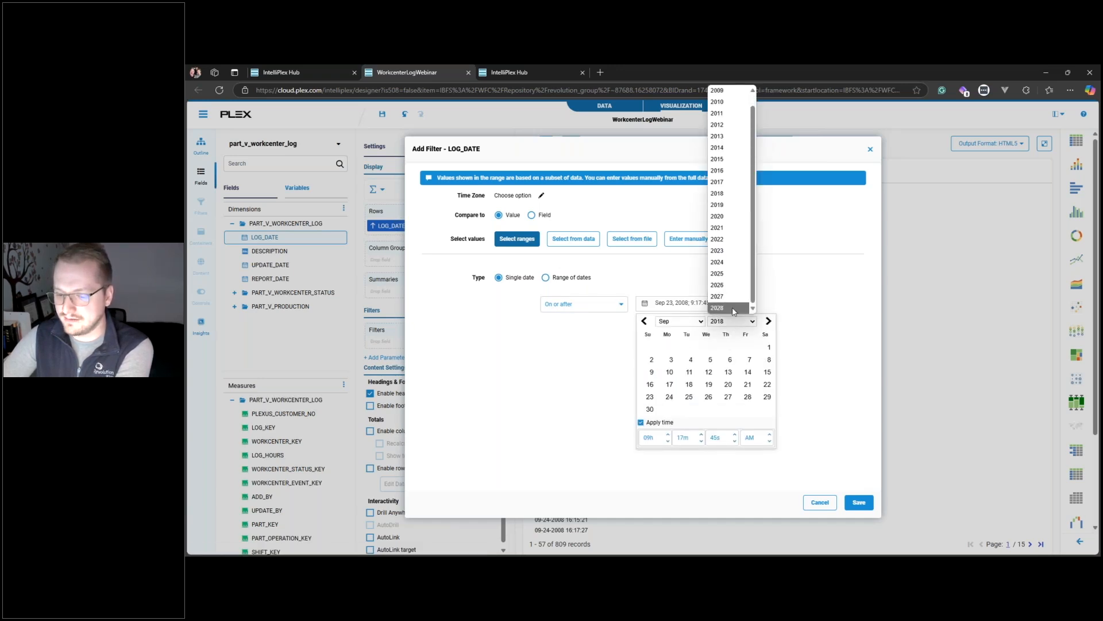
click(739, 320)
click(735, 322)
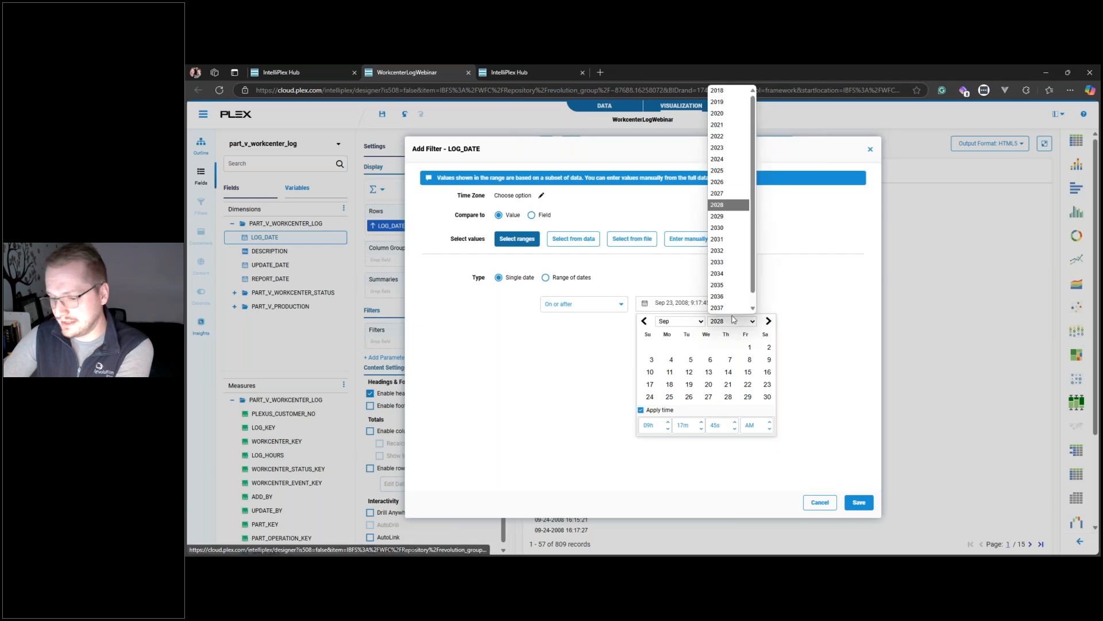
click(727, 174)
click(689, 324)
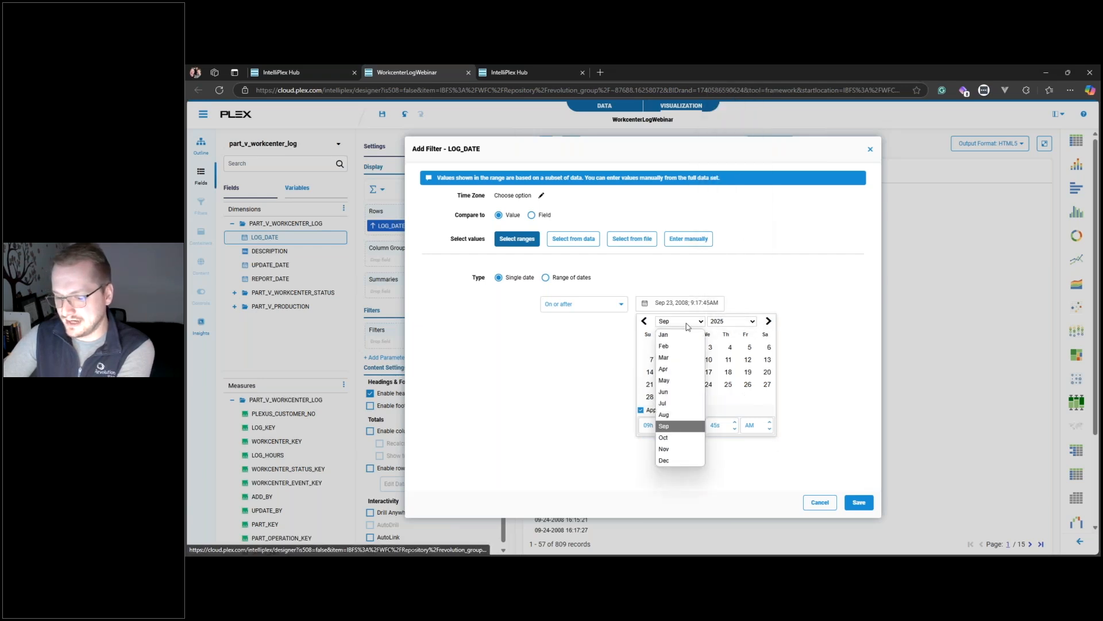
click(681, 351)
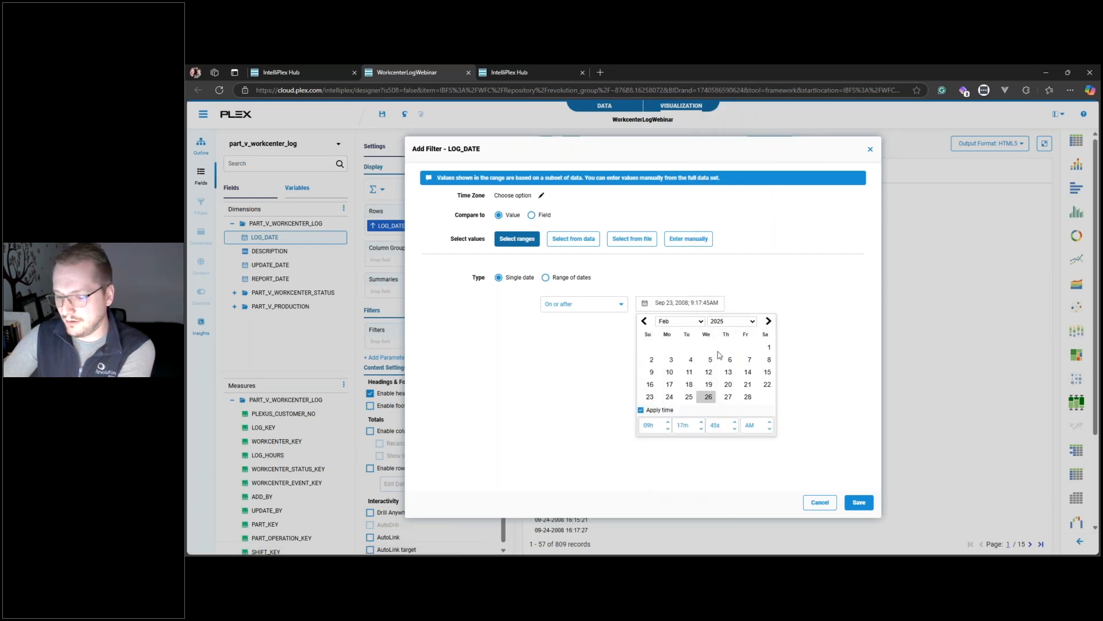
click(766, 349)
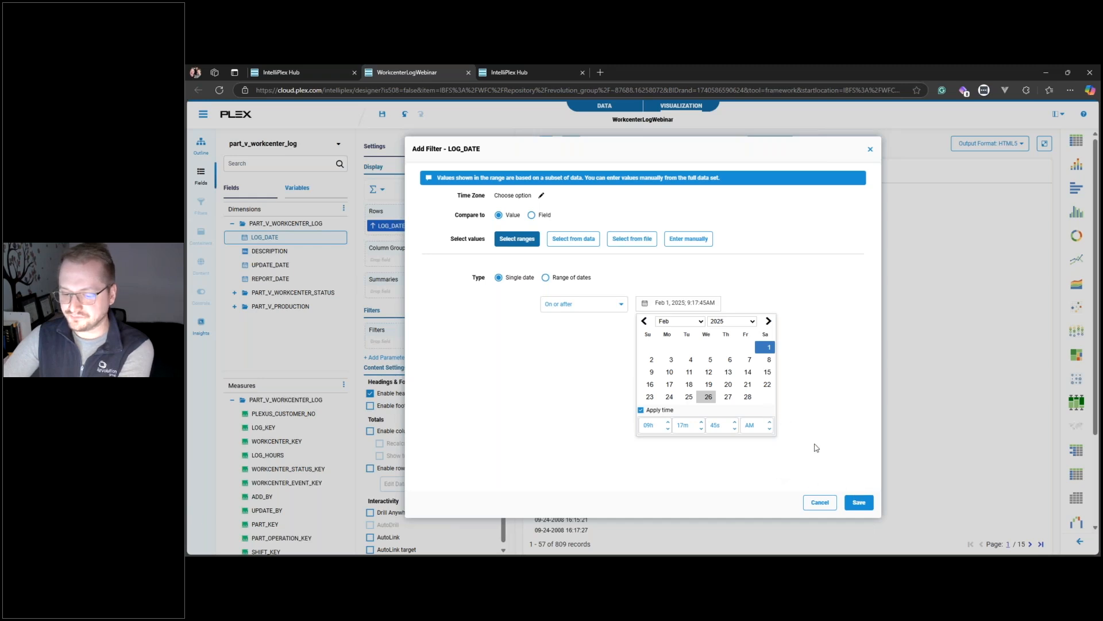
click(858, 504)
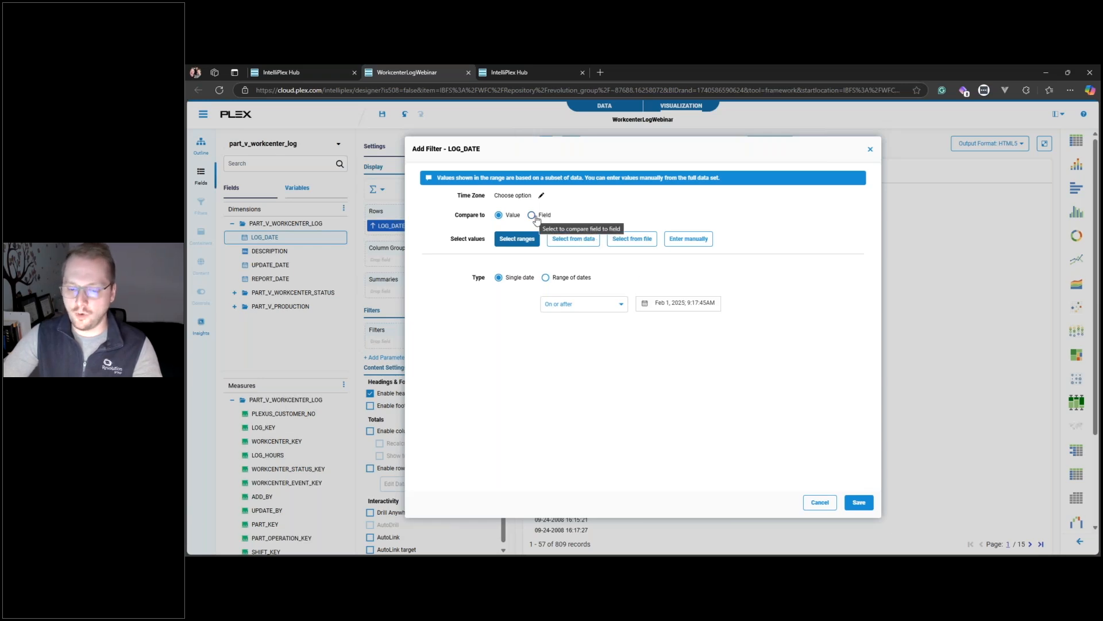
click(861, 505)
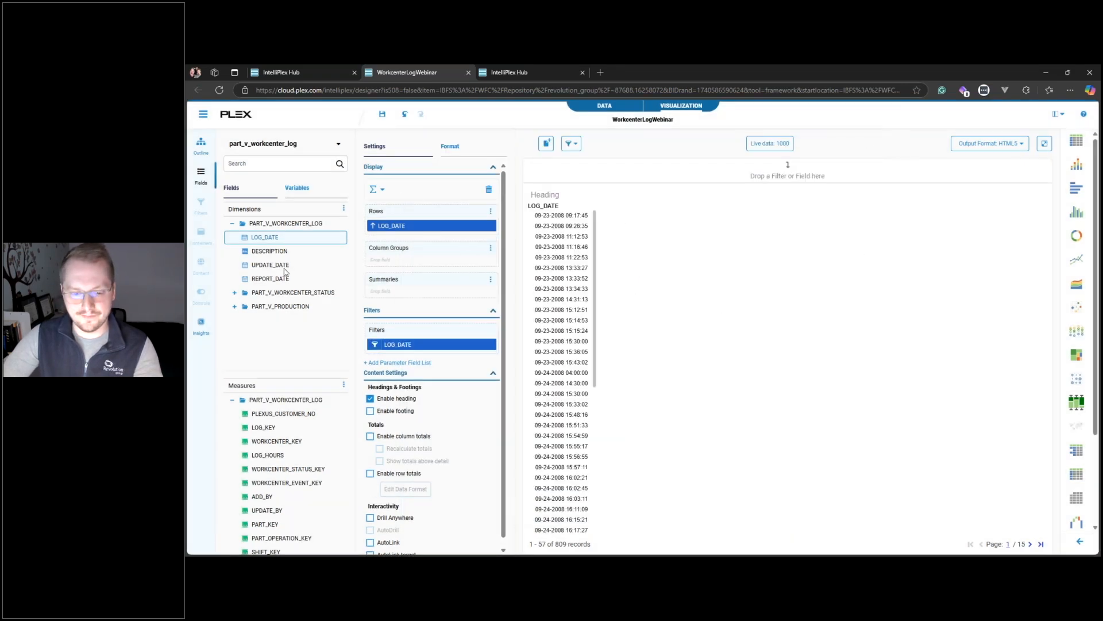
- Browse the Outline and Variables panels, then expand the PART_V_WORKCENTER_STATUS fields
click(202, 153)
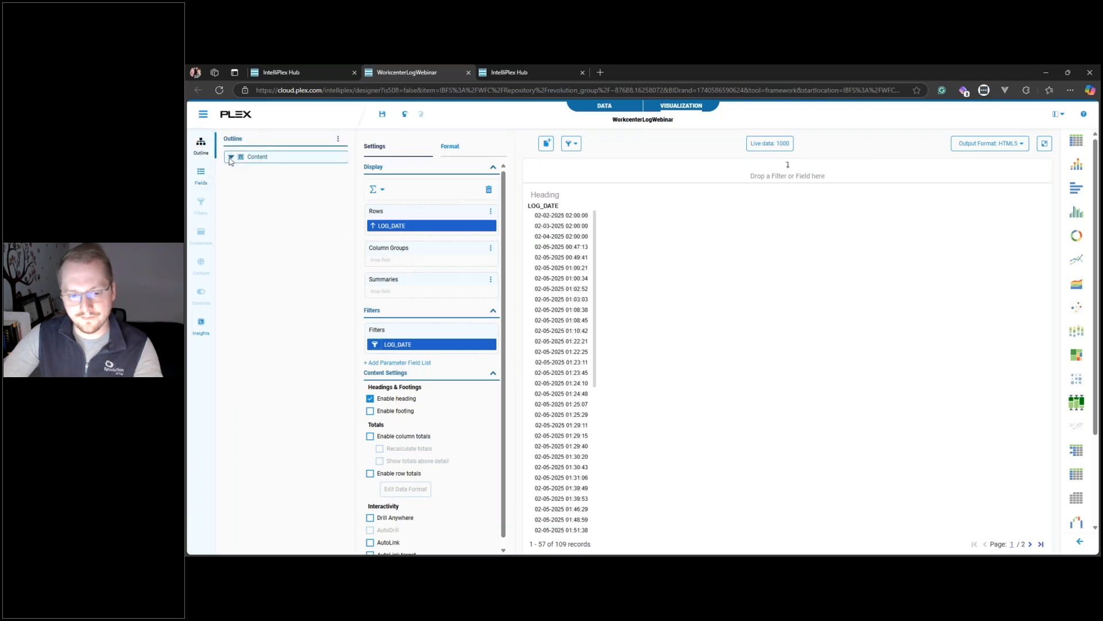
click(201, 174)
click(296, 190)
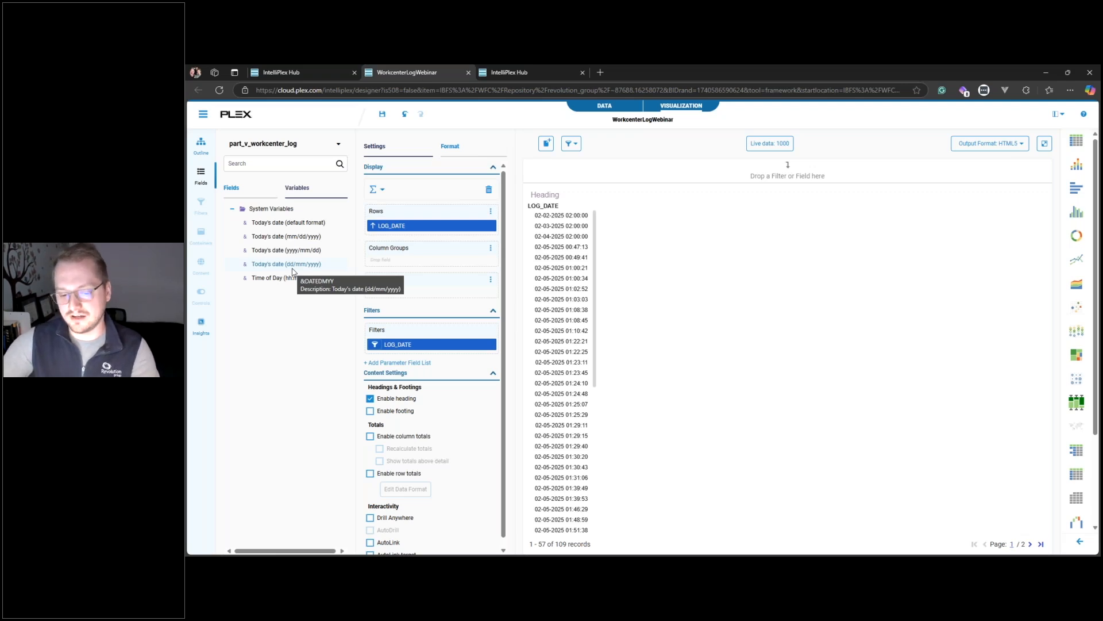
click(231, 187)
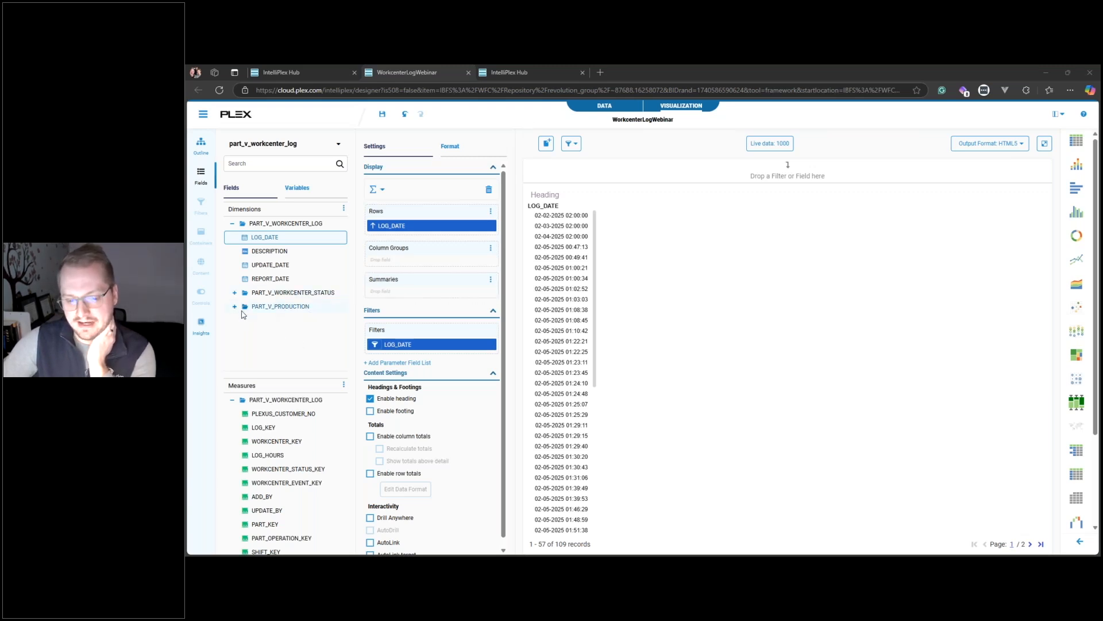
click(235, 293)
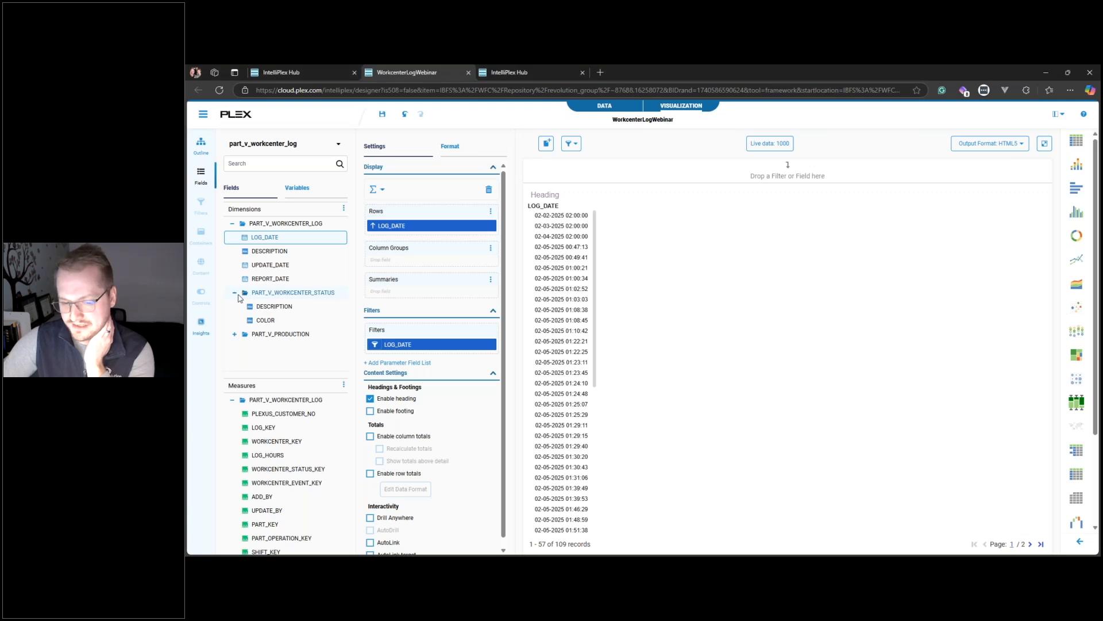
- Add the status DESCRIPTION beside LOG_DATE in the grid and rename it 'Workcenter Status'
mouse_move(280, 309)
drag(280, 309, 410, 238)
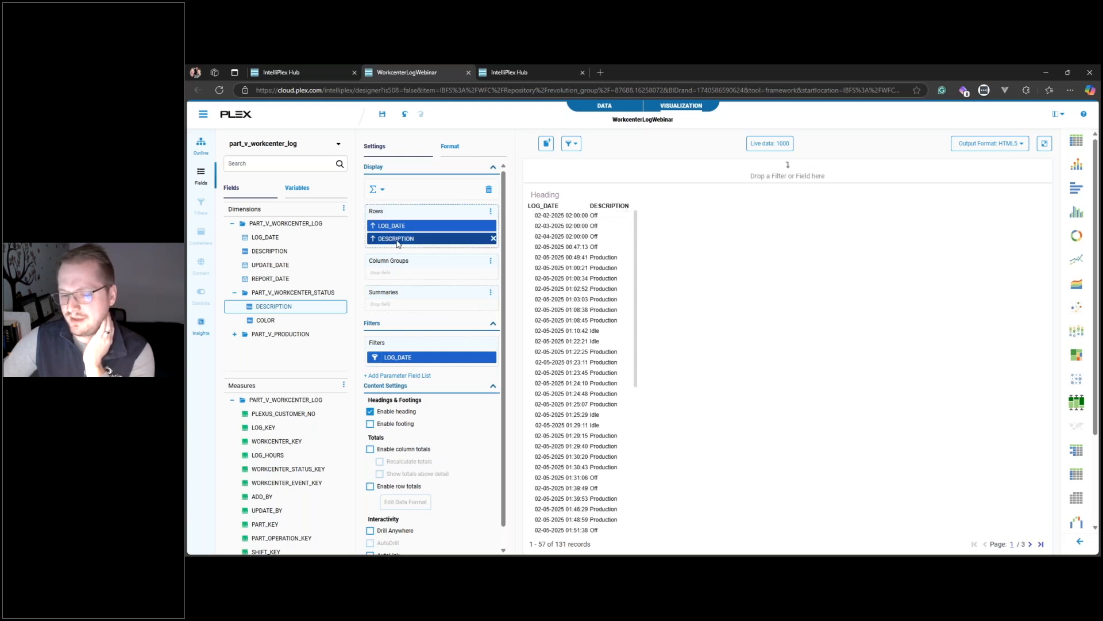
mouse_move(397, 243)
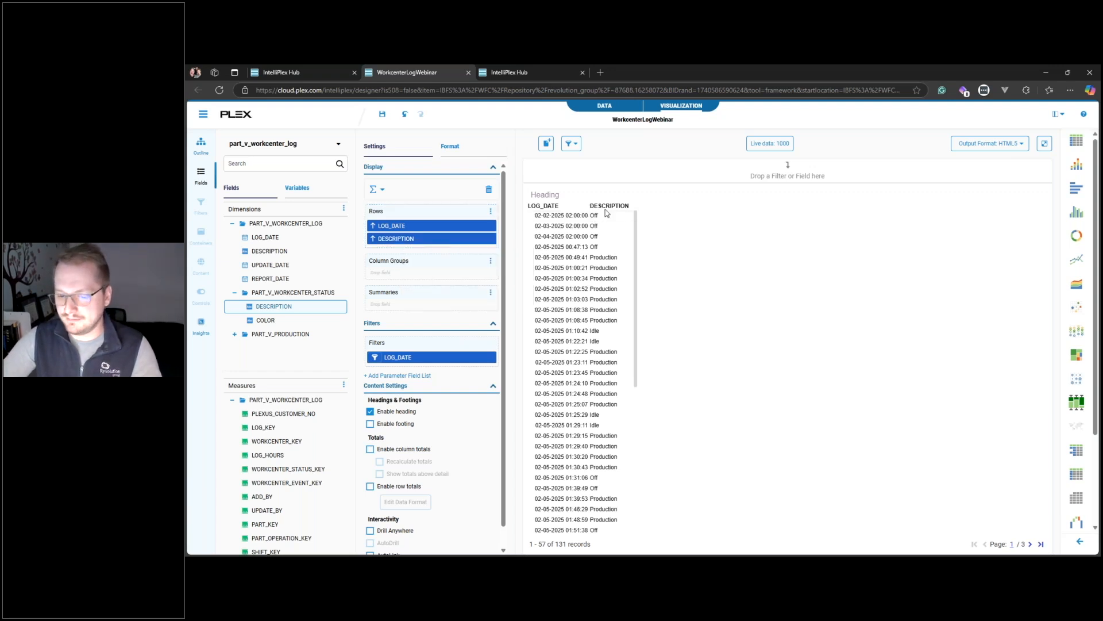
right_click(411, 239)
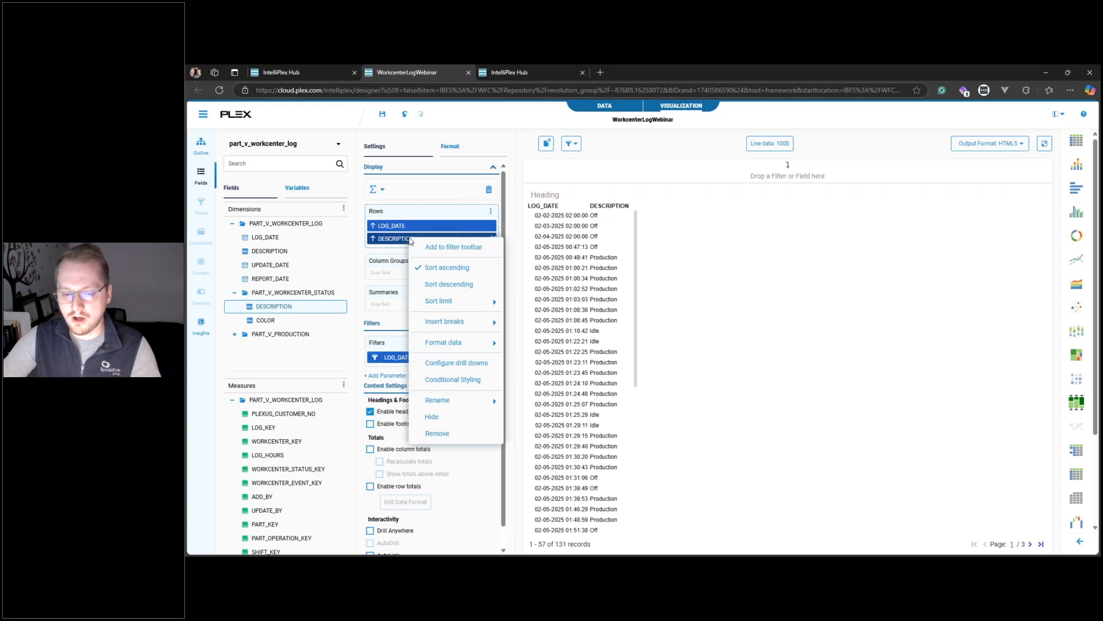
mouse_move(438, 400)
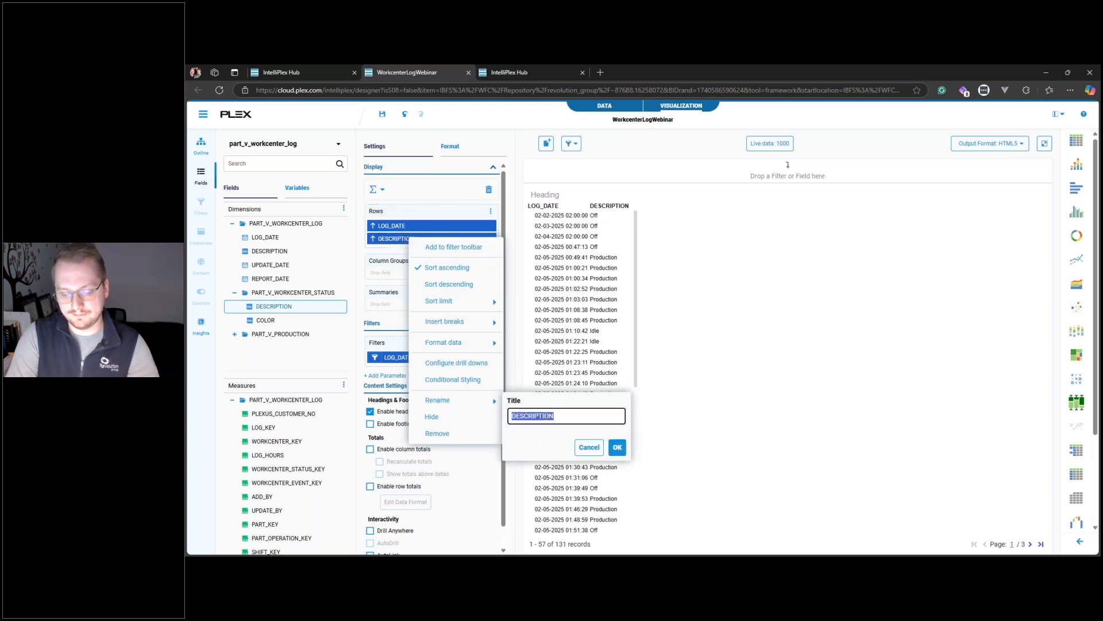
text(Workcenter)
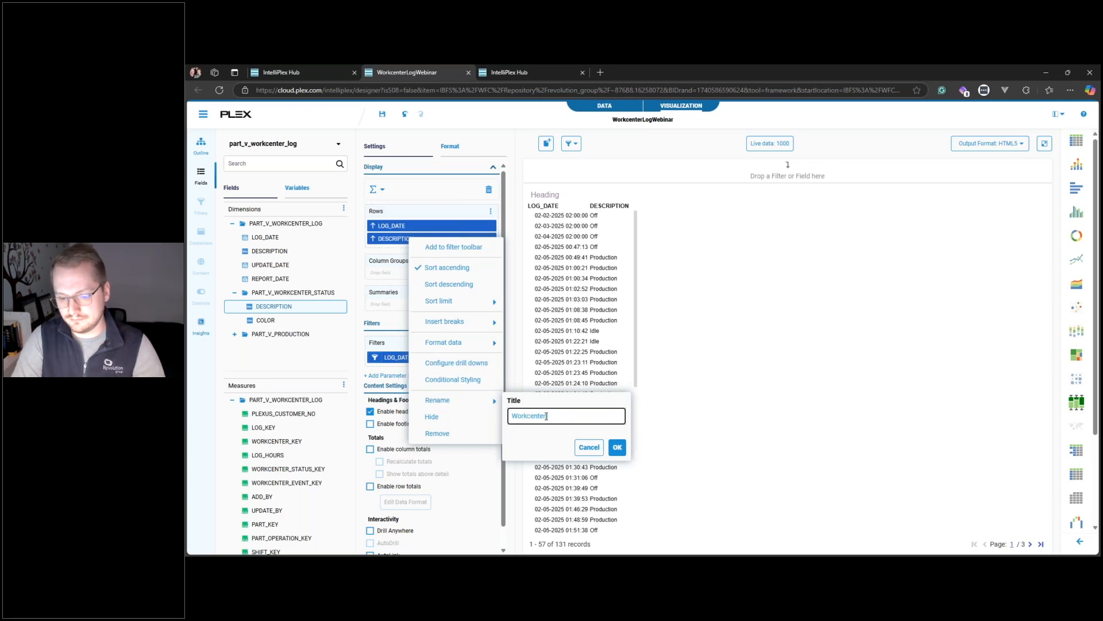
text( Satus)
key(BackSpace)
key(BackSpace)
key(BackSpace)
key(BackSpace)
text(tatus)
click(617, 447)
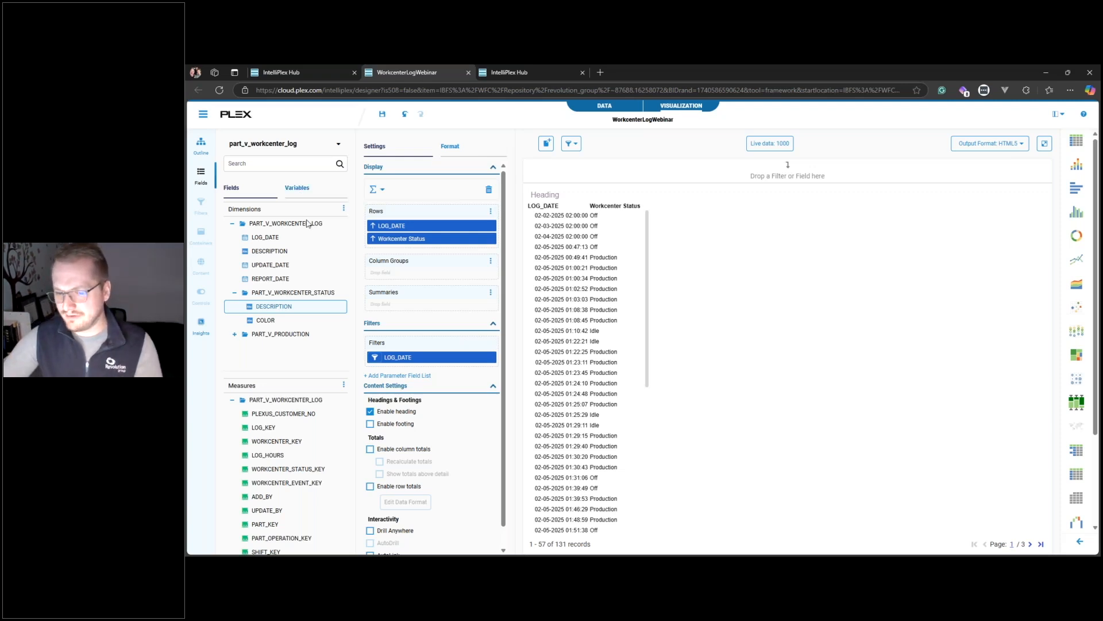
- Open cloud.plex.com in a new browser tab
click(539, 72)
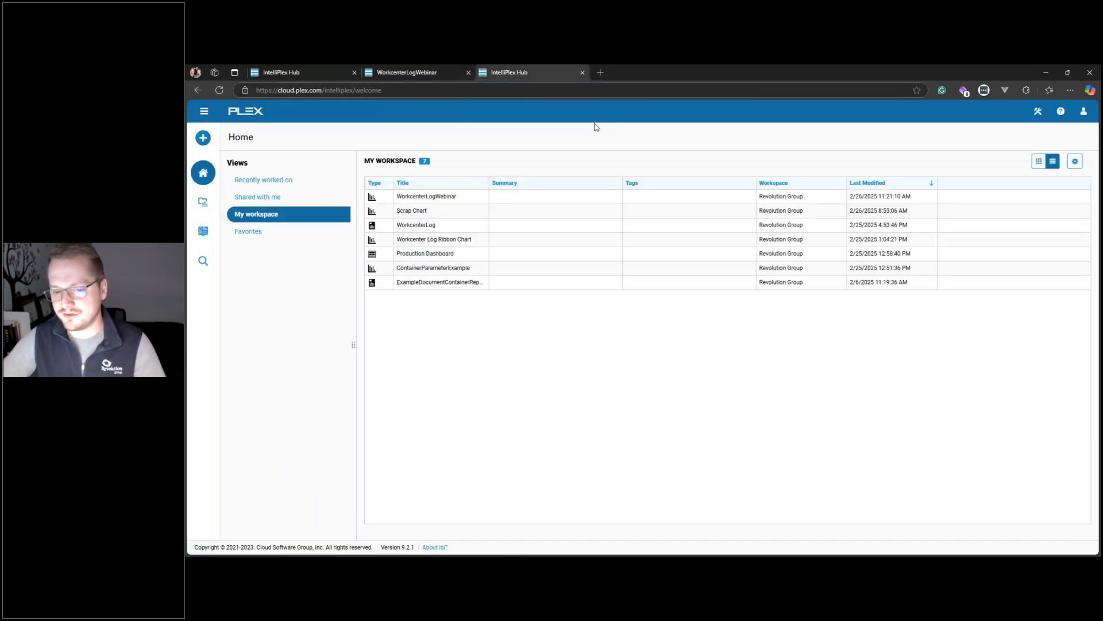
click(600, 73)
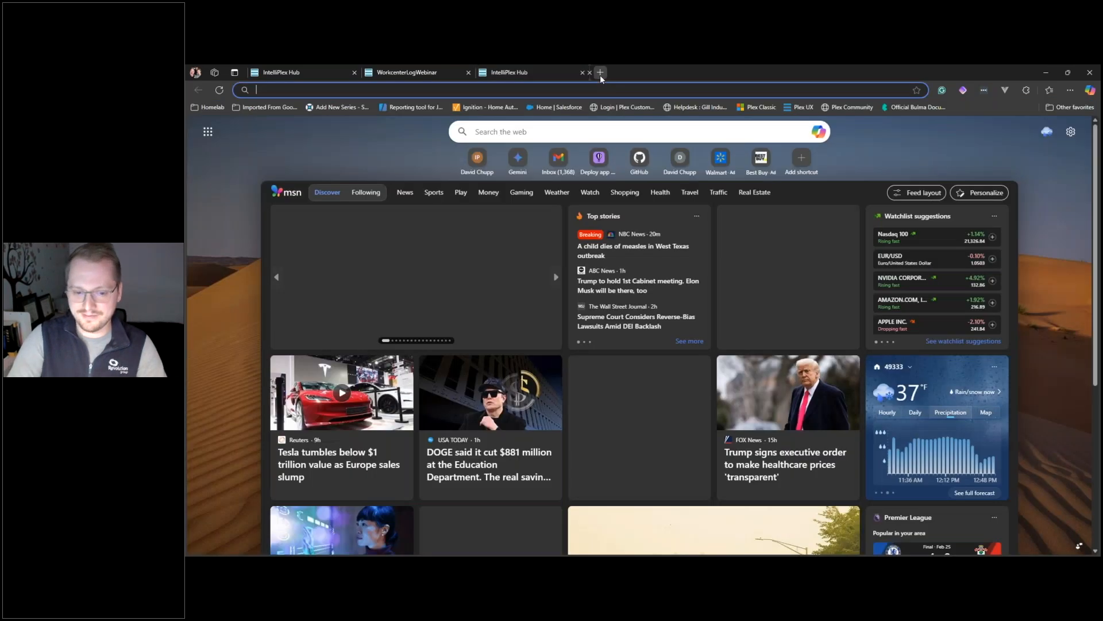
text(cloud.plex.com/Platform/LaunchPage?__asid=97SGIQ0h4B0SAIYxSC9U)
key(Return)
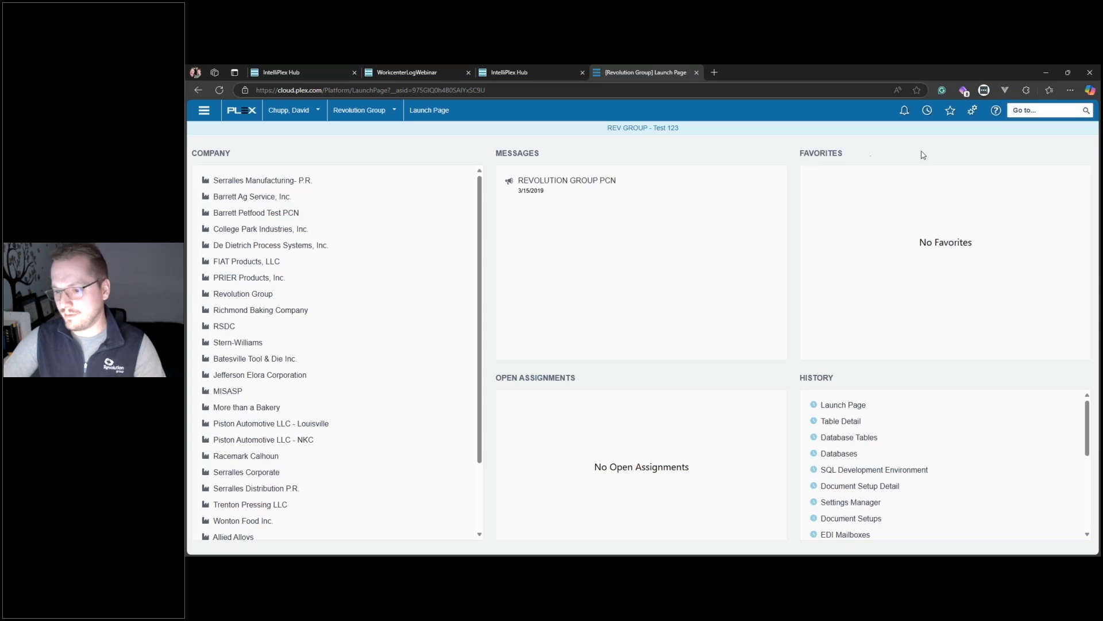
- Search Plex for 'data' and open the Database Table Information screen
click(1017, 110)
text(data)
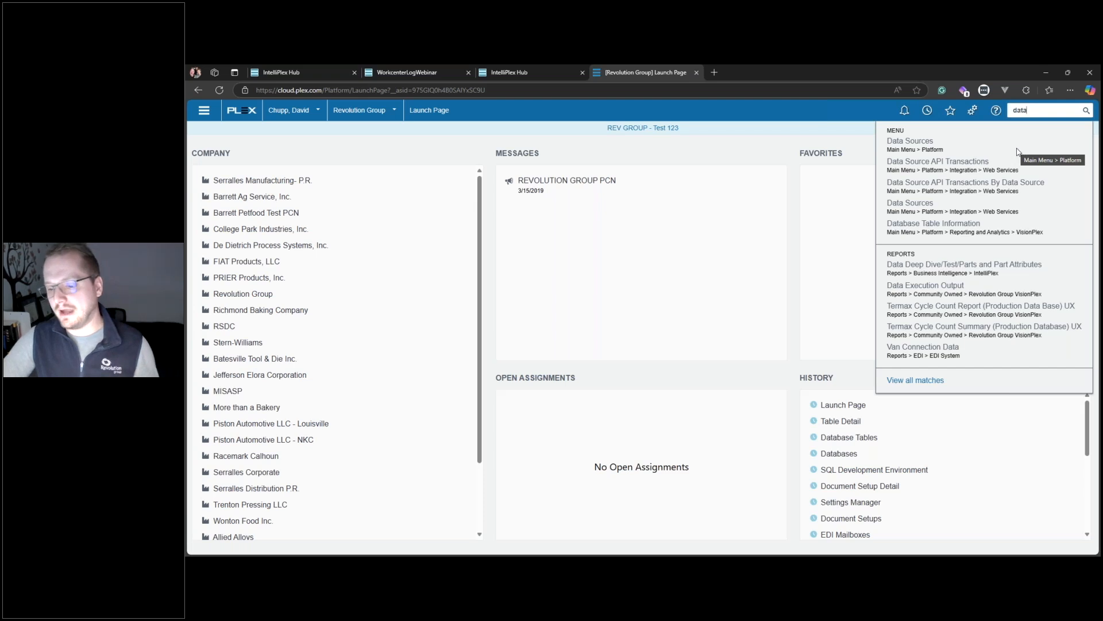
click(949, 227)
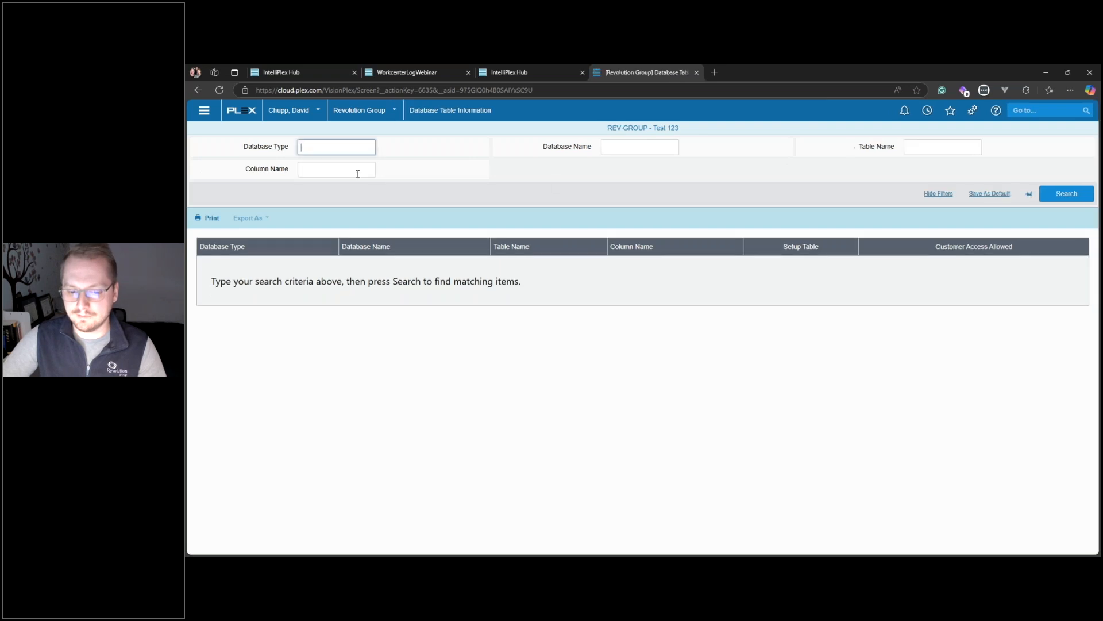
- Search Database Table Information for tables having a workcenter_log column name
click(369, 172)
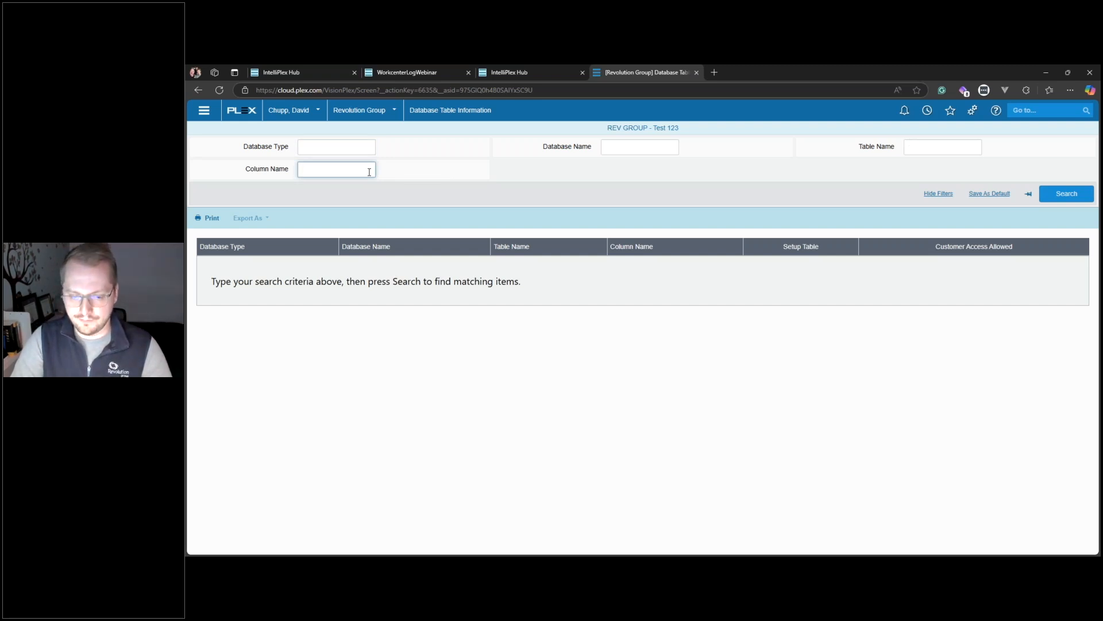
text(re)
key(BackSpace)
key(BackSpace)
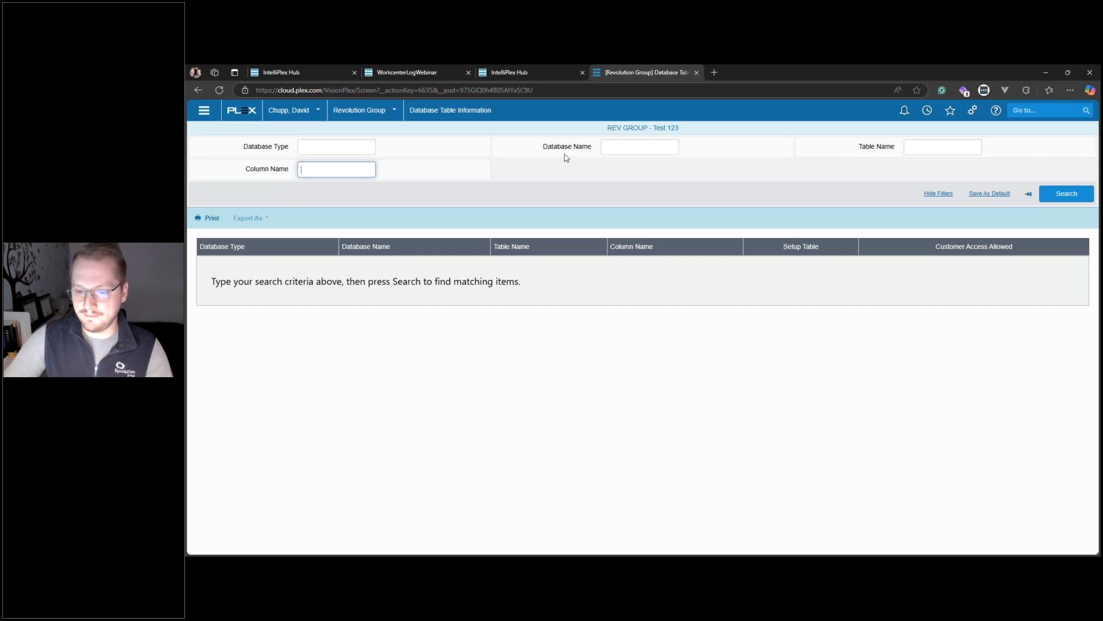
text(workcenterLog)
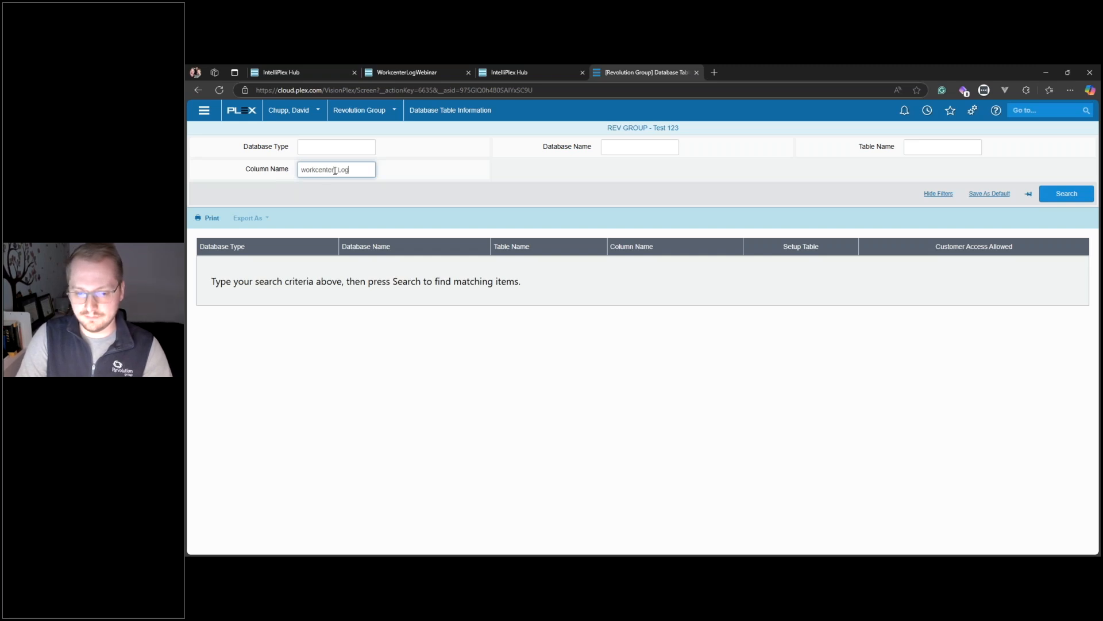
click(342, 170)
key(BackSpace)
text(l)
click(609, 148)
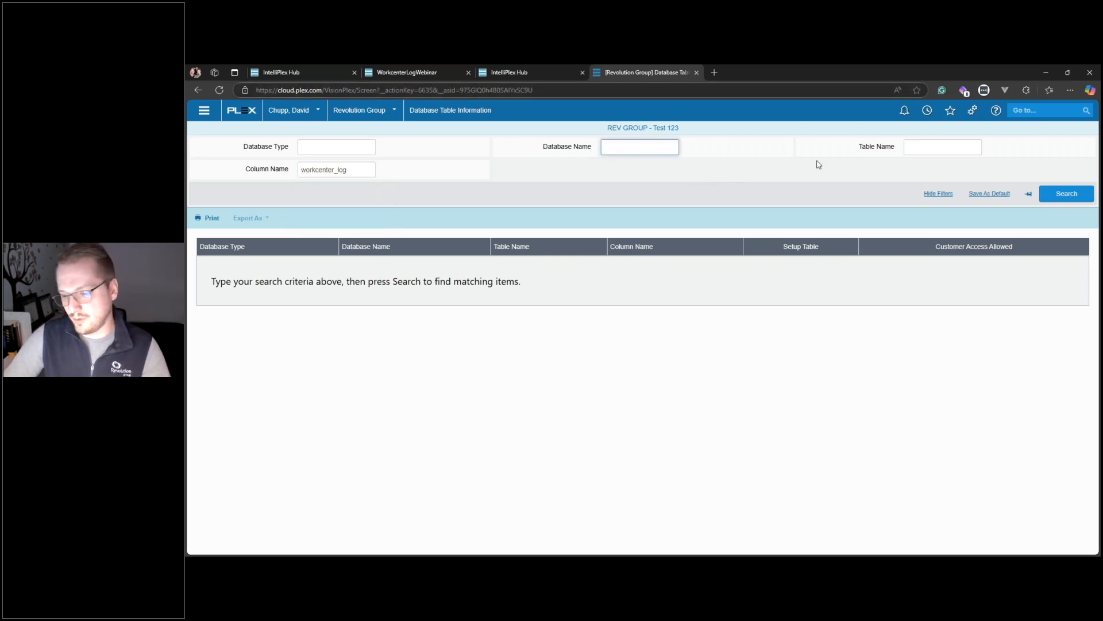
click(1050, 198)
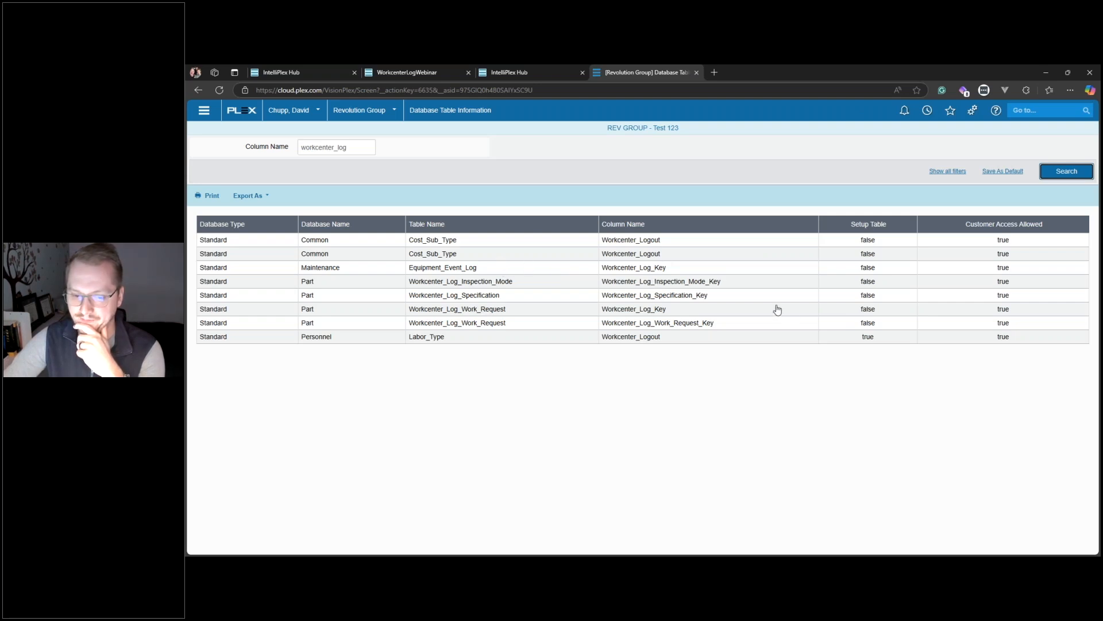
- Extend the Column Name filter to workcenter_log_key and search again
click(352, 148)
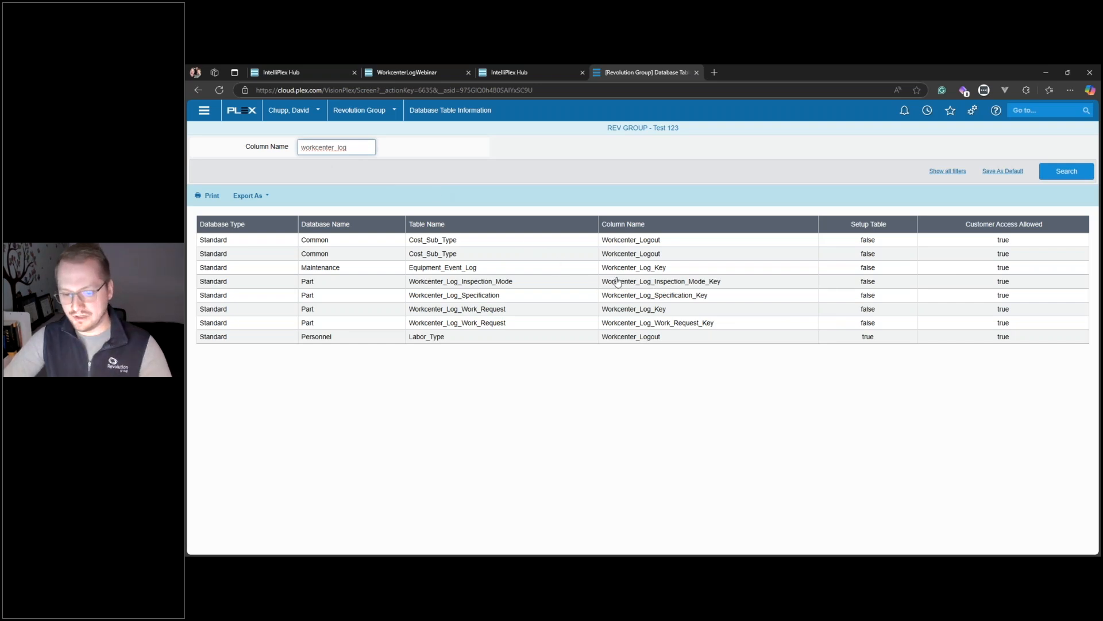
right_click(360, 145)
click(365, 144)
text(_key)
key(Return)
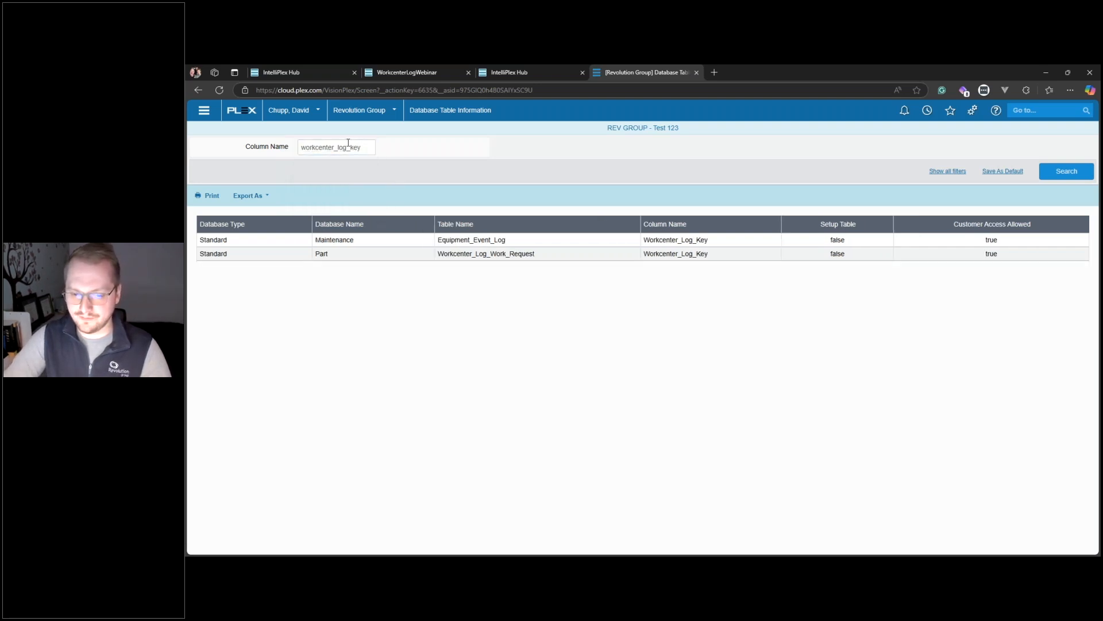
- Replace 'log' with a wildcard to search for workcenter%_key columns and review the results
drag(347, 147, 338, 147)
key(BackSpace)
key(BackSpace)
text(%)
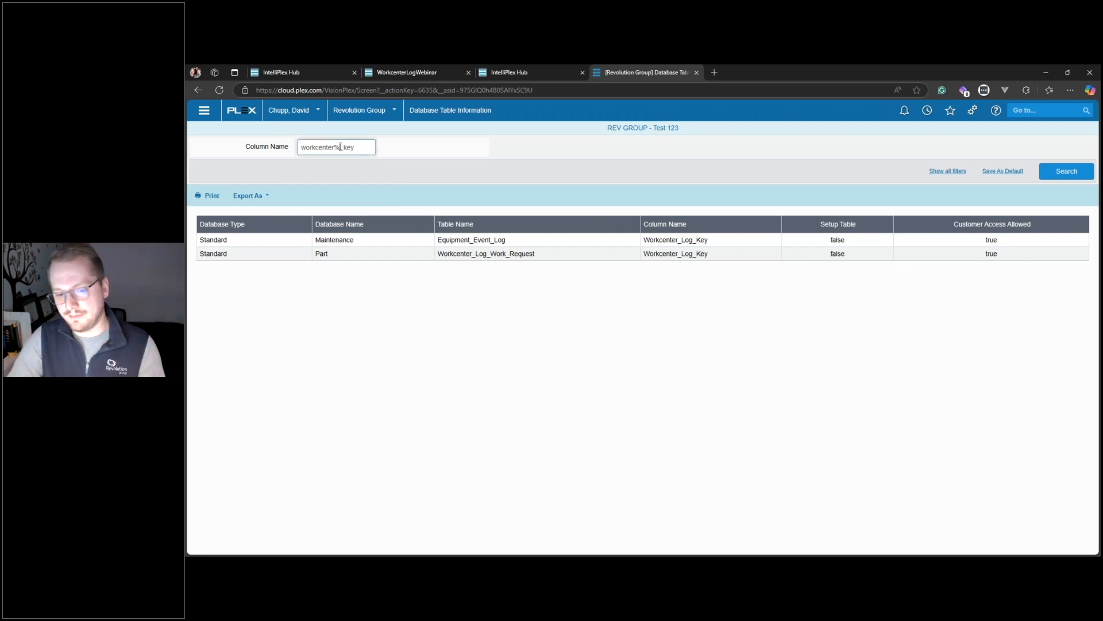
key(Return)
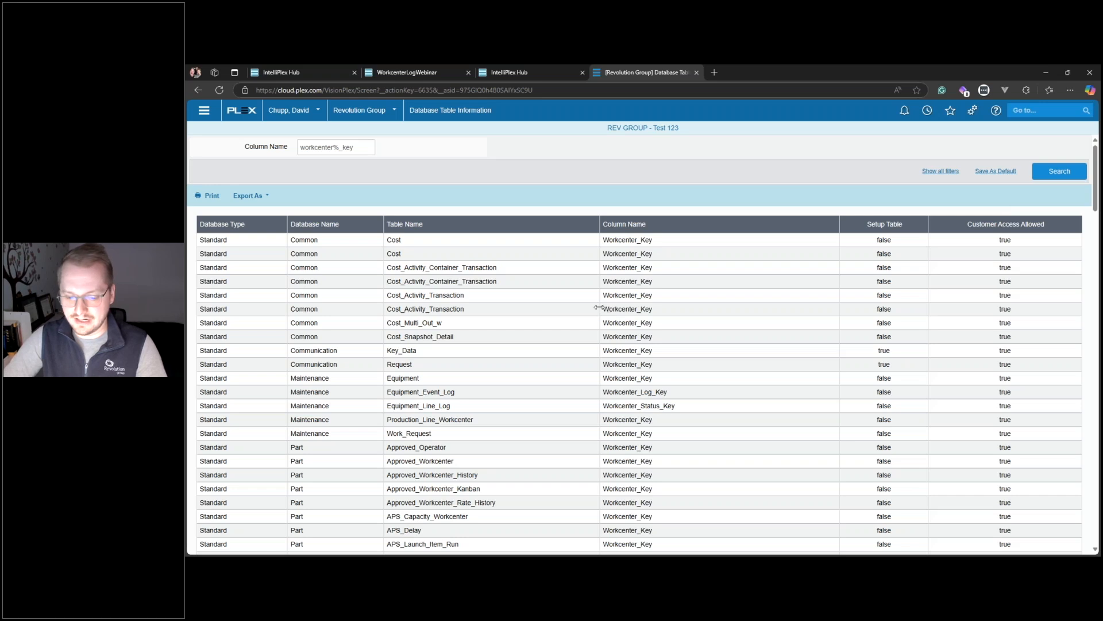
scroll(598, 306, down, 1)
scroll(598, 305, down, 3)
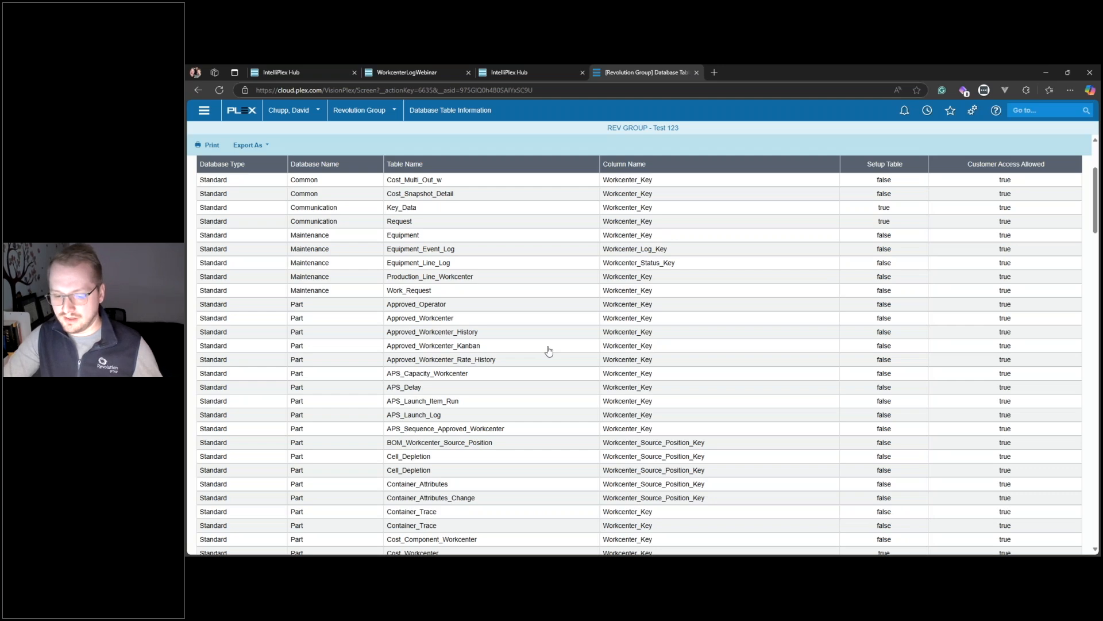
scroll(548, 351, down, 1)
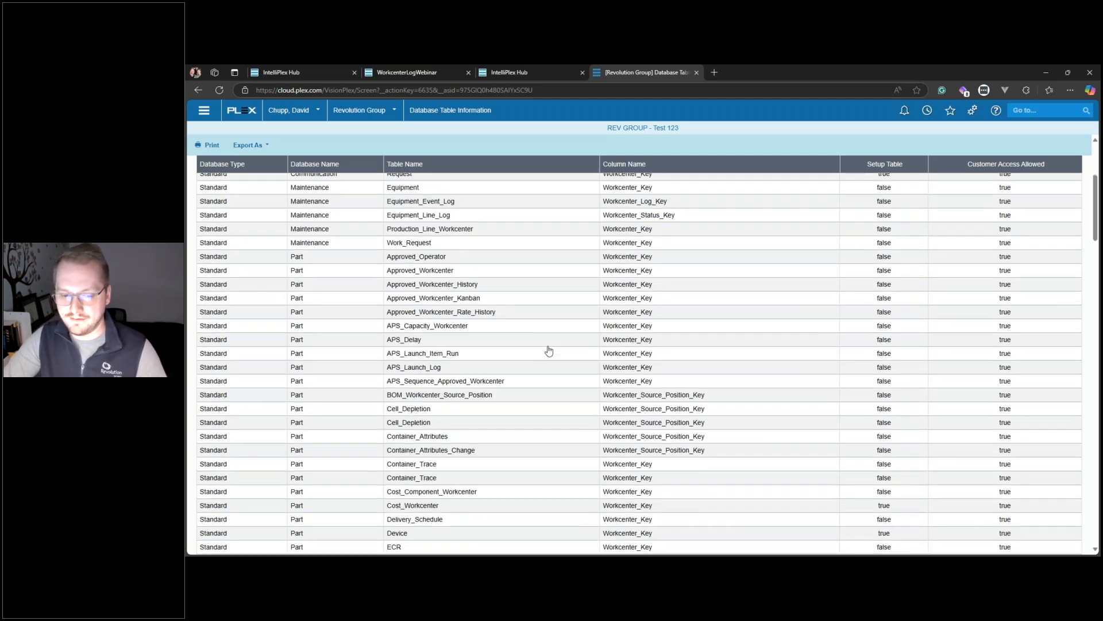
scroll(548, 351, up, 4)
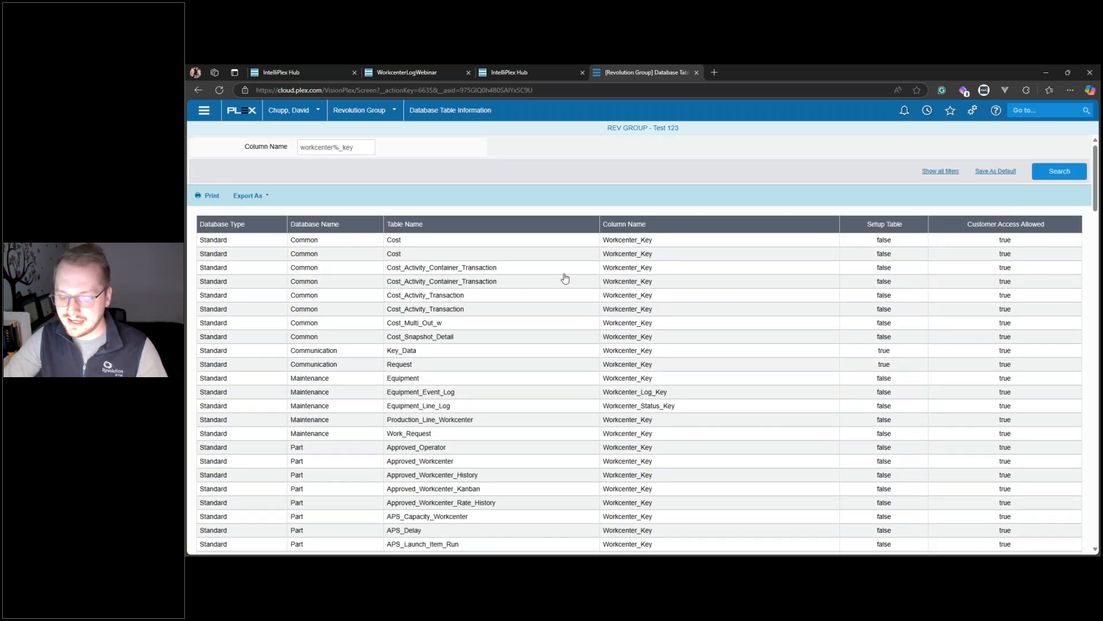
- Change the Column Name filter to log%_key and search, revealing Workcenter_Log tables
double_click(336, 148)
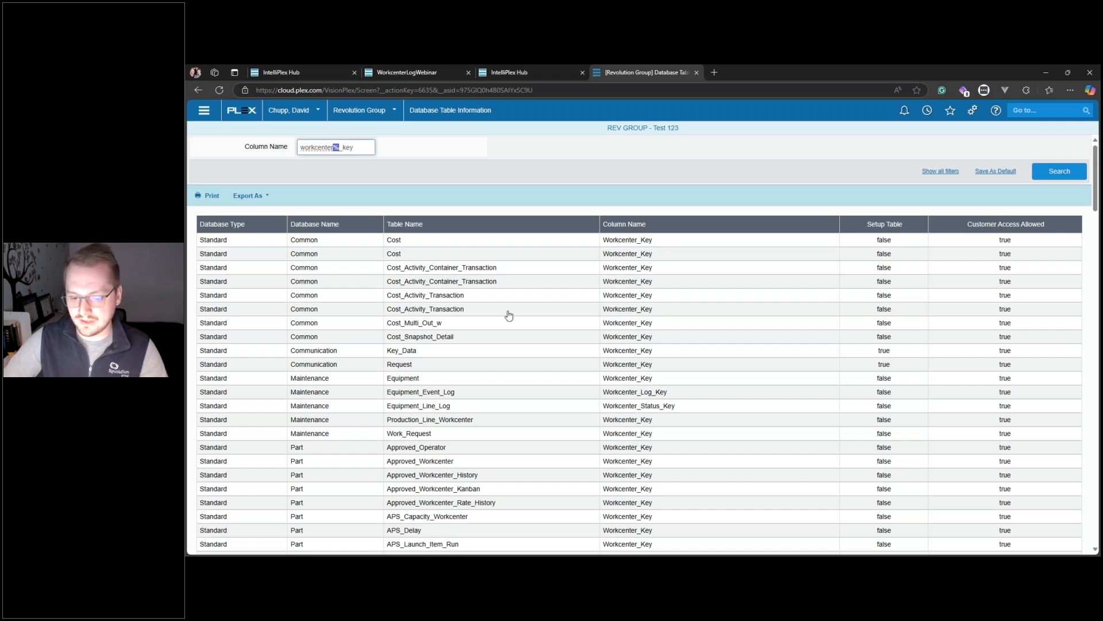
scroll(511, 316, down, 1)
scroll(511, 316, down, 10)
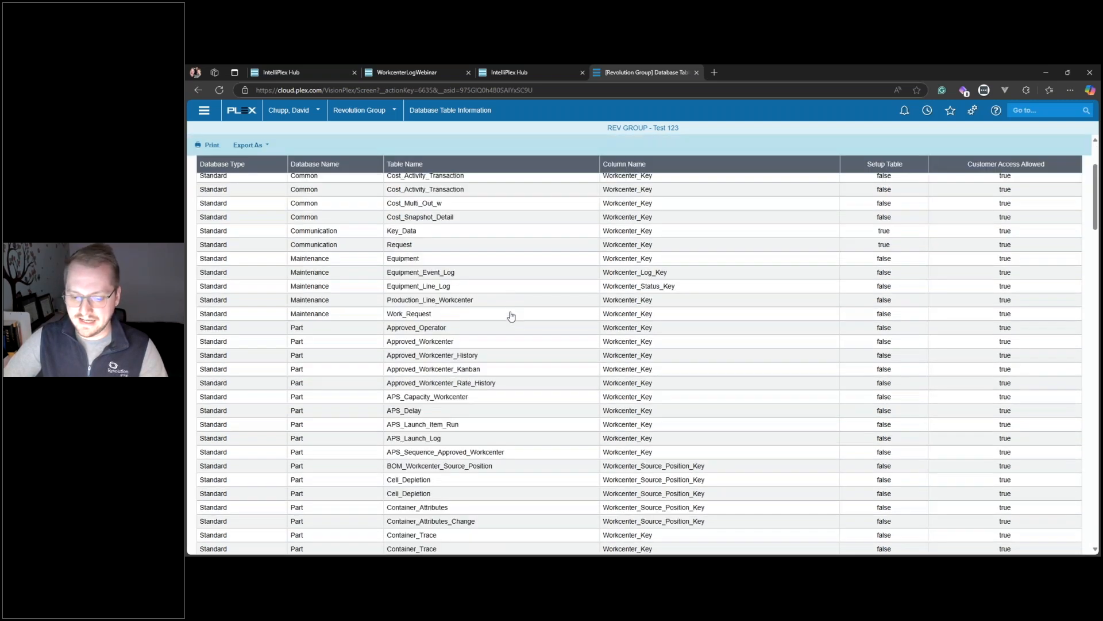
scroll(511, 315, down, 5)
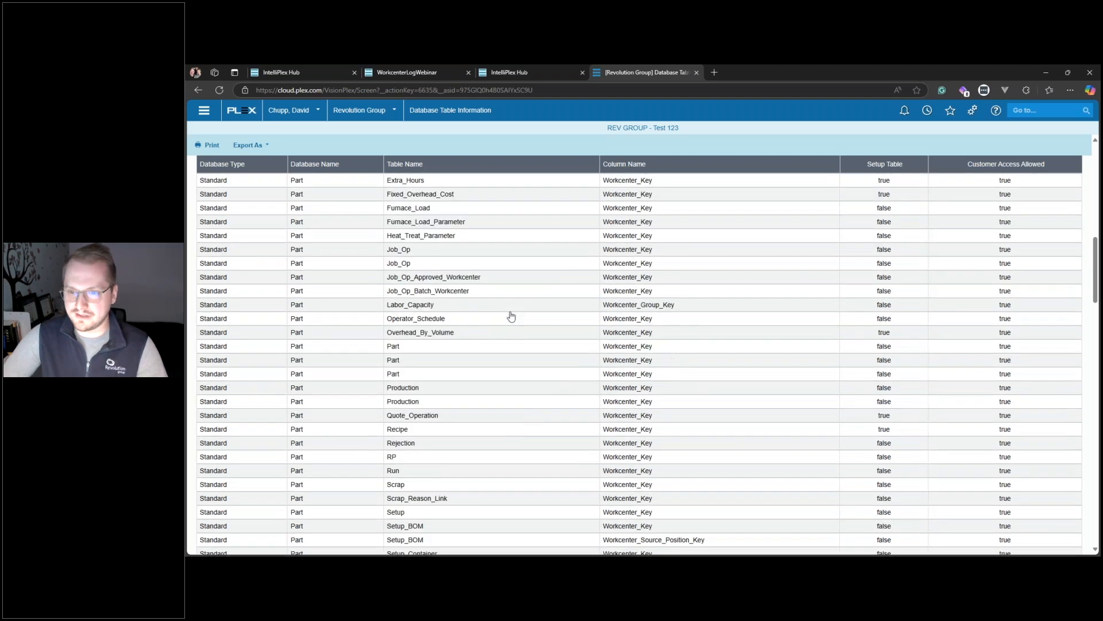
scroll(510, 316, up, 3)
scroll(511, 315, up, 13)
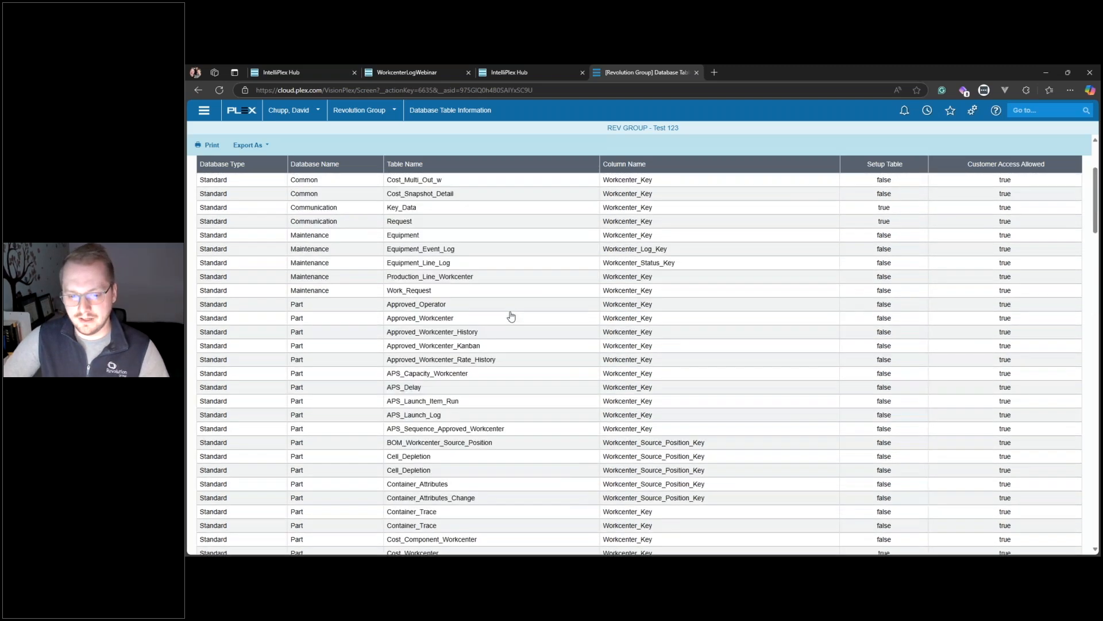
double_click(319, 145)
text(log%_key)
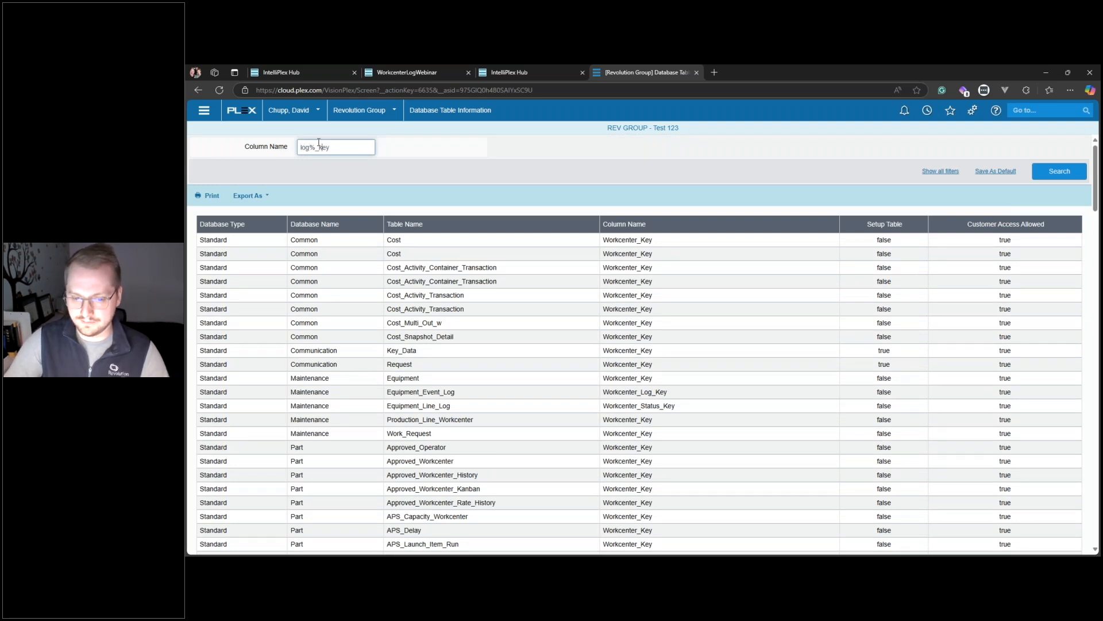
key(Return)
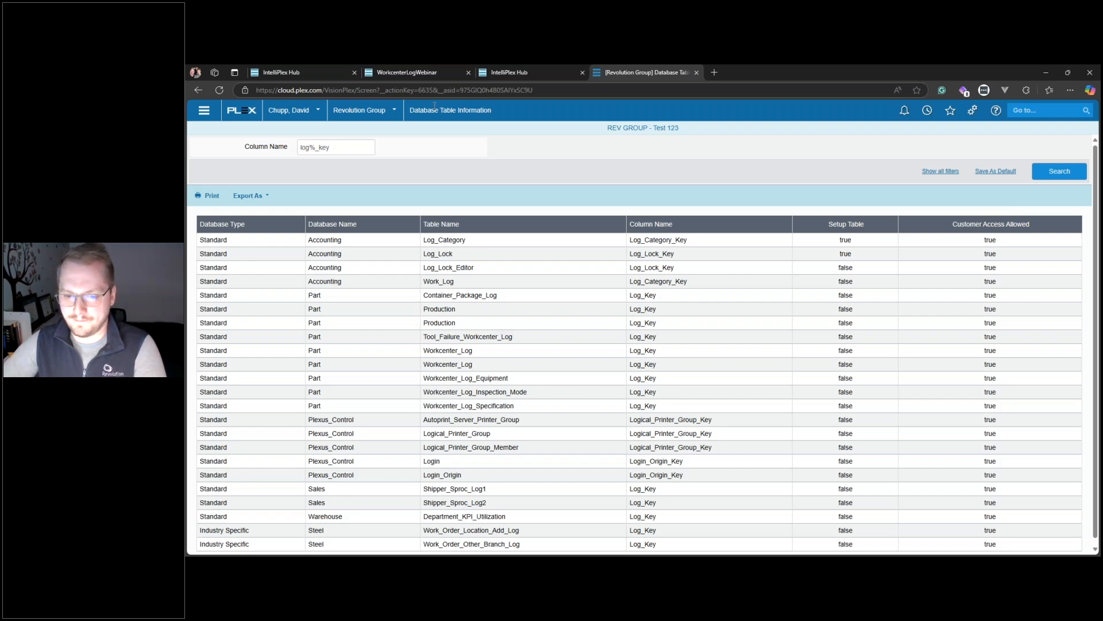
- Add the COLOR dimension and LOG_HOURS measure to the WorkcenterLogWebinar grid rows
click(419, 76)
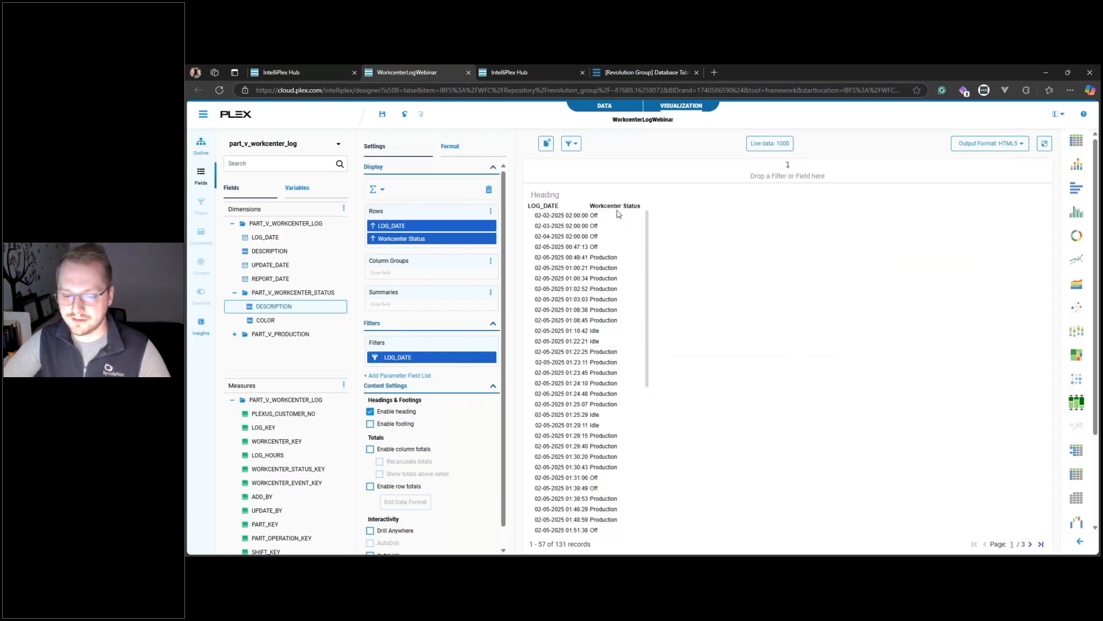
drag(265, 320, 416, 246)
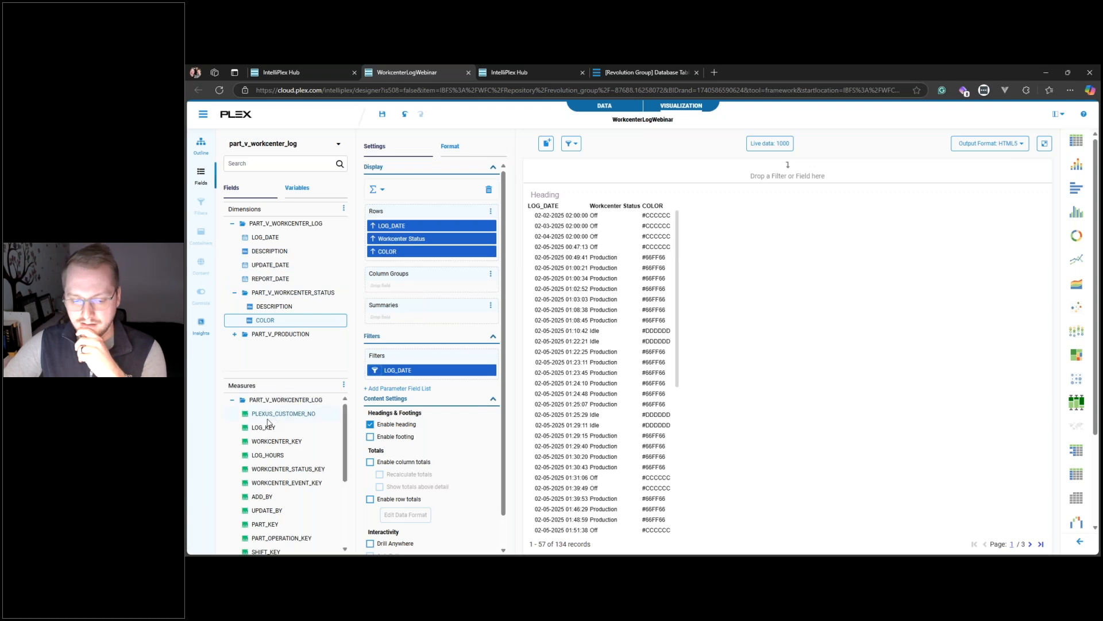
click(281, 455)
drag(281, 456, 416, 262)
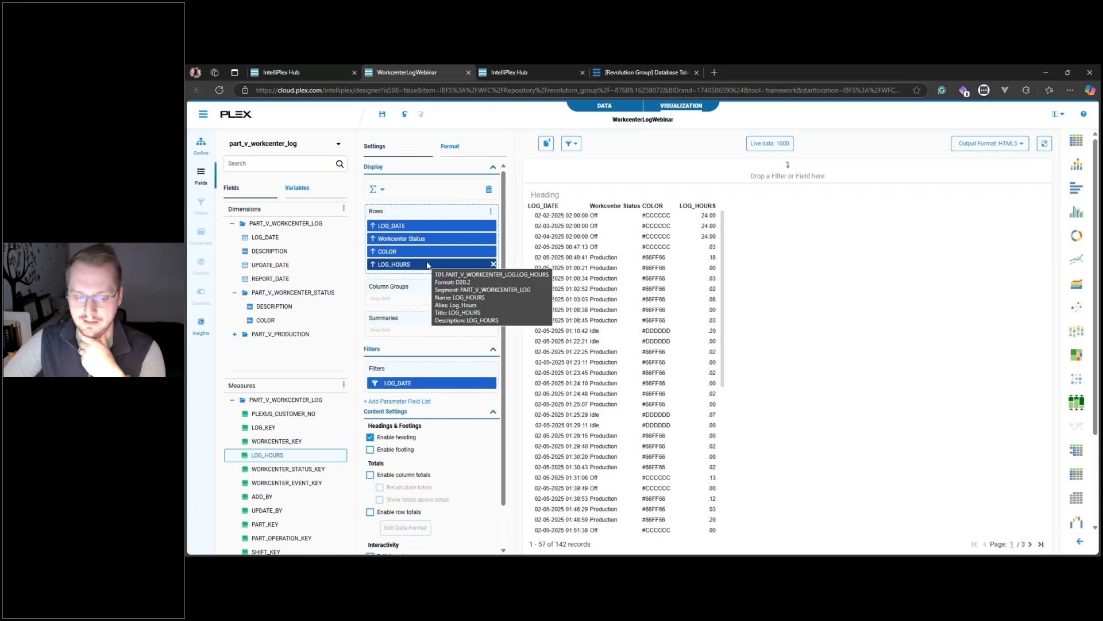
- Add QUANTITY from PART_V_PRODUCTION to the grid rows
scroll(292, 469, down, 3)
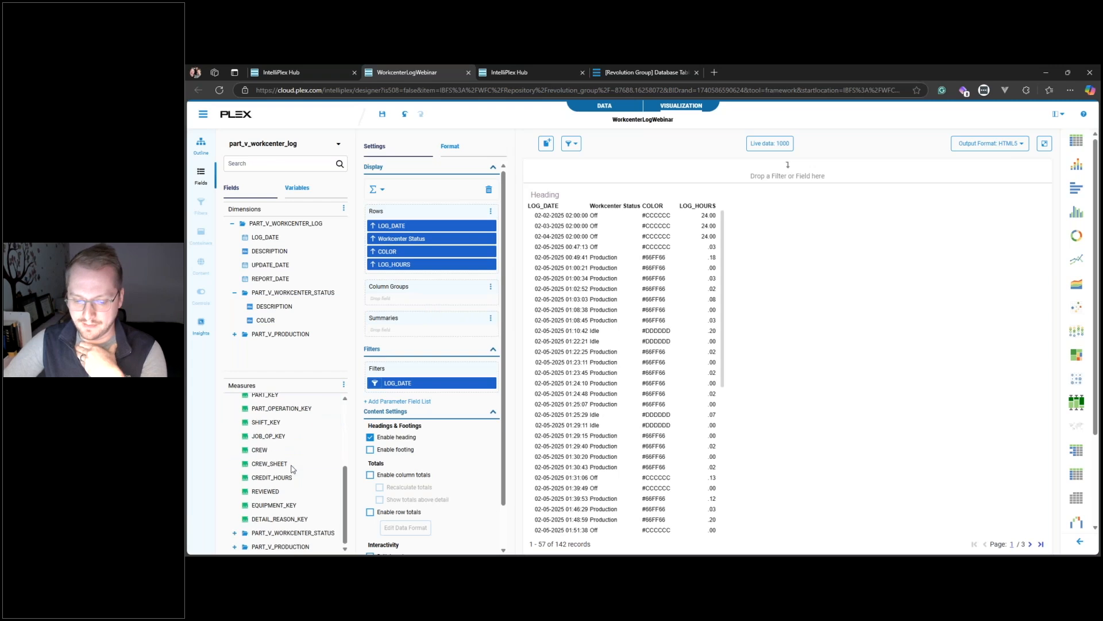
click(234, 547)
scroll(270, 494, down, 5)
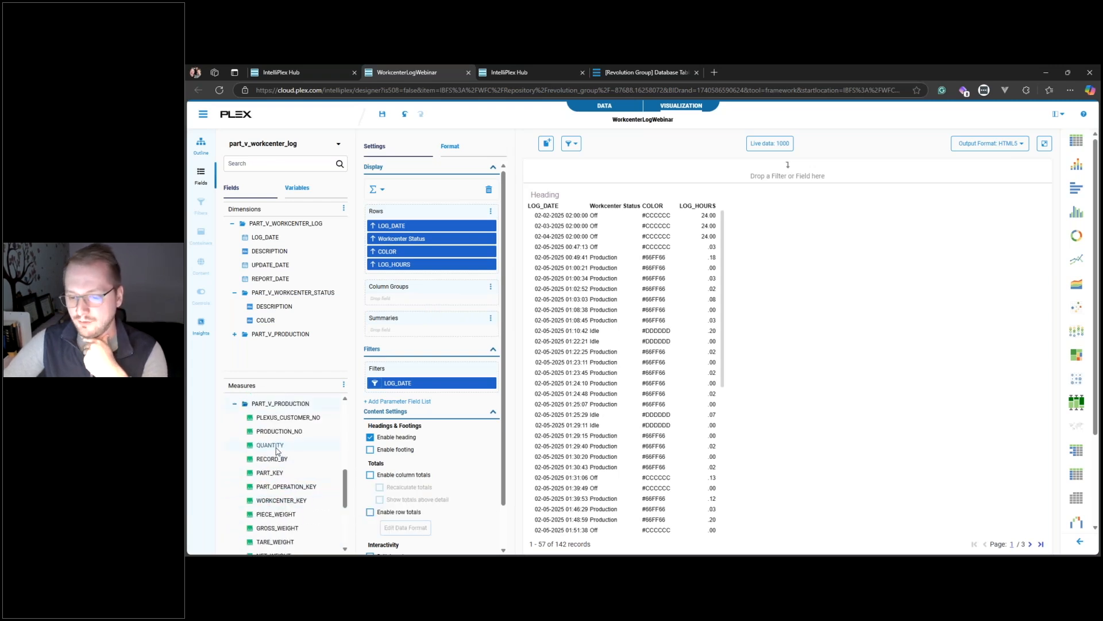
drag(277, 447, 412, 276)
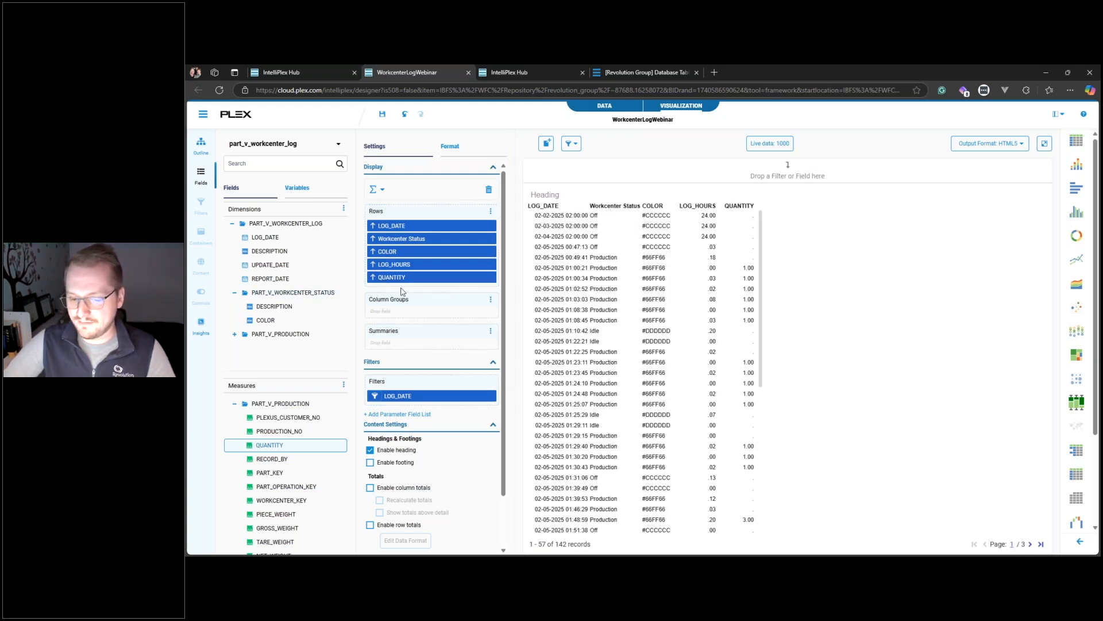
click(394, 278)
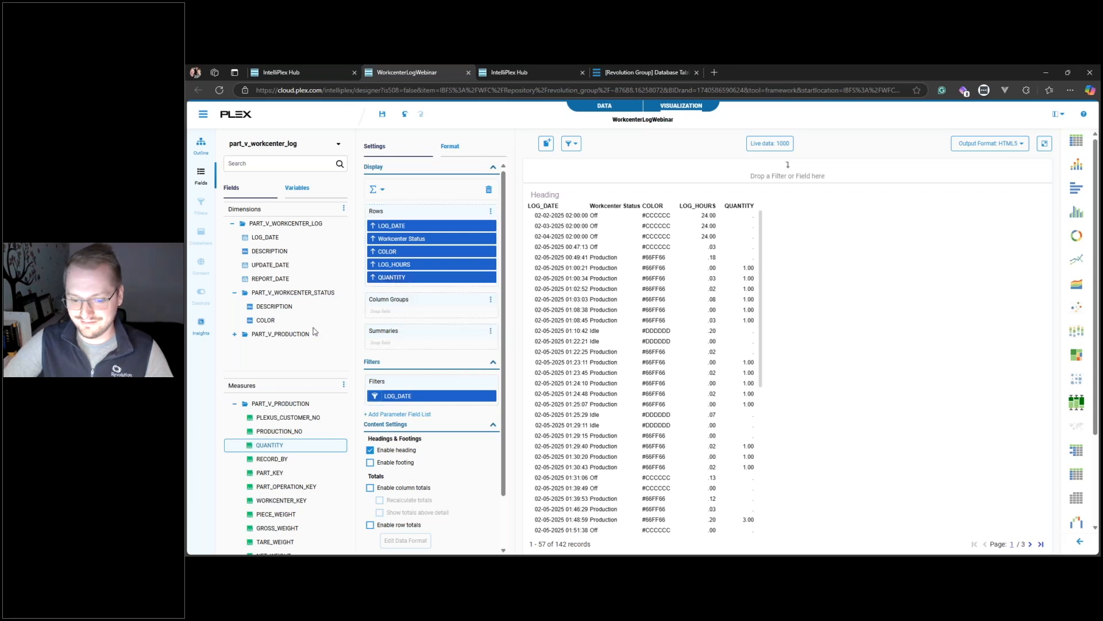
- Add the PART_V_SCRAP QUANTITY field to the grid rows as well
click(234, 404)
scroll(241, 495, up, 5)
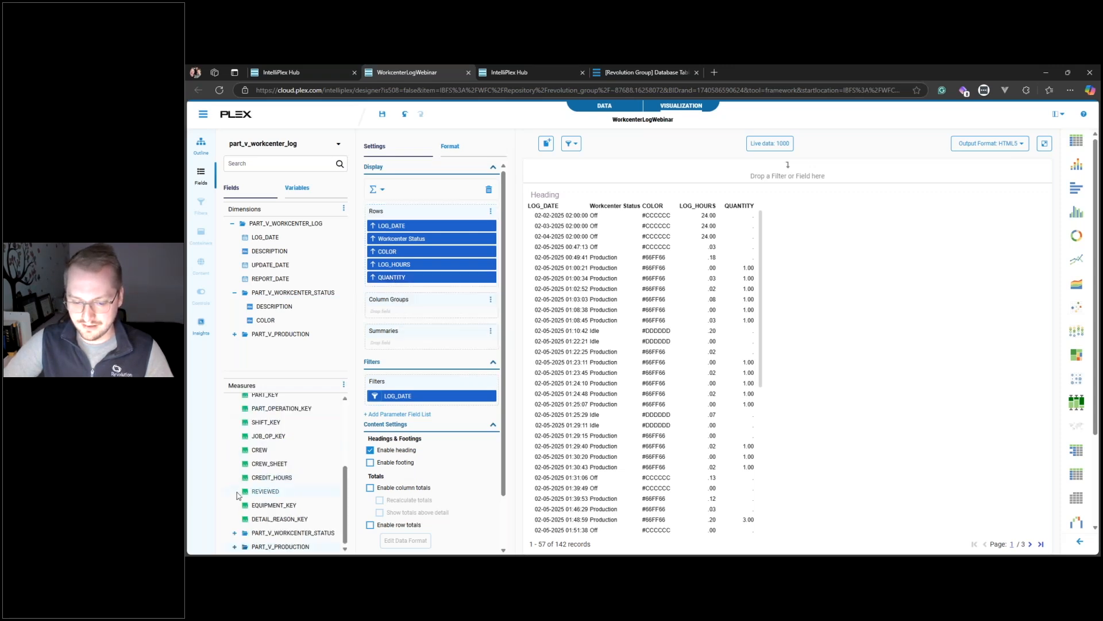
click(232, 399)
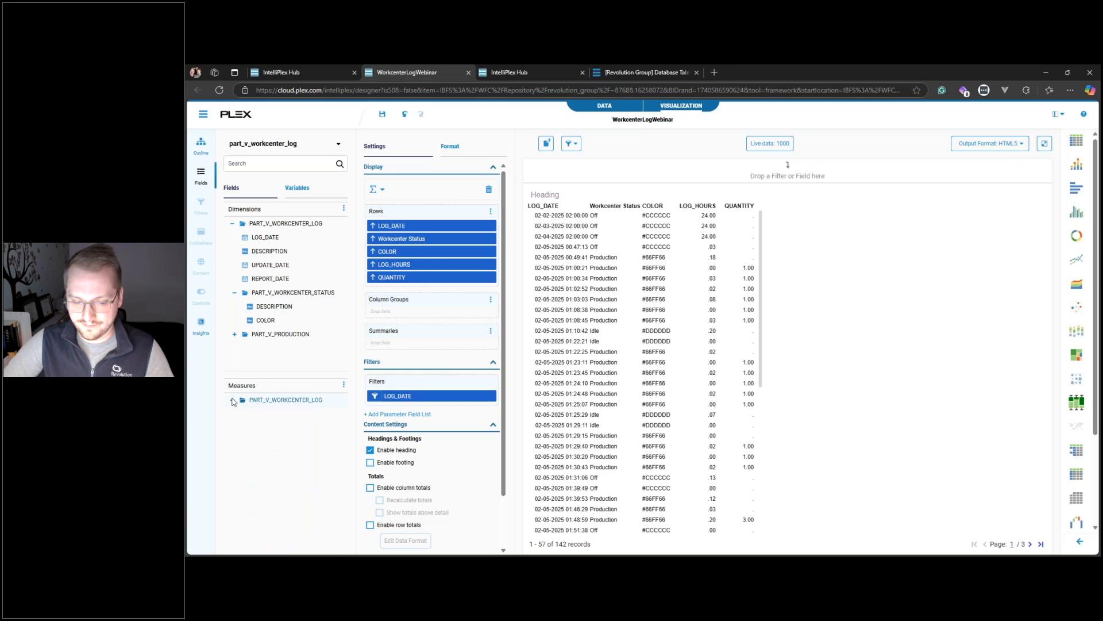
click(232, 399)
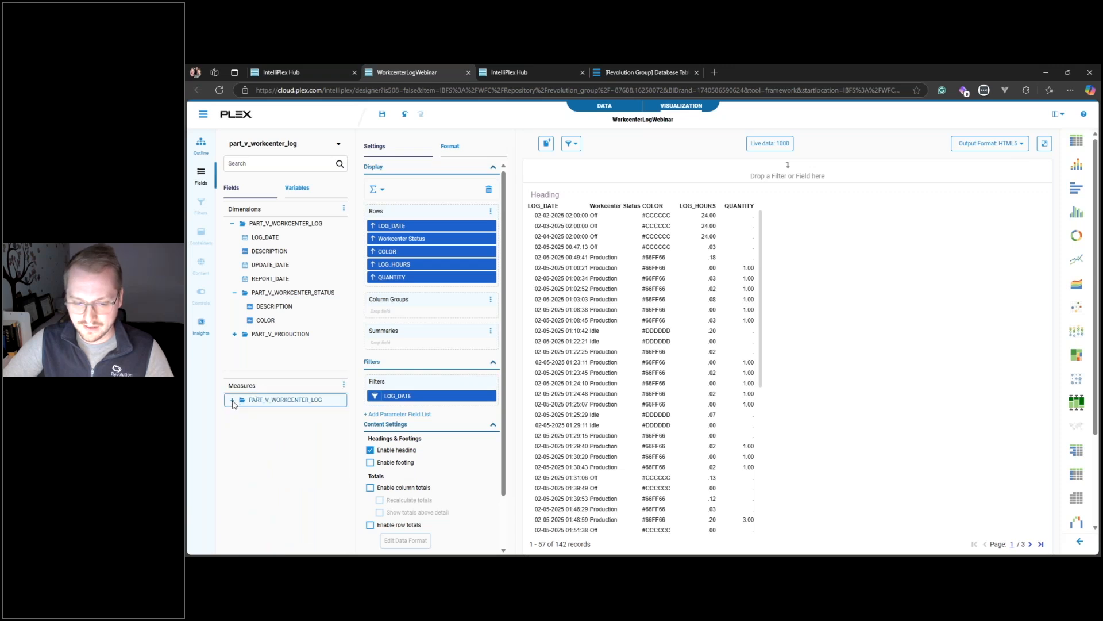
scroll(257, 449, down, 5)
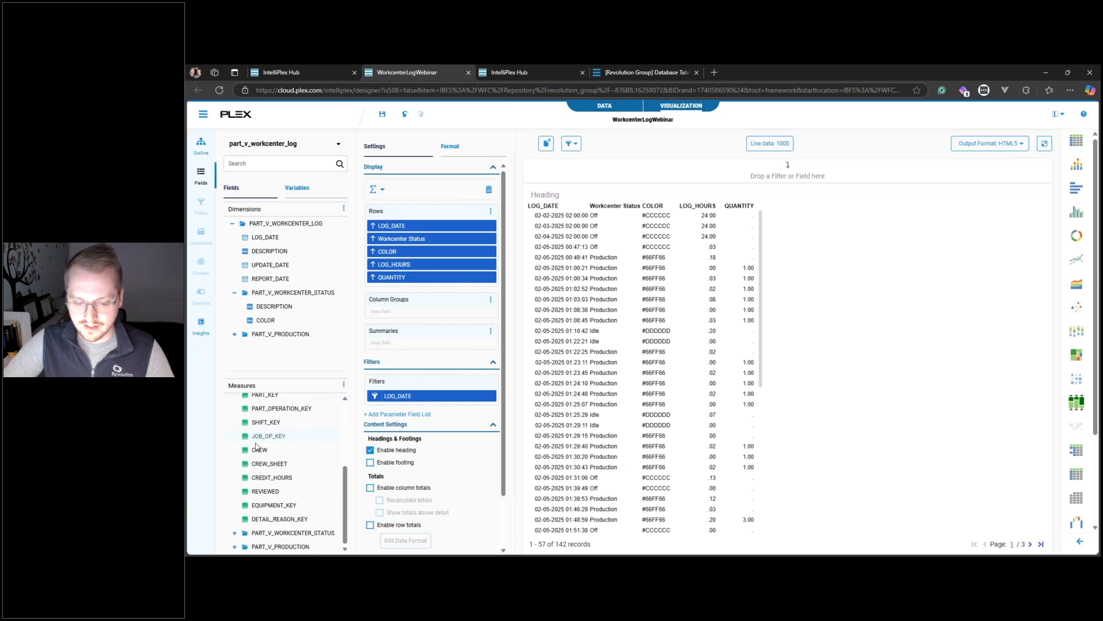
click(244, 542)
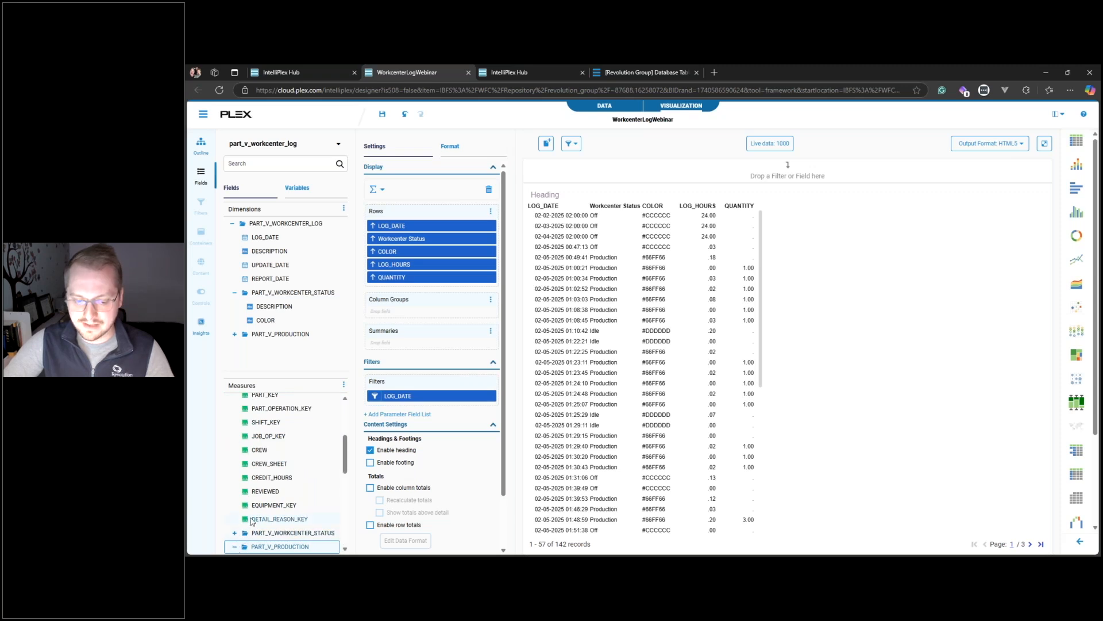
click(235, 546)
scroll(276, 506, down, 3)
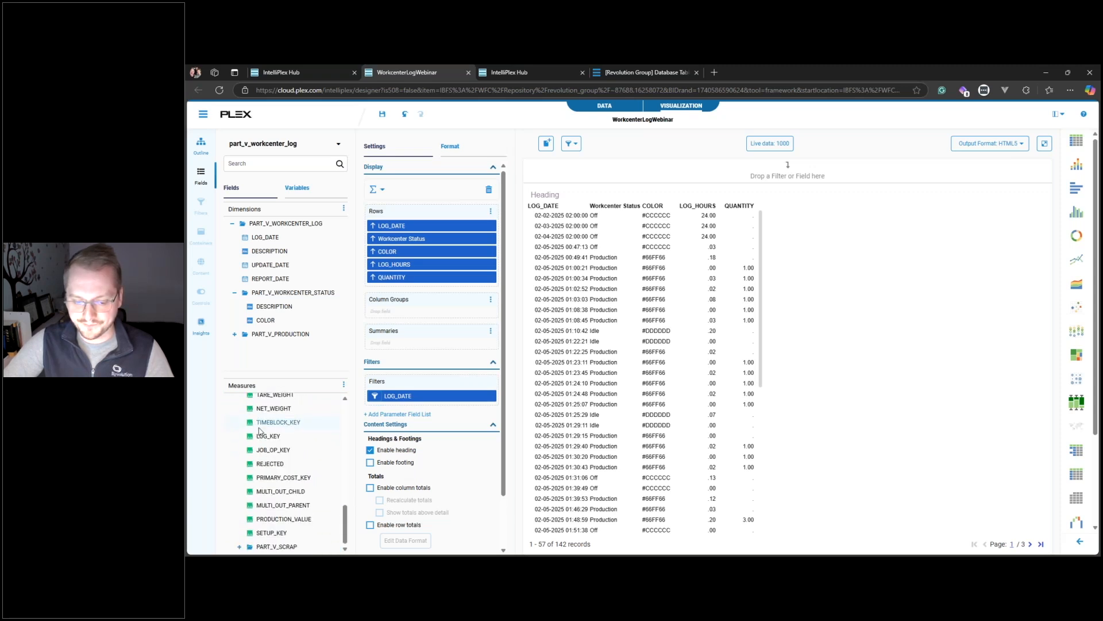
scroll(282, 530, down, 3)
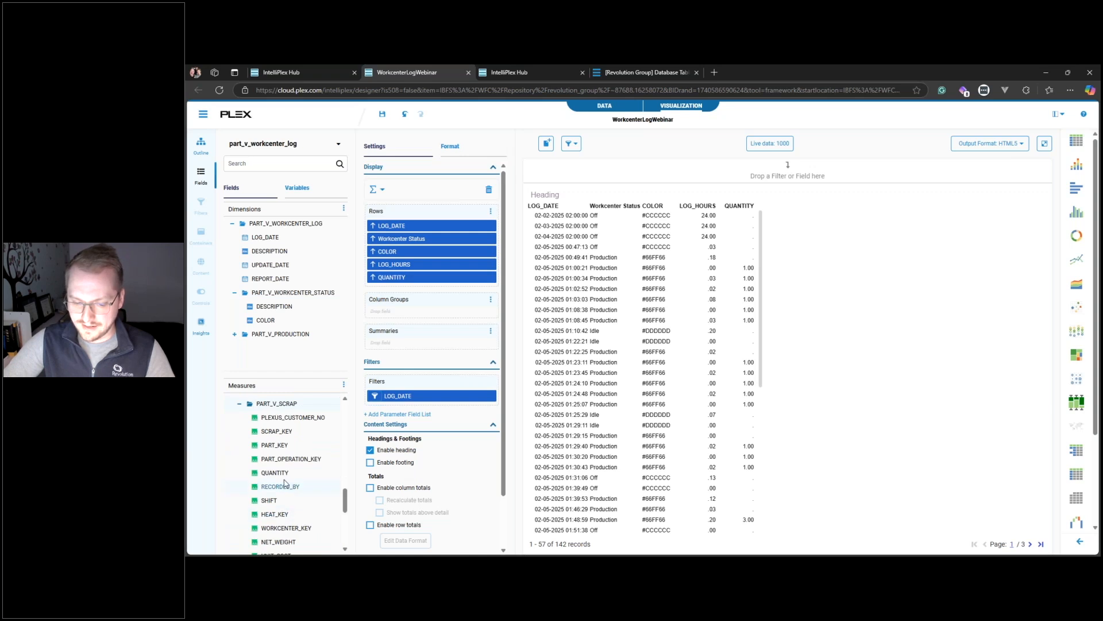
drag(283, 479, 437, 289)
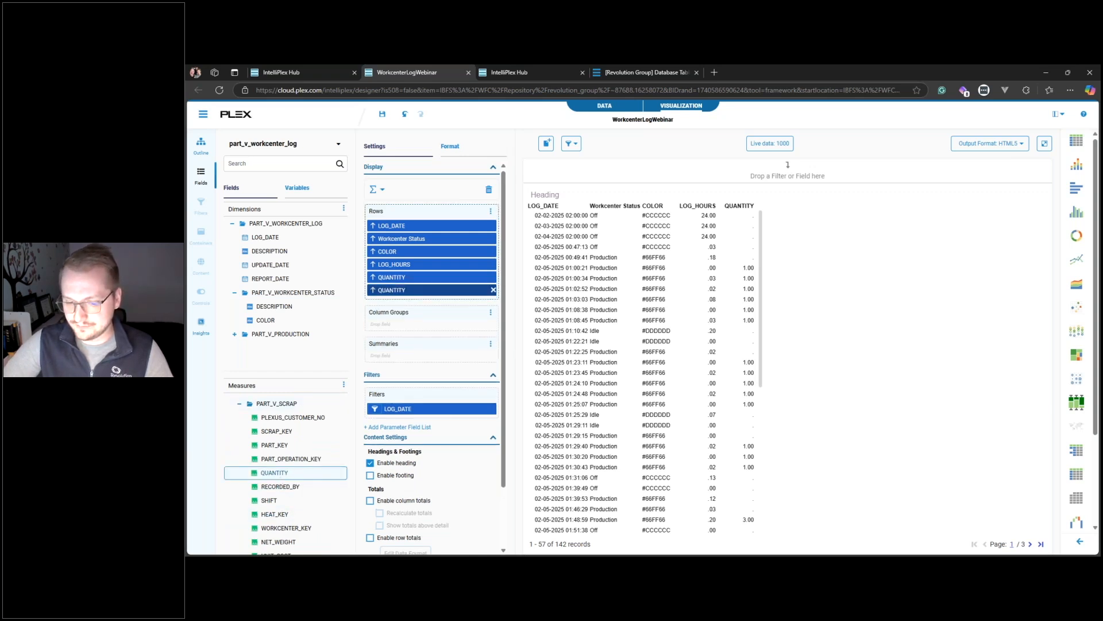
- Rename the first QUANTITY column to 'Prod Qty'
click(400, 281)
mouse_move(426, 456)
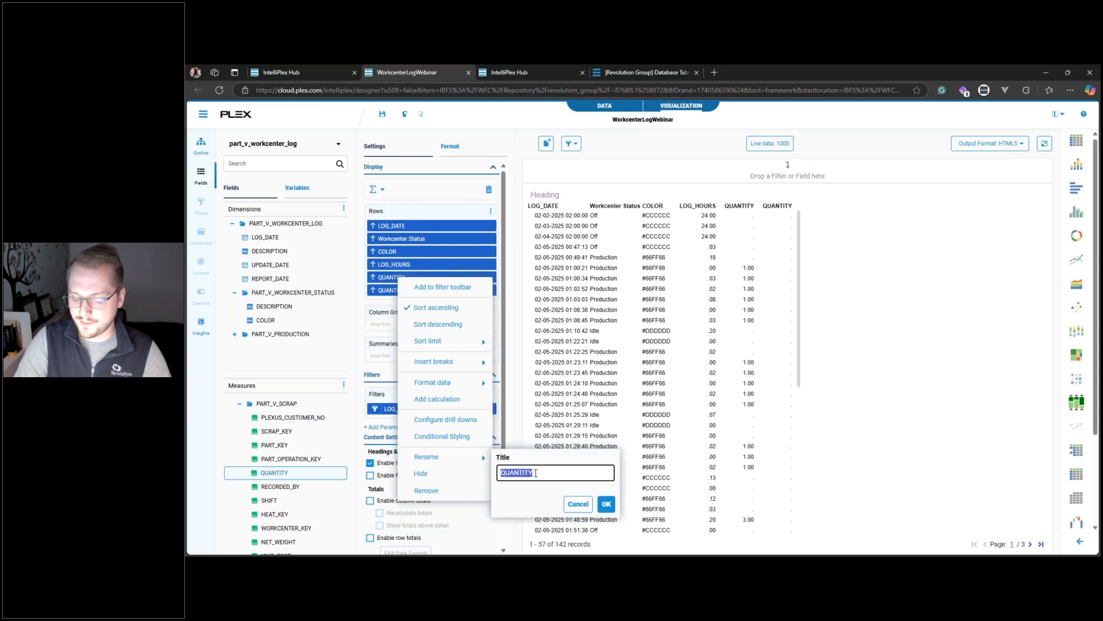
text(Prod)
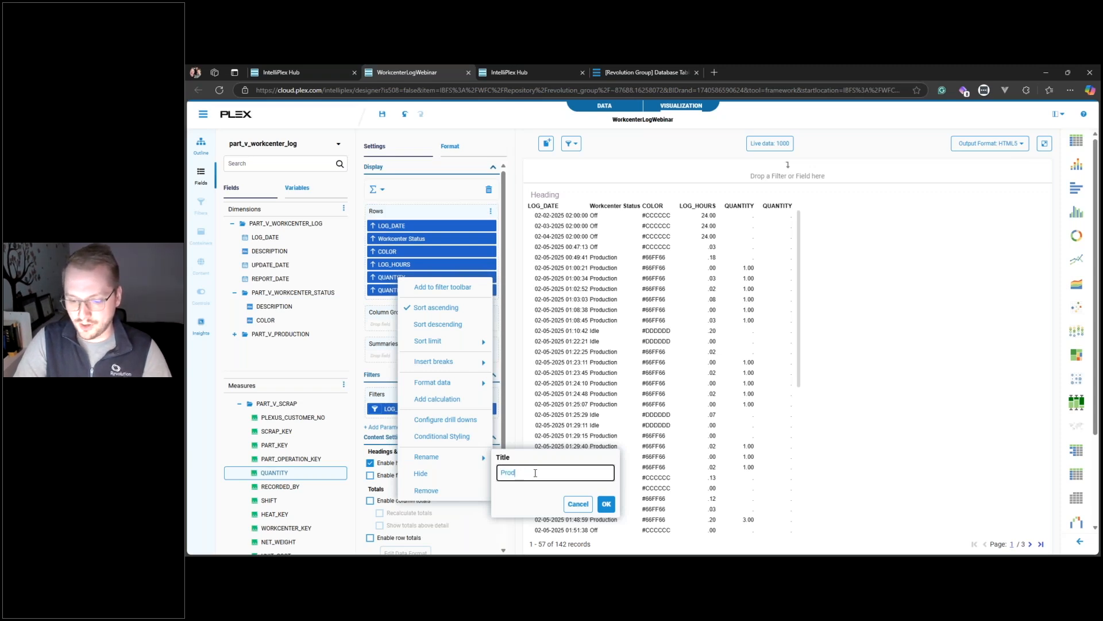
text( Qty)
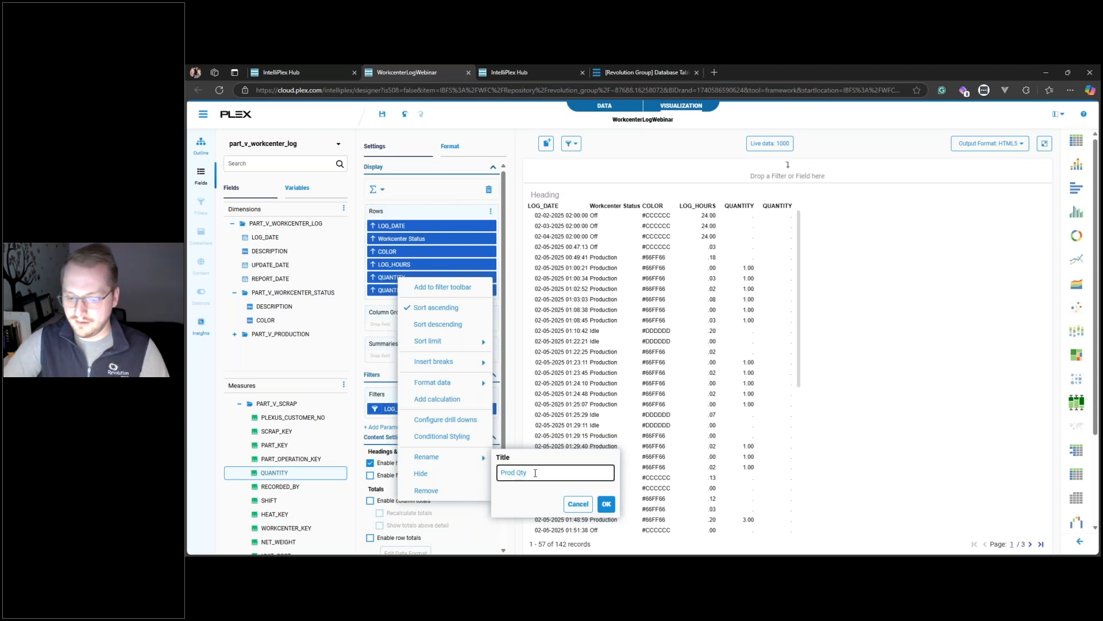
click(610, 506)
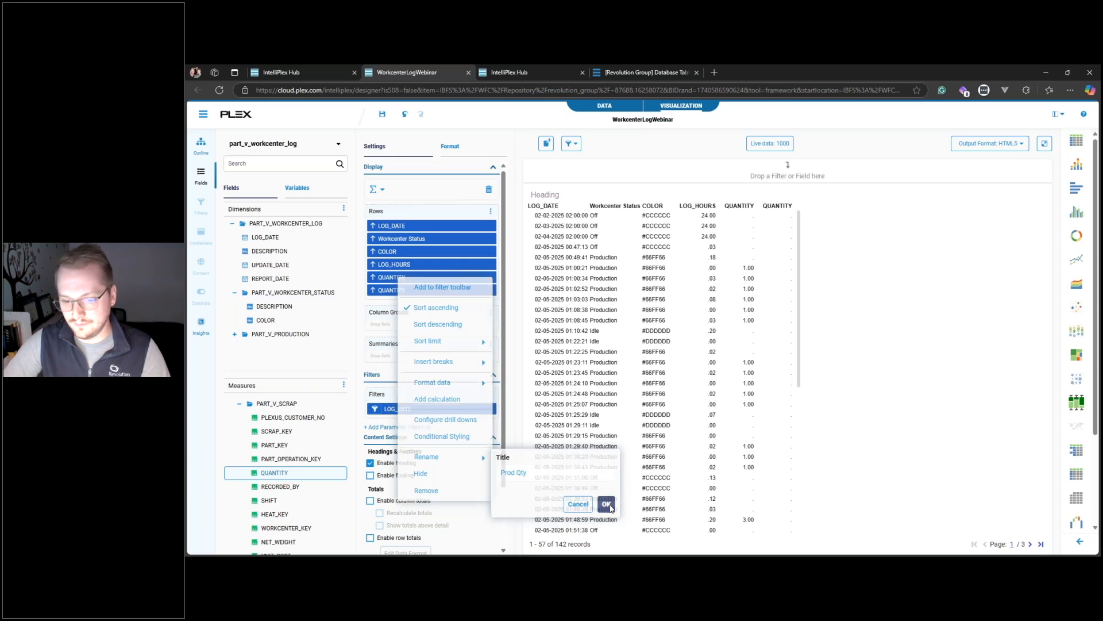
- Rename the other QUANTITY column to 'Scrap Qty'
click(420, 291)
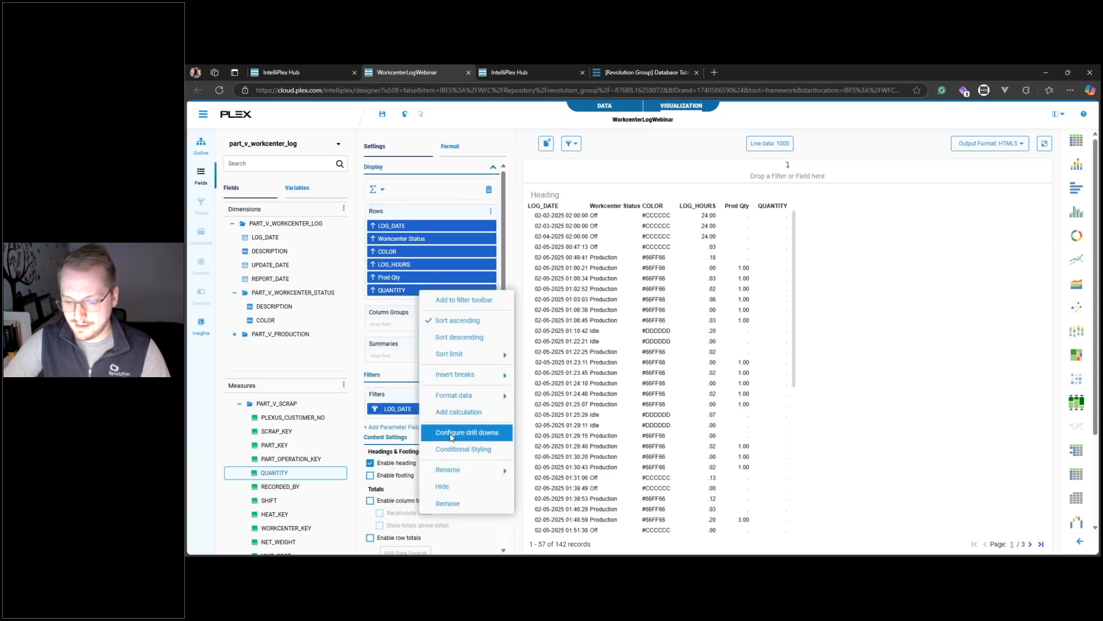
mouse_move(451, 470)
double_click(552, 486)
text(Scrap )
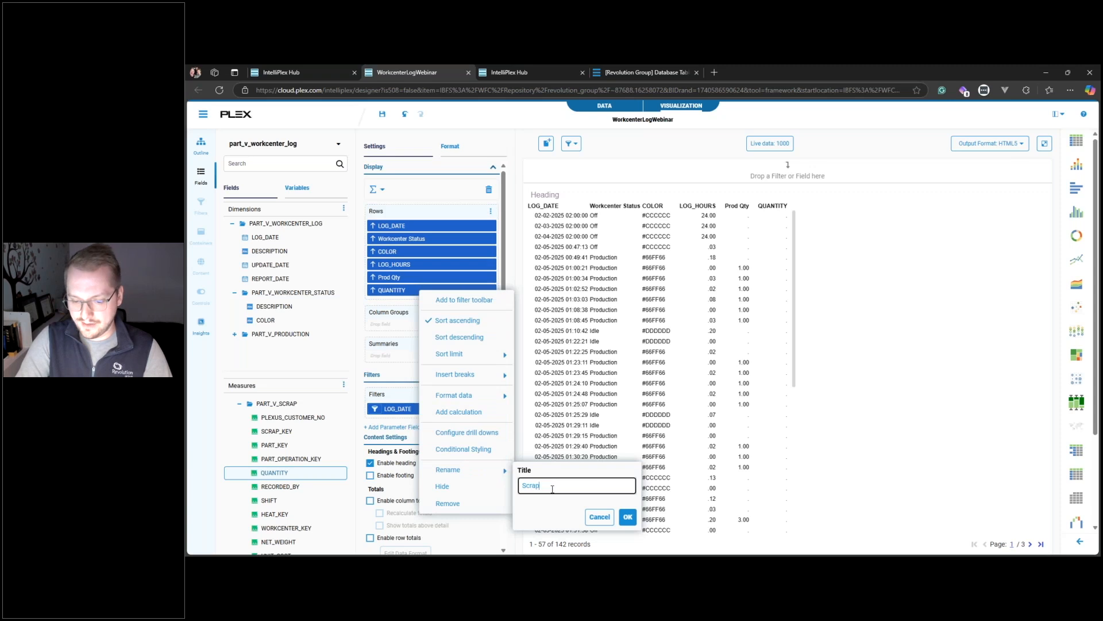
text(Qty)
click(627, 518)
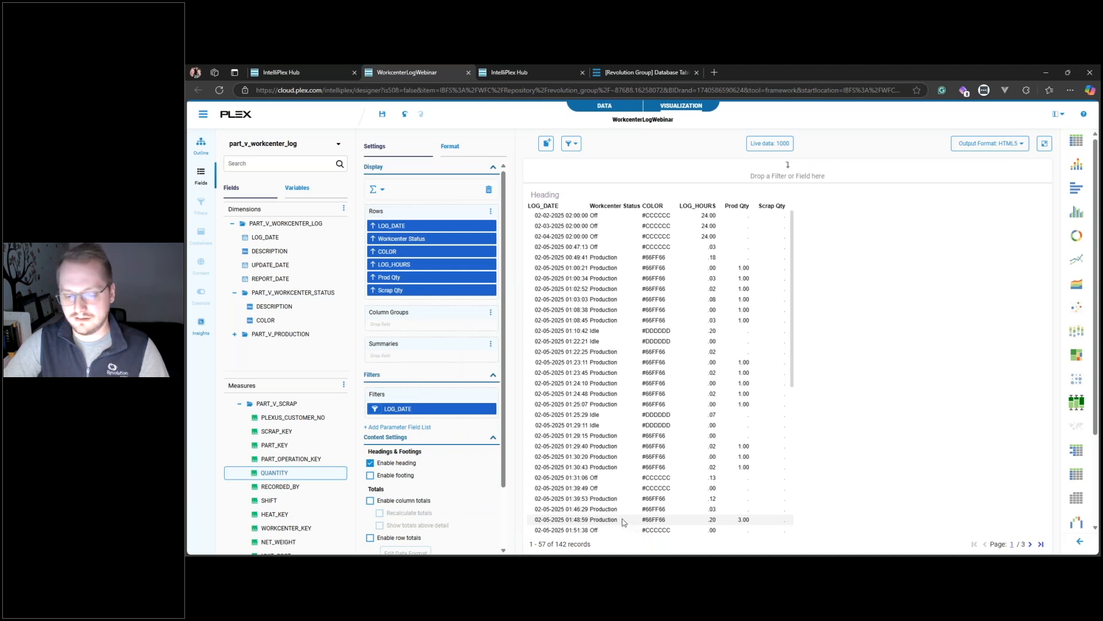
scroll(307, 488, down, 5)
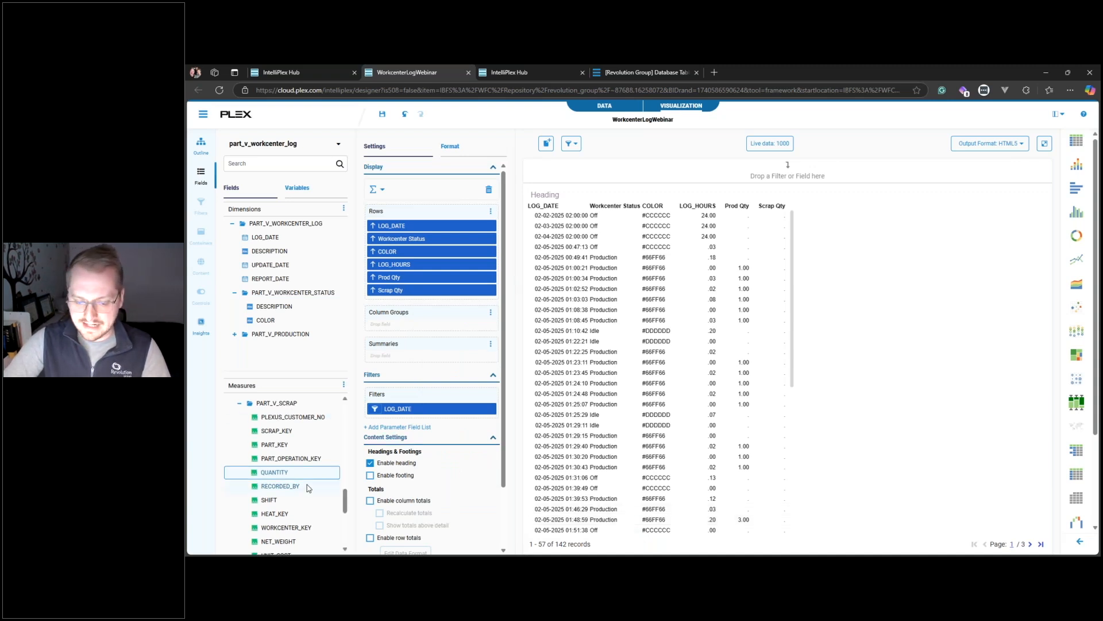
- Add EXTENDED_COST from PART_V_SCRAP as a grid column after Scrap Qty
drag(294, 441, 397, 299)
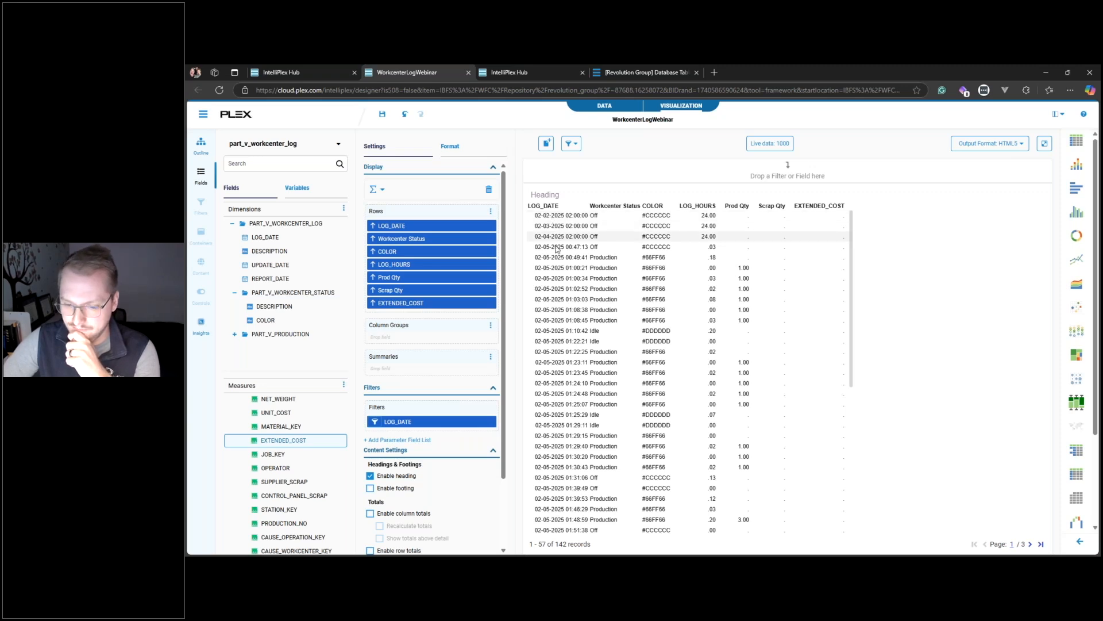
scroll(543, 303, down, 4)
scroll(543, 306, down, 1)
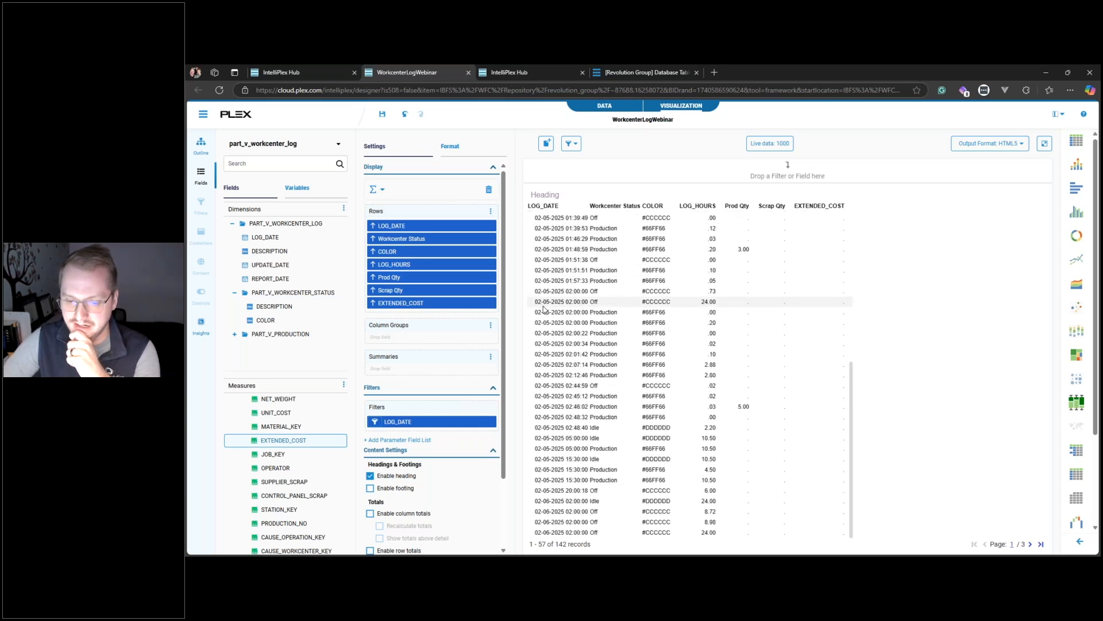
scroll(562, 414, up, 5)
right_click(401, 228)
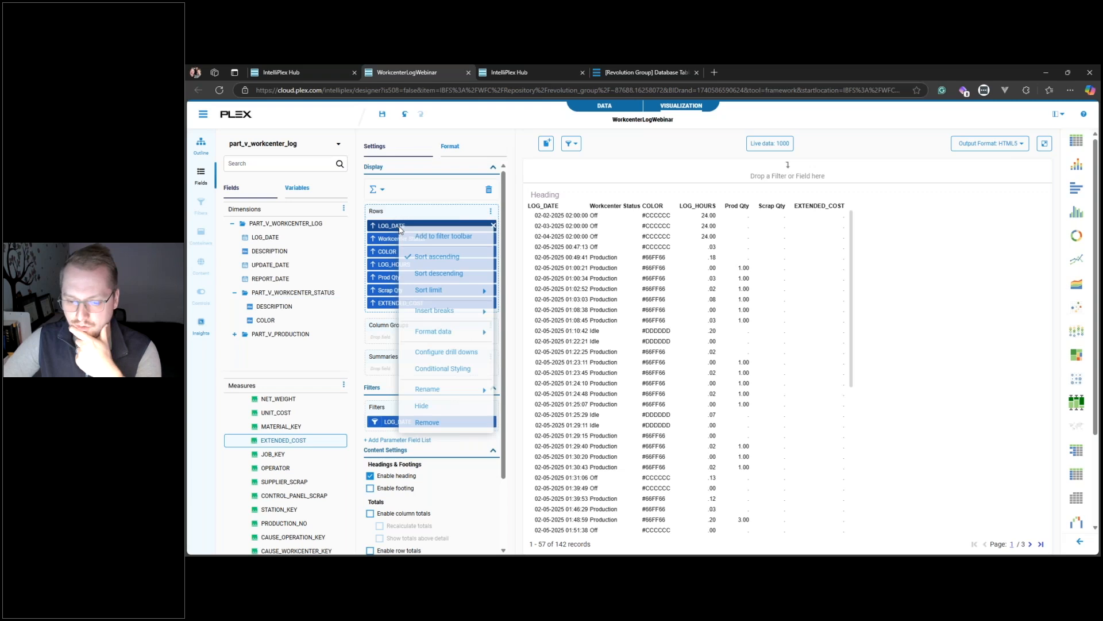
mouse_move(447, 332)
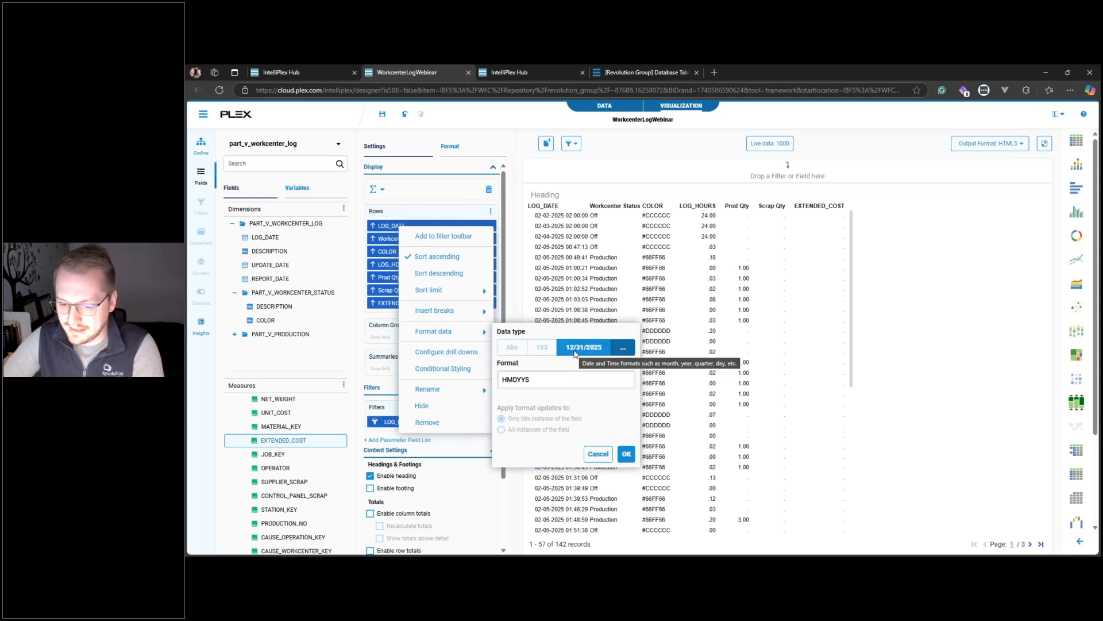
click(549, 382)
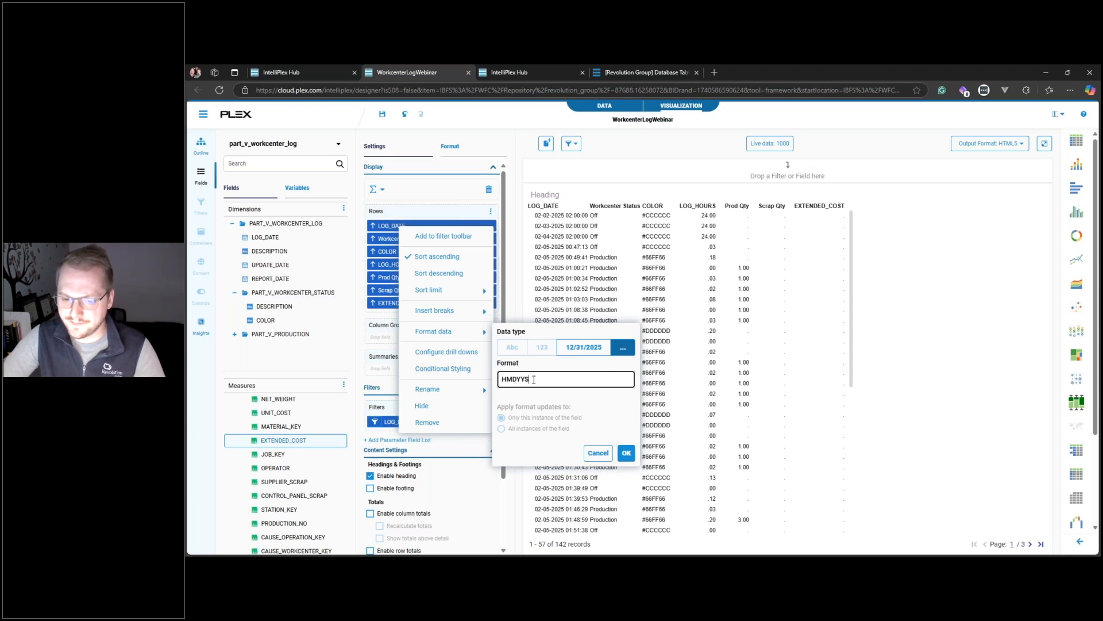
click(625, 454)
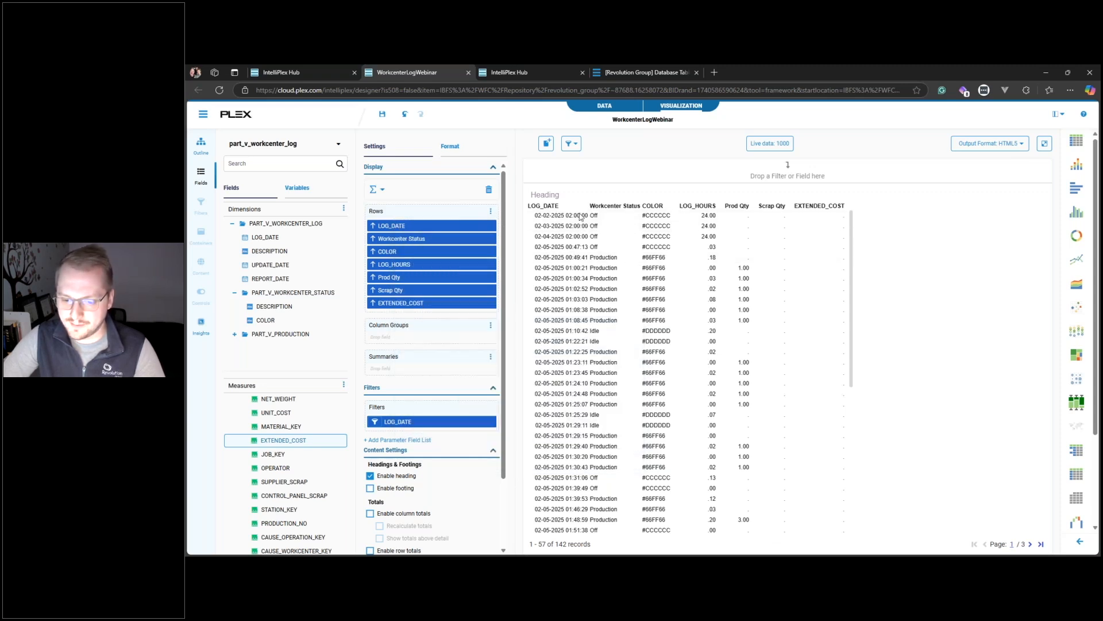
click(428, 424)
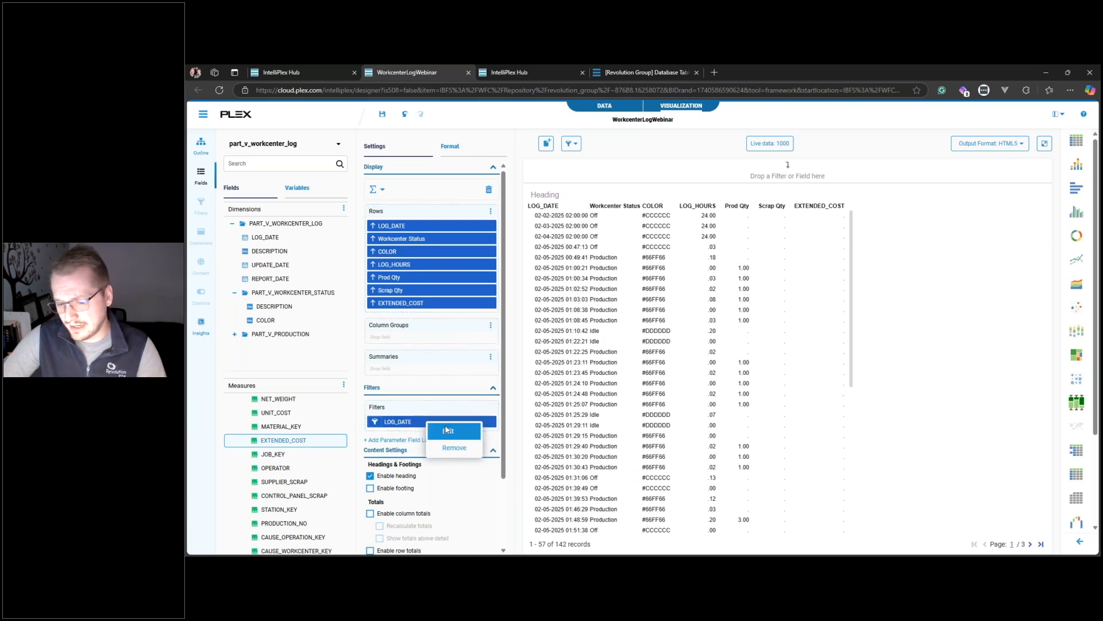
click(447, 430)
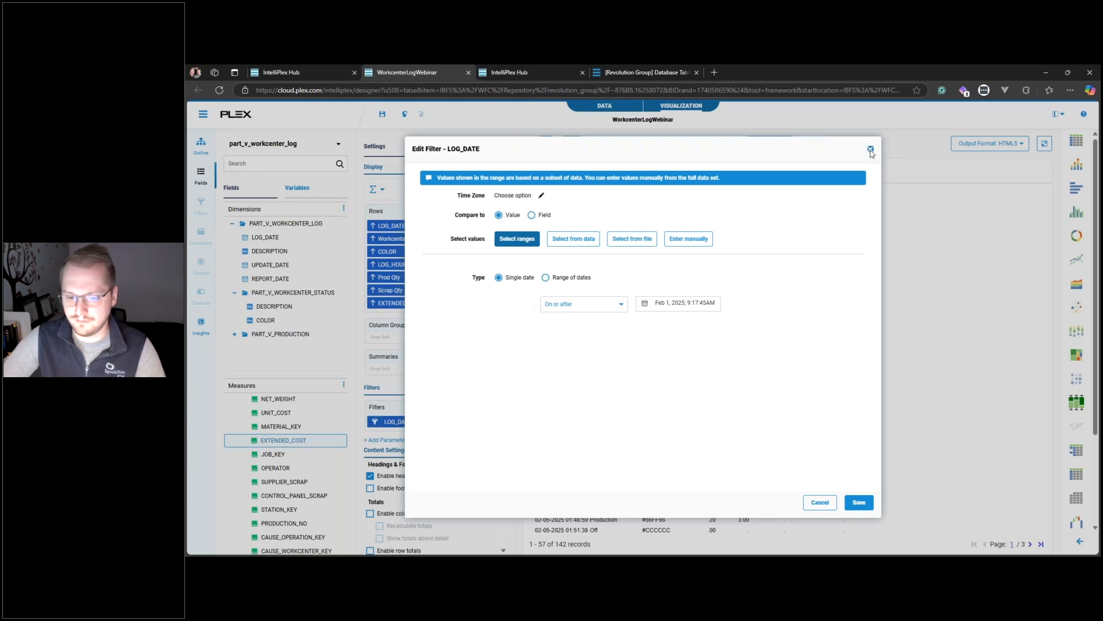
click(870, 150)
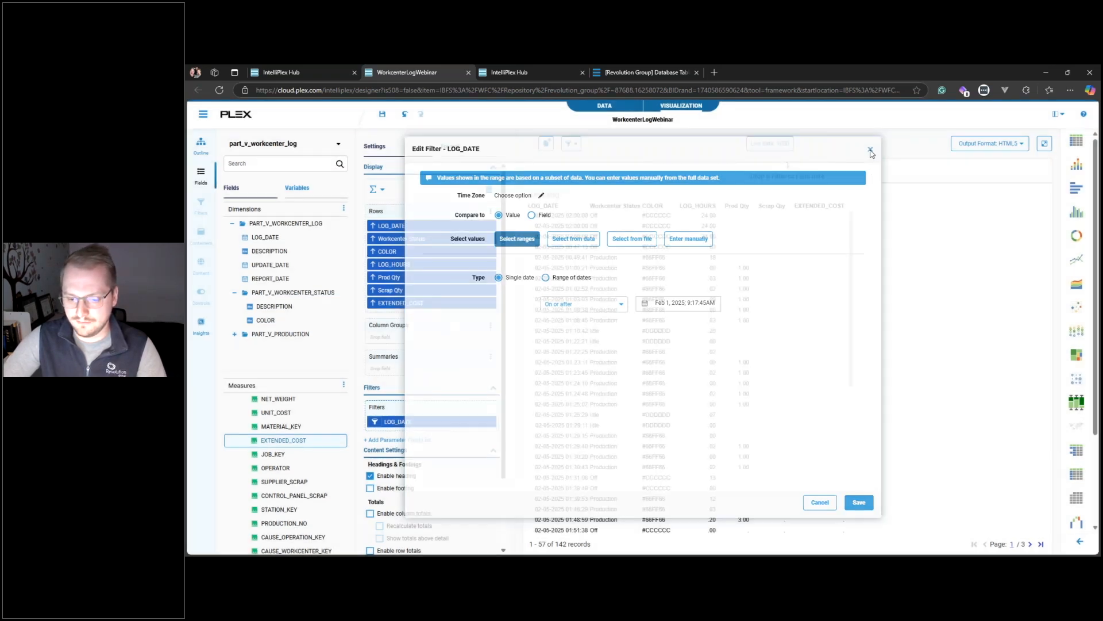
click(428, 226)
click(588, 379)
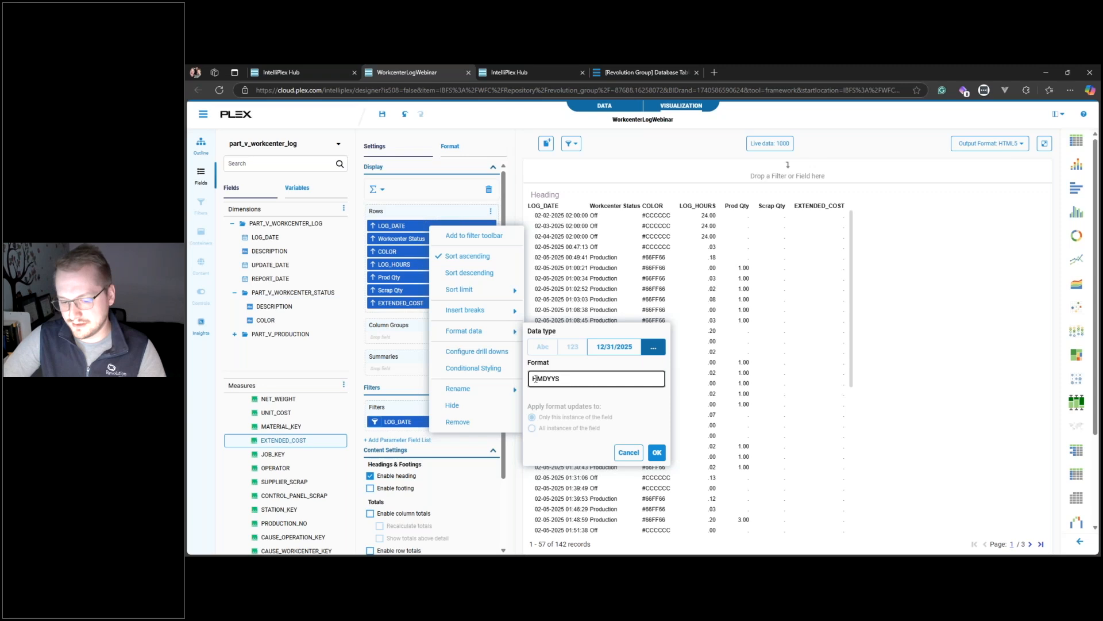
drag(535, 378, 531, 379)
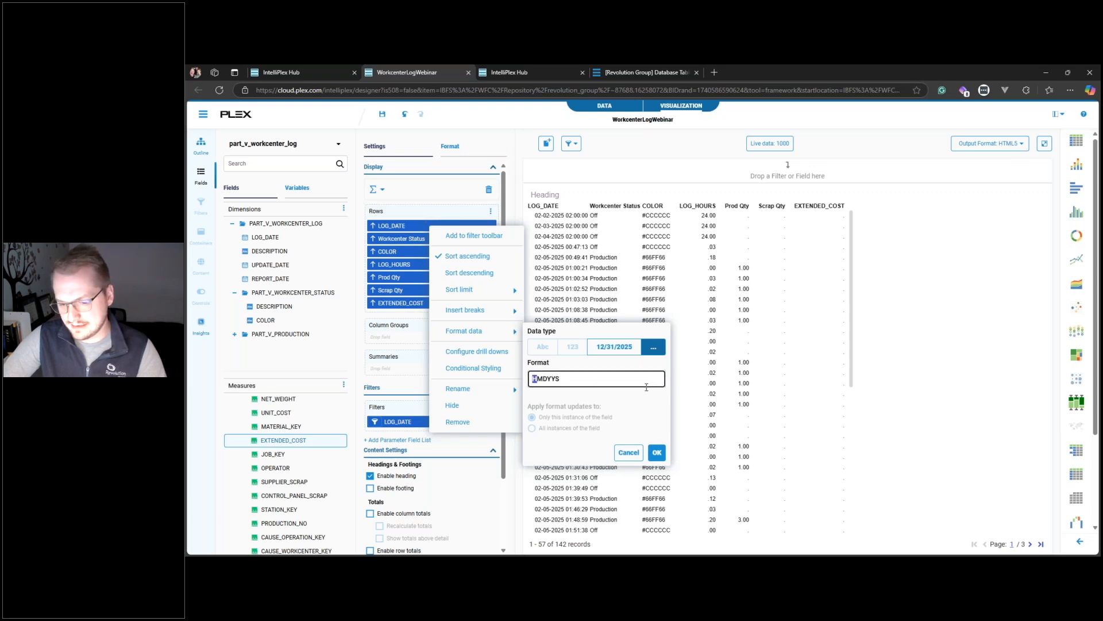
key(ctrl+a)
text(h)
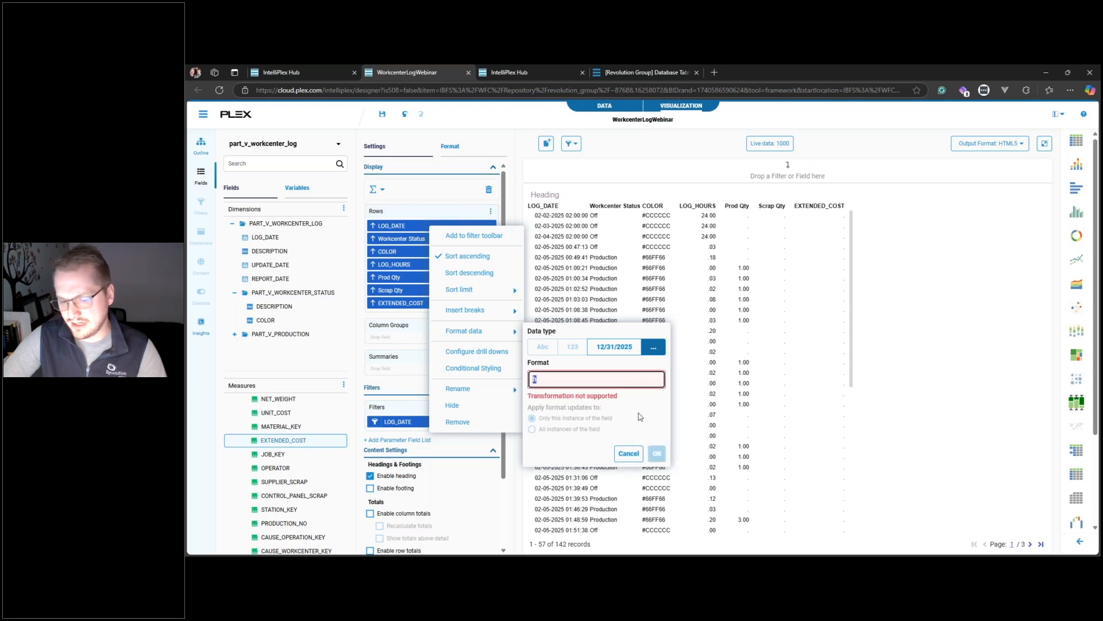
text(h)
key(ctrl+a)
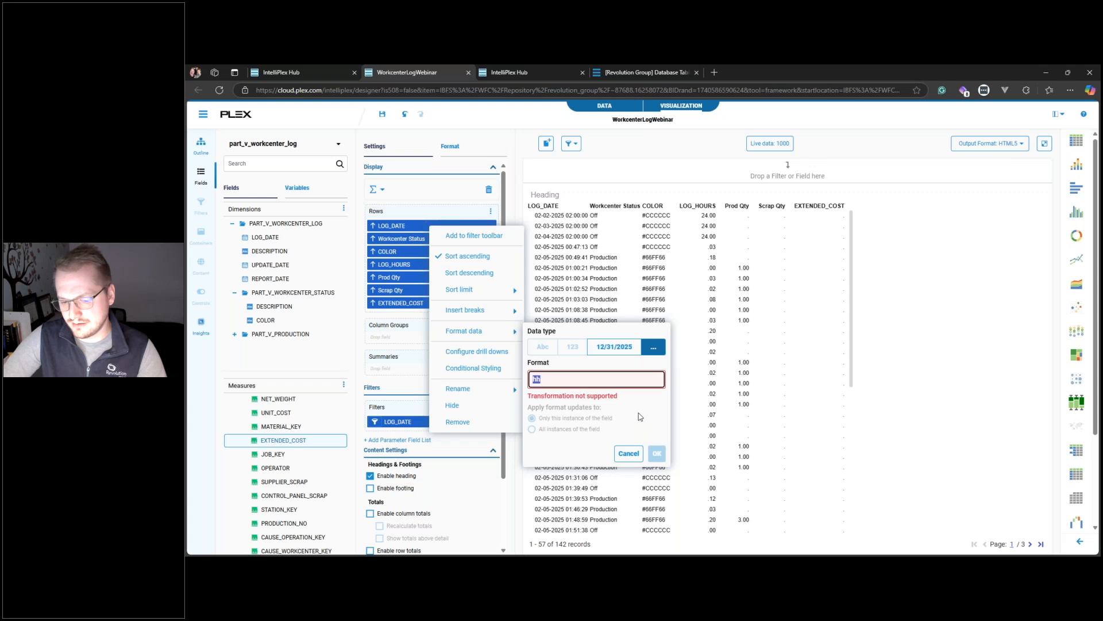
click(629, 454)
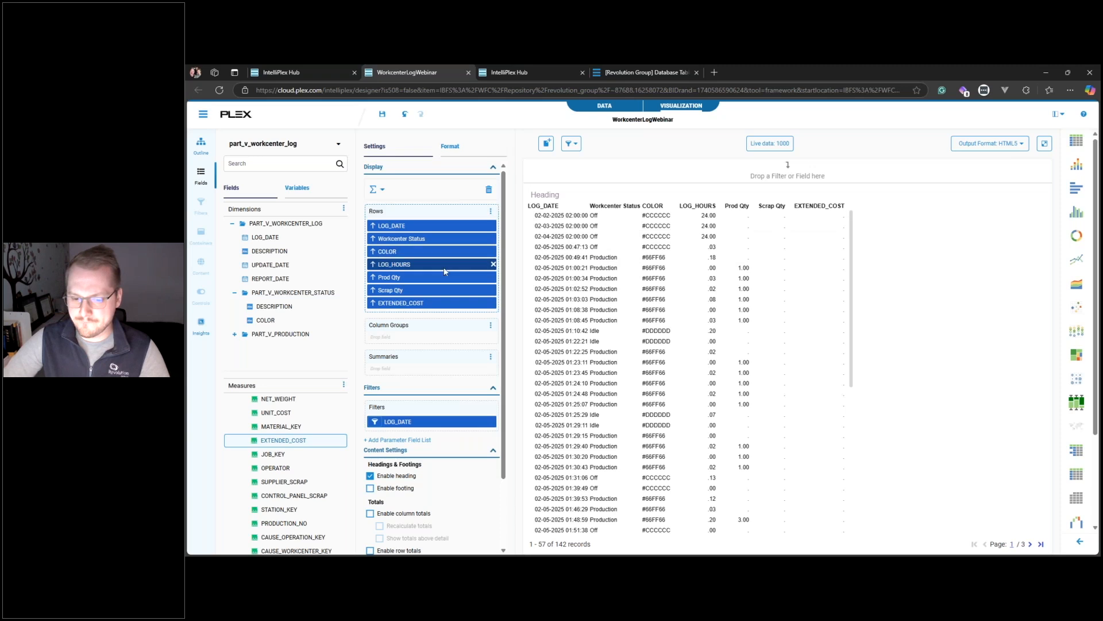
- Create a Workcenter Status styling rule: DESCRIPTION equal to value 'Off' gets a light grey background
right_click(409, 242)
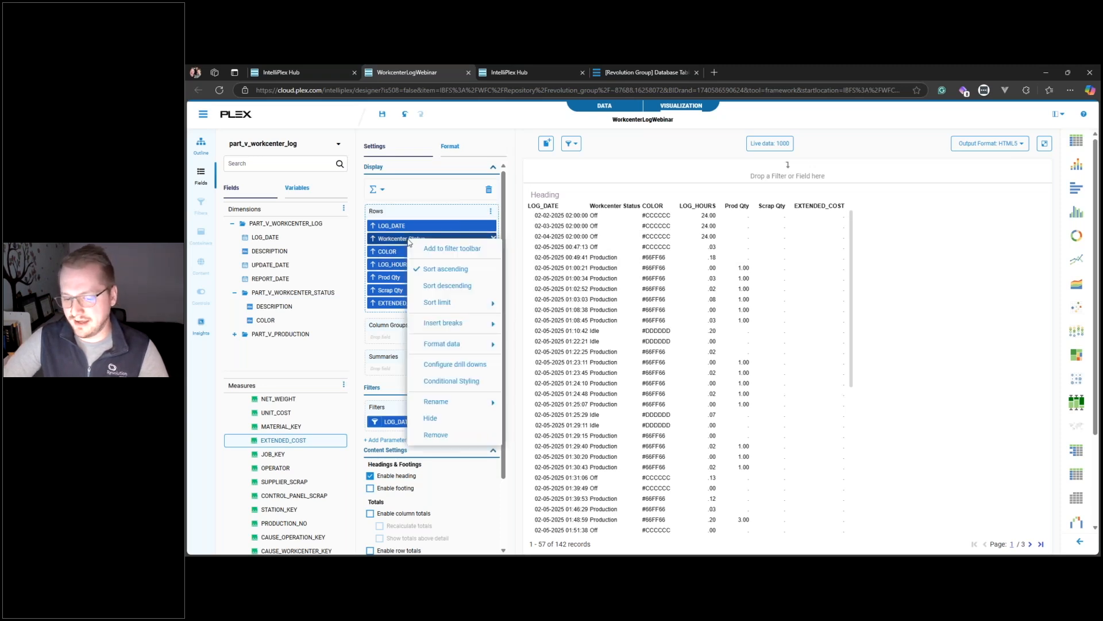
click(448, 381)
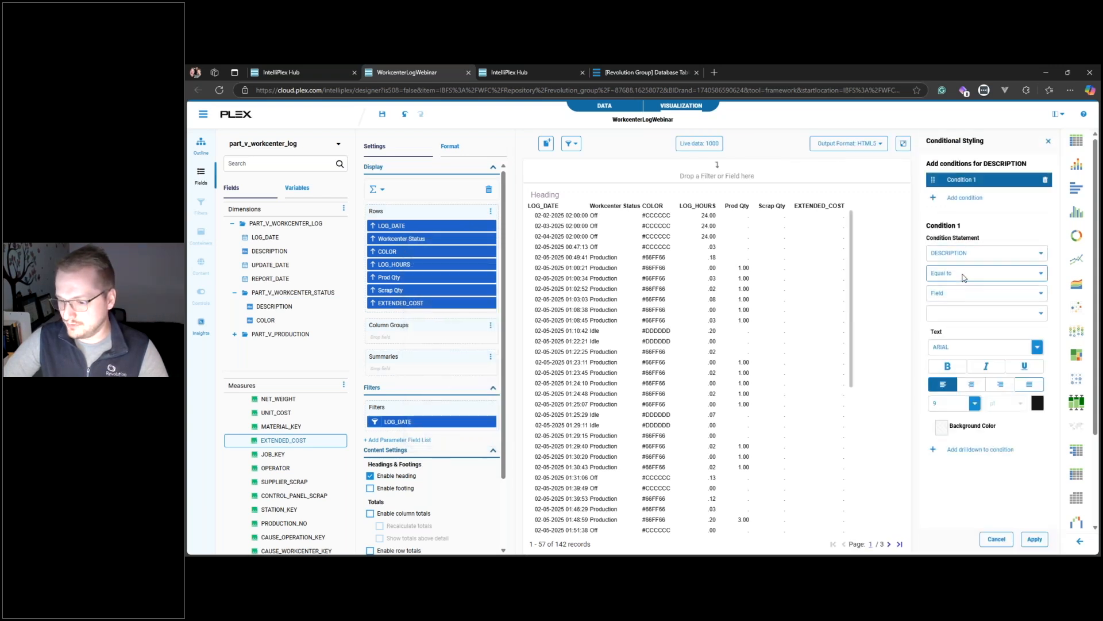
click(975, 258)
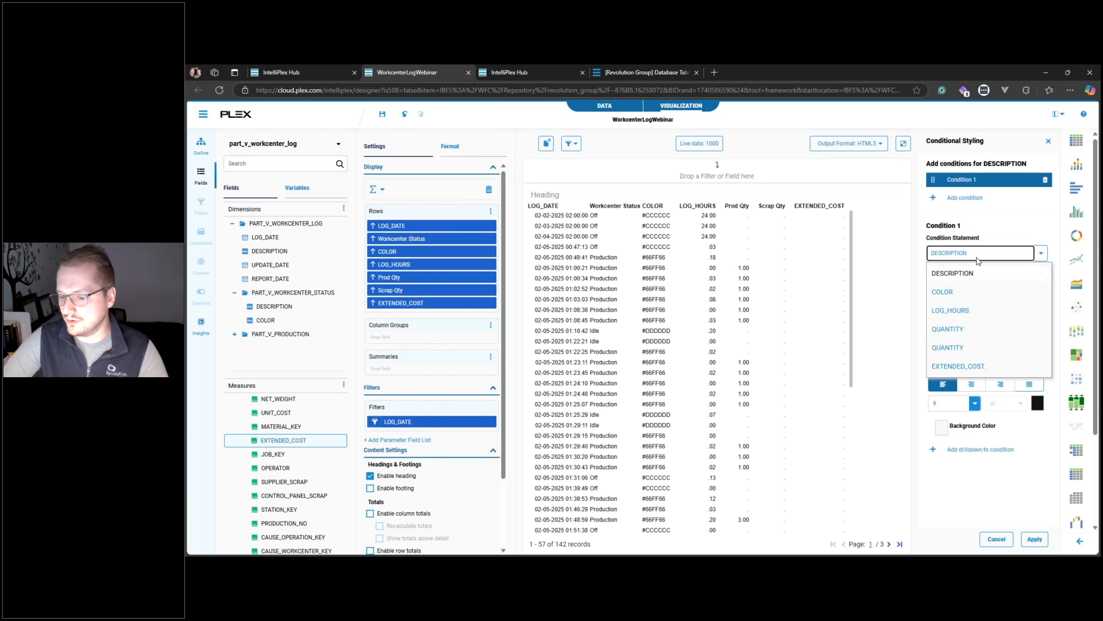
click(1015, 244)
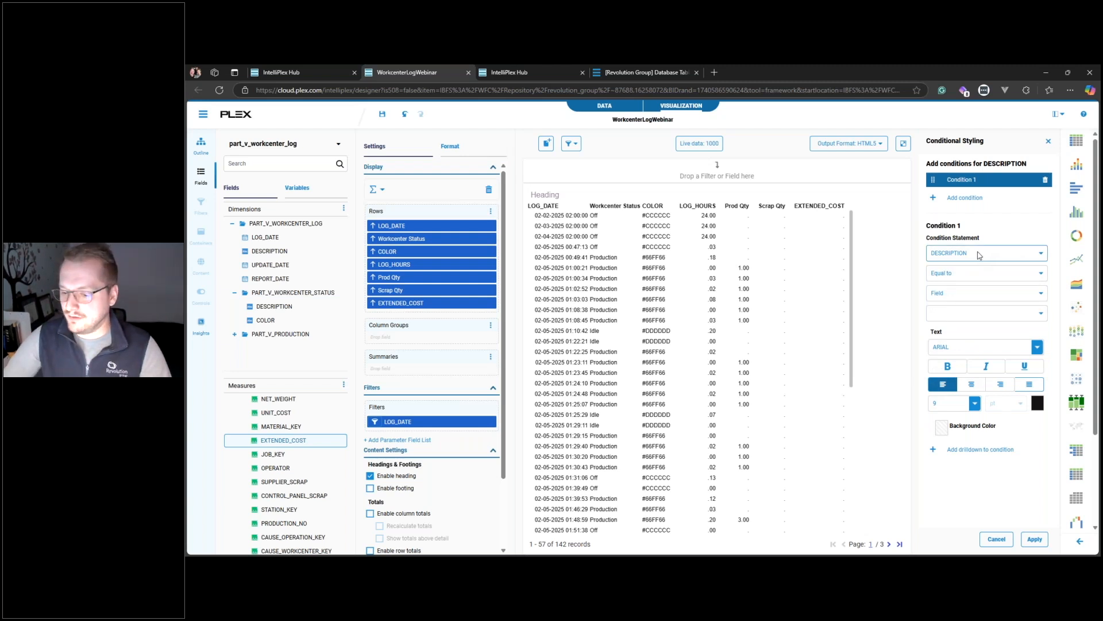
click(959, 315)
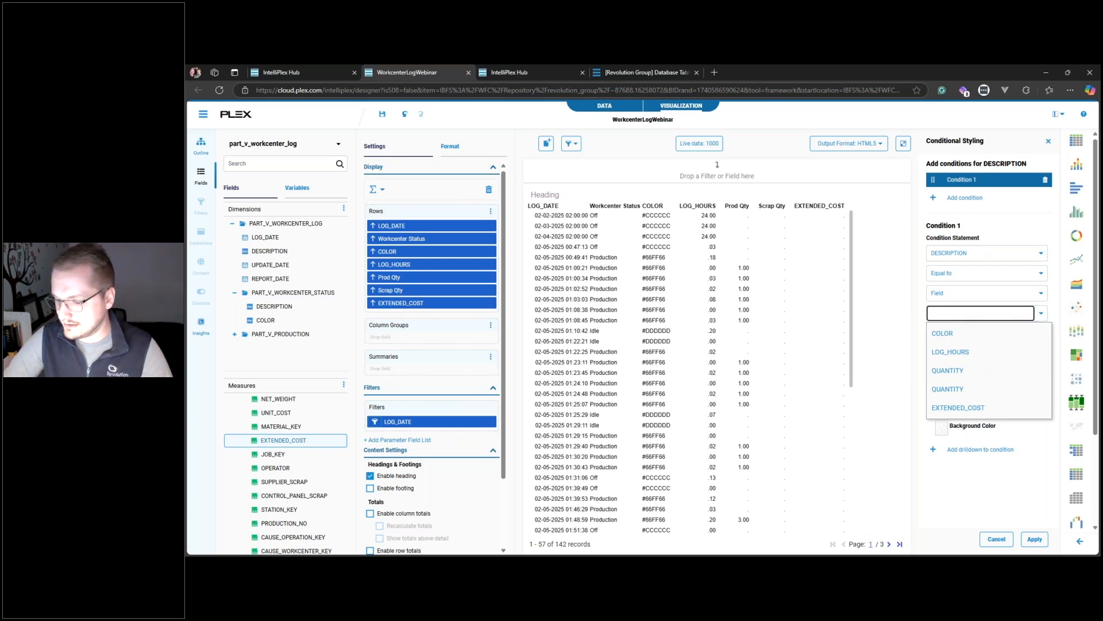
click(964, 293)
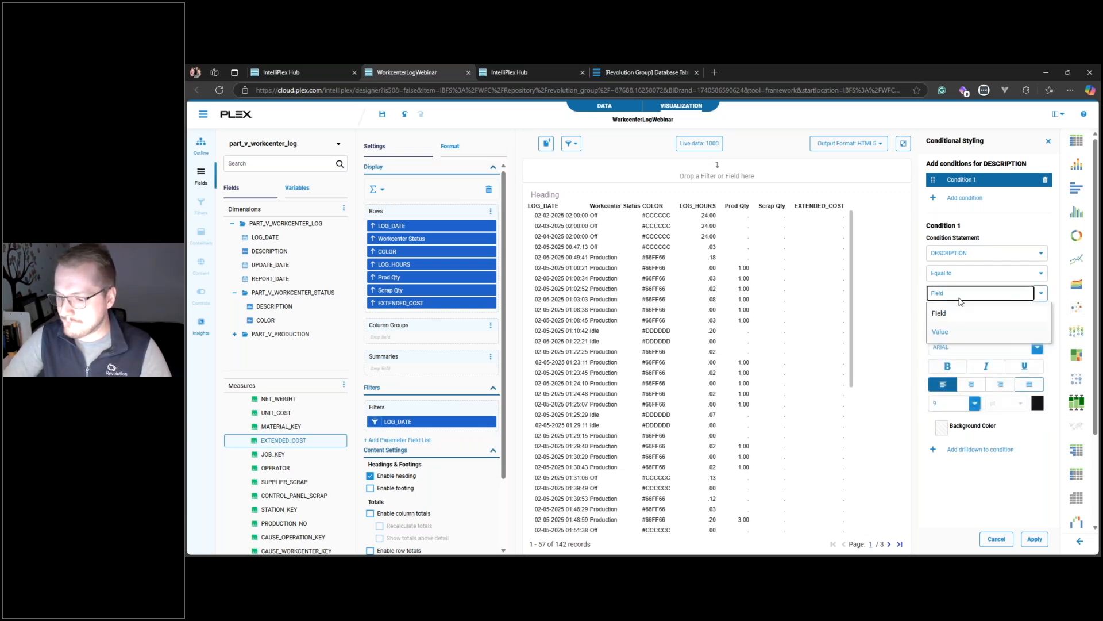
click(954, 329)
click(956, 314)
text(Off)
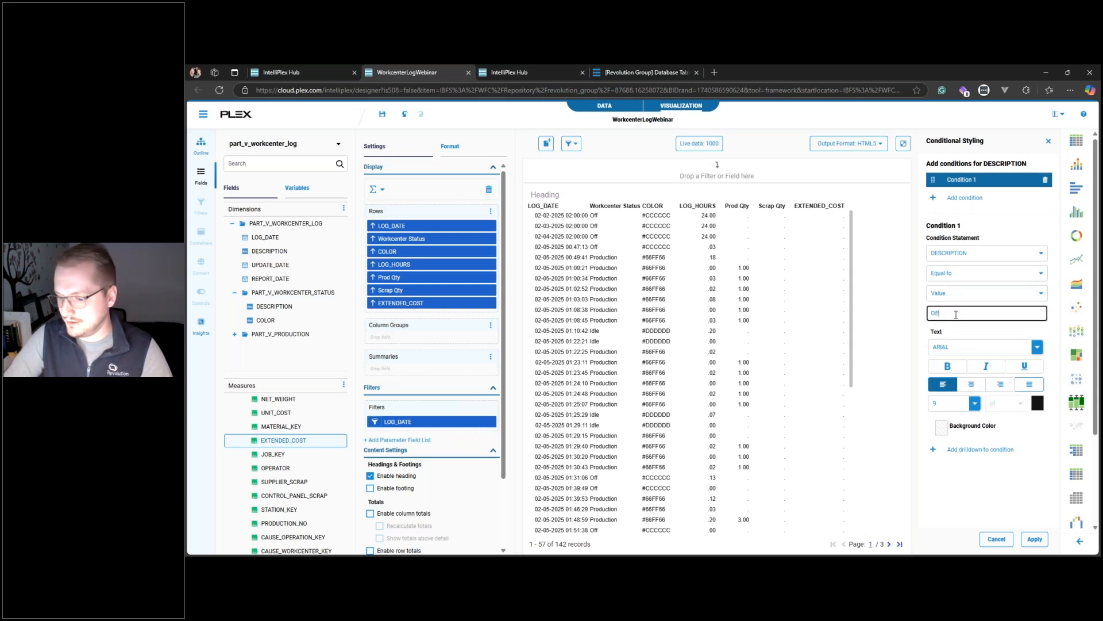
click(945, 431)
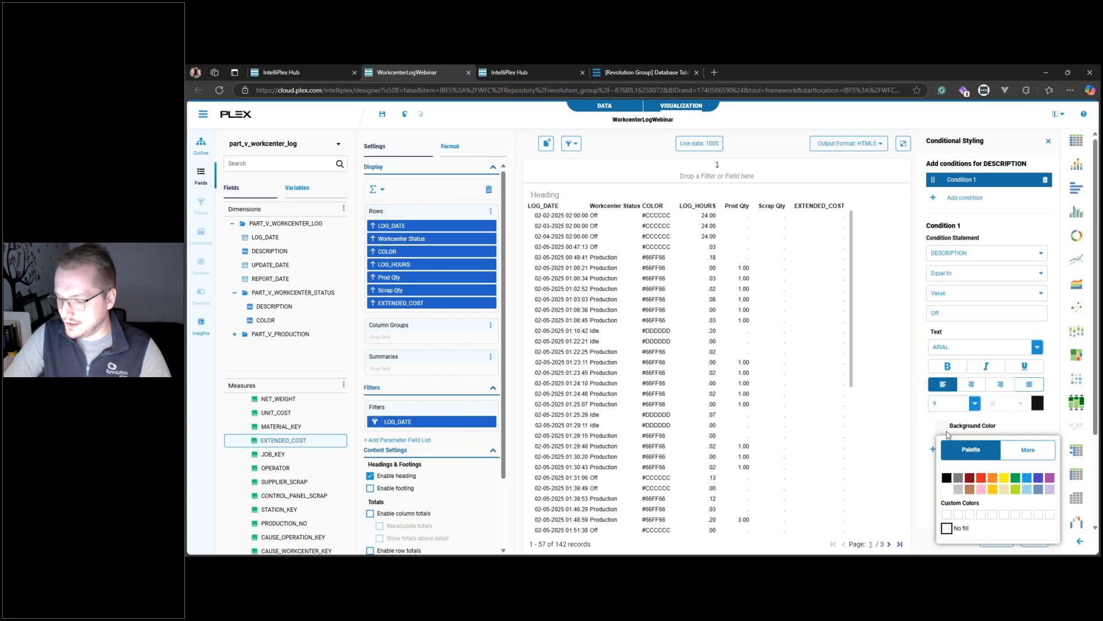
click(957, 489)
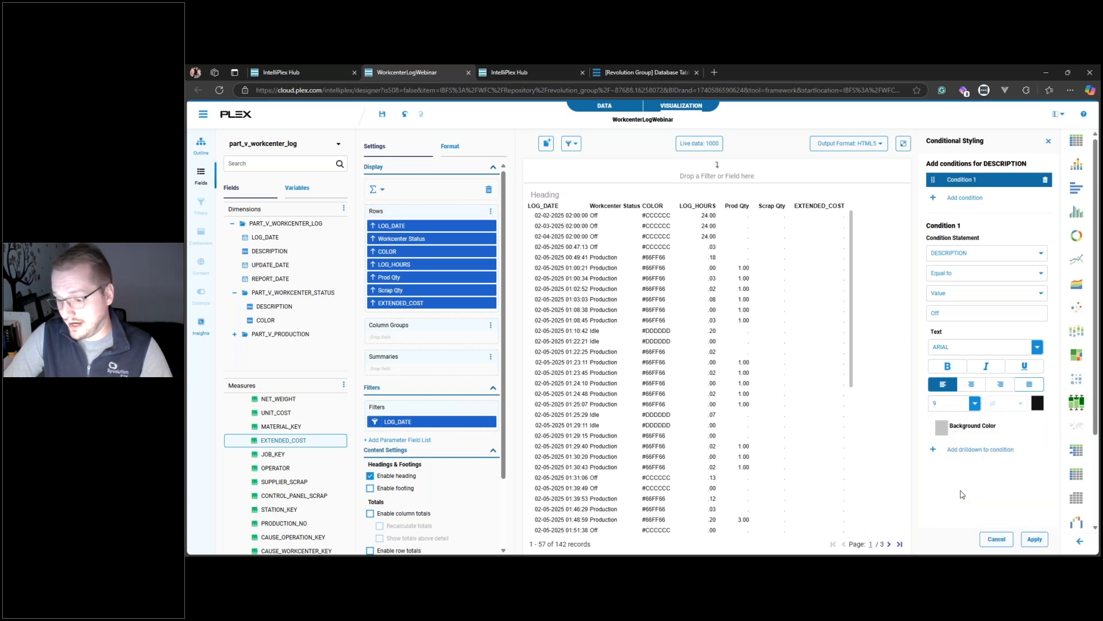
click(1029, 539)
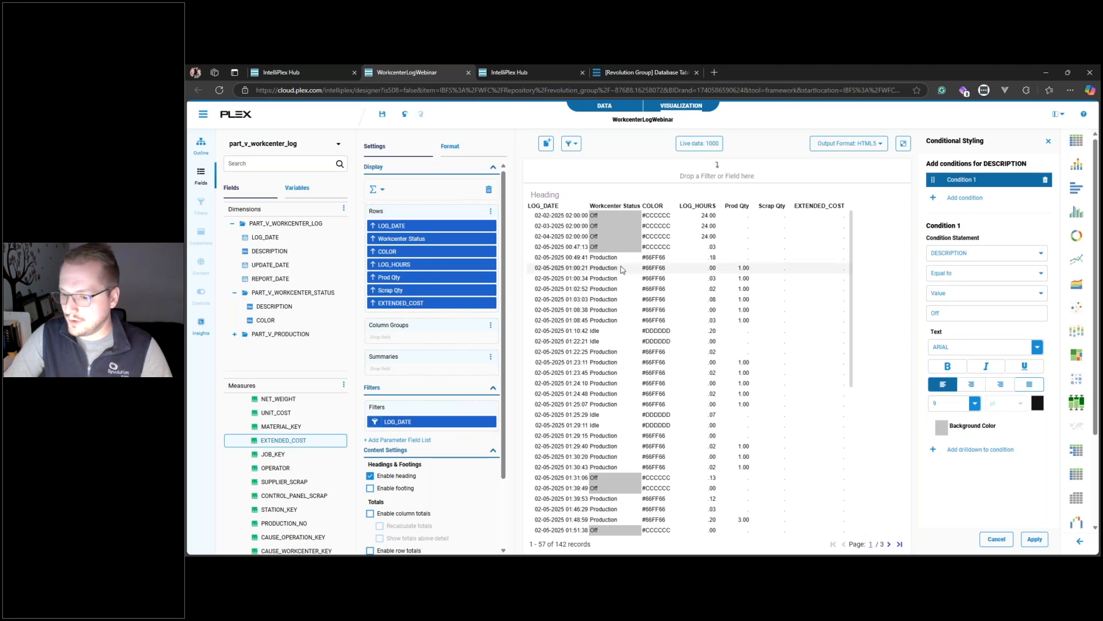
- Add a second condition shading DESCRIPTION values equal to 'Production' yellow-green
click(965, 197)
click(957, 269)
click(953, 287)
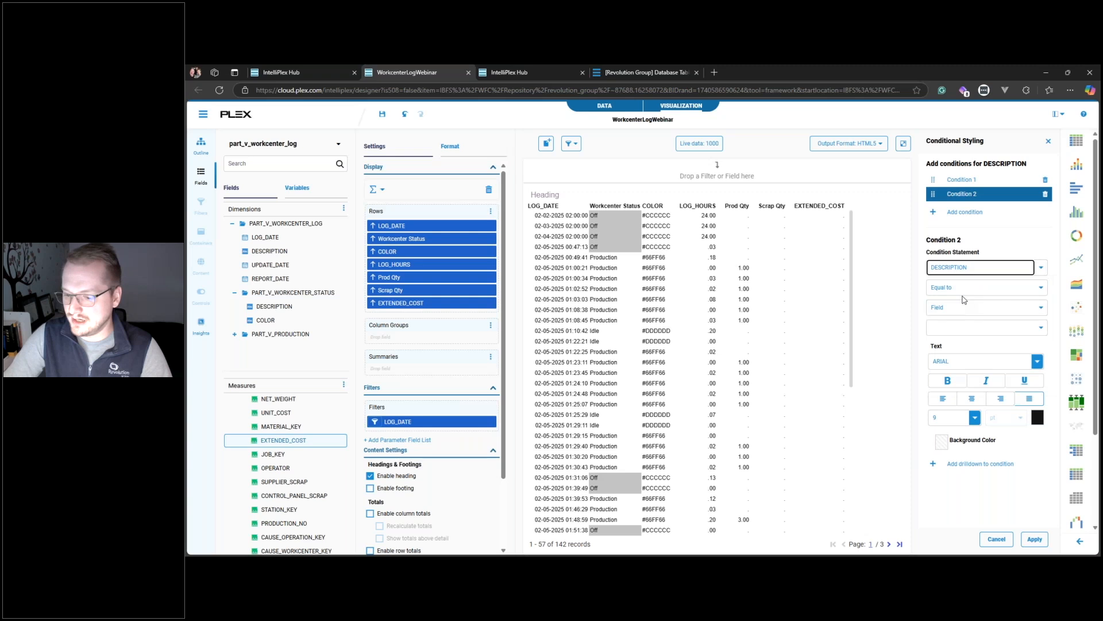
click(966, 308)
click(948, 343)
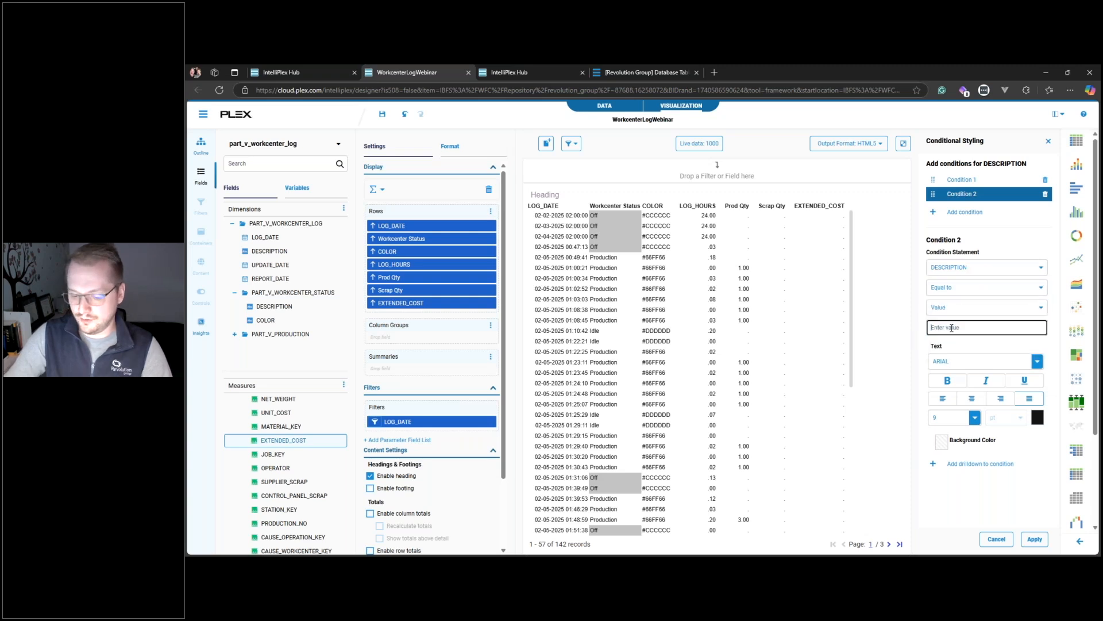
click(952, 328)
text(Production)
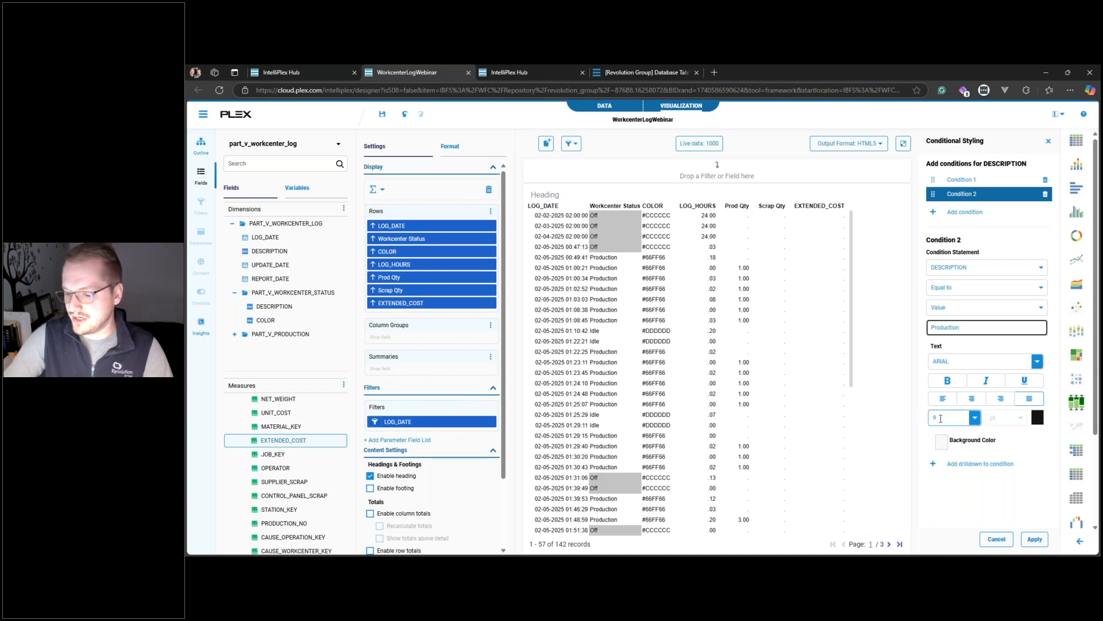
click(942, 442)
click(1020, 502)
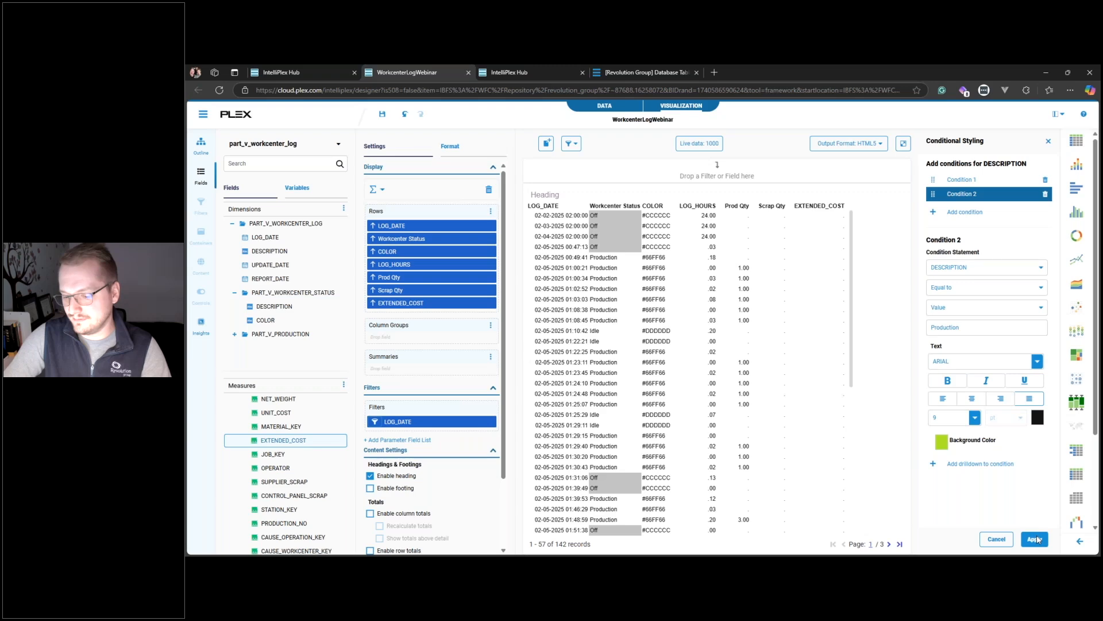
click(1037, 539)
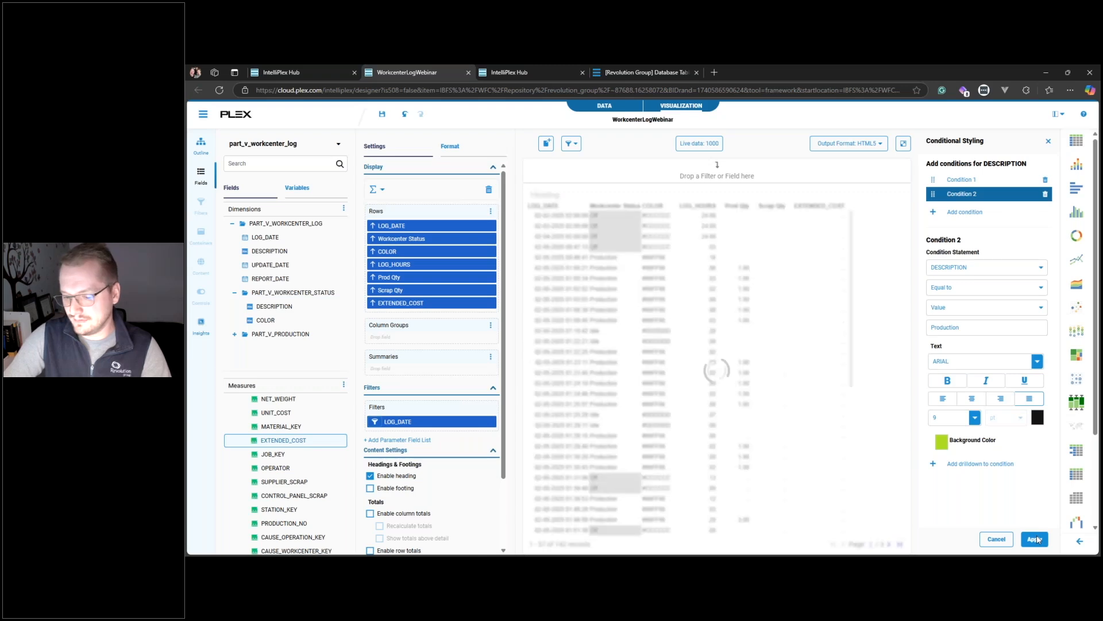
scroll(686, 356, down, 5)
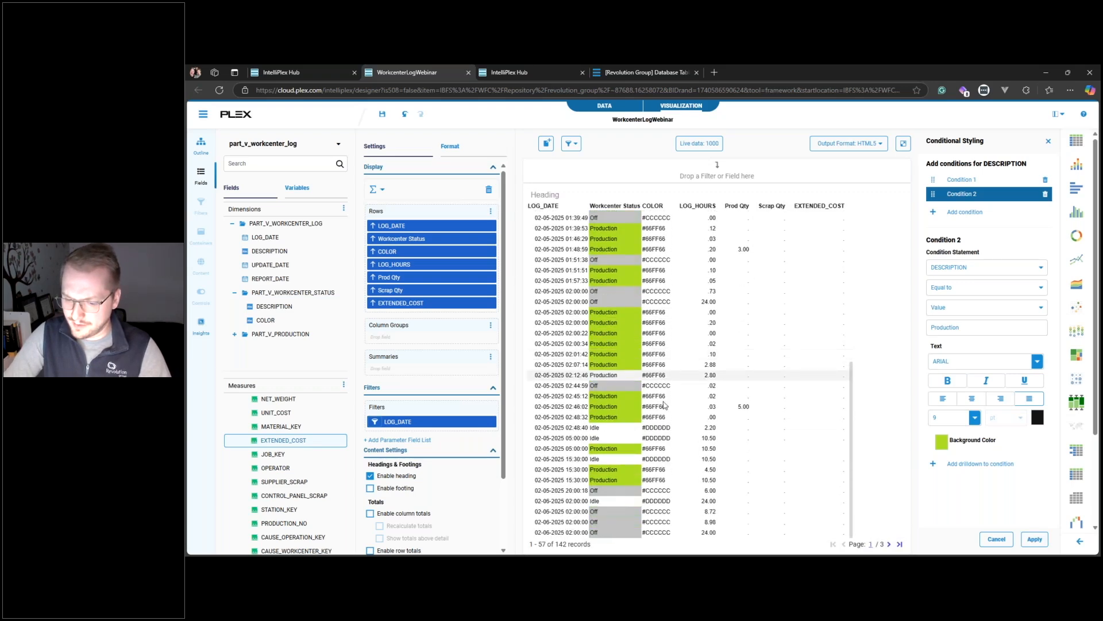
scroll(665, 405, up, 5)
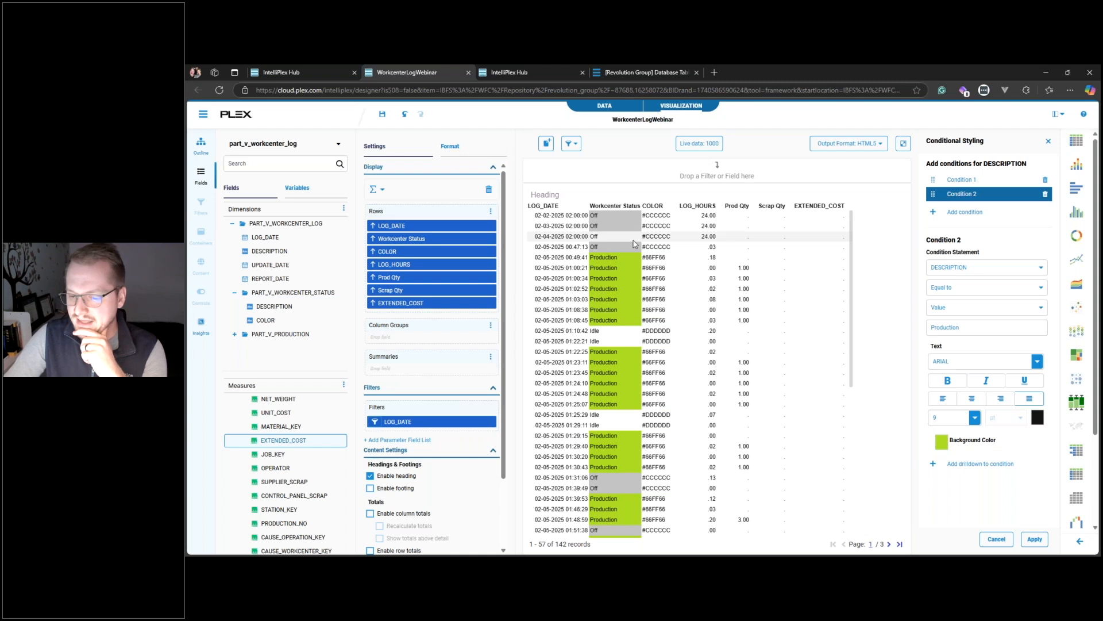
- Select the Workcenter Status column and switch formatting to the Columns section
click(613, 239)
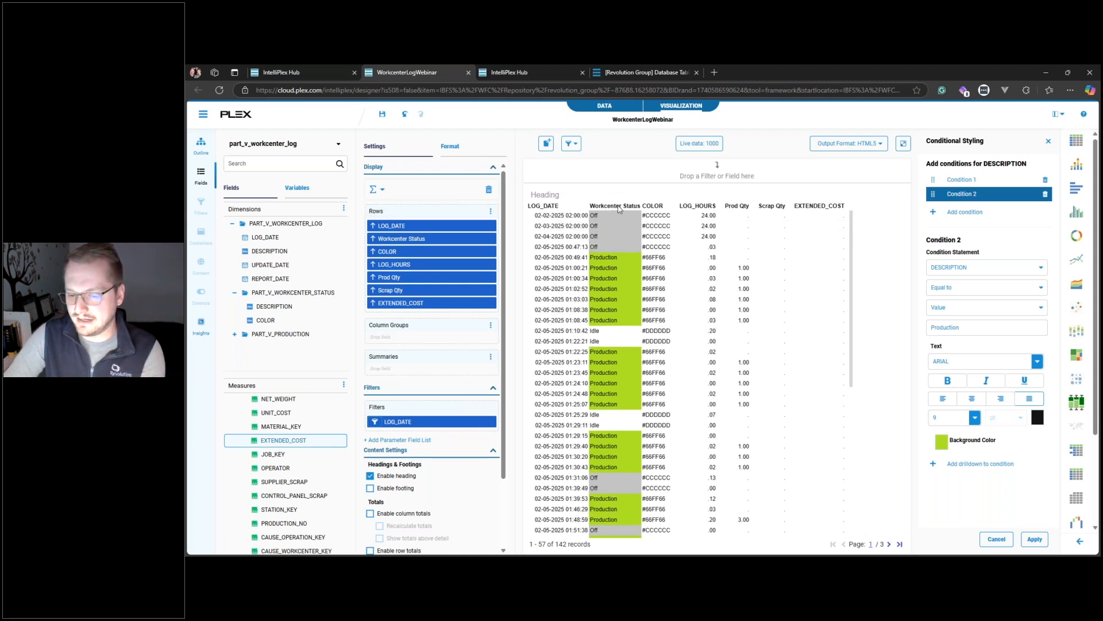
click(619, 208)
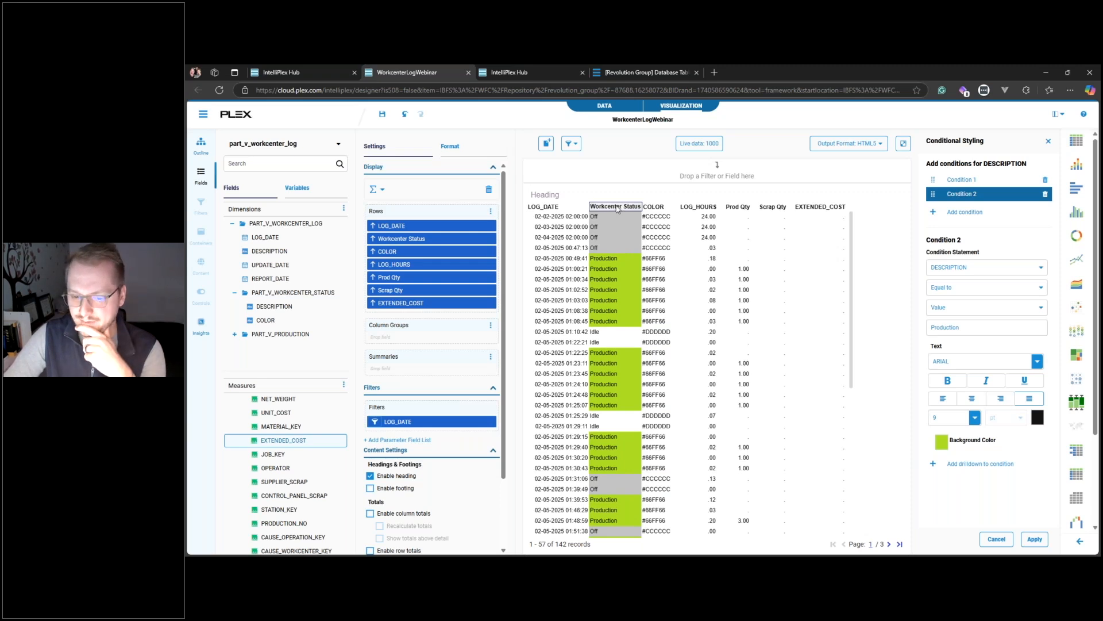
click(451, 155)
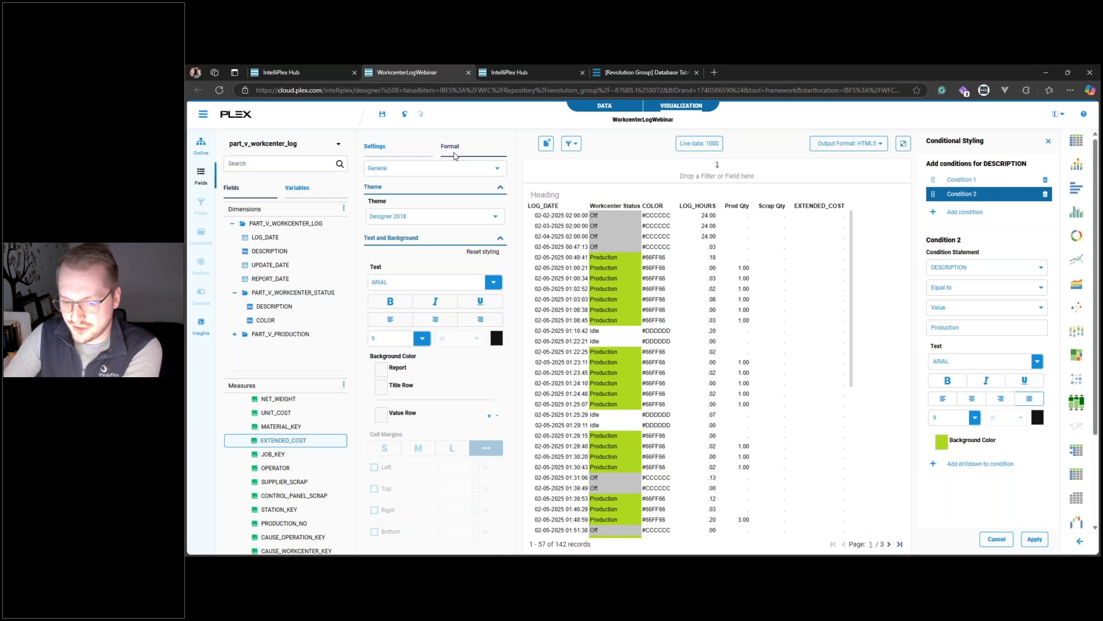
click(422, 172)
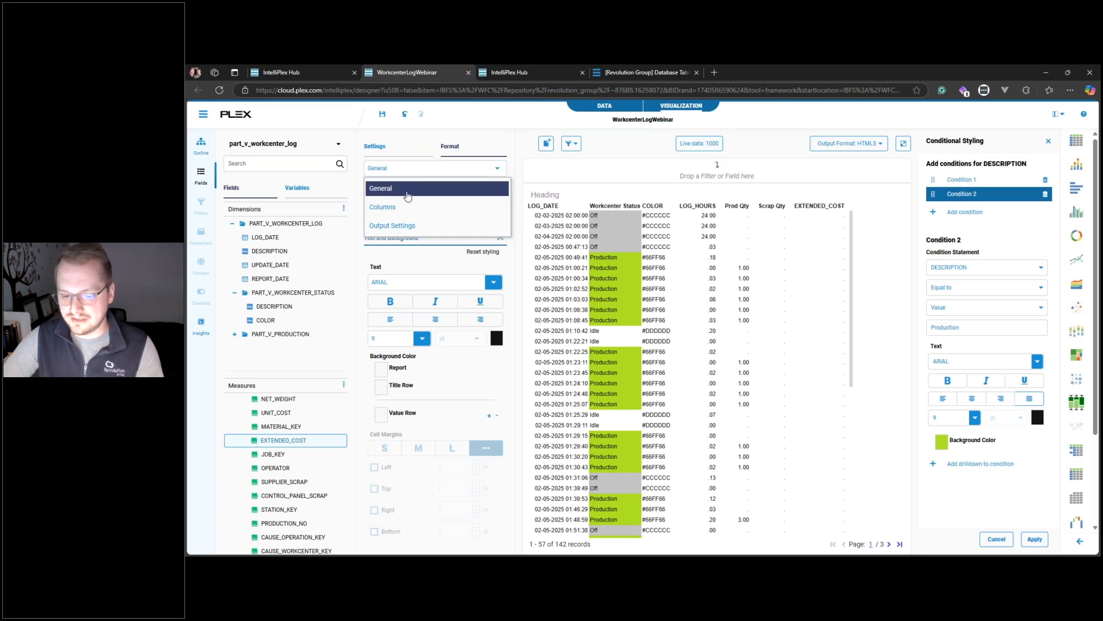
click(407, 190)
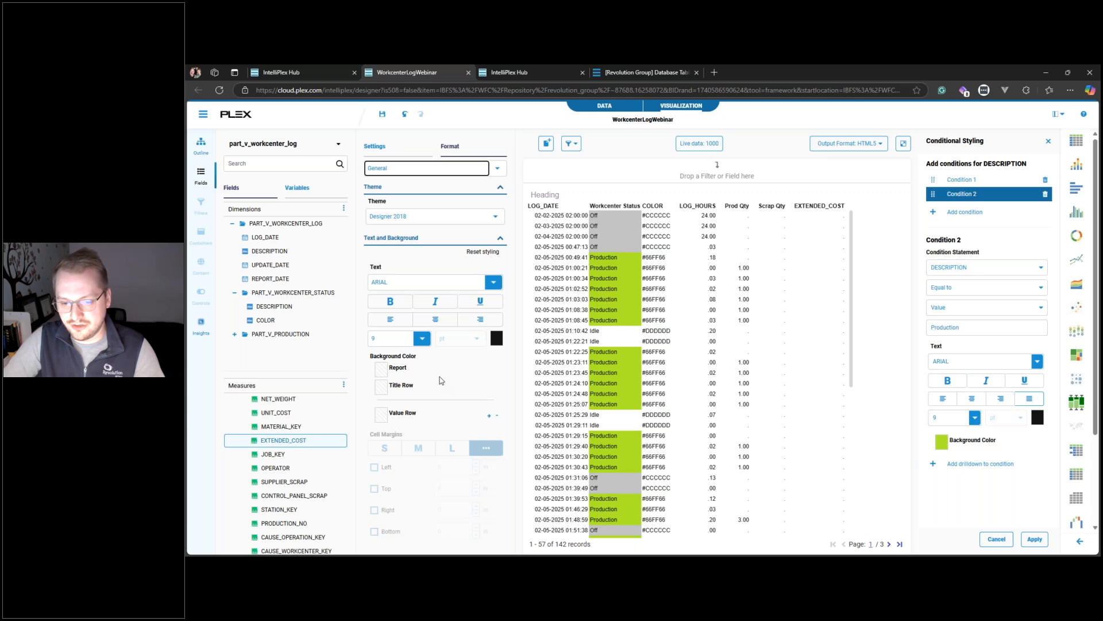
click(495, 168)
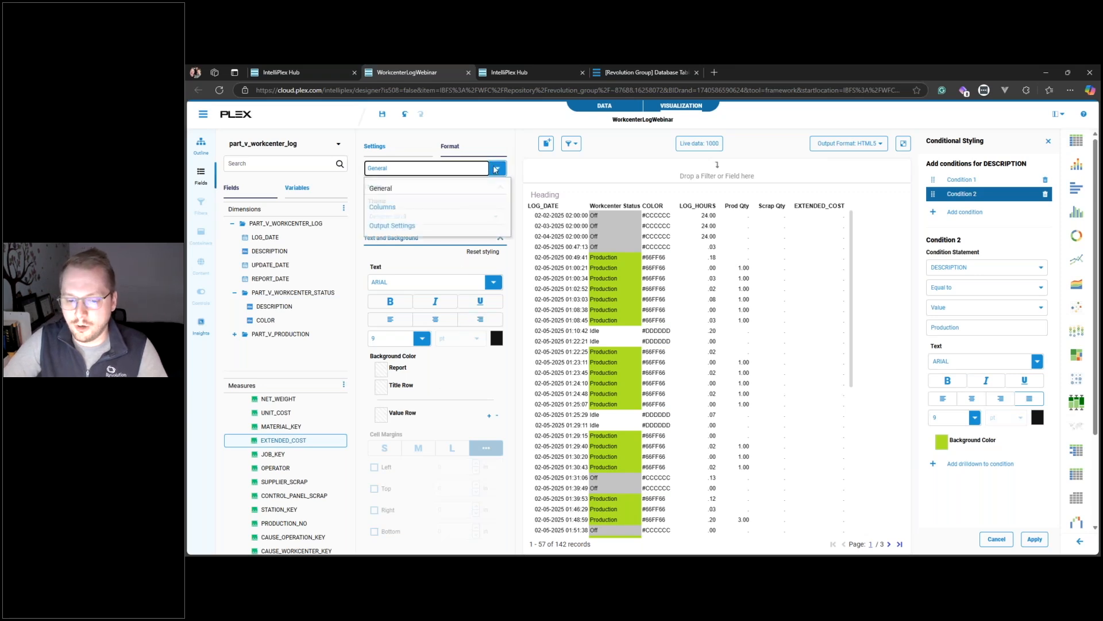
click(415, 208)
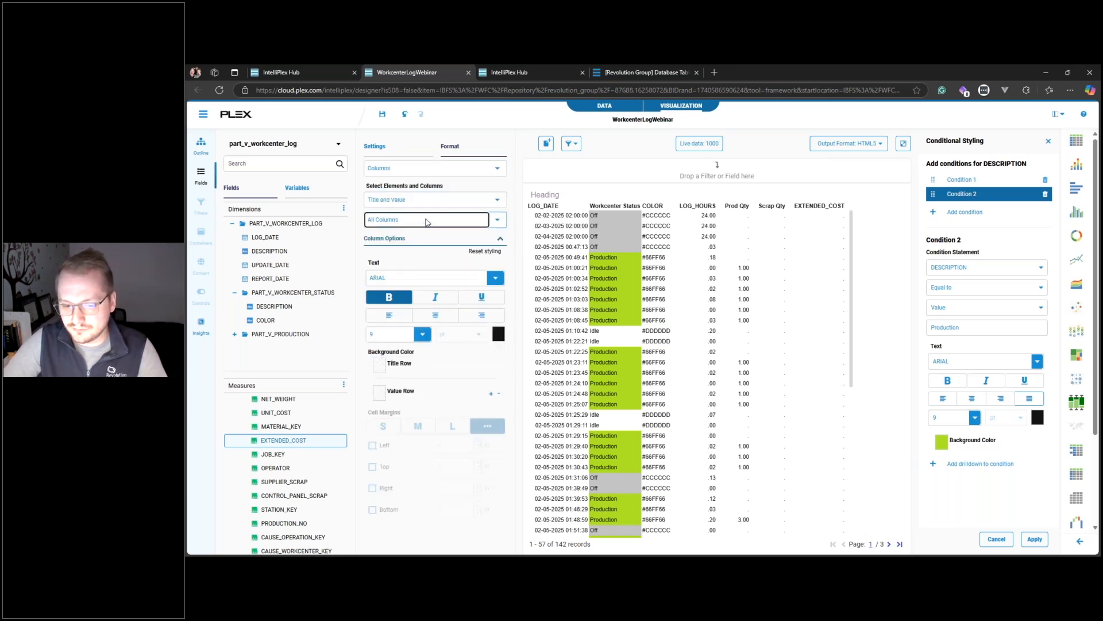
- Set the Workcenter Status column font size from 9 to 12
click(434, 218)
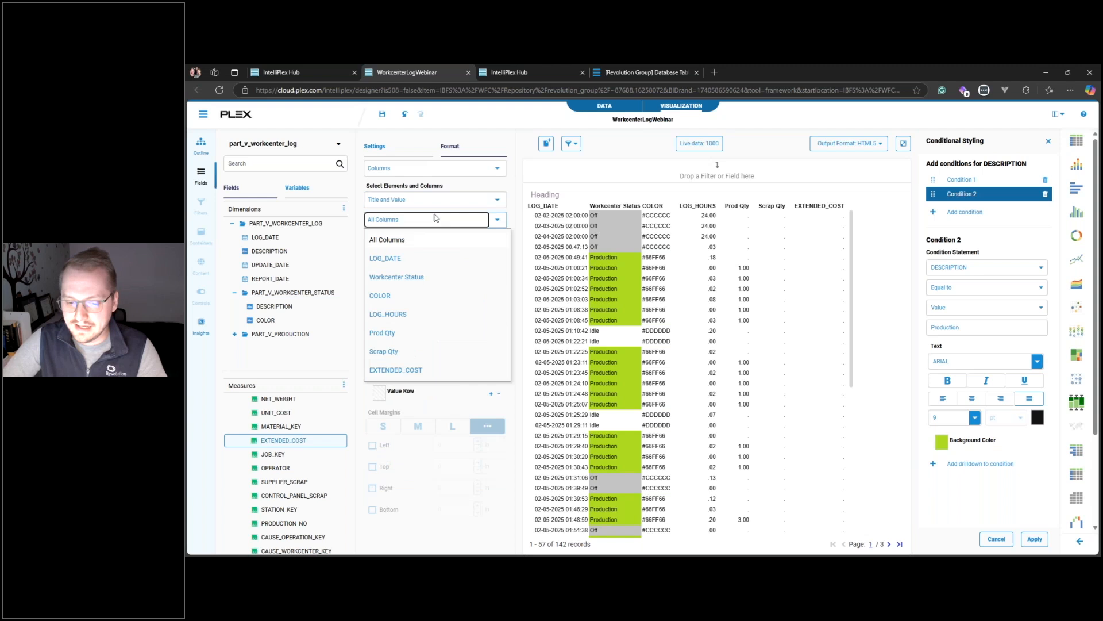
click(437, 278)
click(379, 333)
drag(380, 335, 347, 340)
text(12)
click(460, 363)
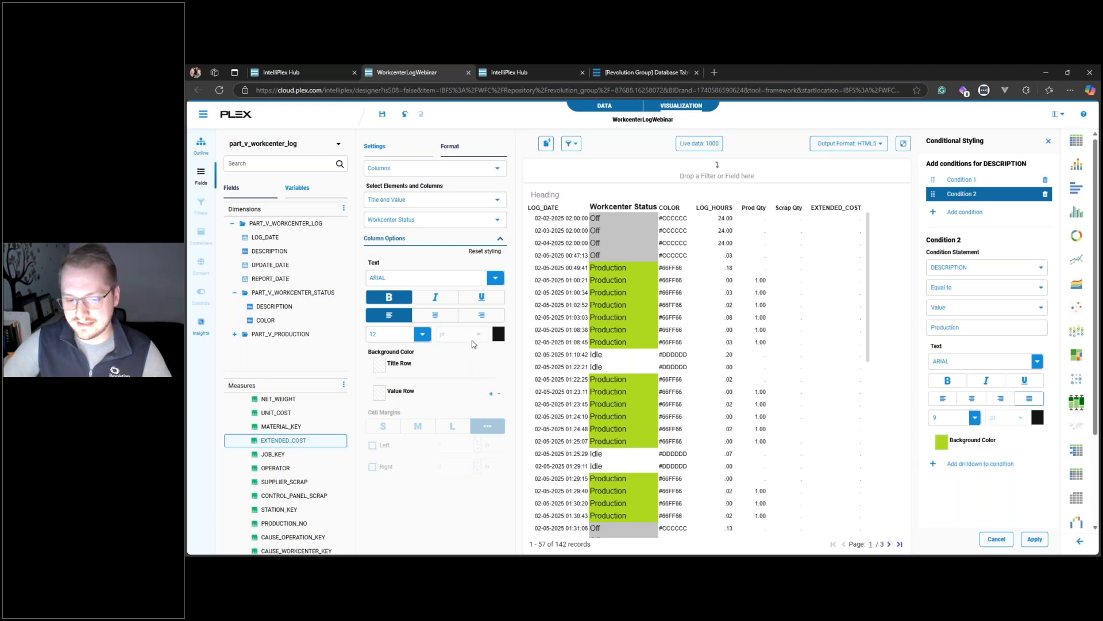
click(386, 151)
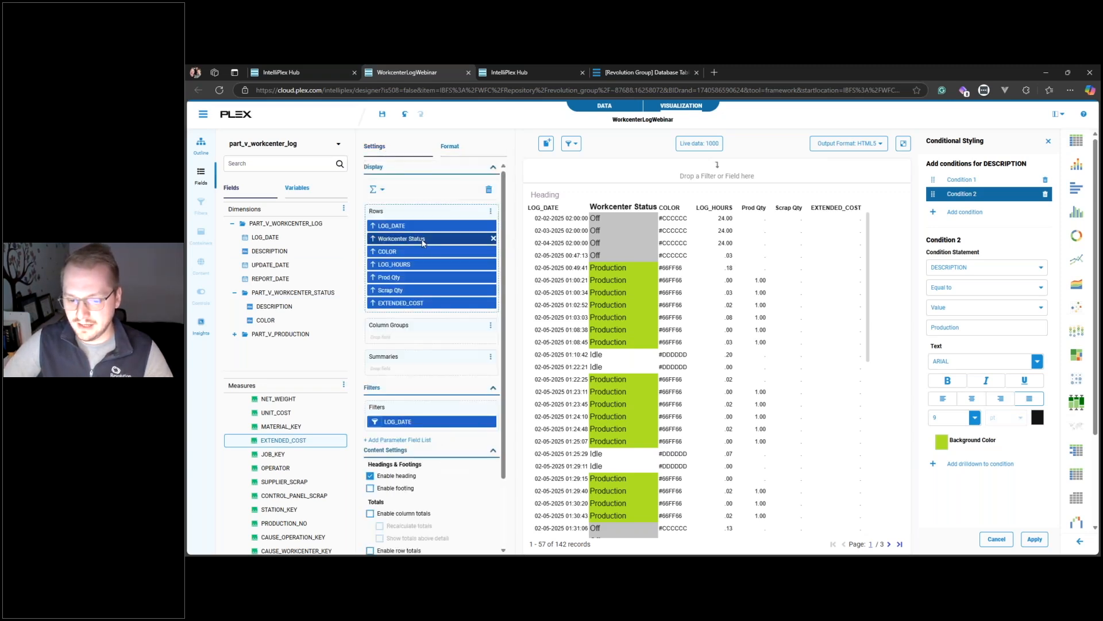
- Remove the COLOR field, save the visualization, and disable the table heading
click(494, 253)
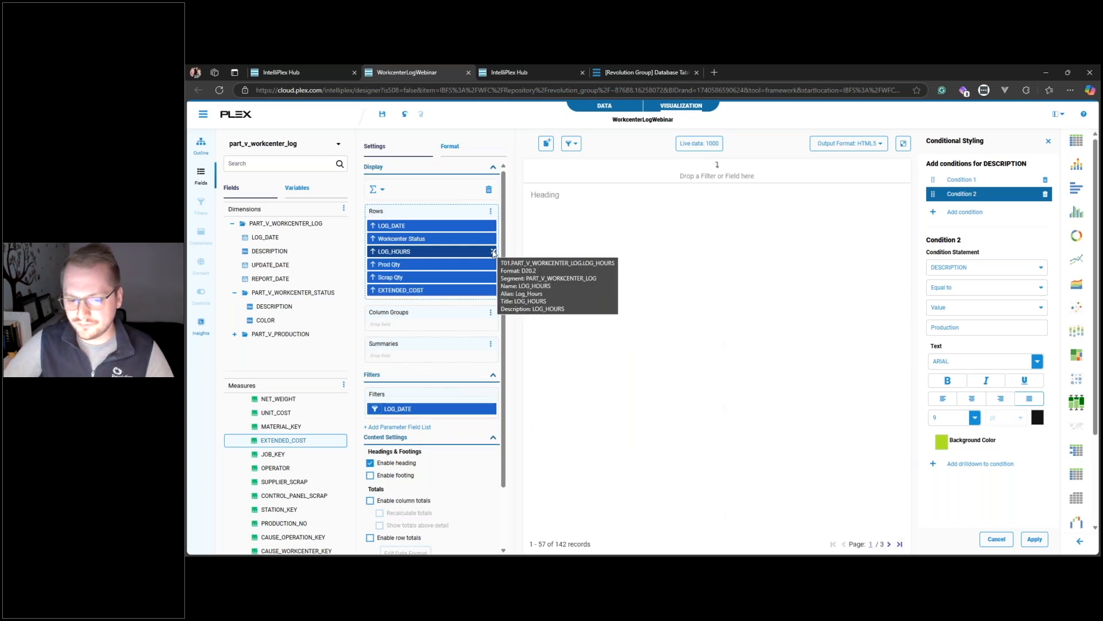
click(383, 115)
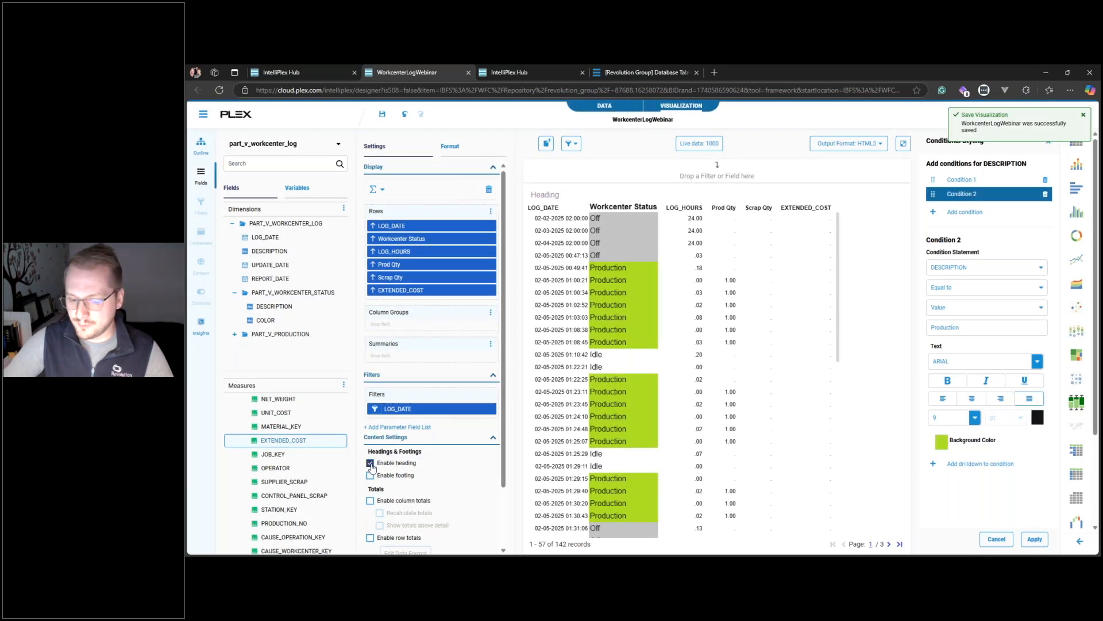
click(371, 464)
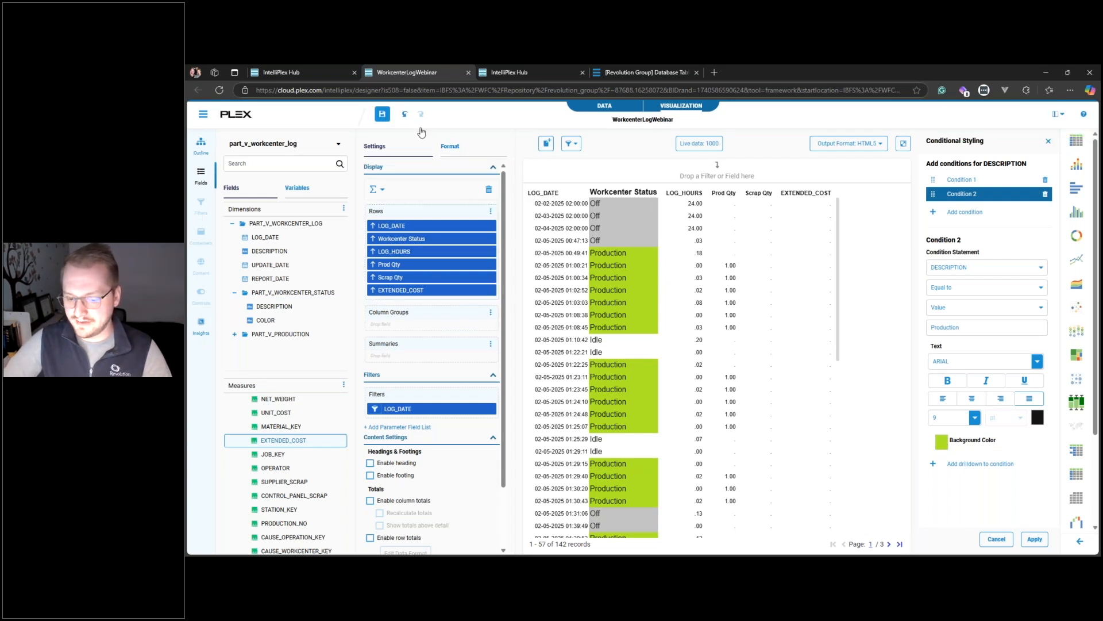
scroll(583, 285, down, 8)
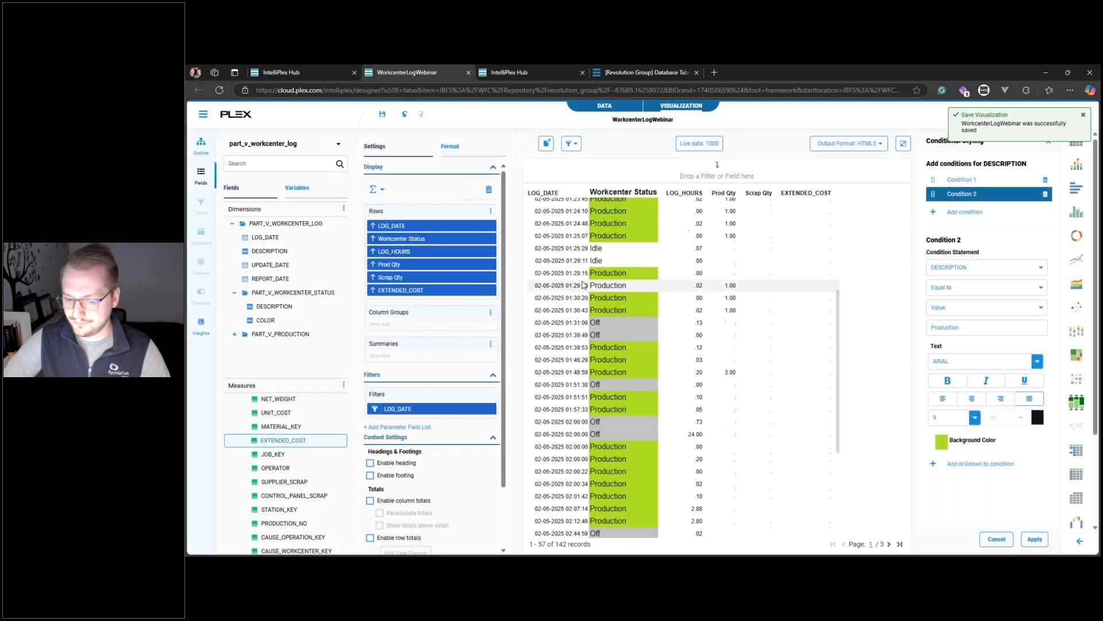
scroll(583, 285, up, 7)
scroll(583, 285, up, 1)
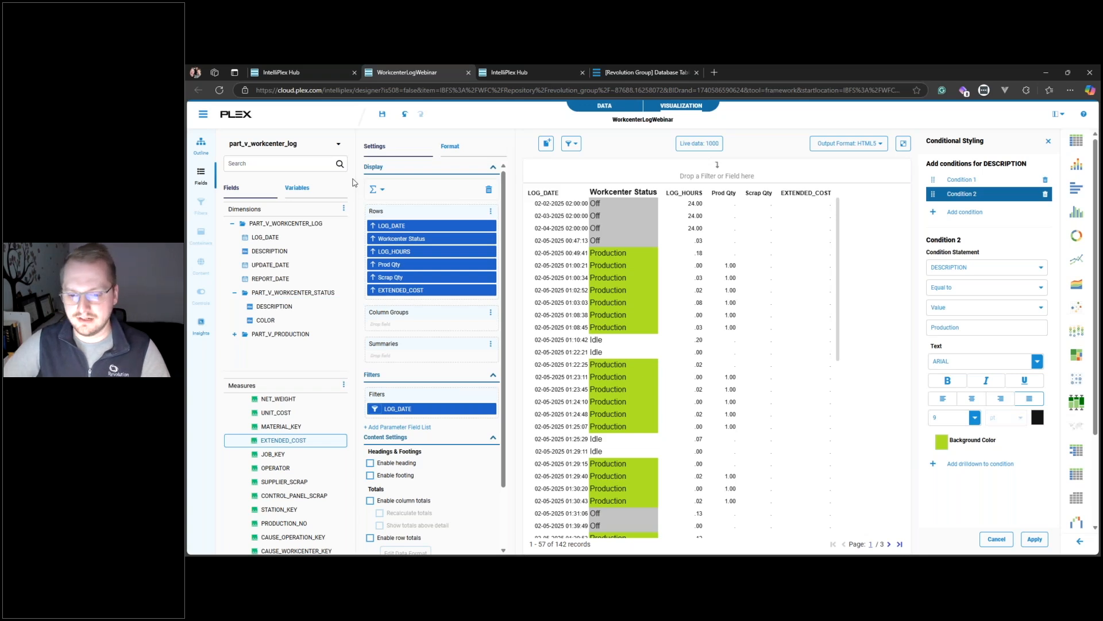
- Close the WorkcenterLogWebinar designer and start a new Assemble Visualizations item
click(202, 120)
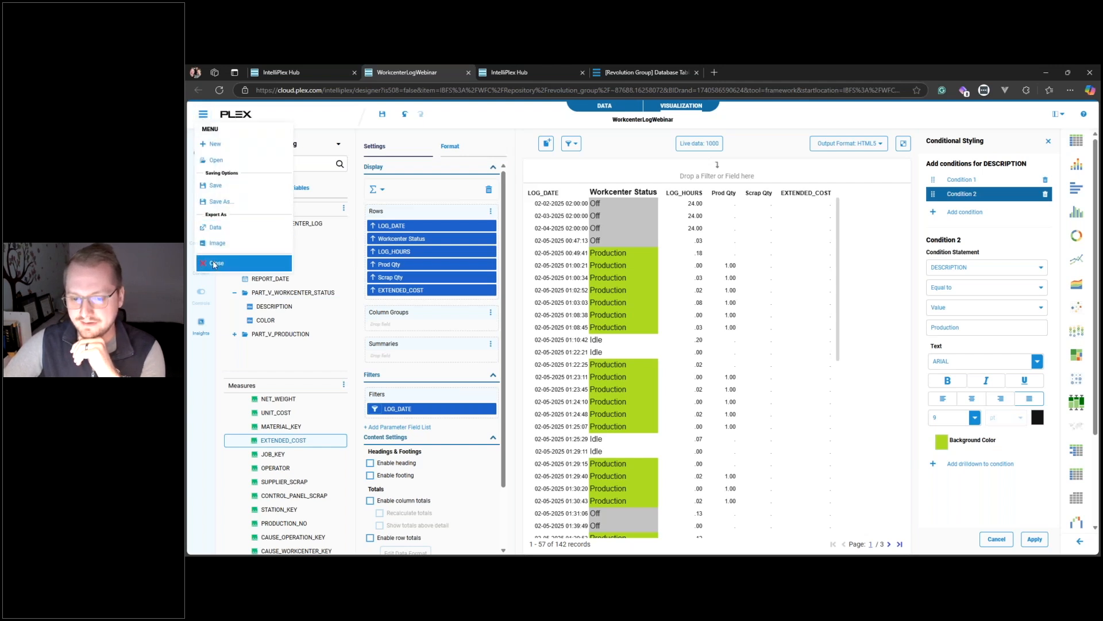
click(214, 265)
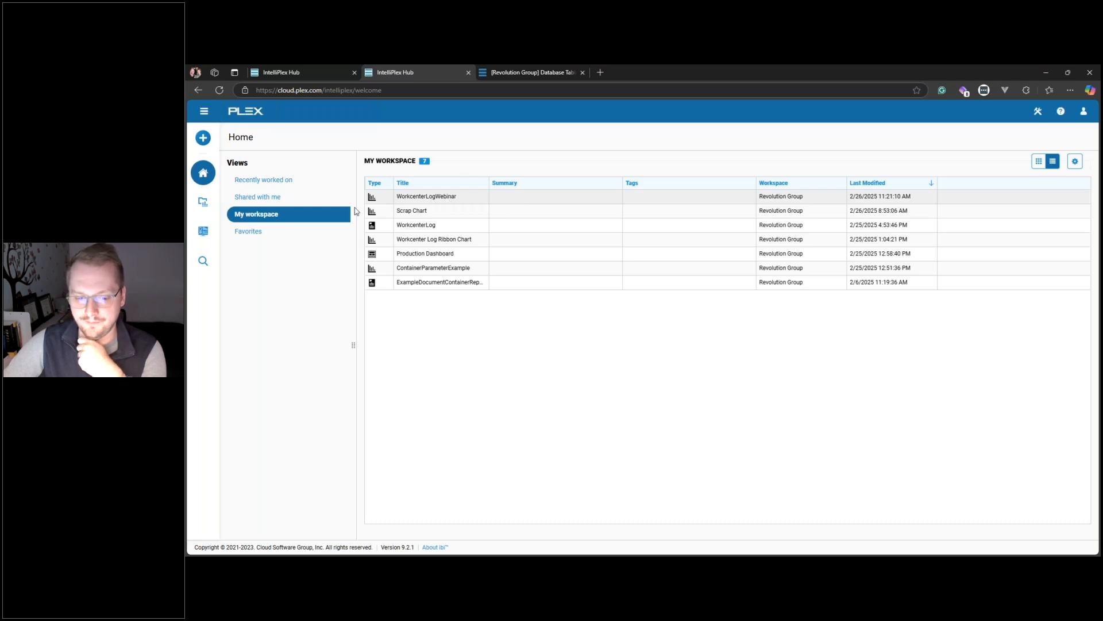
click(208, 141)
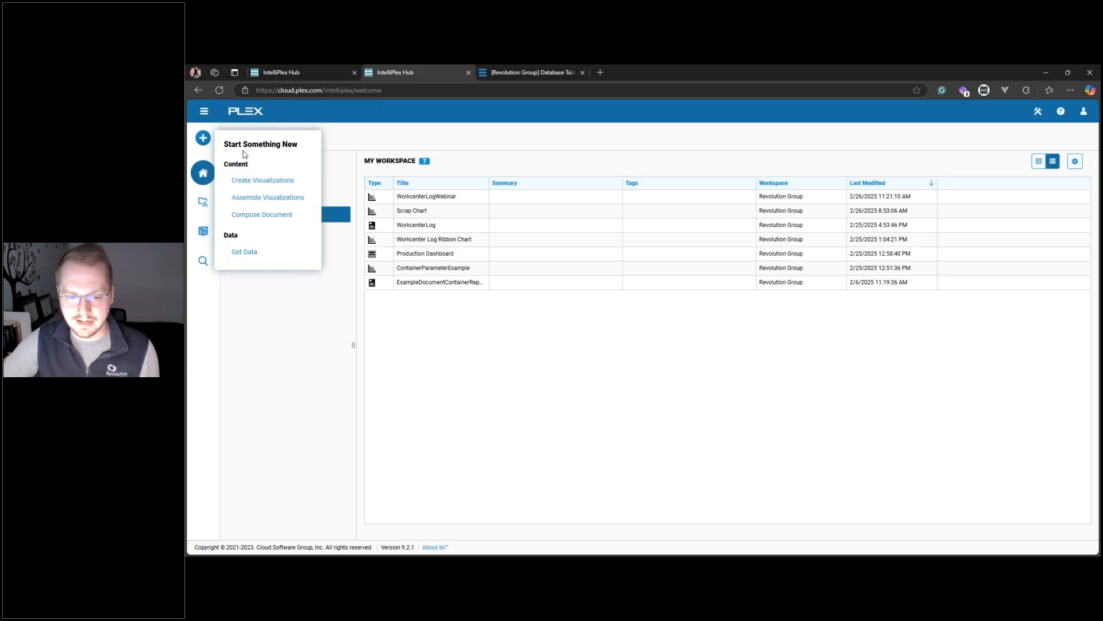
click(281, 323)
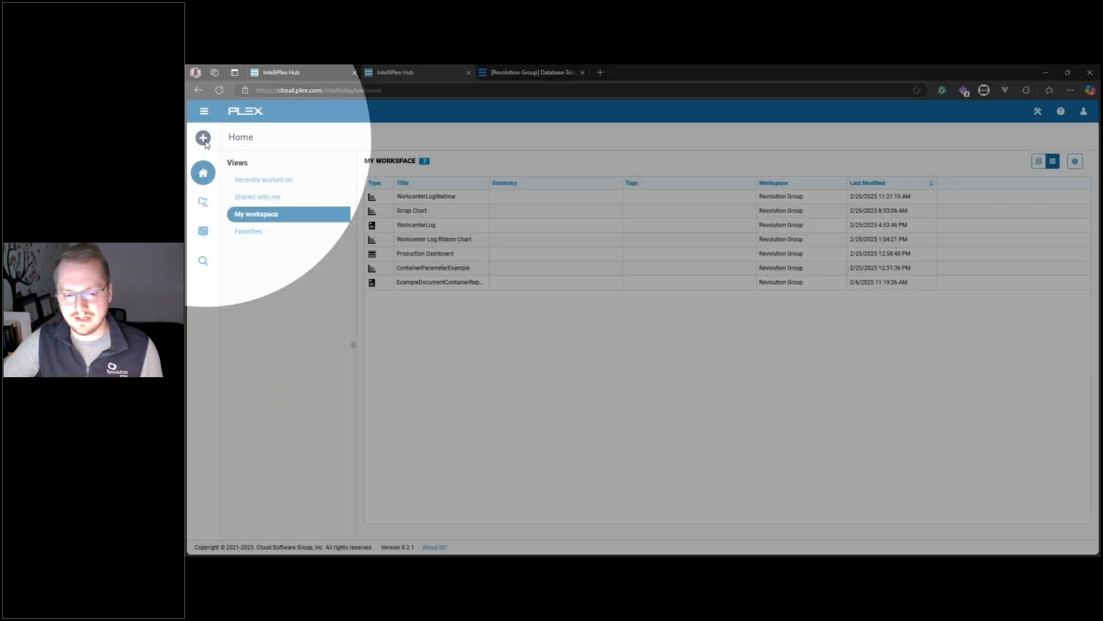
click(205, 140)
click(273, 199)
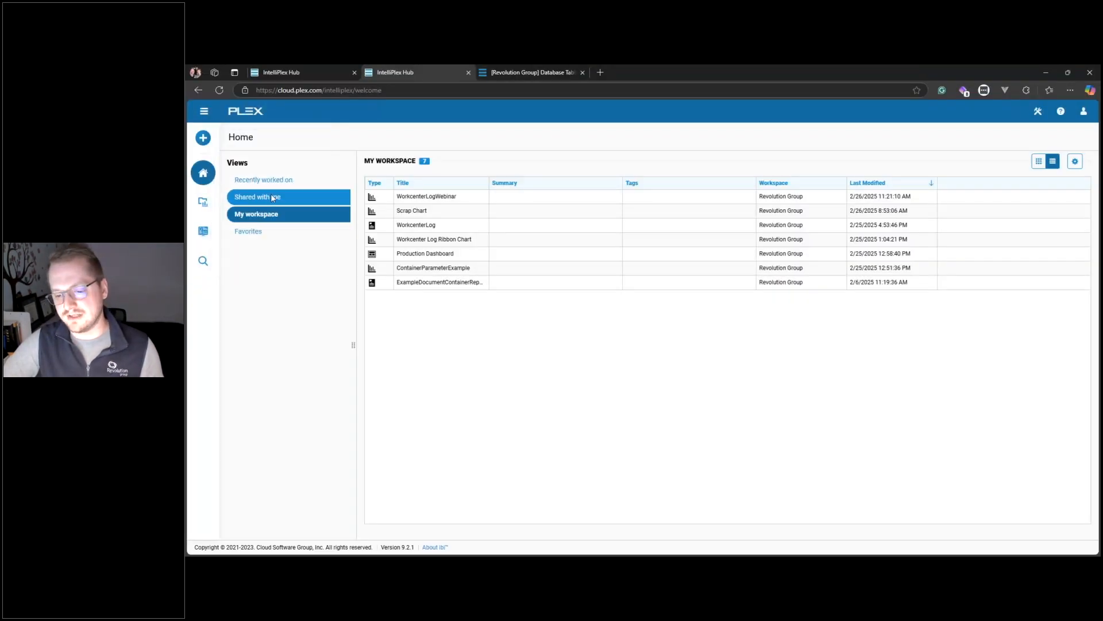
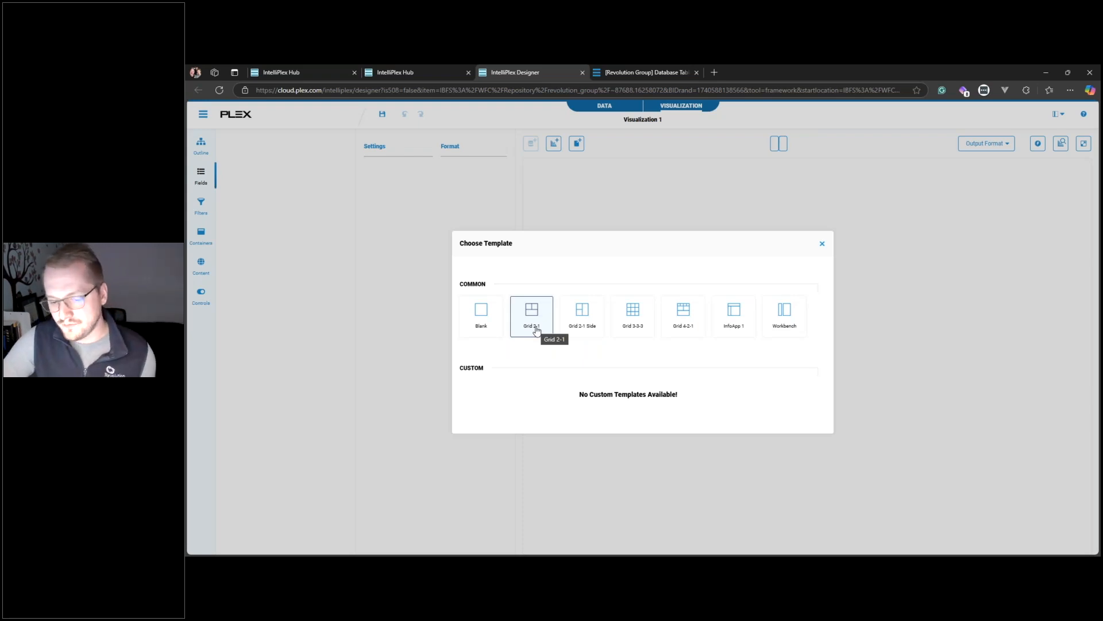
- Apply the Grid 2-1 template: two containers on top and one below
click(533, 325)
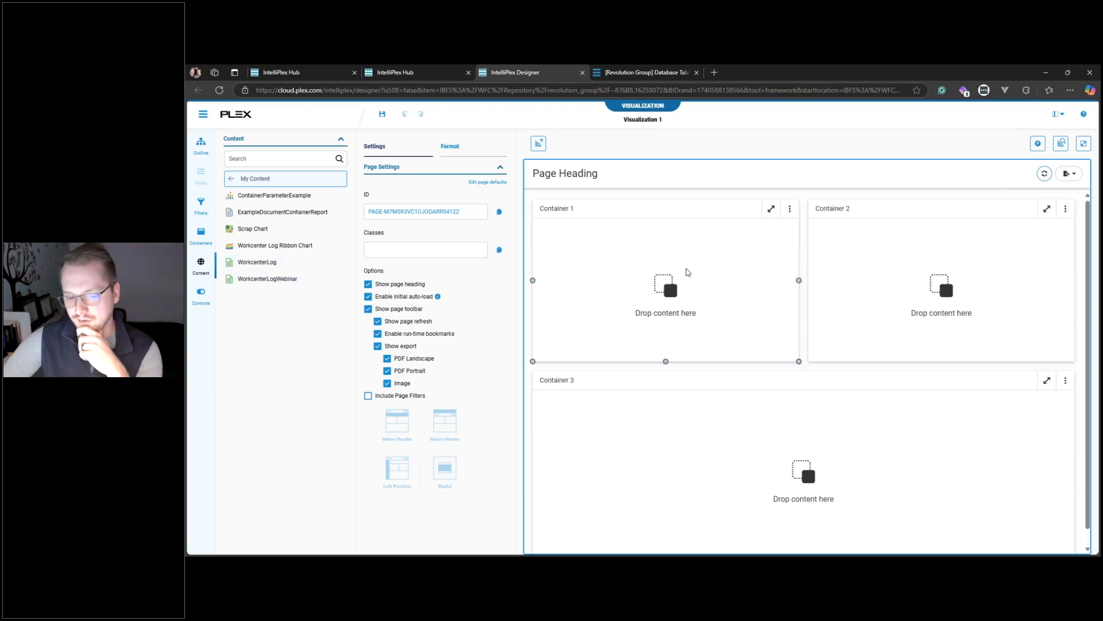
- Place the WorkcenterLogWebinar grid in Container 2 and the Scrap Chart treemap in Container 1
drag(267, 283, 285, 295)
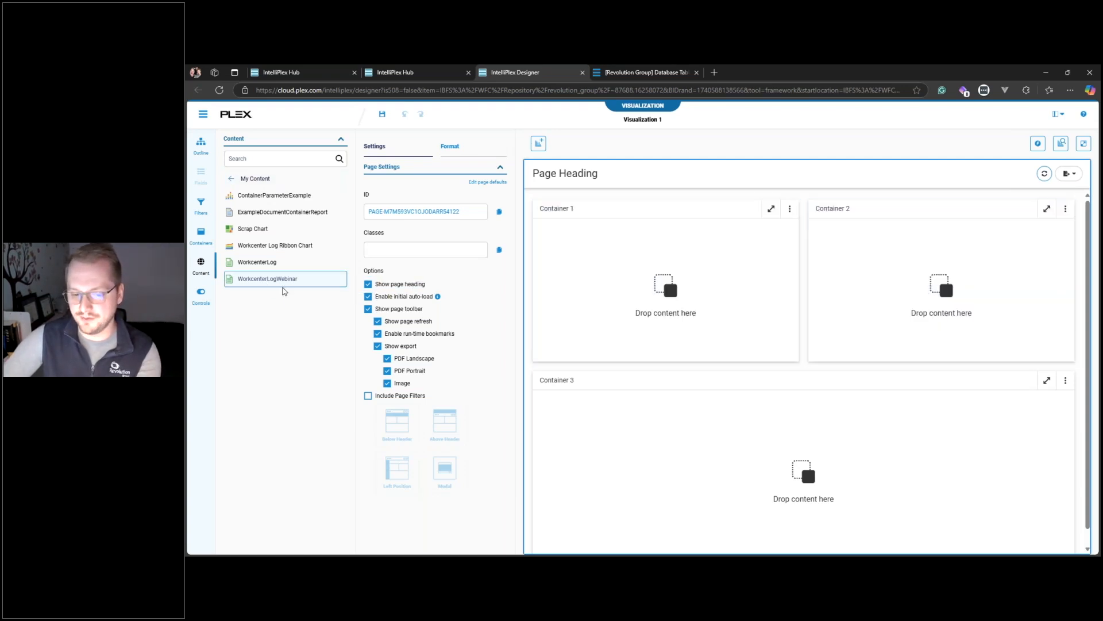
click(231, 179)
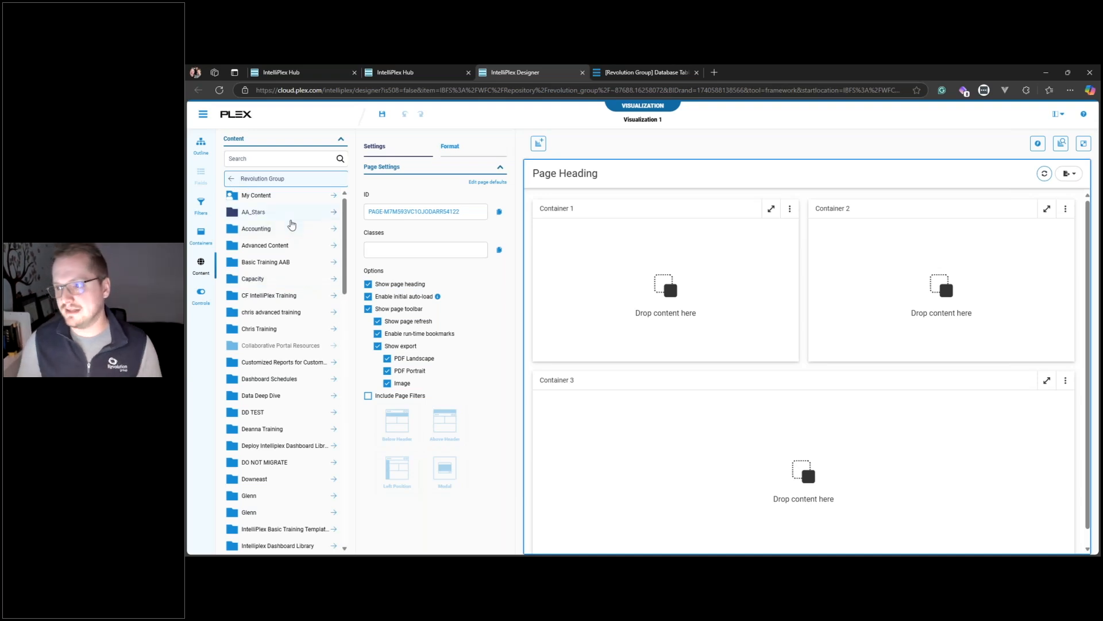
click(277, 198)
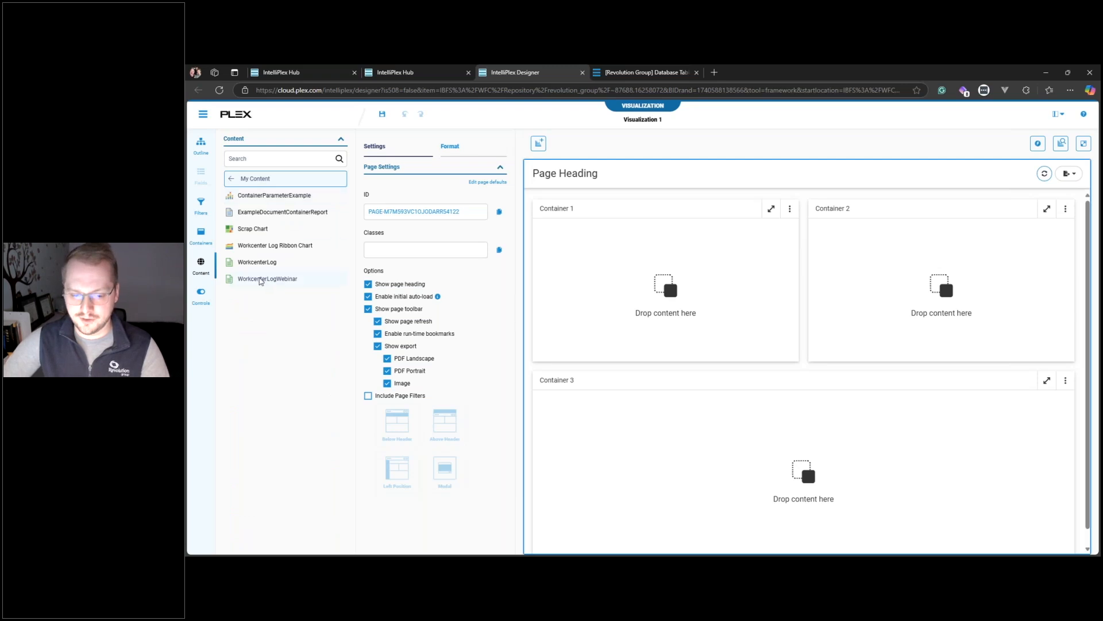
drag(261, 280, 878, 286)
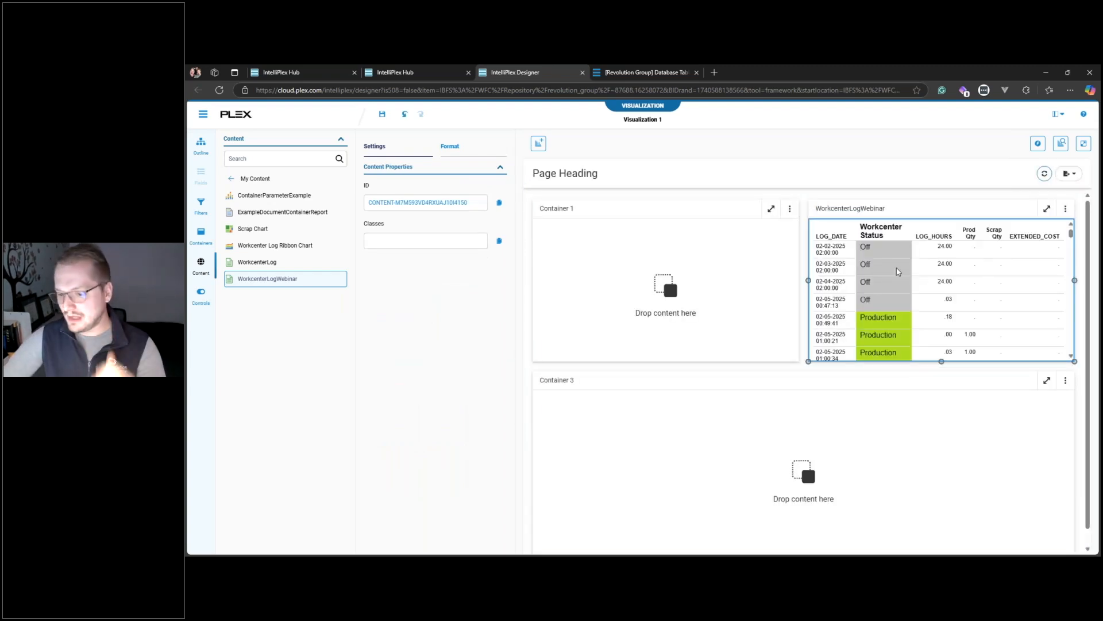
scroll(899, 271, down, 1)
scroll(898, 272, up, 1)
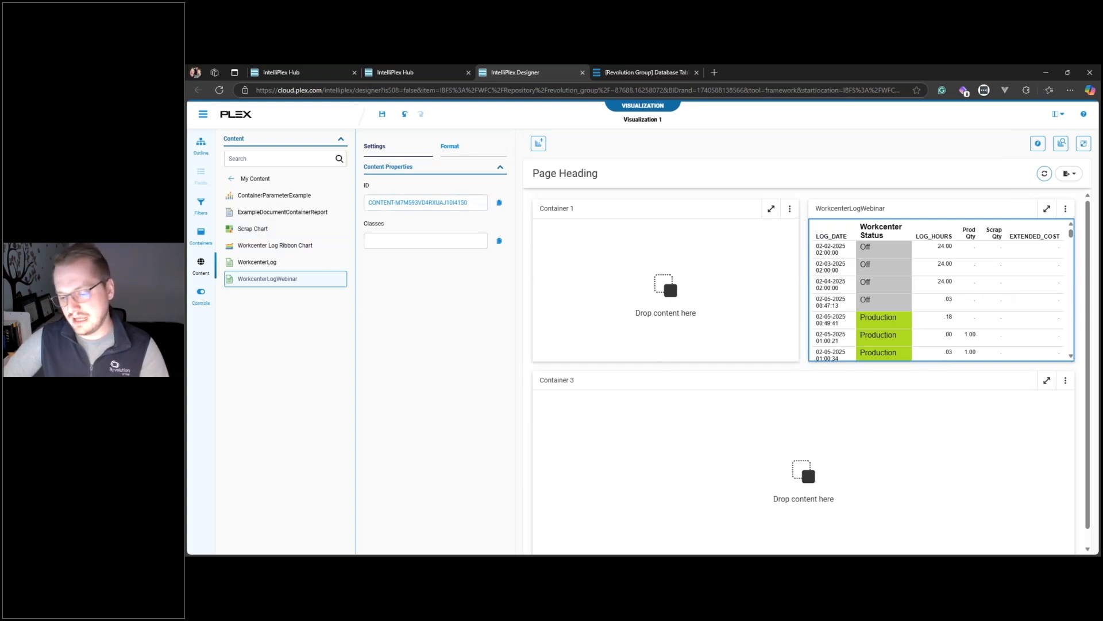
click(248, 232)
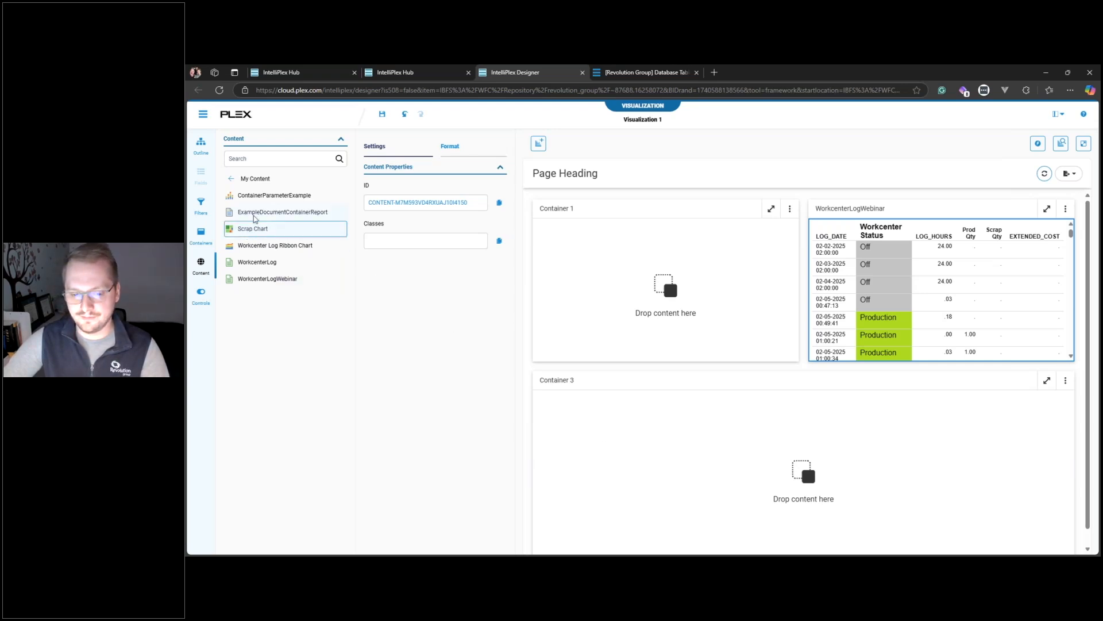
drag(251, 230, 661, 285)
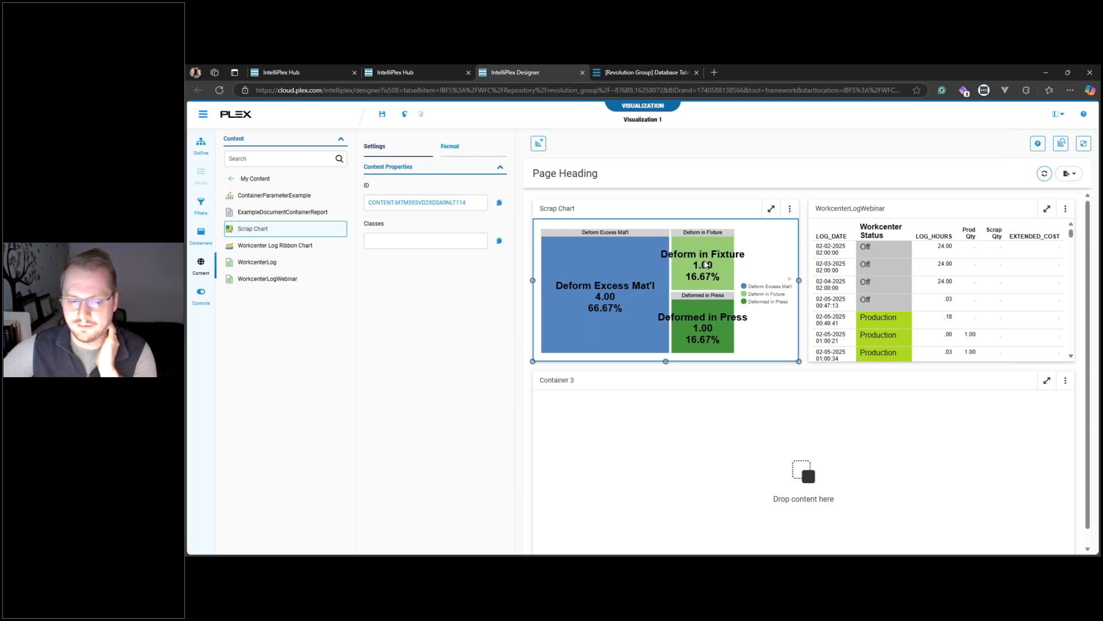
- Save the new dashboard to My Content titled 'Production Dashboard Webinar'
click(383, 115)
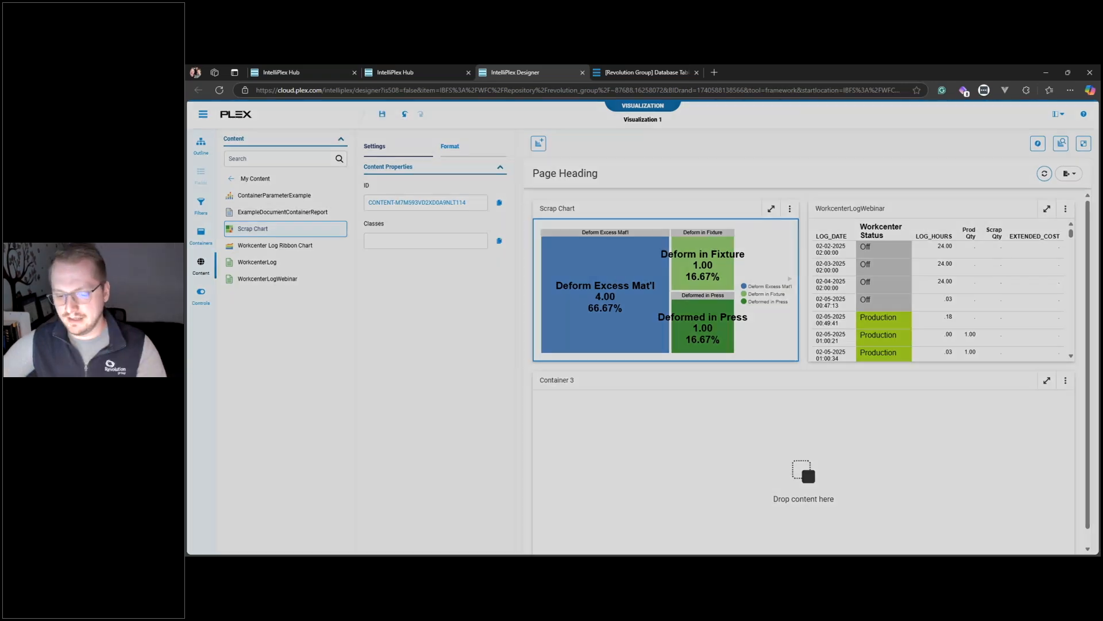
triple_click(561, 449)
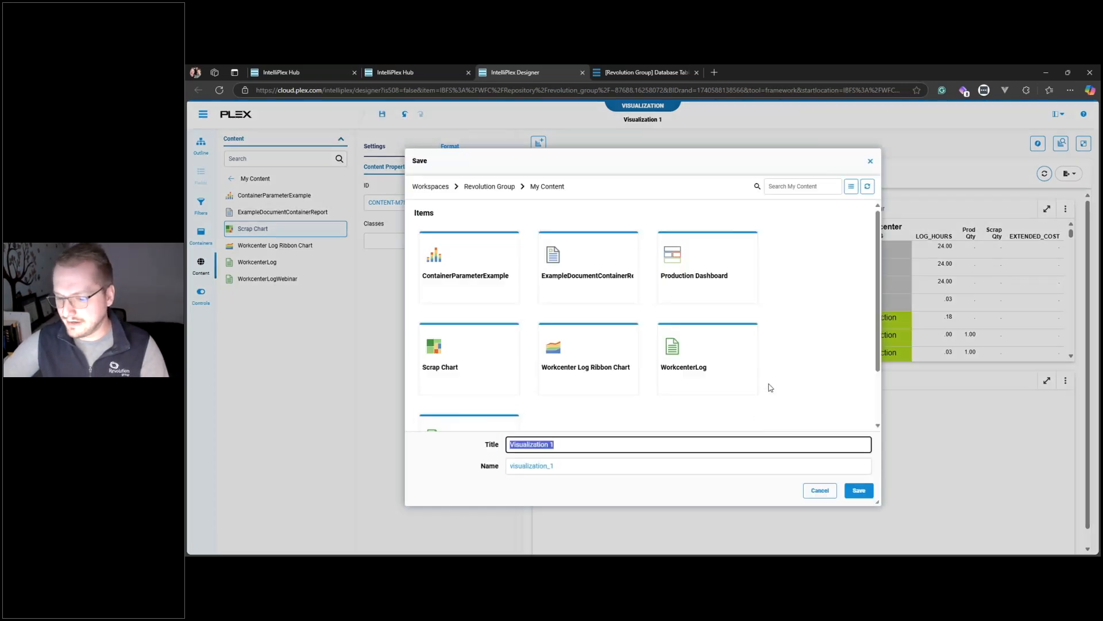
text(Prod)
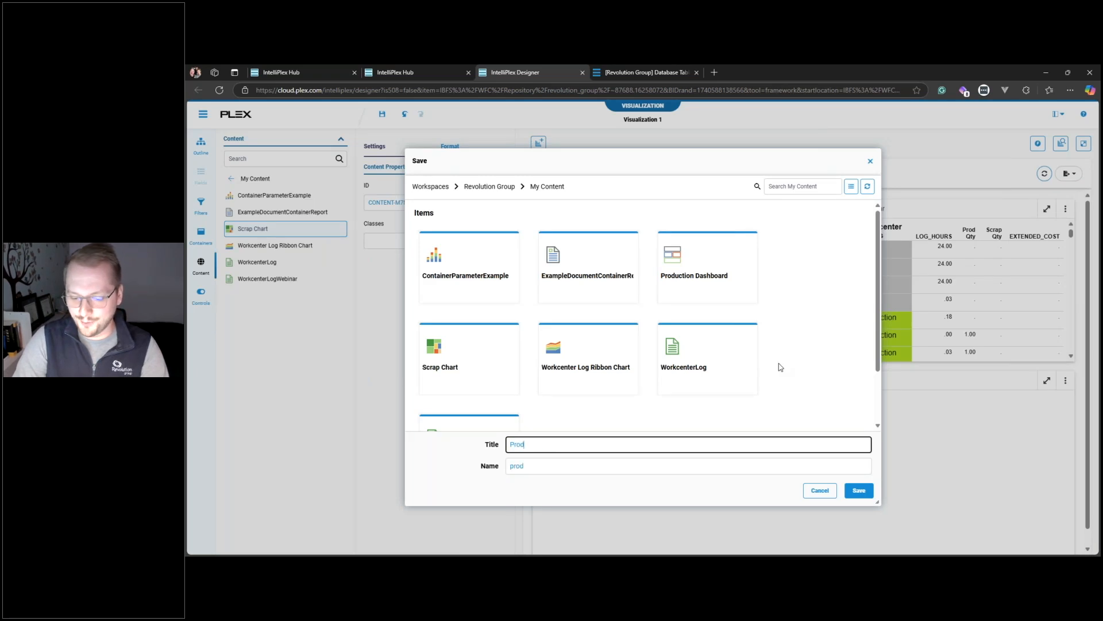
text(uction)
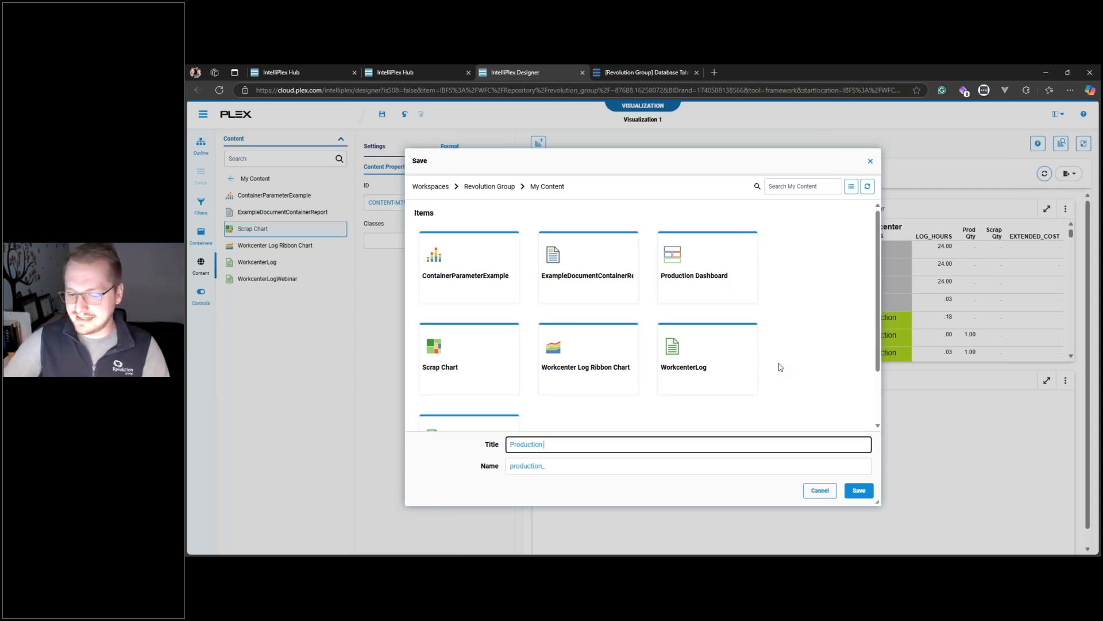
text(D)
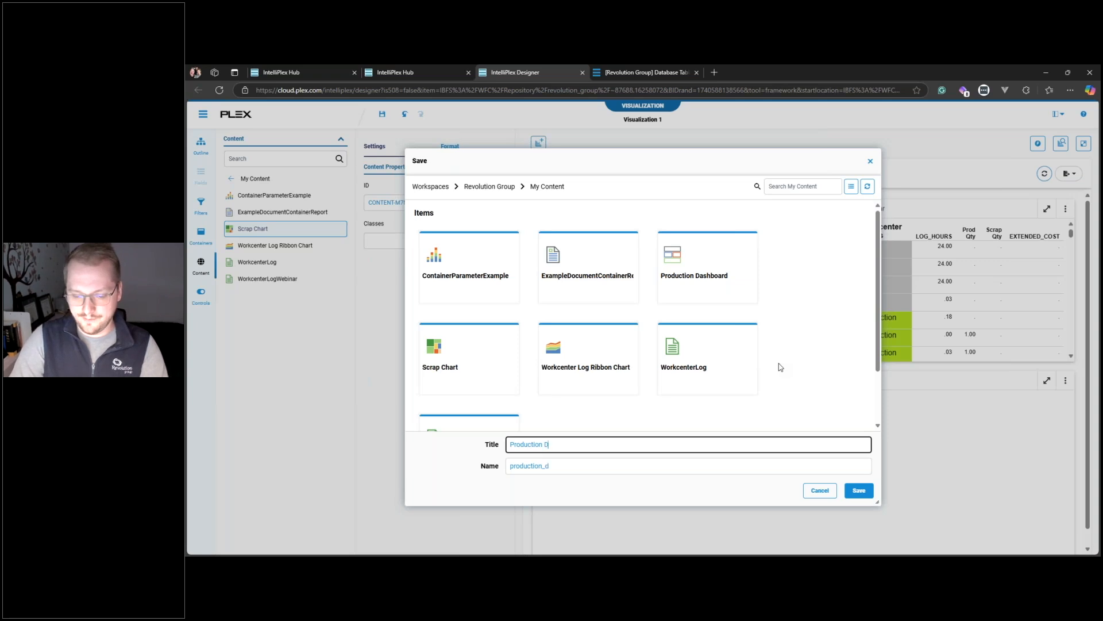
text(ashboard)
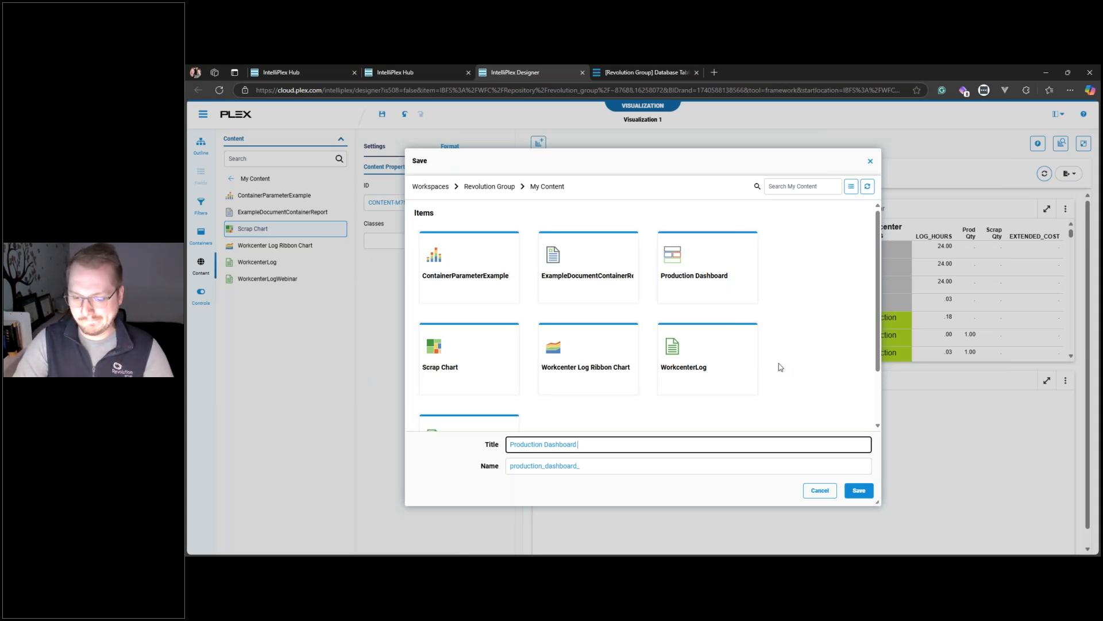
text(Webinar)
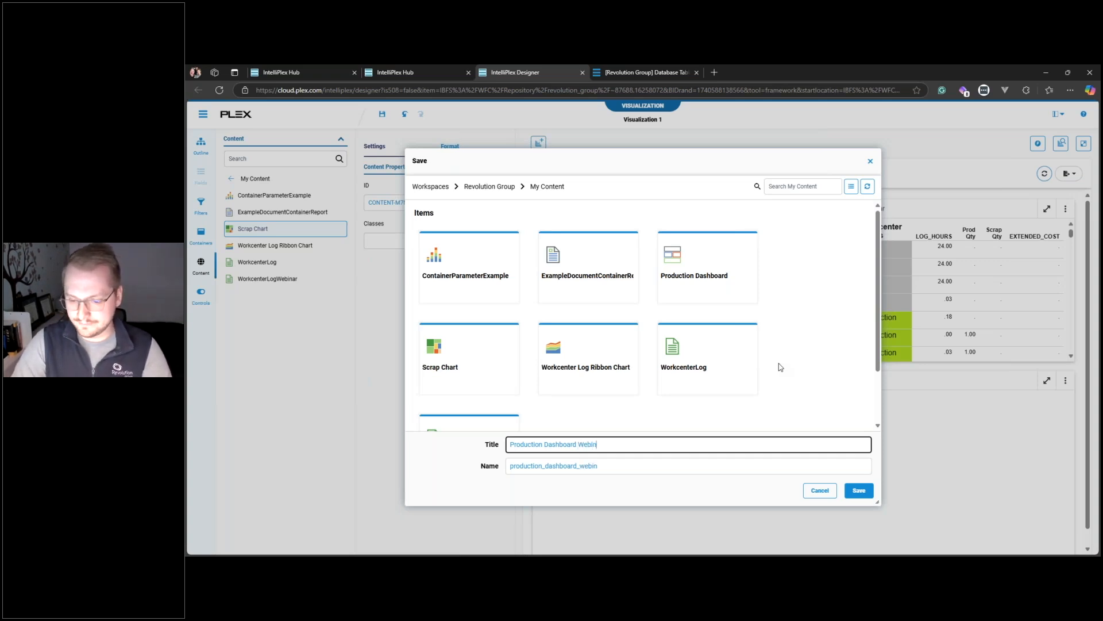
click(862, 498)
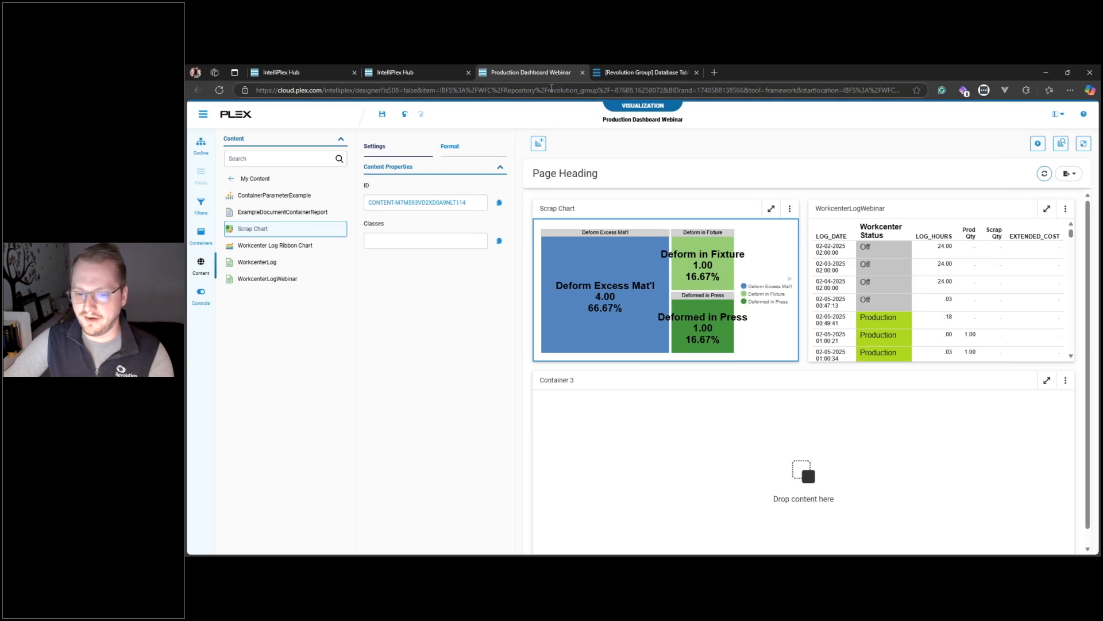
- Edit Scrap Chart from My workspace and view its part_v_scrap / part_v_workcenter data flow
click(317, 75)
right_click(418, 196)
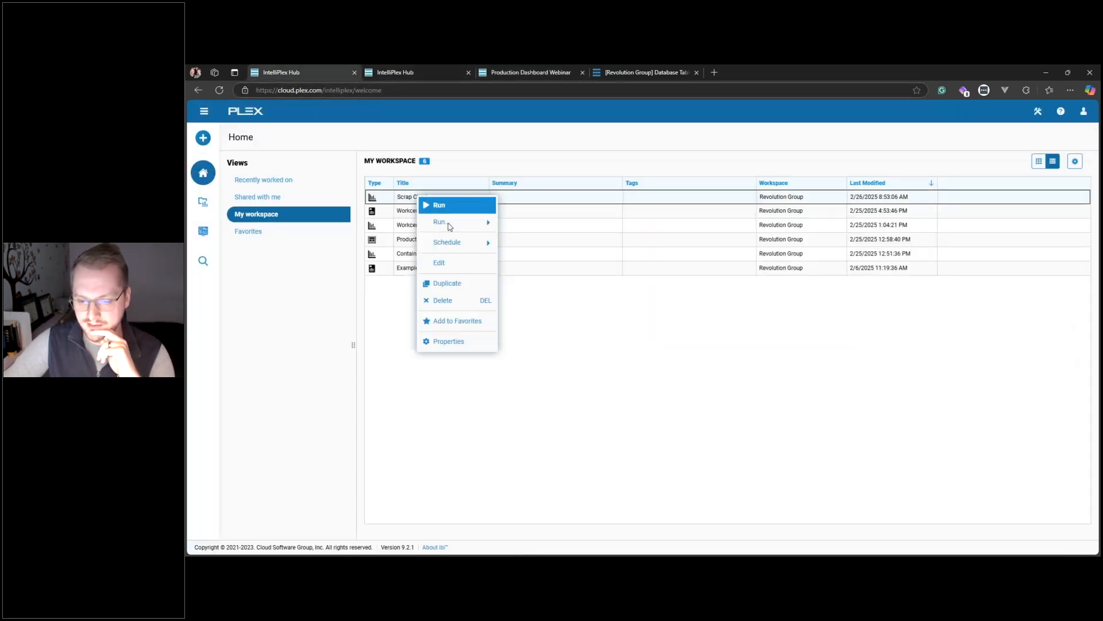
click(438, 263)
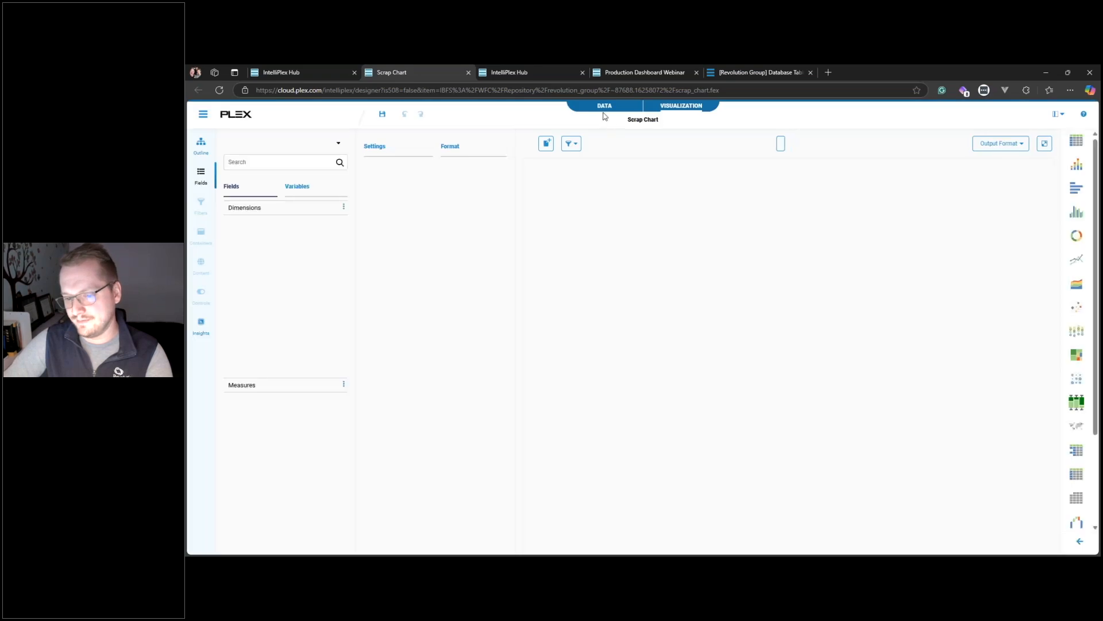
click(608, 108)
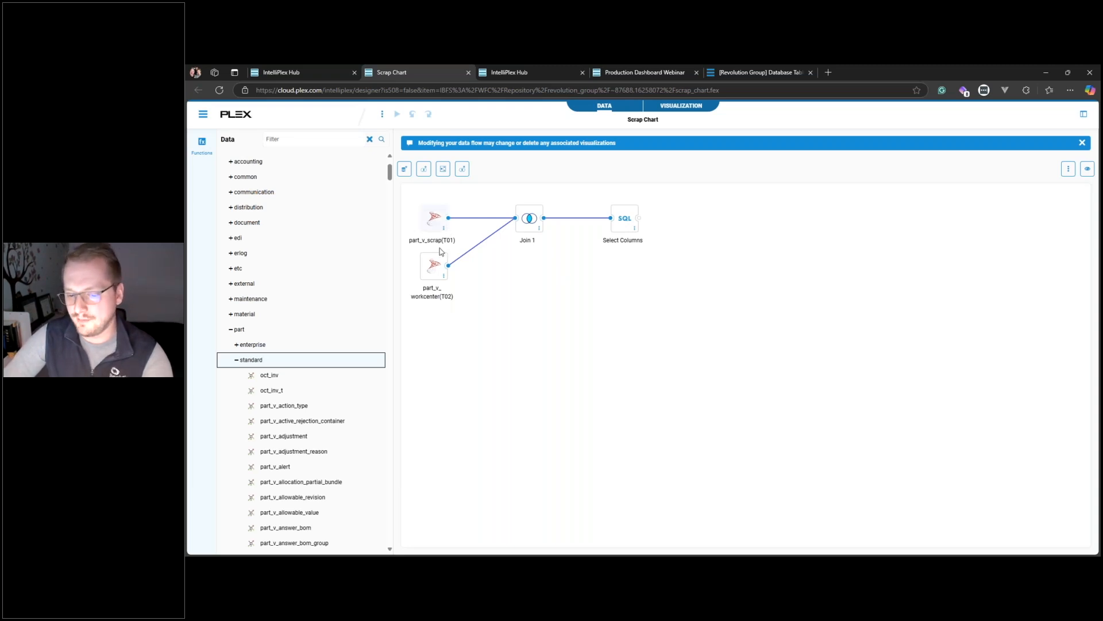
mouse_move(434, 272)
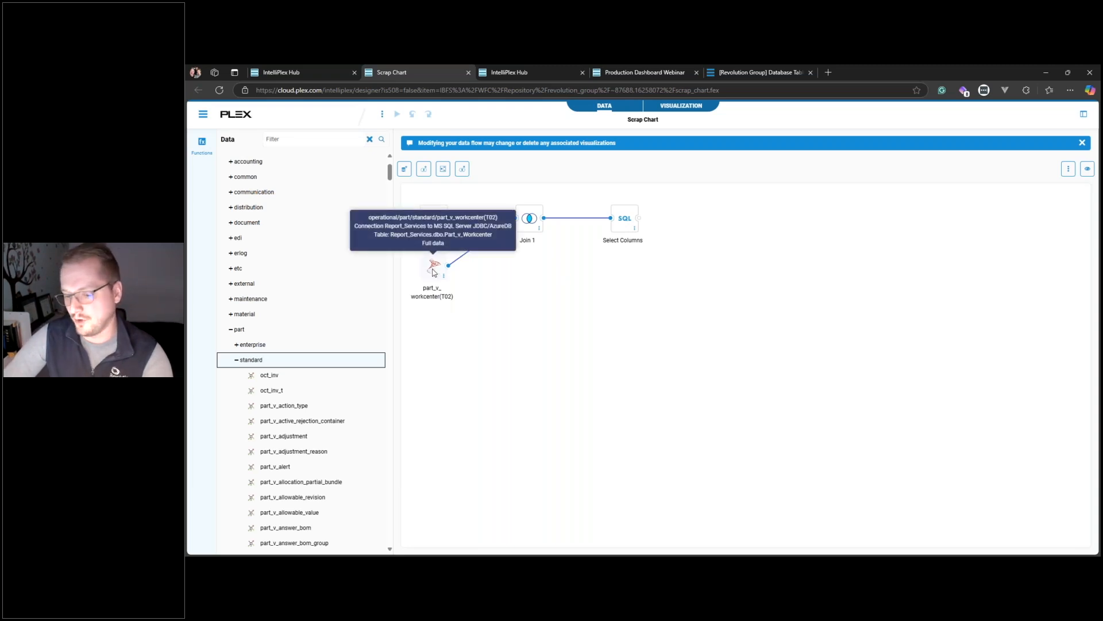
- Test adding NOTE to the Scrap Chart tooltip, then remove it so only QUANTITY remains
click(681, 107)
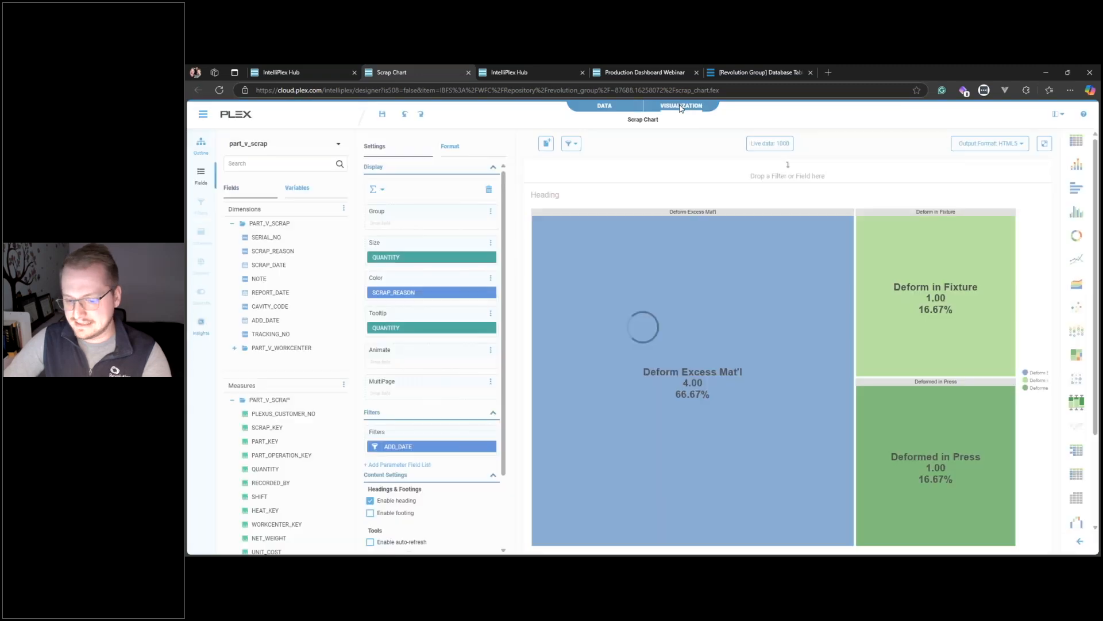
scroll(418, 362, down, 2)
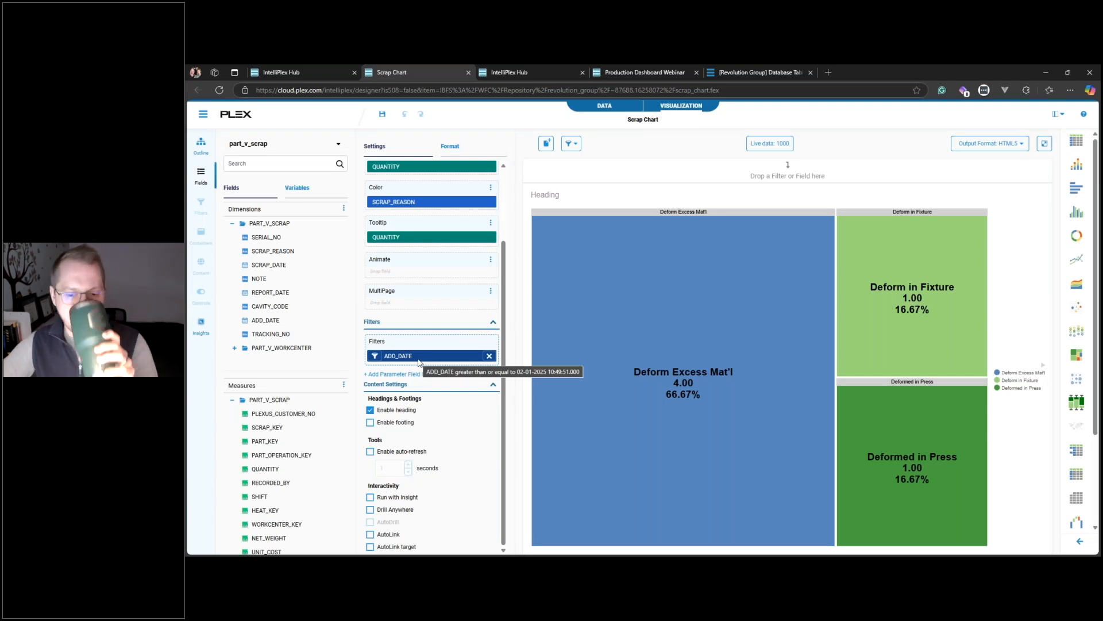
scroll(418, 339, up, 2)
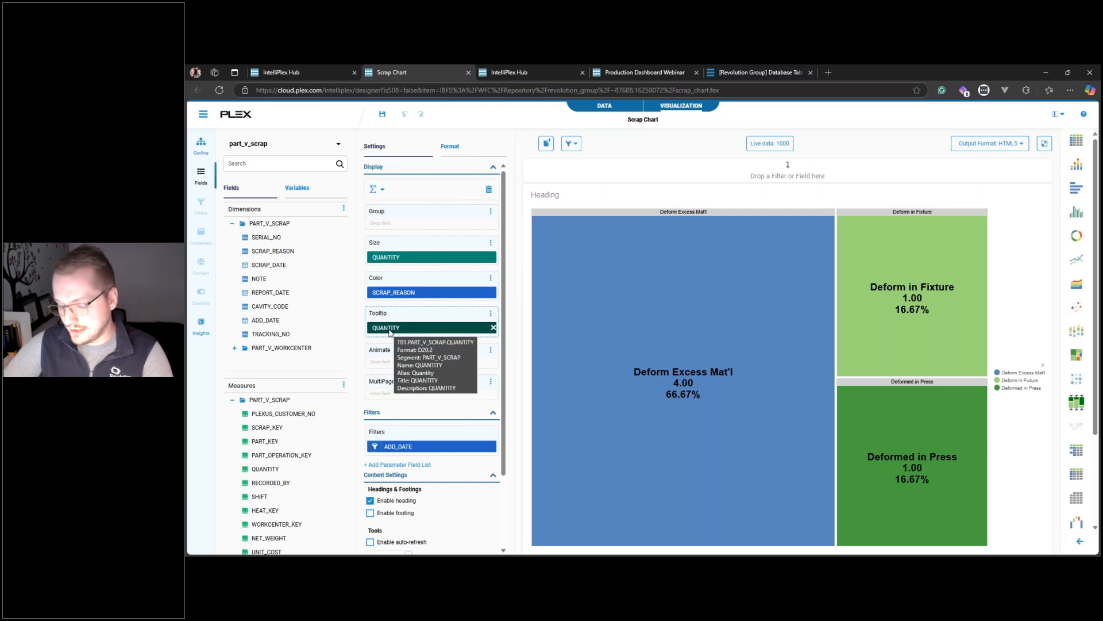
mouse_move(658, 337)
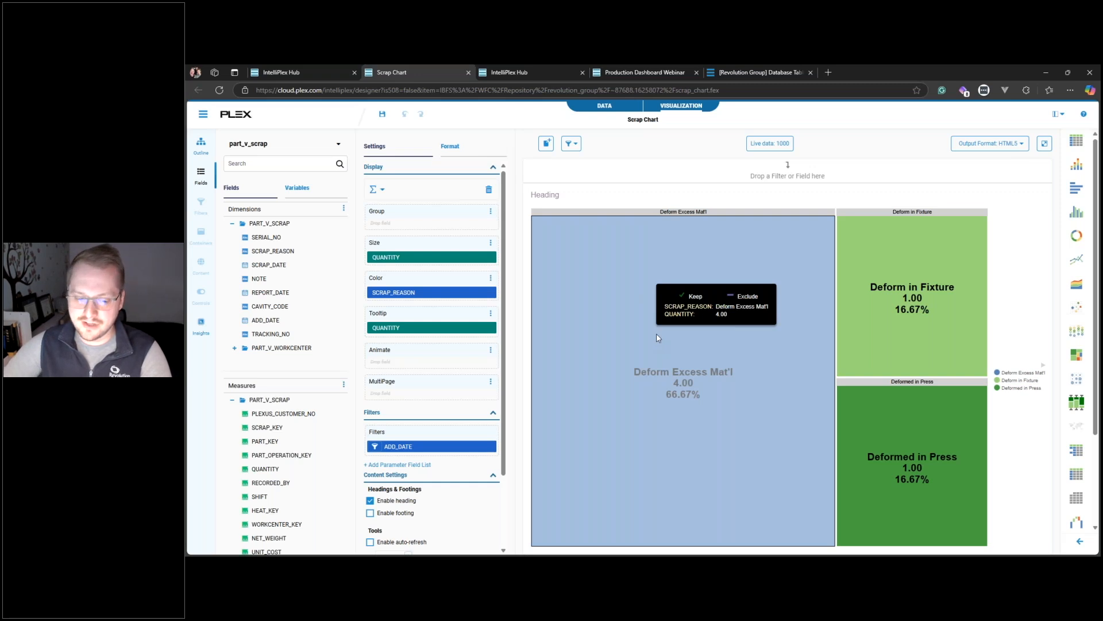
drag(259, 278, 403, 341)
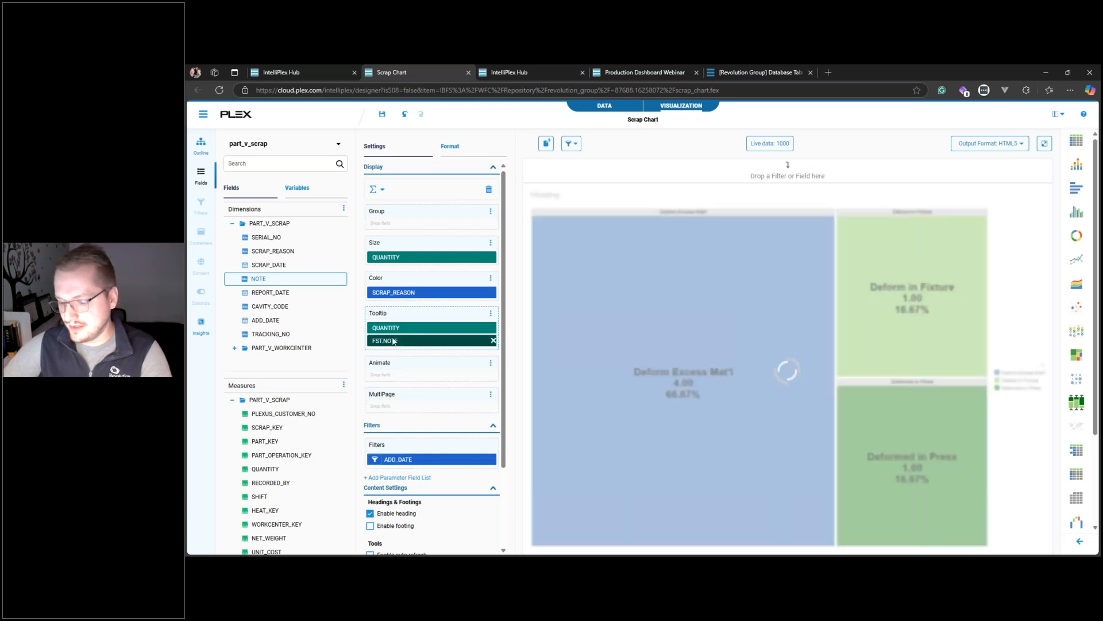
mouse_move(719, 331)
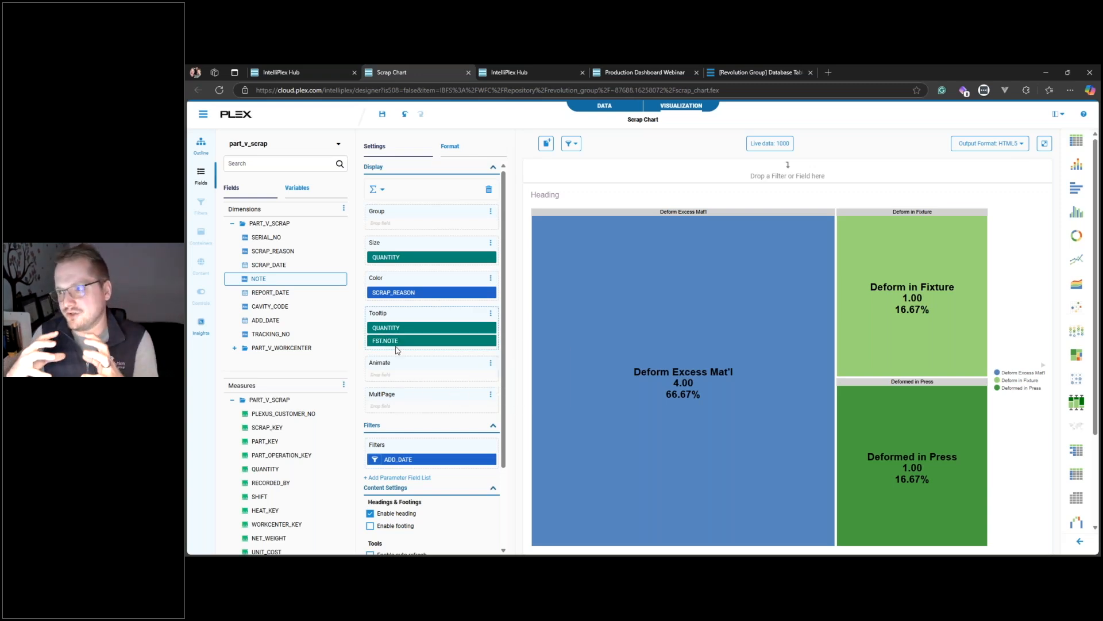
click(492, 341)
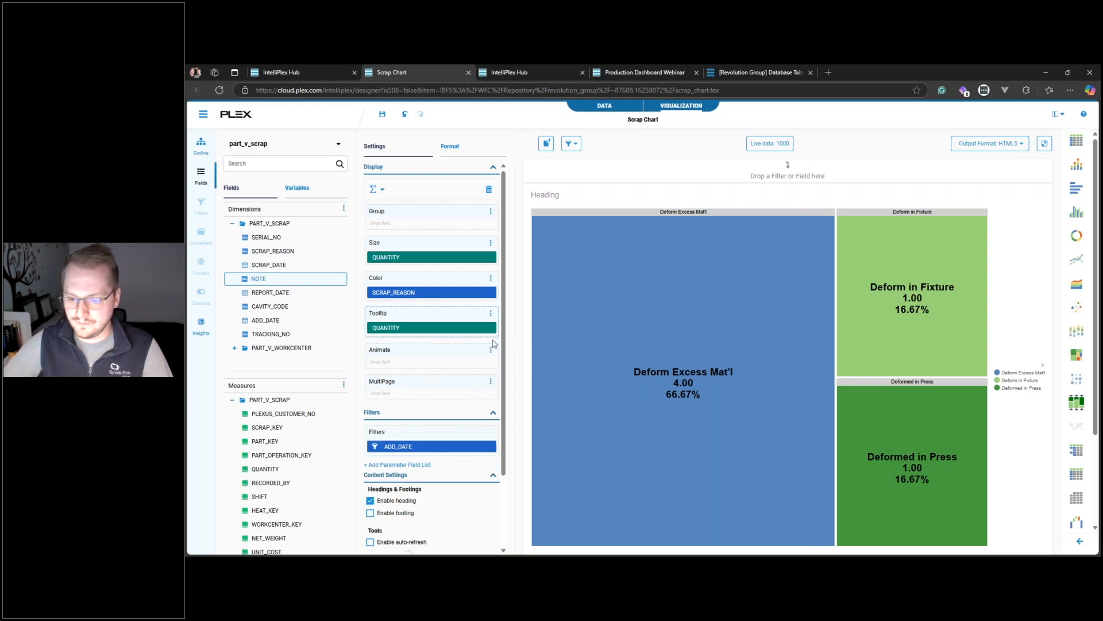
mouse_move(575, 217)
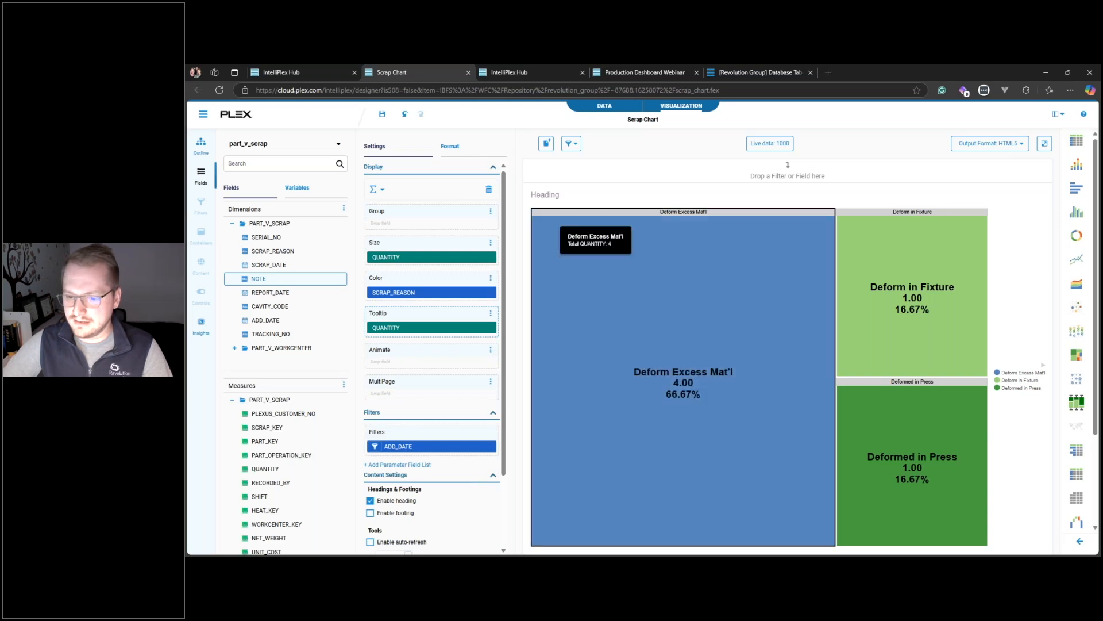
click(645, 74)
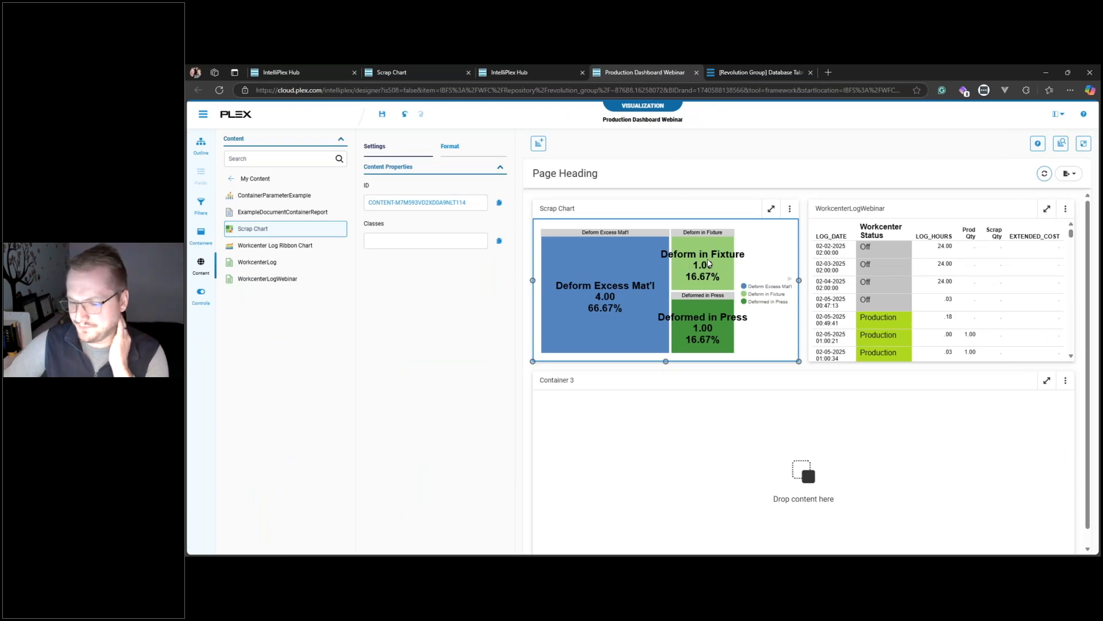
click(416, 76)
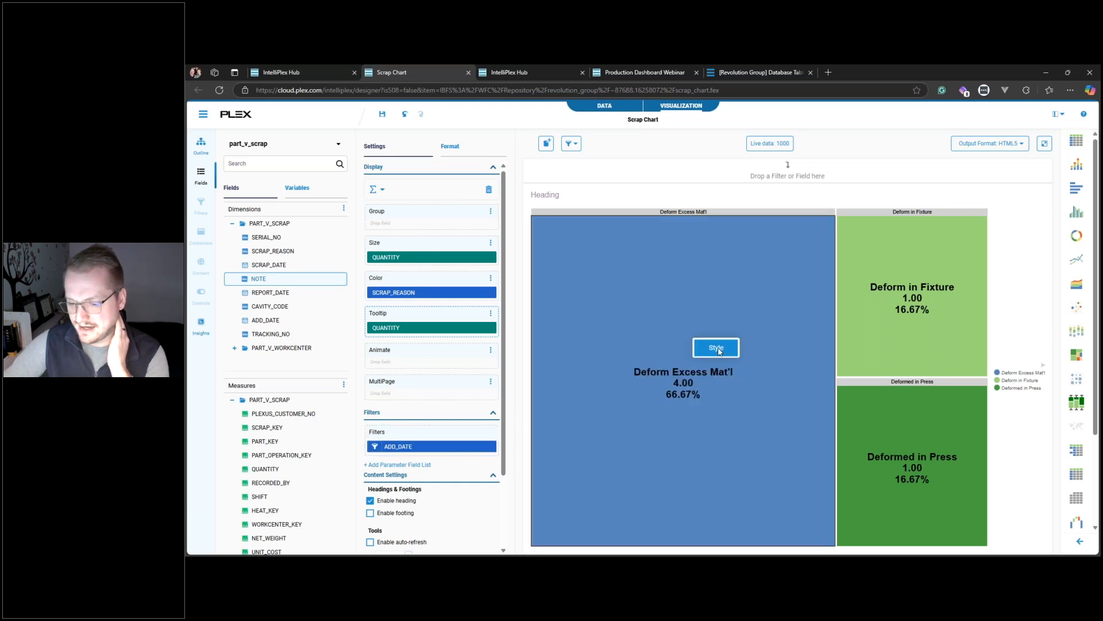
click(718, 348)
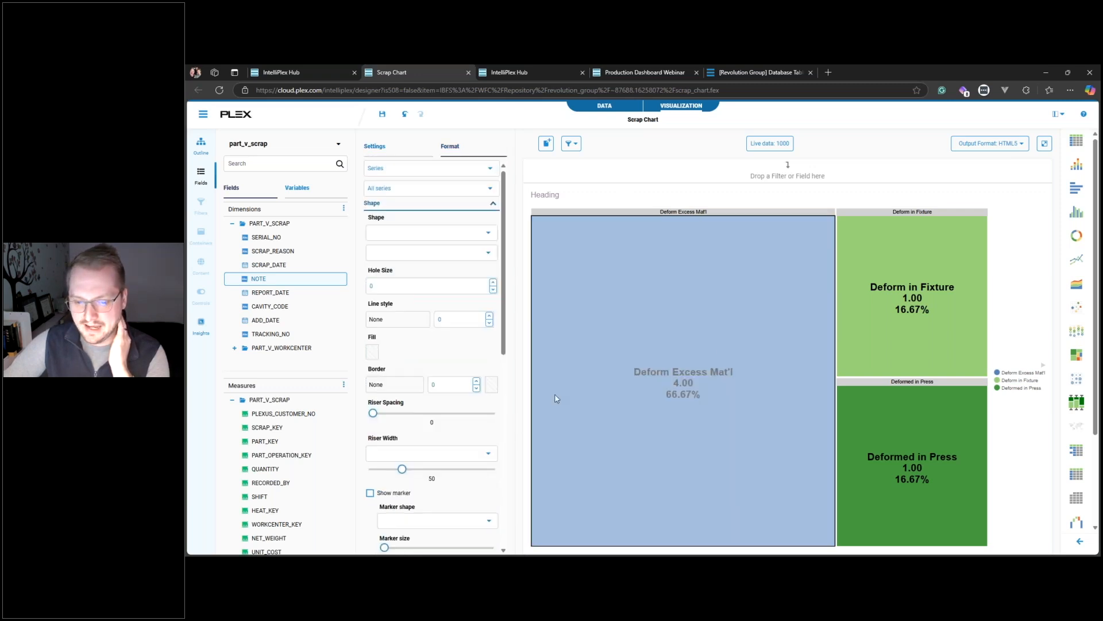
click(401, 192)
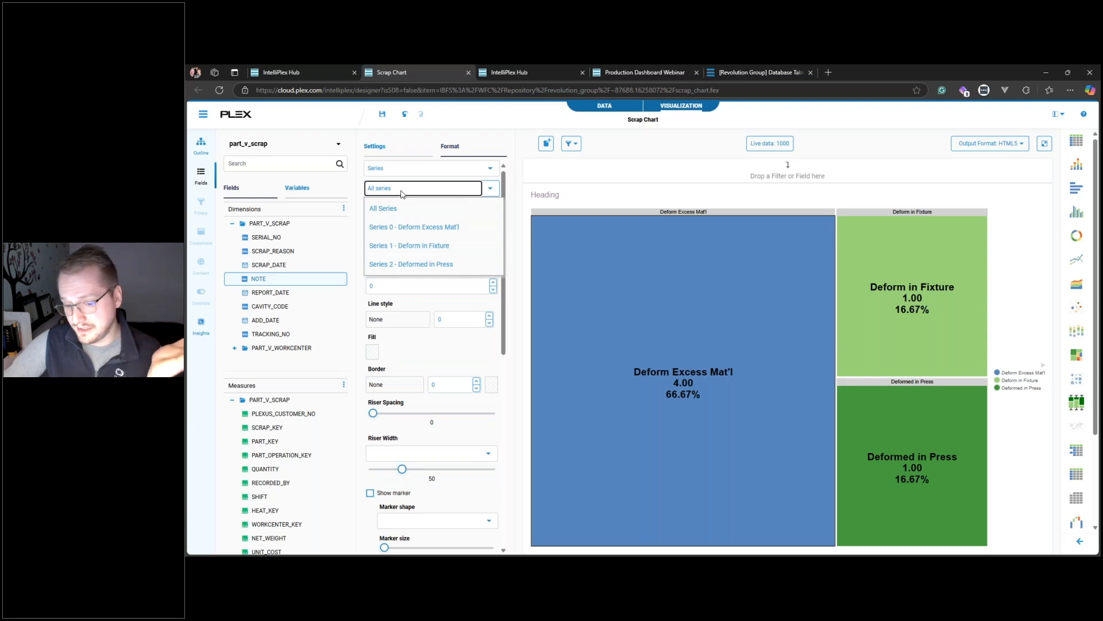
click(405, 210)
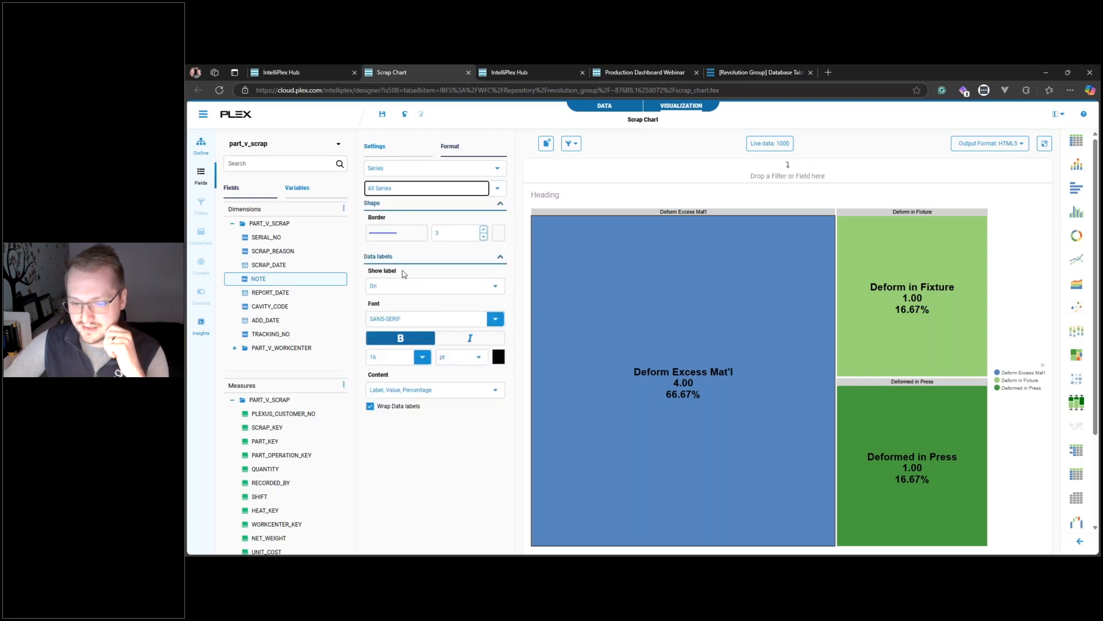
click(388, 356)
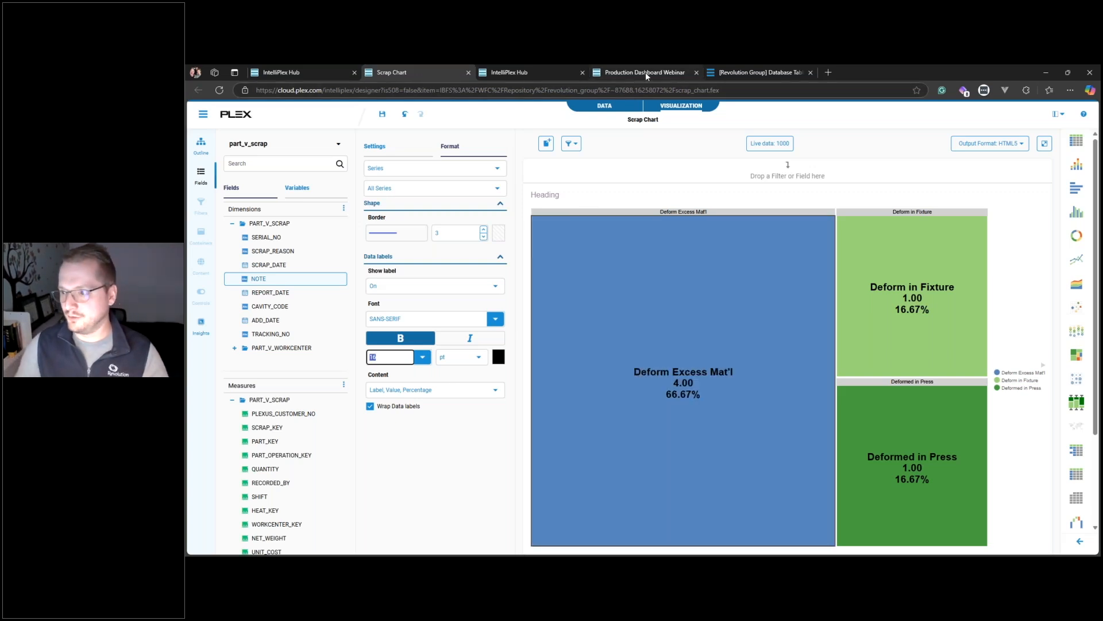
mouse_move(646, 73)
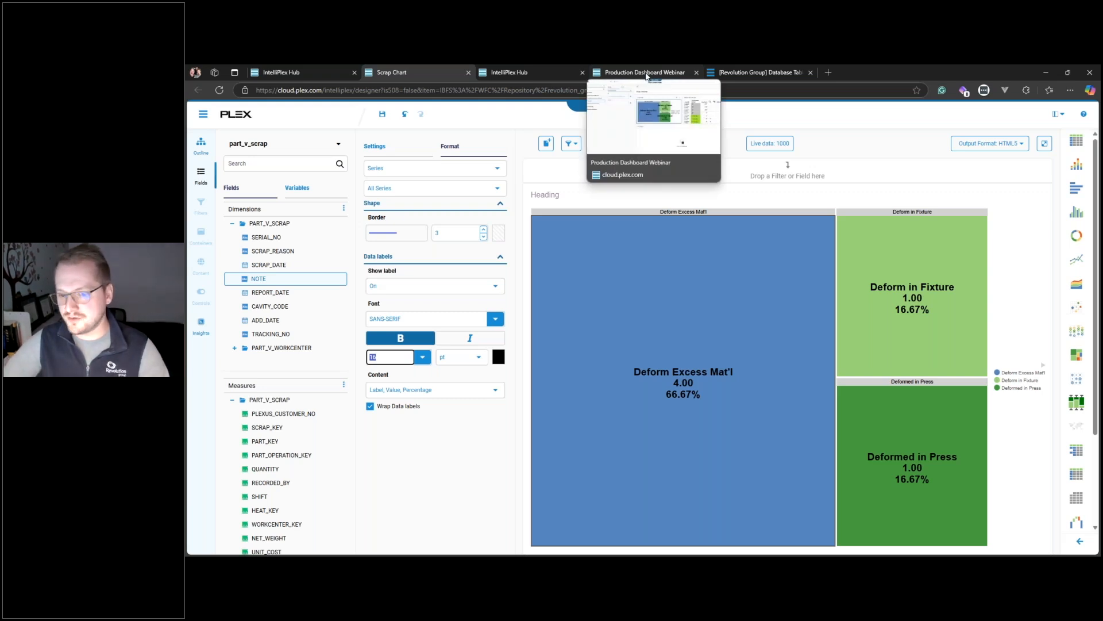
click(646, 74)
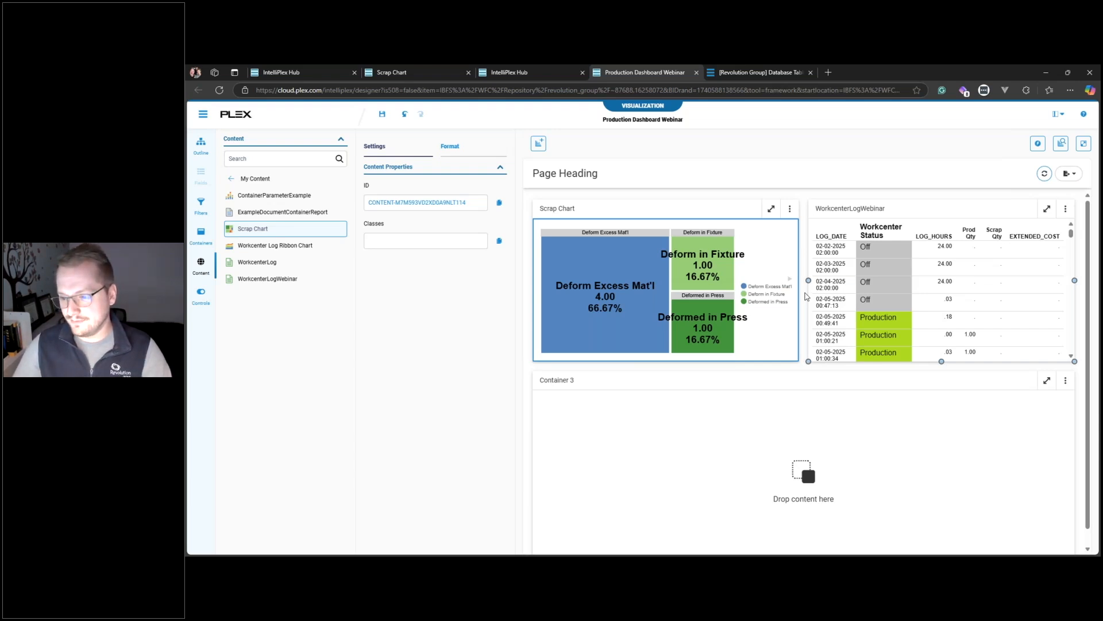
- Run the Production Dashboard Webinar preview and compare it against the designer
click(1084, 144)
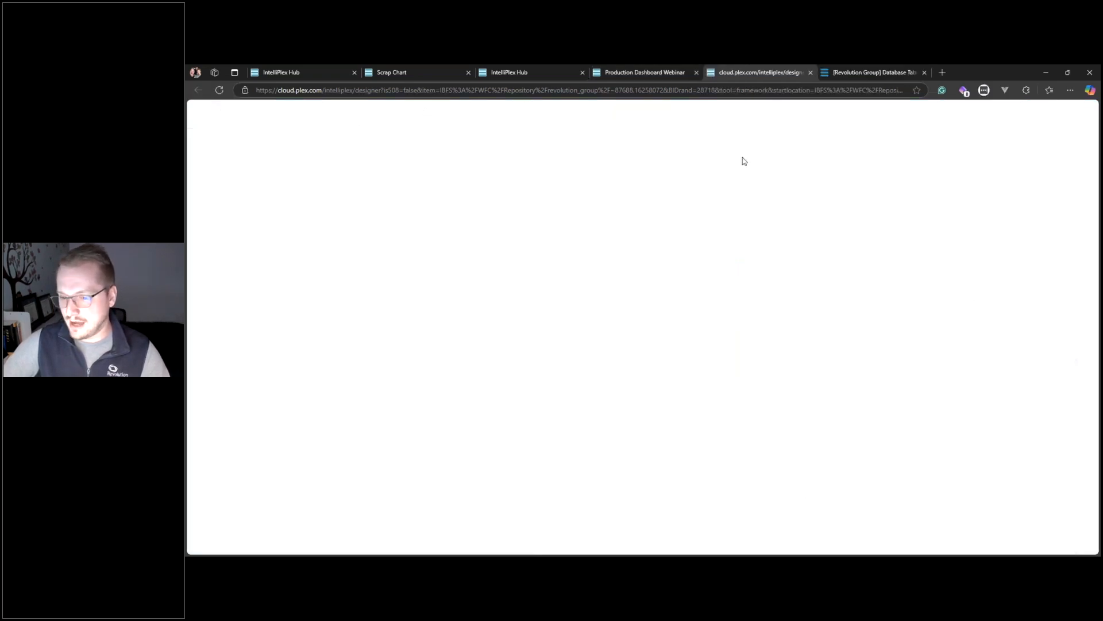
click(647, 78)
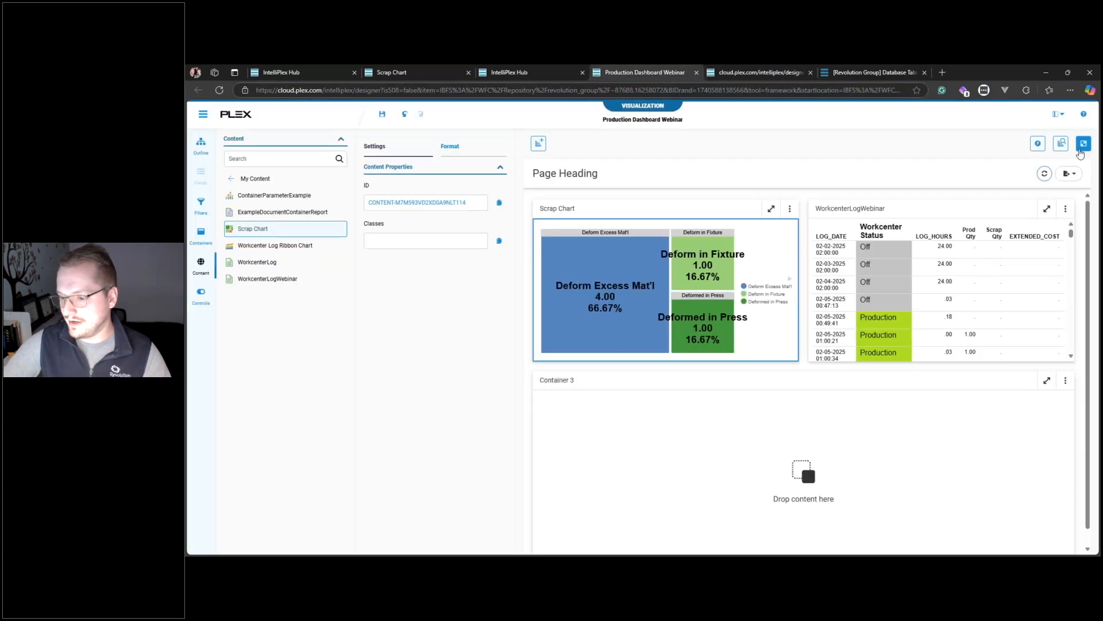
click(722, 75)
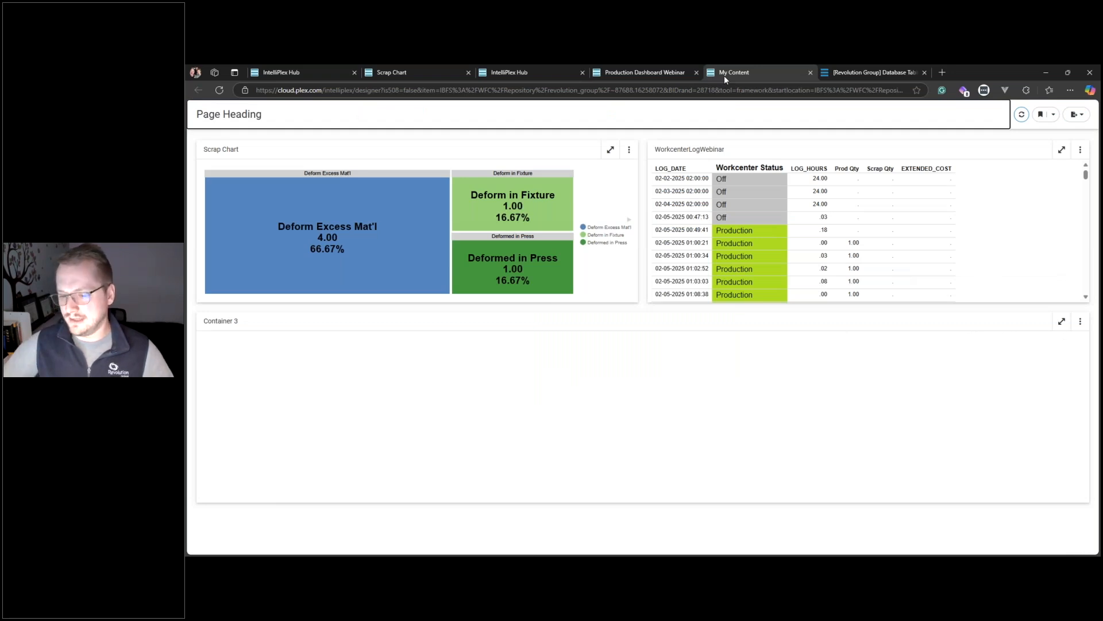
mouse_move(572, 202)
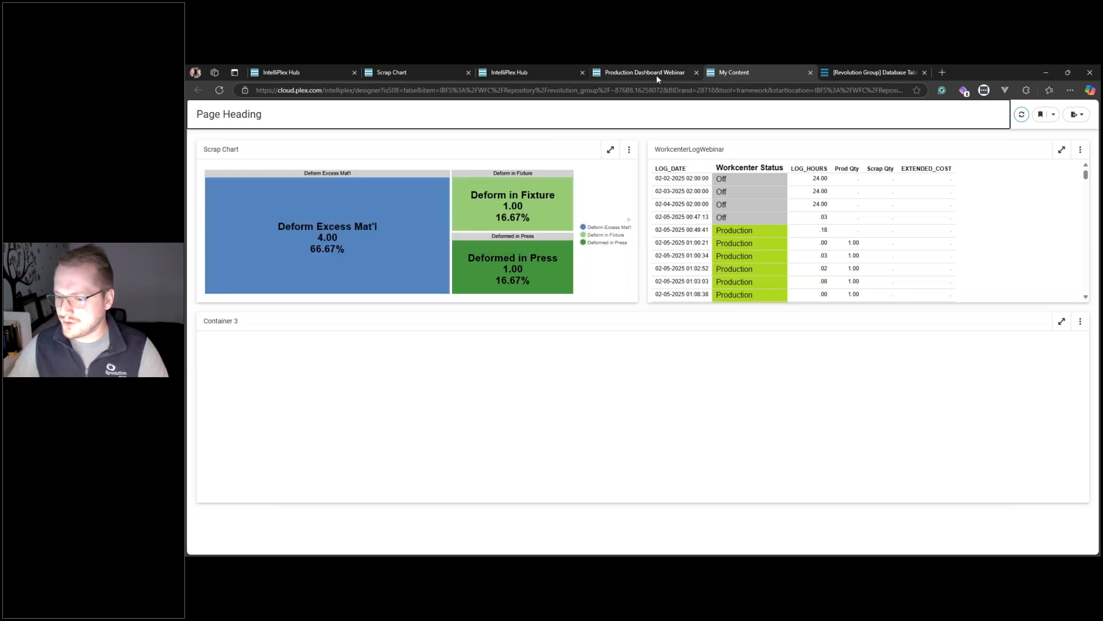
mouse_move(658, 76)
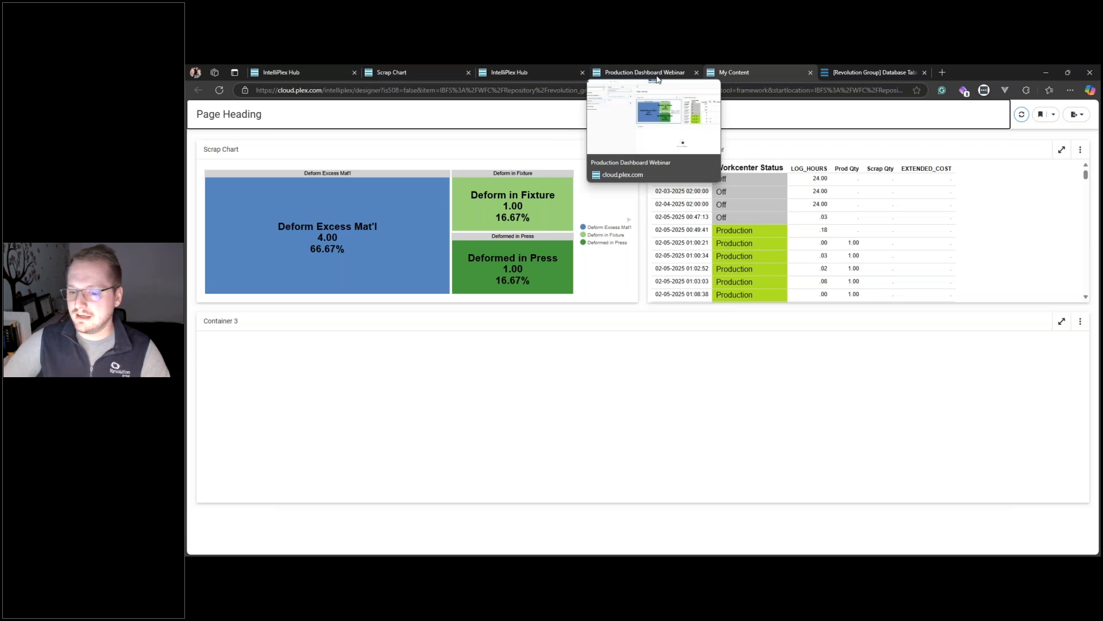
click(658, 78)
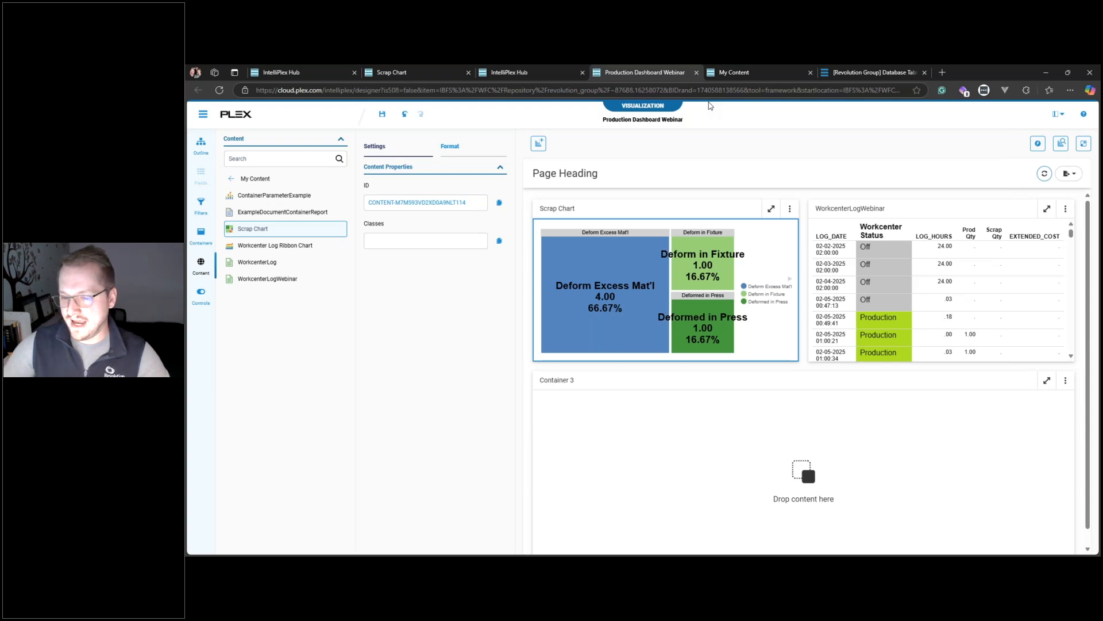
click(753, 72)
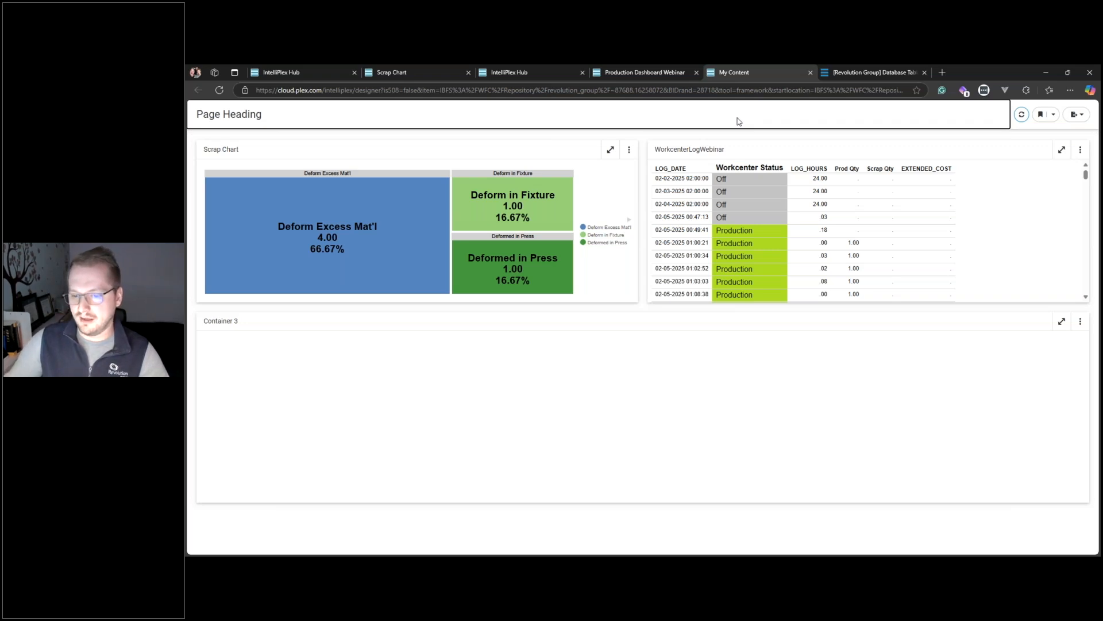
click(667, 77)
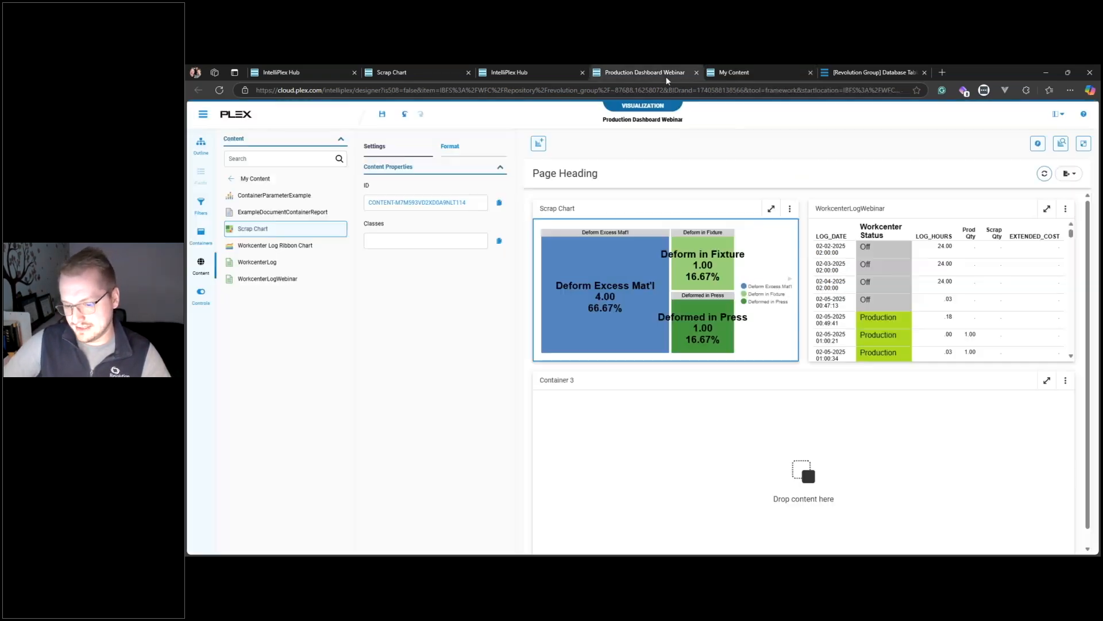
- Review the Scrap Chart container's format styles, then return to the Scrap Chart editor
right_click(594, 294)
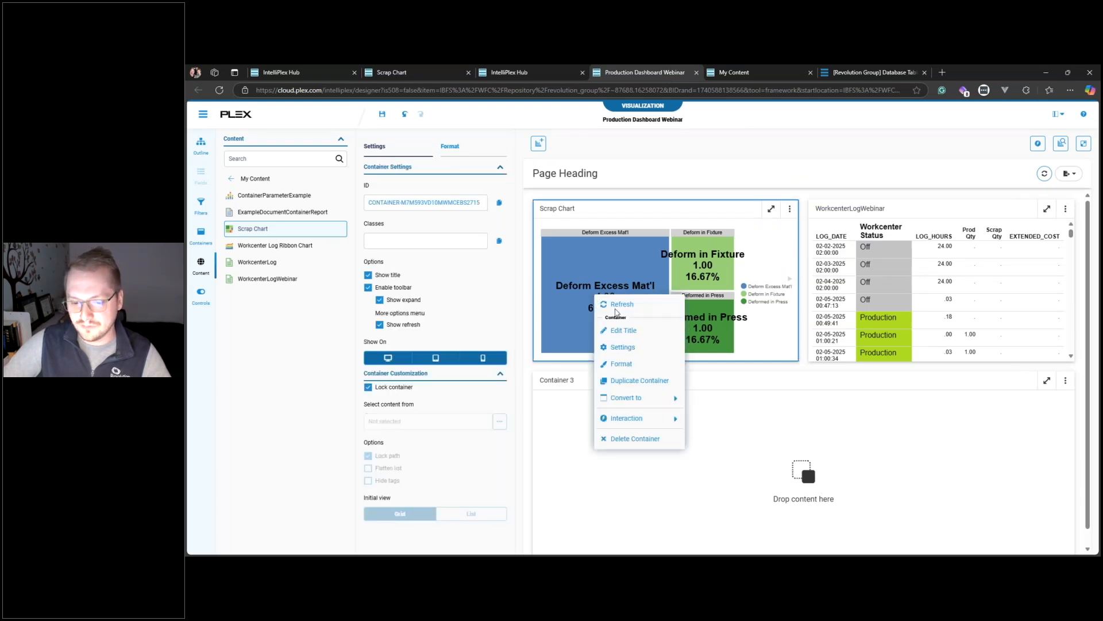
click(450, 146)
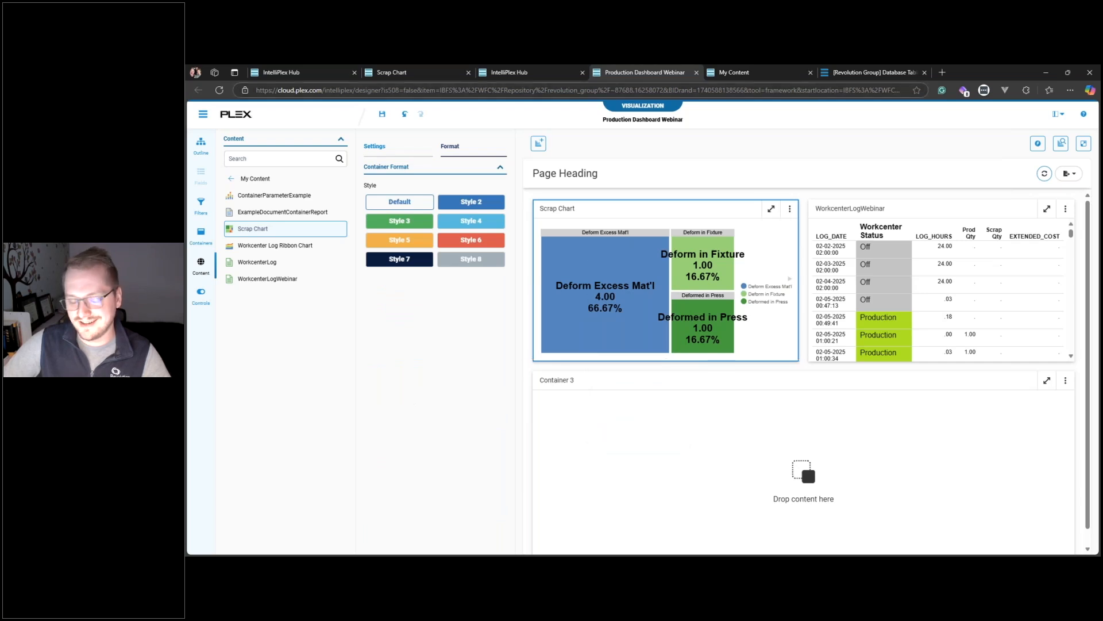
click(415, 73)
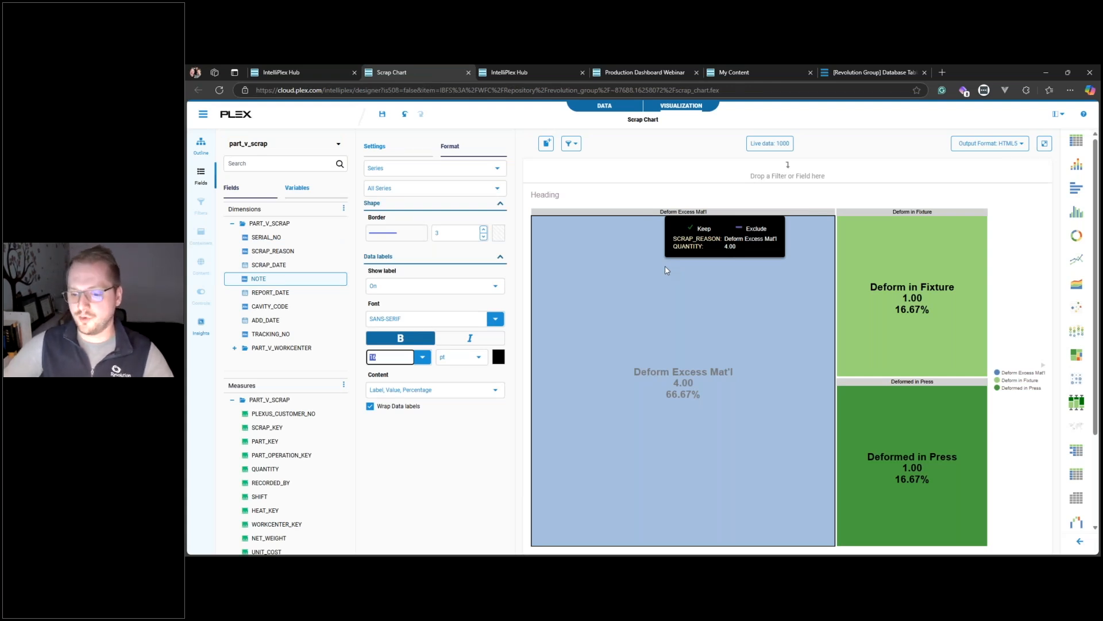
- Set Scrap Chart data labels to 14 pt, disable its heading, and save it
click(648, 336)
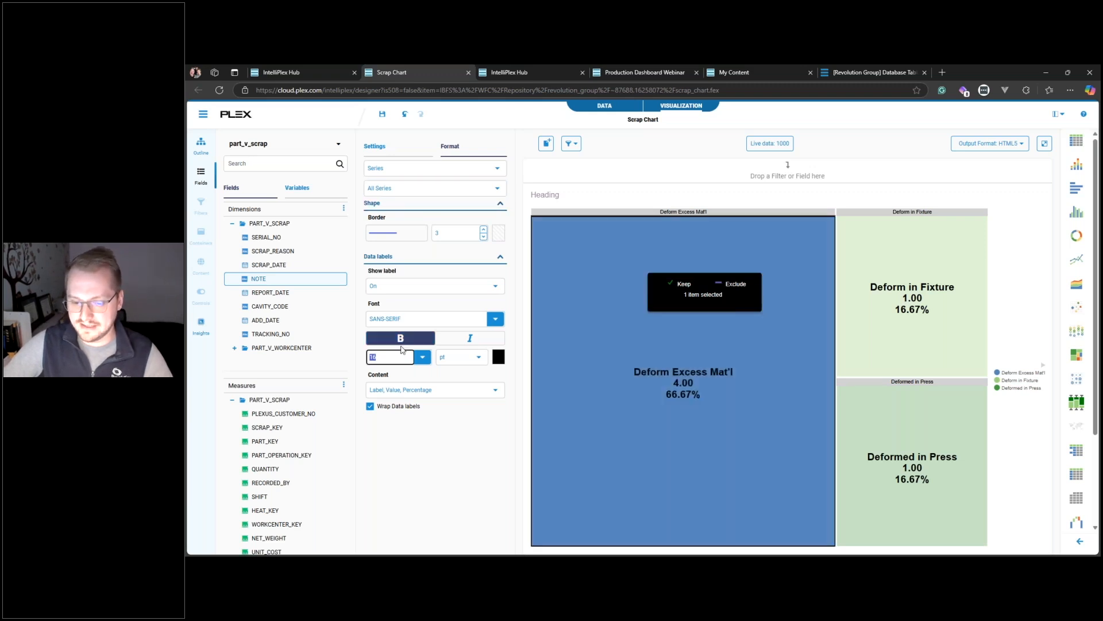
click(374, 357)
click(375, 476)
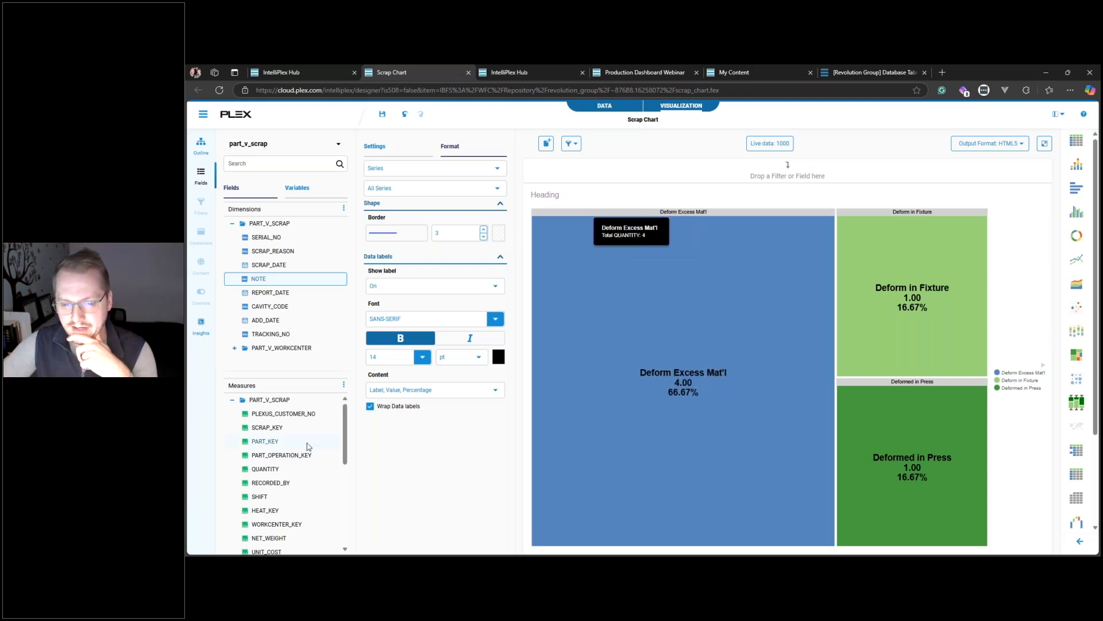
click(398, 151)
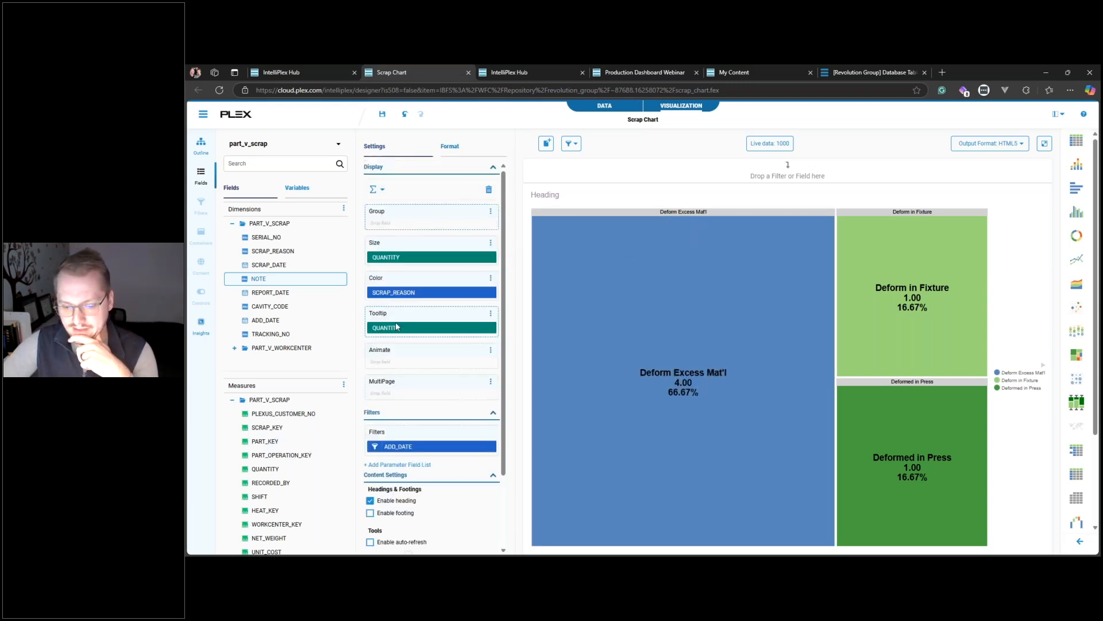
click(370, 501)
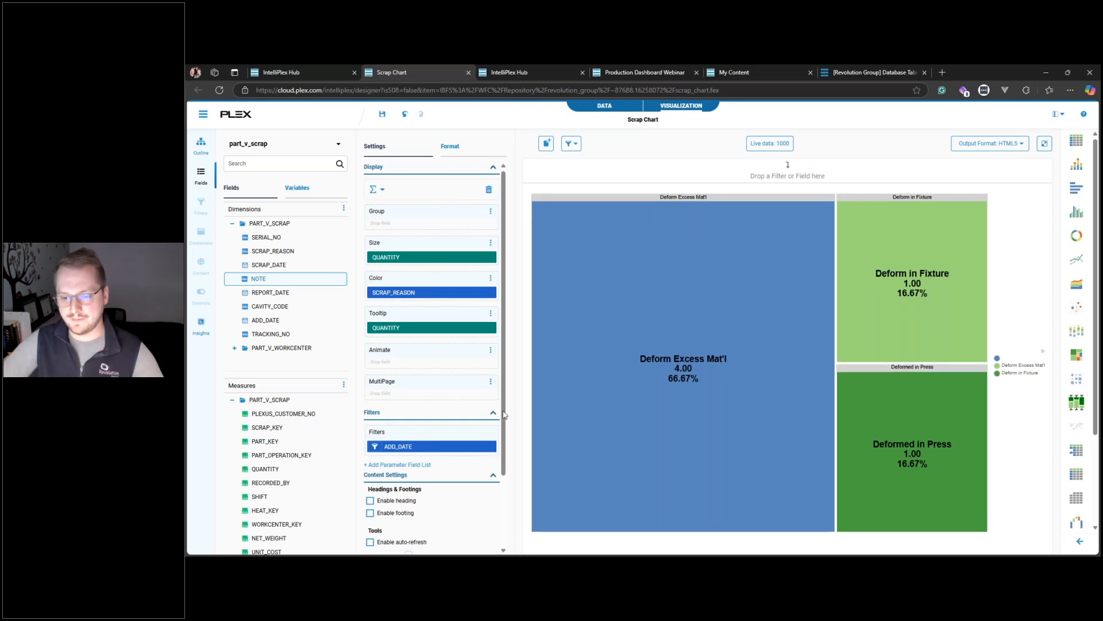
click(382, 114)
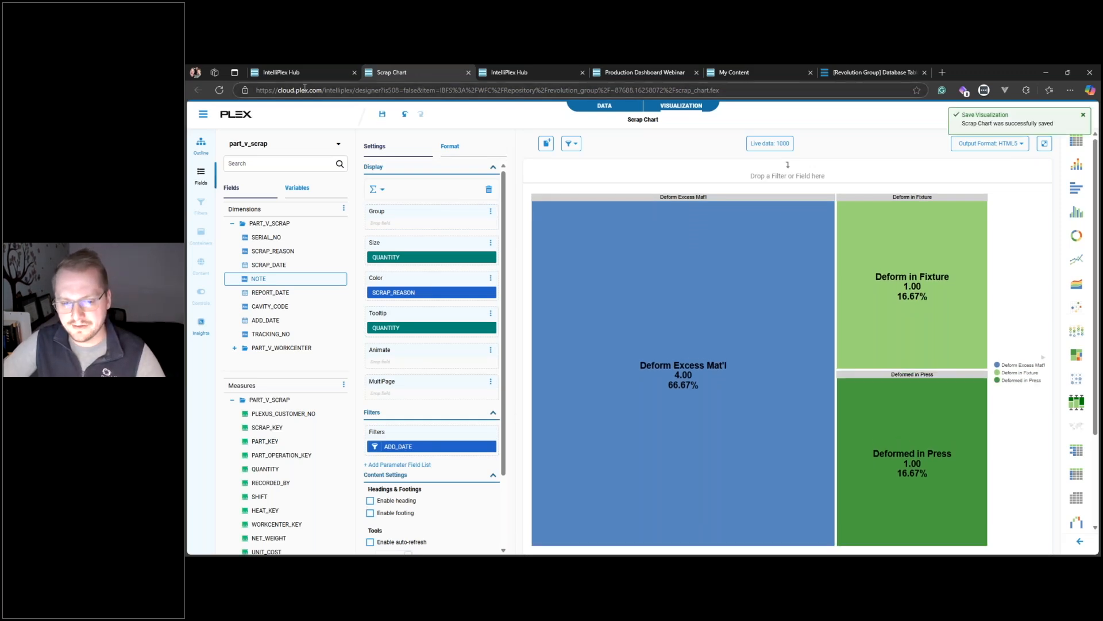
click(304, 72)
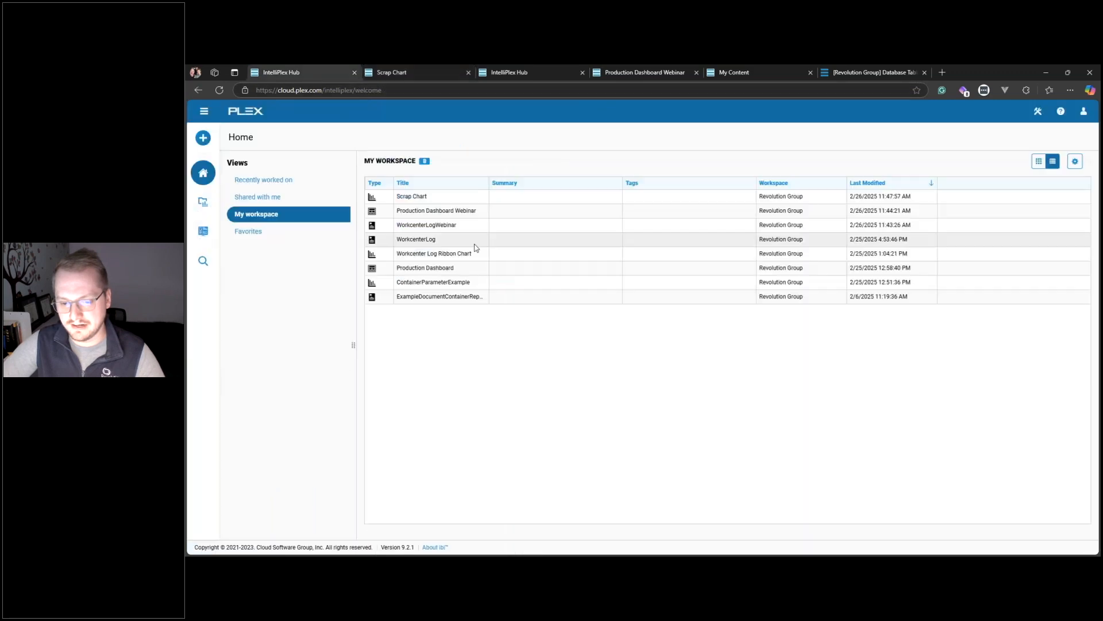
- Preview the Workcenter Log Ribbon Chart, scrolling across its dates, then close the preview
click(441, 255)
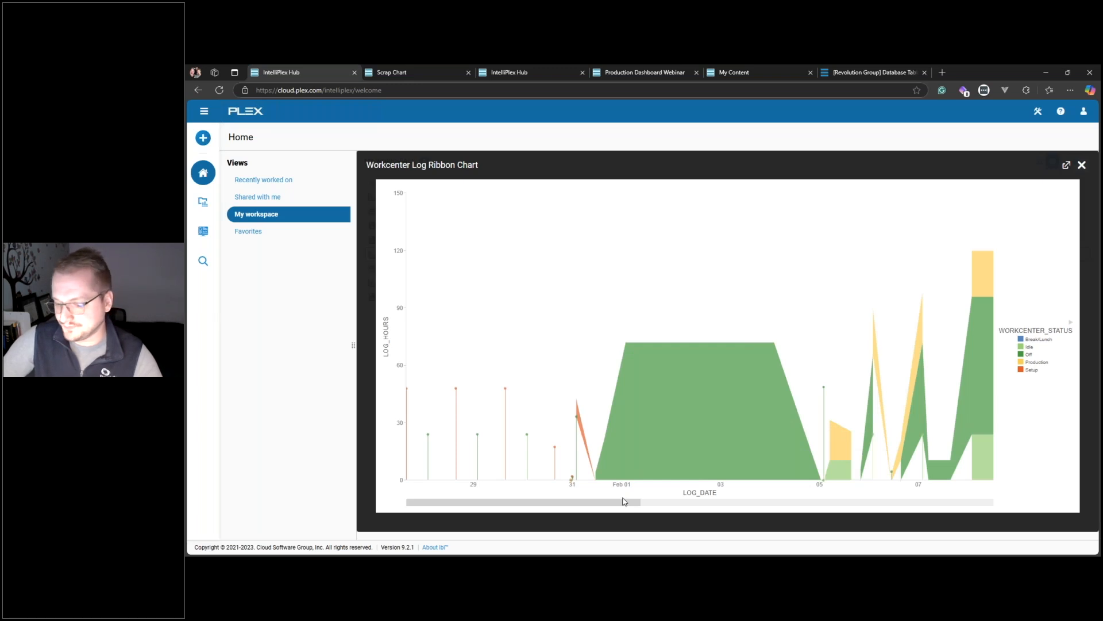
drag(626, 504, 635, 504)
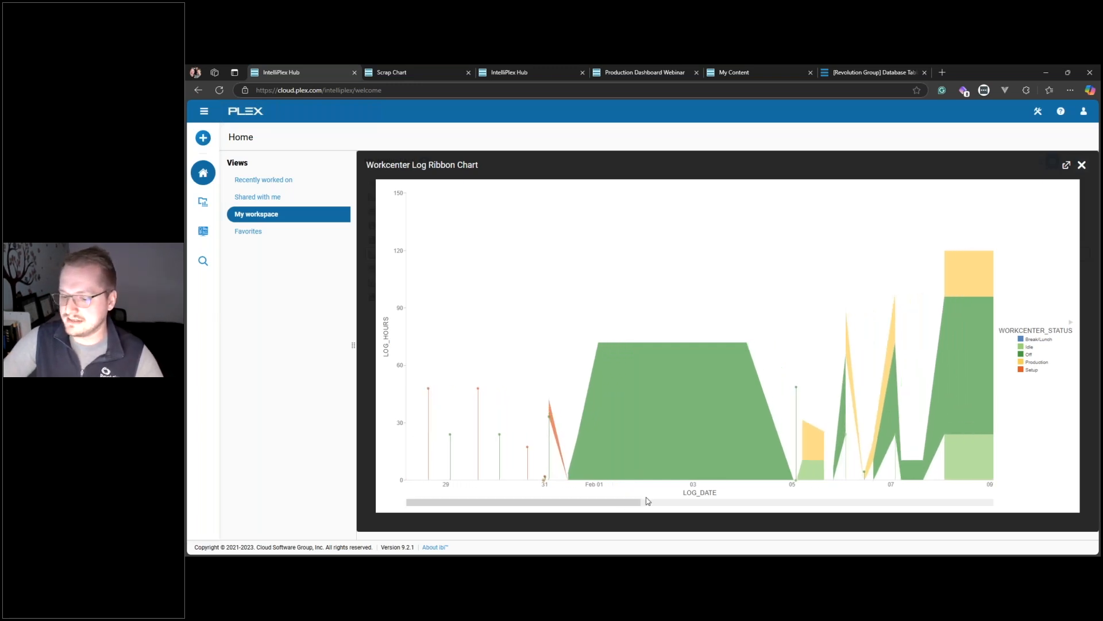
drag(673, 504, 980, 501)
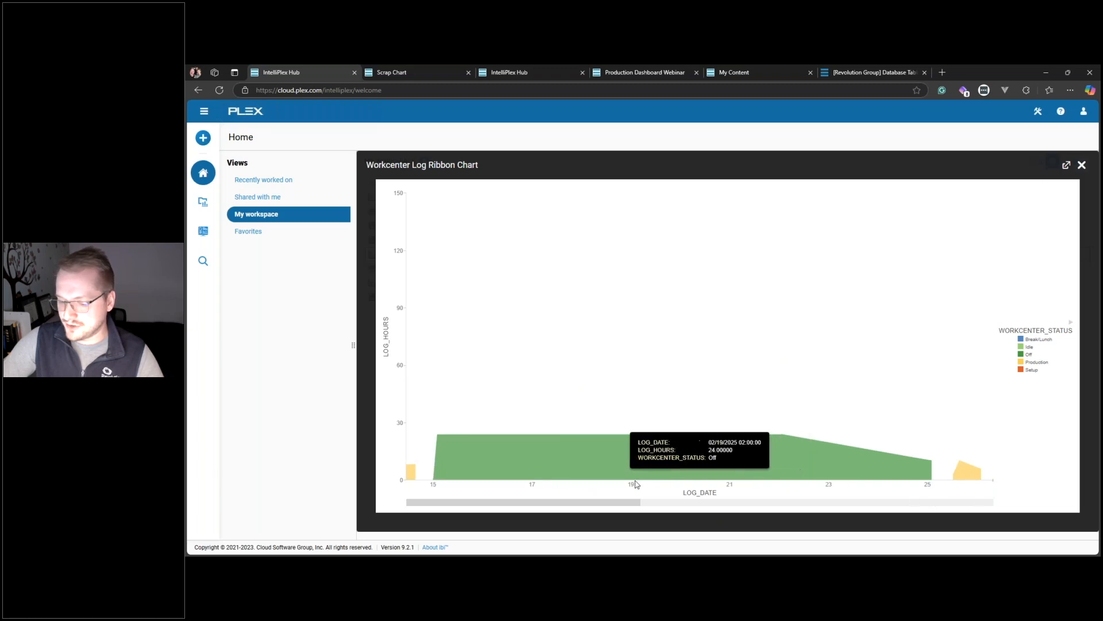
drag(613, 505, 696, 500)
drag(625, 499, 701, 505)
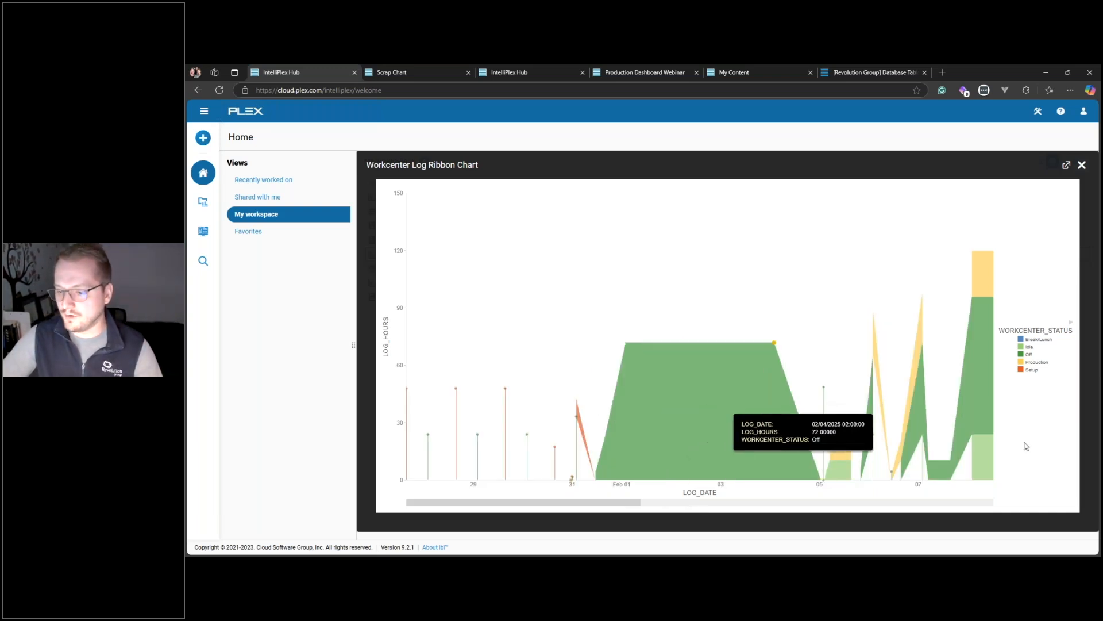
click(1082, 166)
right_click(460, 255)
- Edit the Workcenter Log Ribbon Chart and uncheck Enable heading in its Settings
click(480, 320)
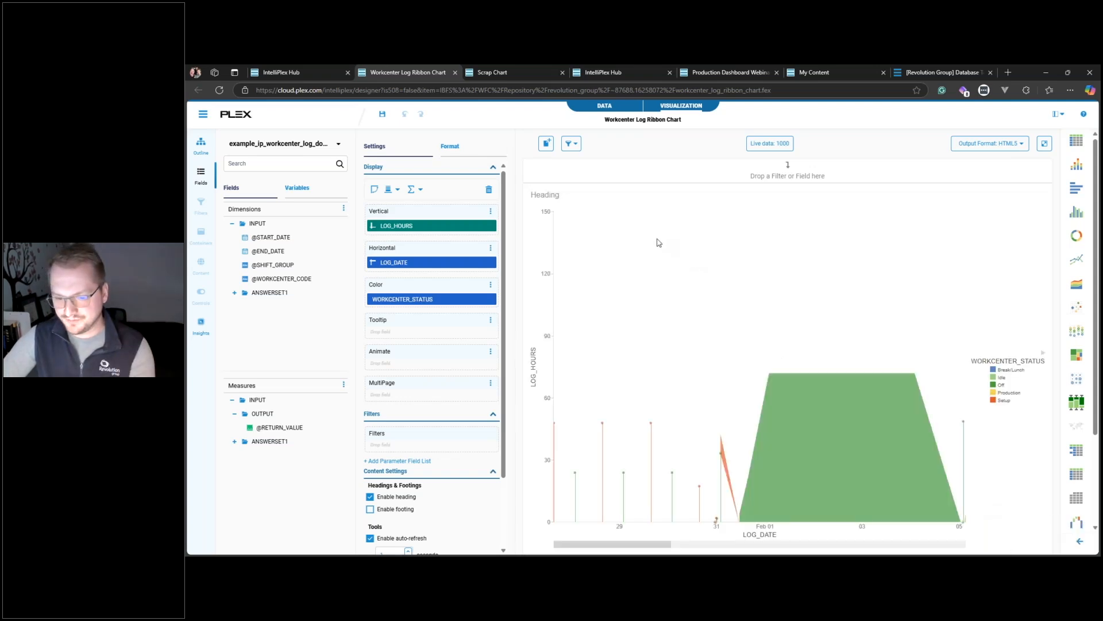
click(371, 498)
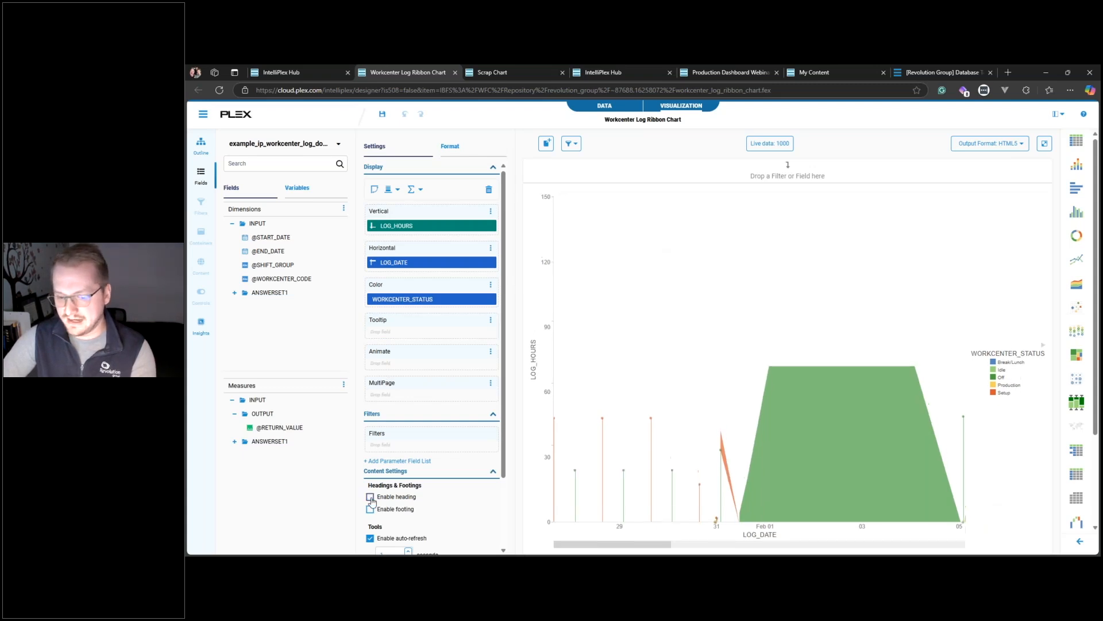
scroll(456, 409, down, 3)
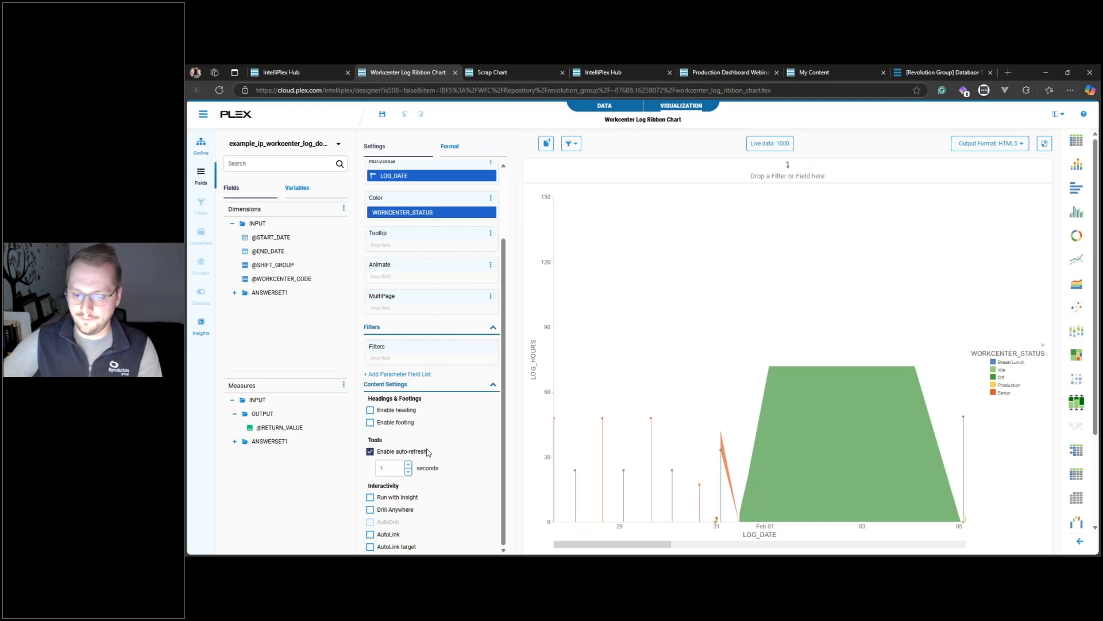
- Change the ribbon chart's auto-refresh interval from 1 to 60 seconds
click(394, 469)
click(394, 469)
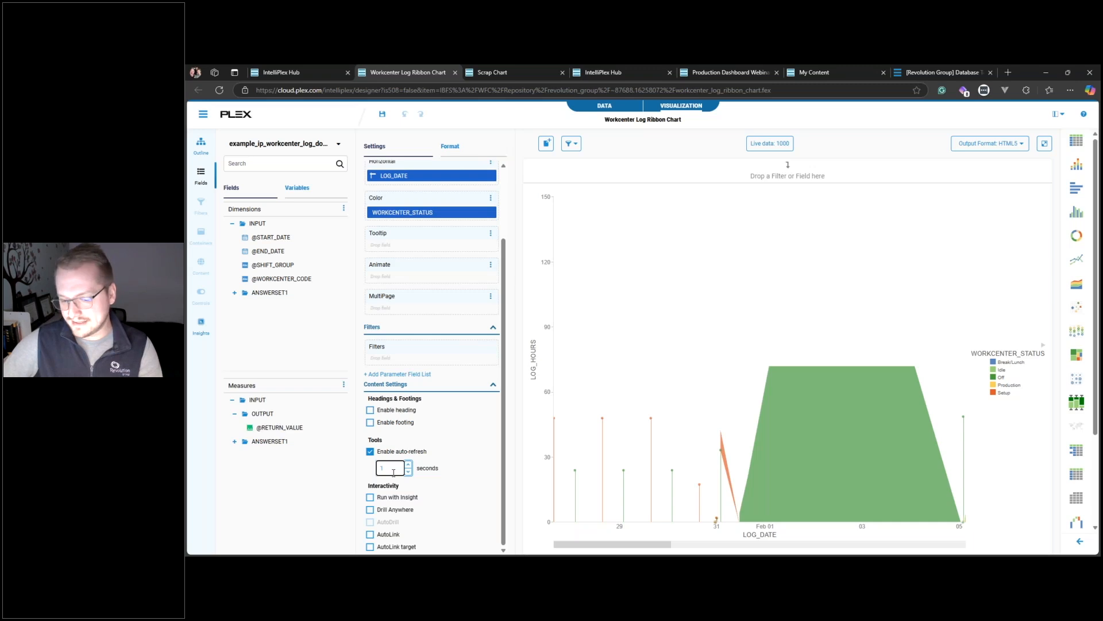
double_click(394, 472)
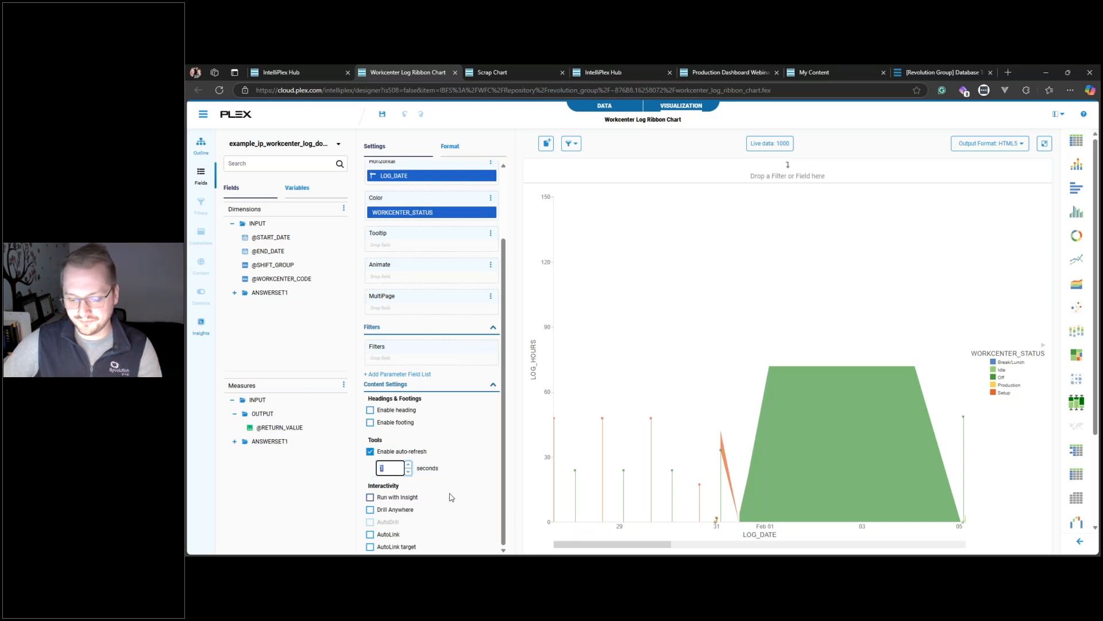
text(60)
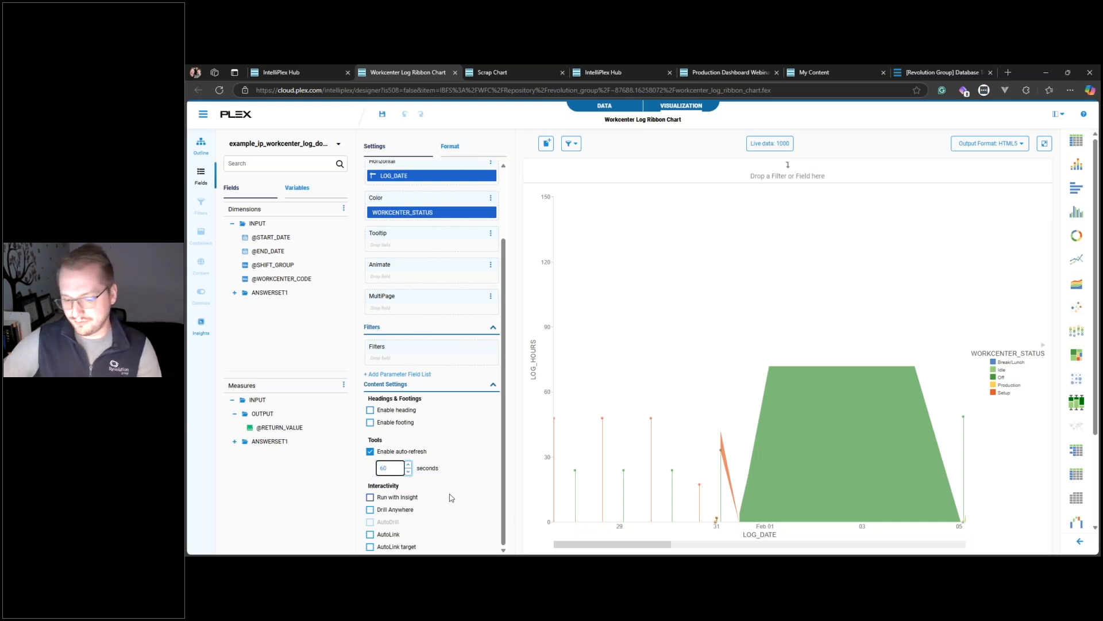
click(477, 461)
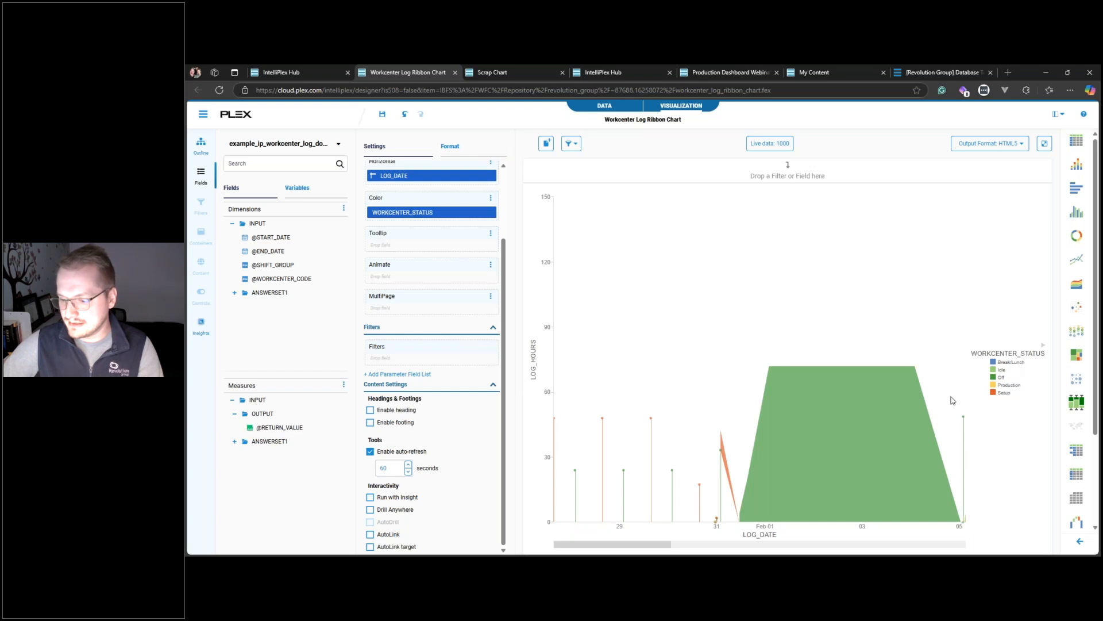
mouse_move(910, 440)
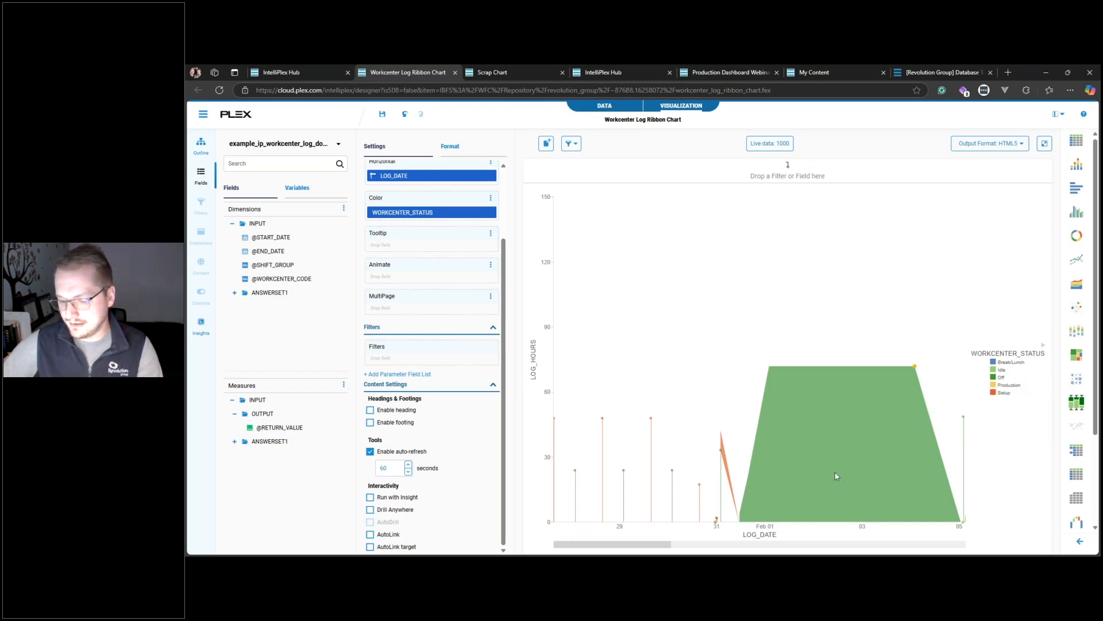
drag(648, 544, 770, 549)
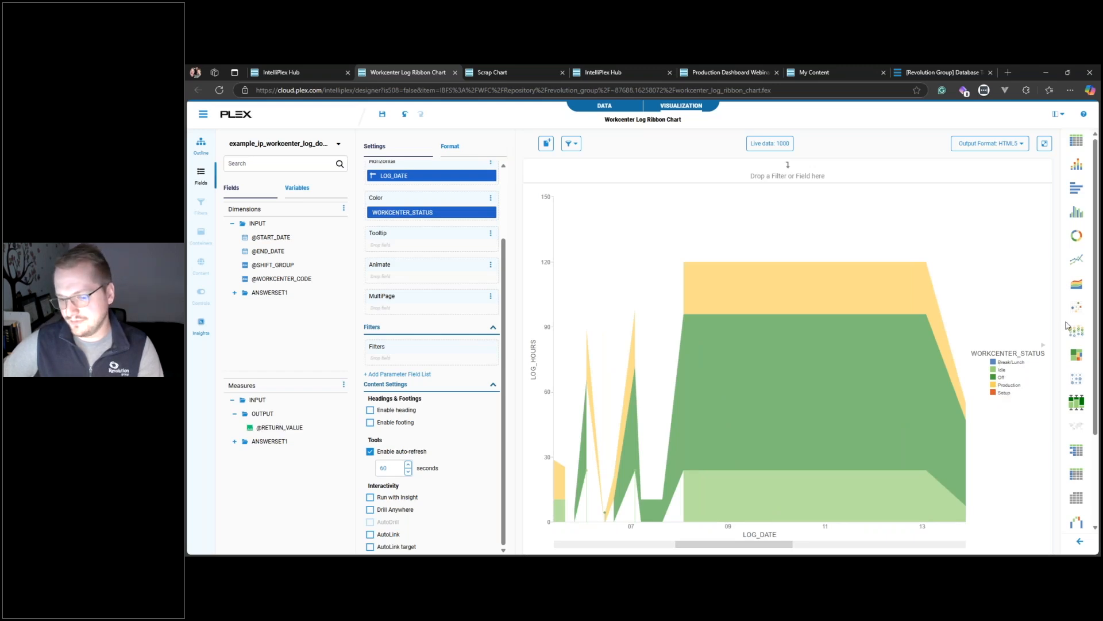
scroll(457, 251, up, 1)
scroll(457, 251, up, 3)
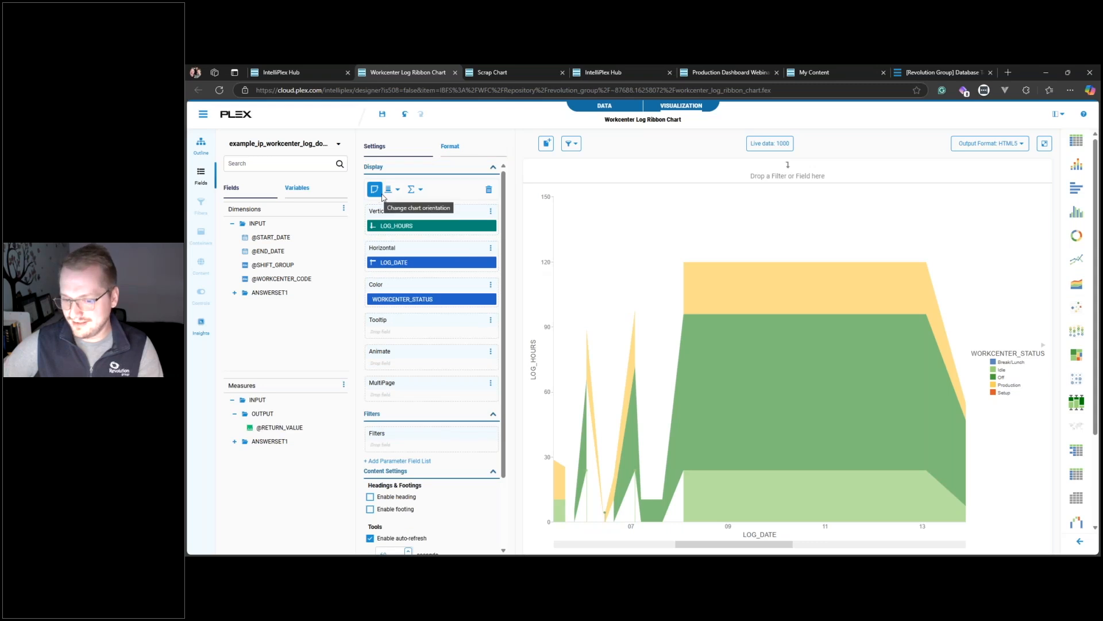
- Bring up the Format settings for the chart's Y axis labels
click(444, 148)
click(420, 168)
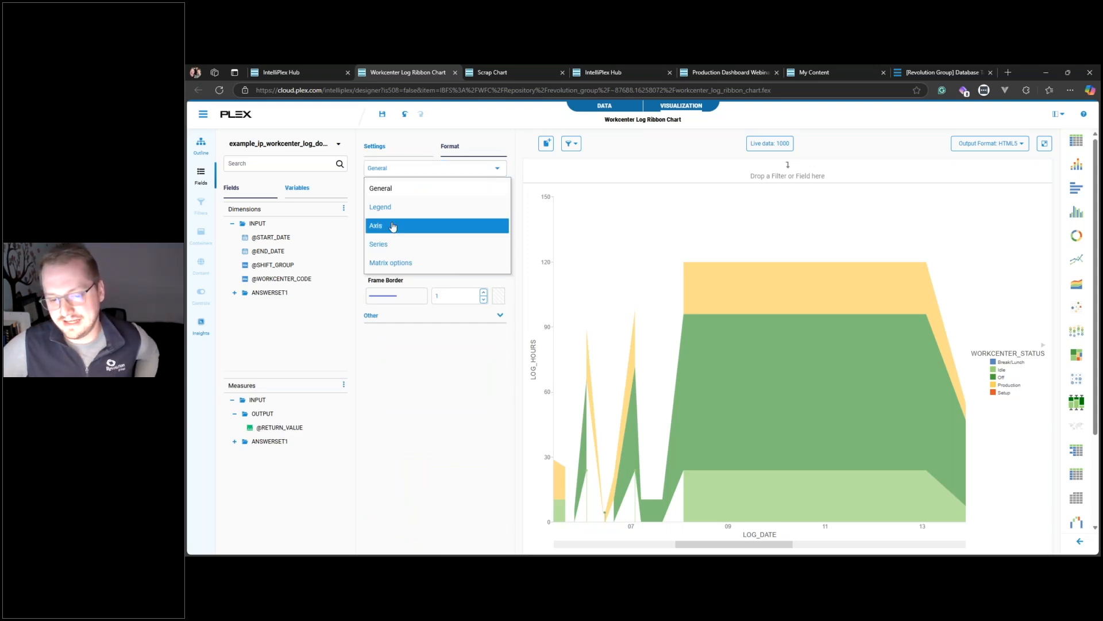
click(392, 226)
click(423, 192)
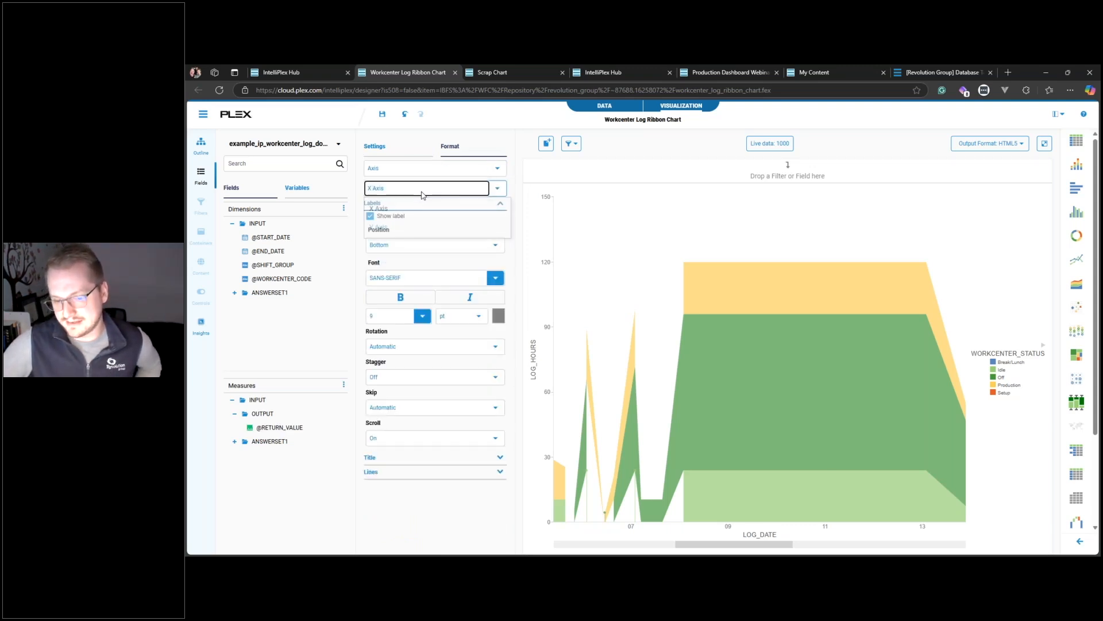
click(407, 228)
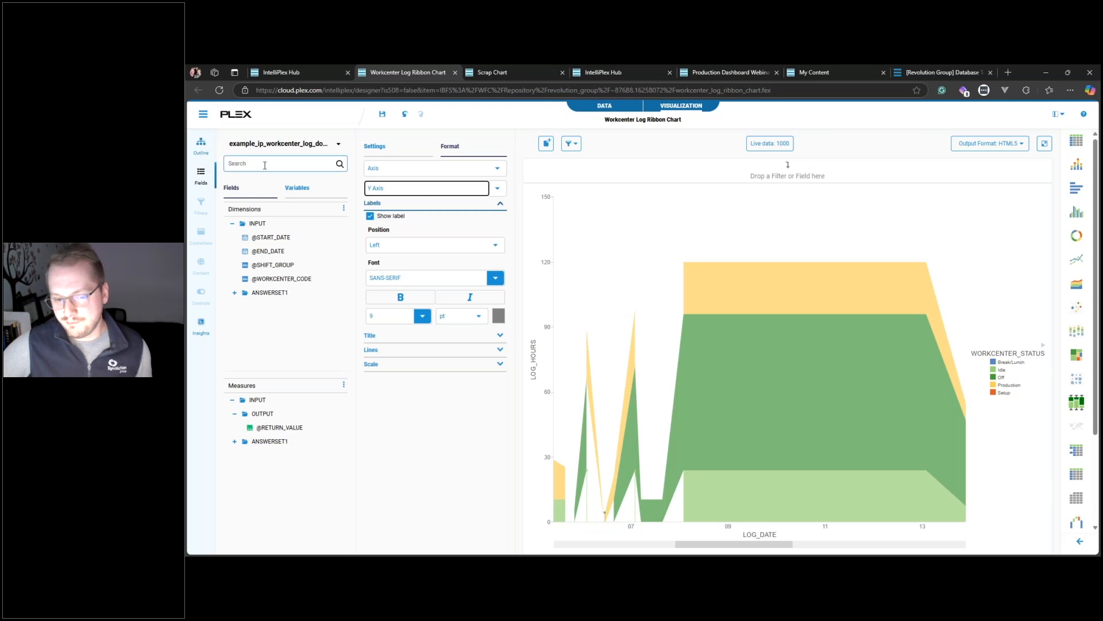
- Check the Content node in the Outline and save the Workcenter Log Ribbon Chart
click(200, 143)
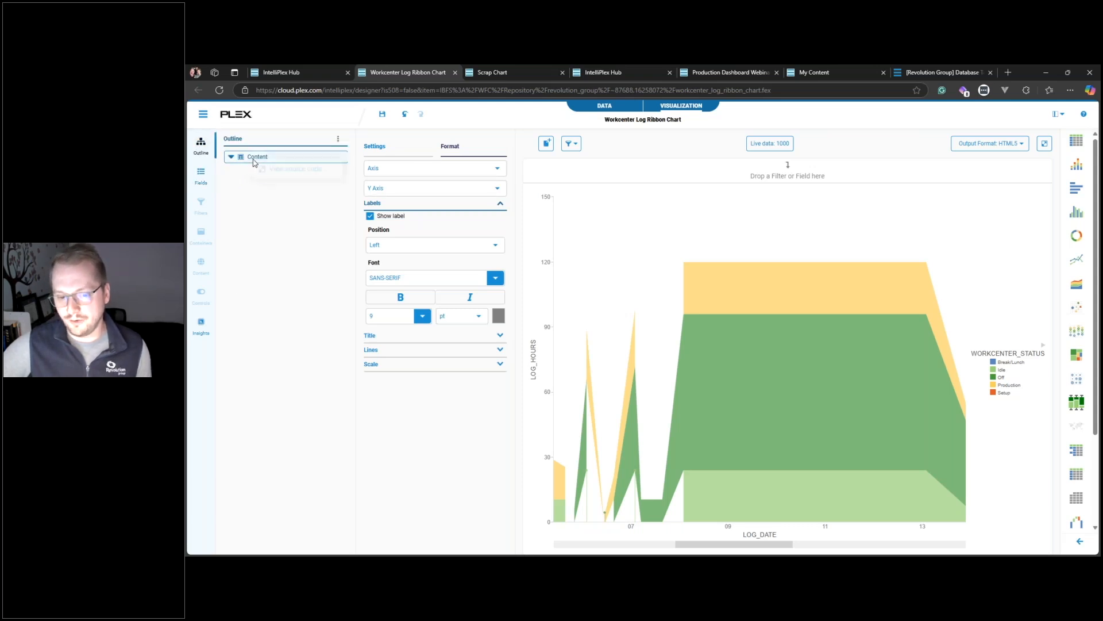
right_click(256, 158)
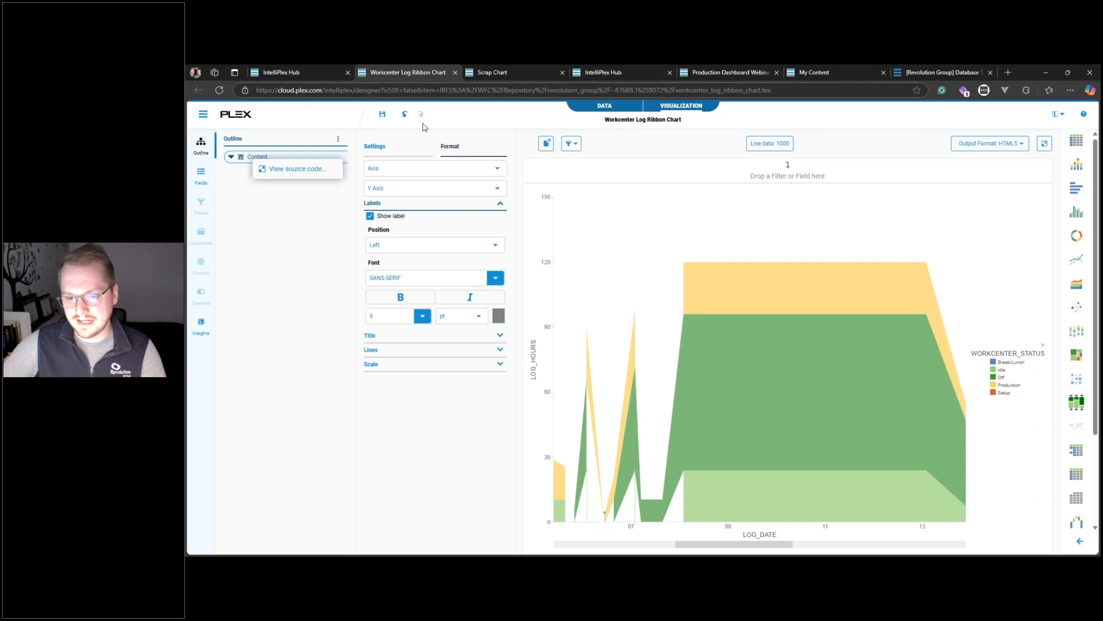
click(388, 118)
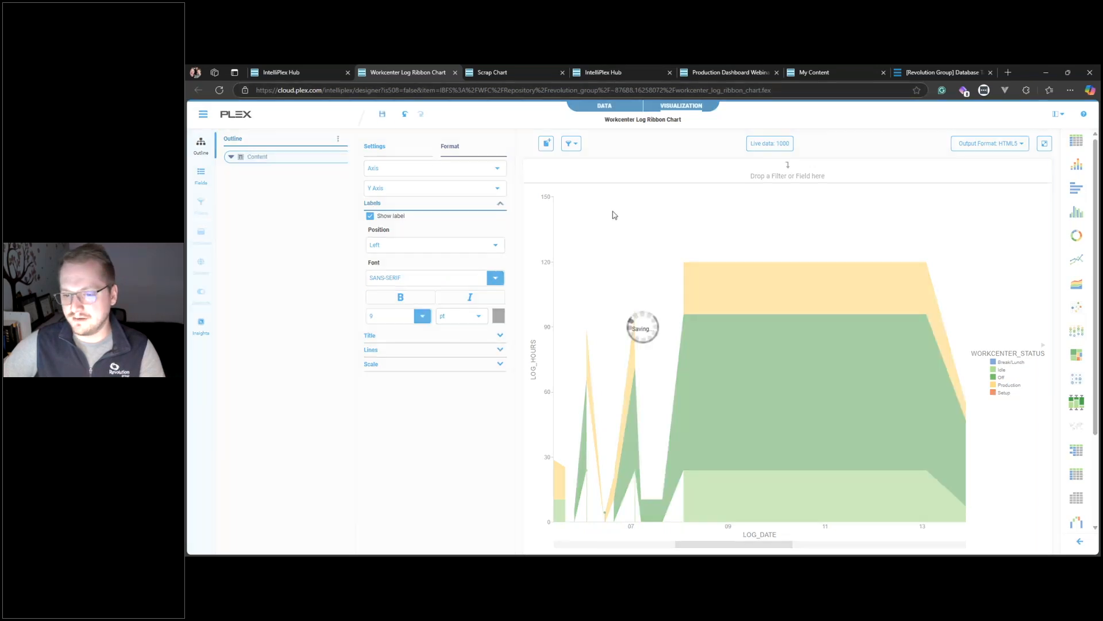
- Place the Workcenter Log Ribbon Chart into Container 3 of Production Dashboard Webinar and save
mouse_move(705, 76)
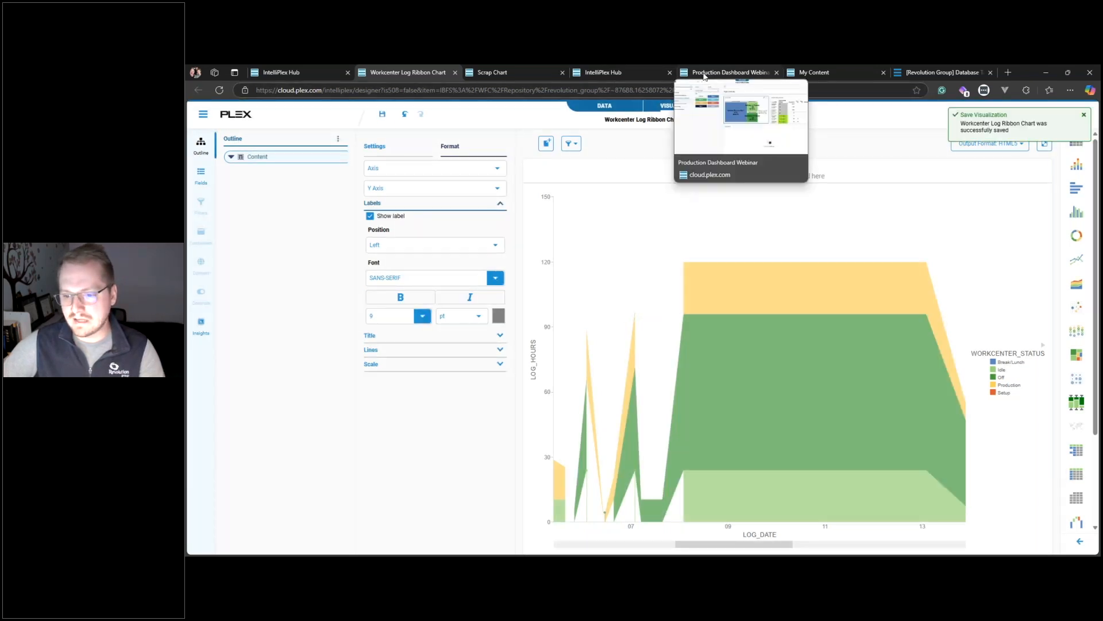
click(704, 77)
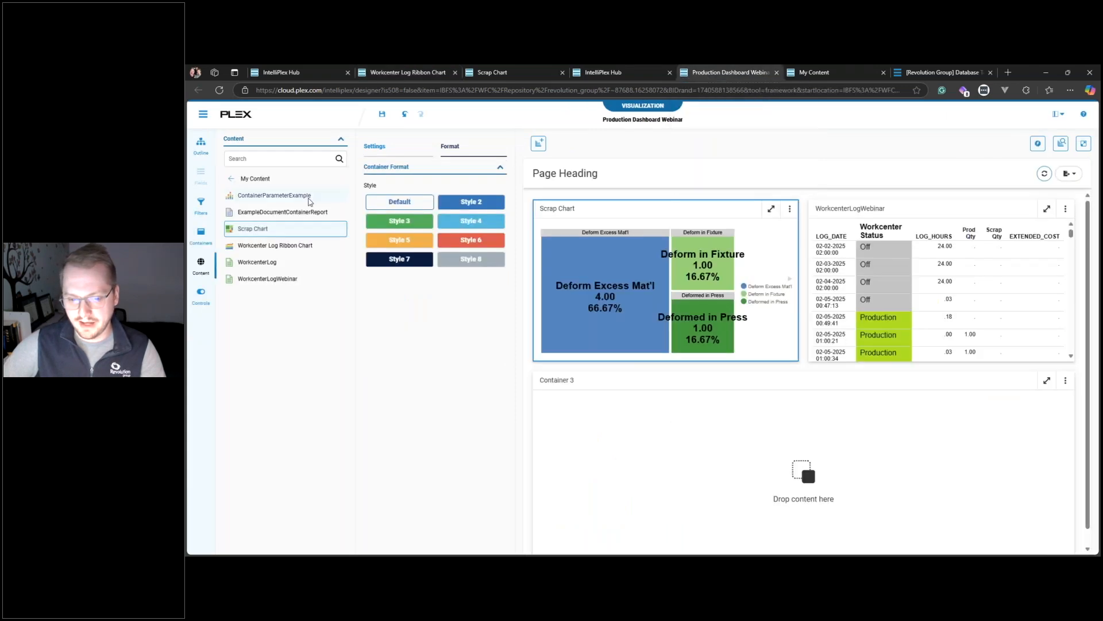
drag(270, 246, 701, 388)
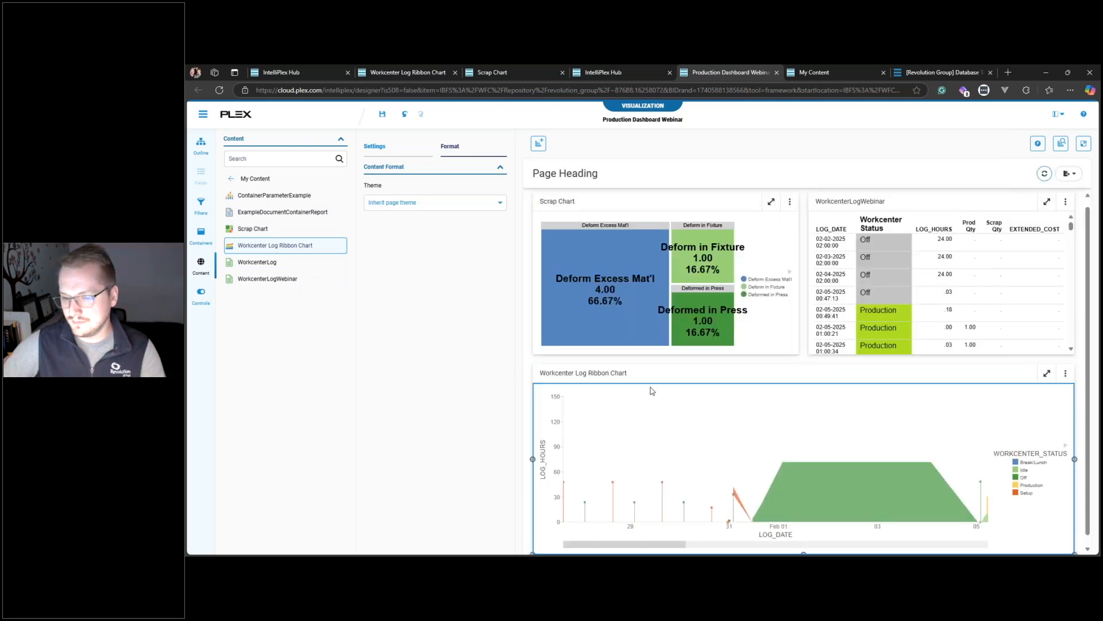
click(383, 115)
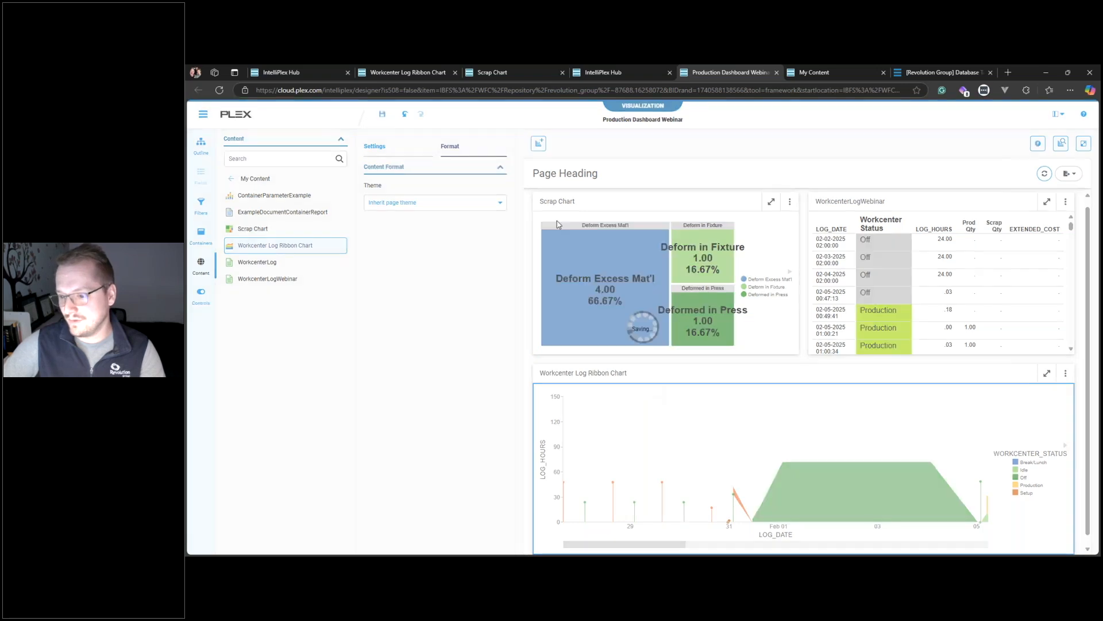
- Preview the dashboard at full width and inspect tooltips on the treemap, grid and ribbon chart
click(1070, 148)
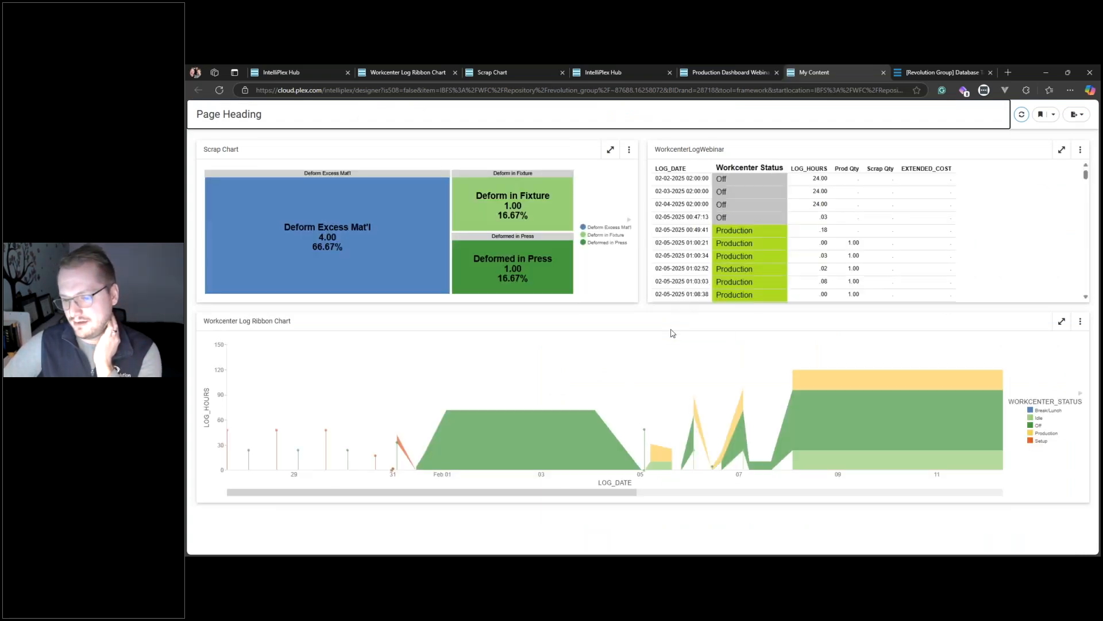
mouse_move(867, 428)
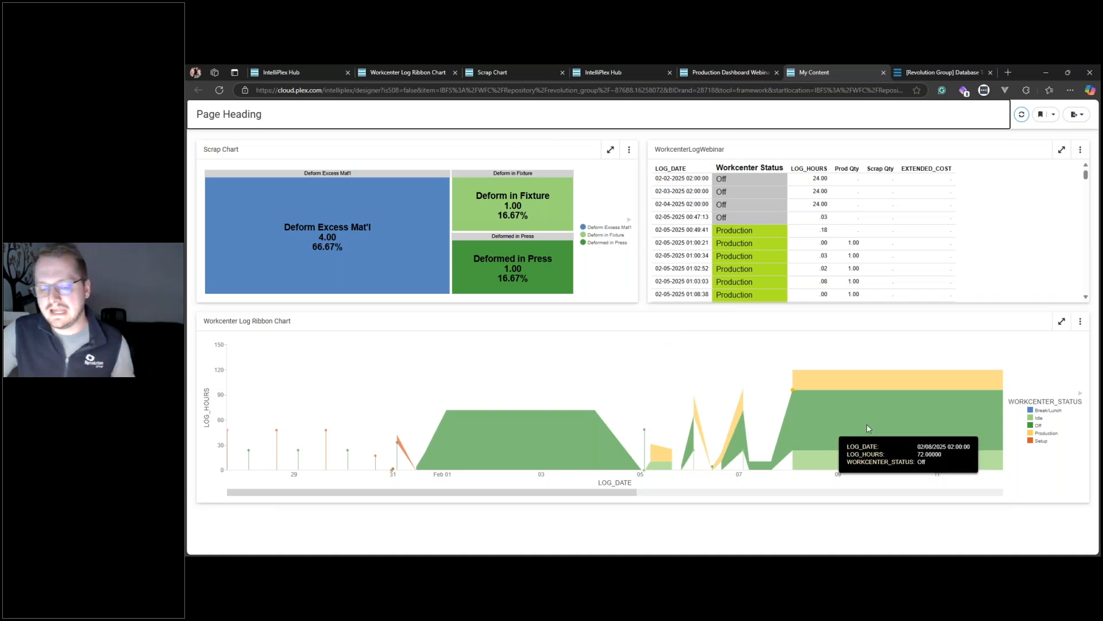
mouse_move(541, 294)
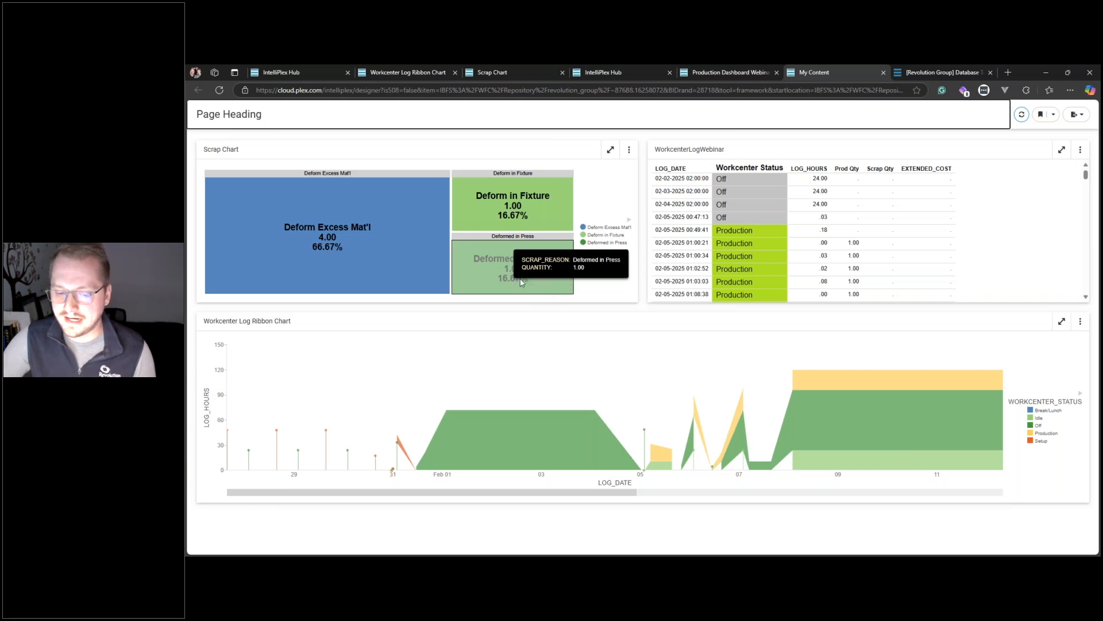
mouse_move(386, 252)
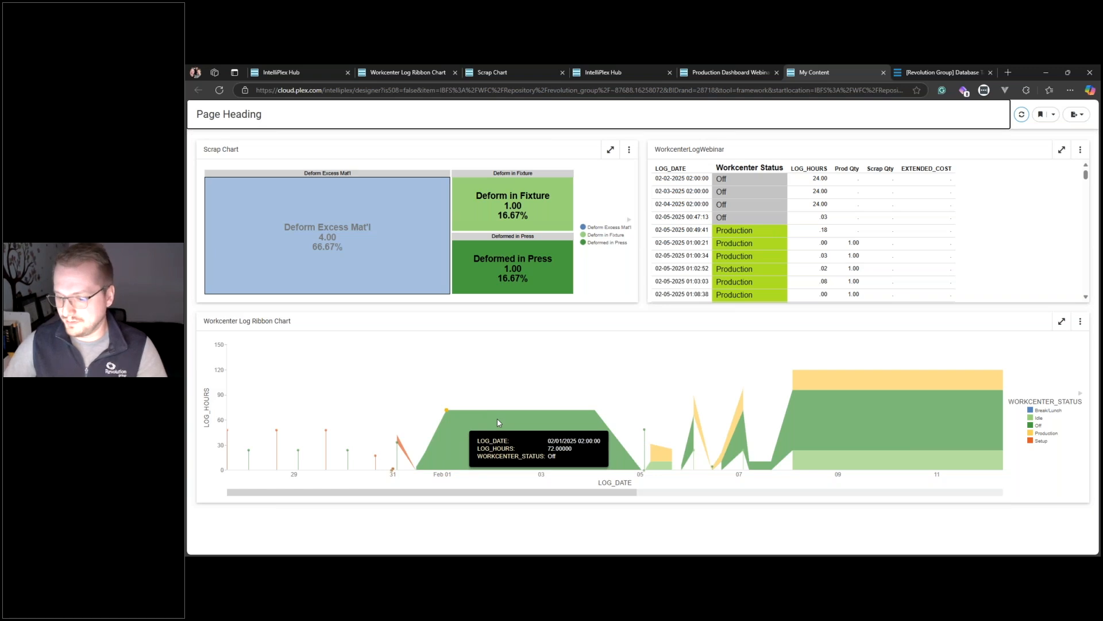
drag(525, 495, 654, 495)
mouse_move(635, 436)
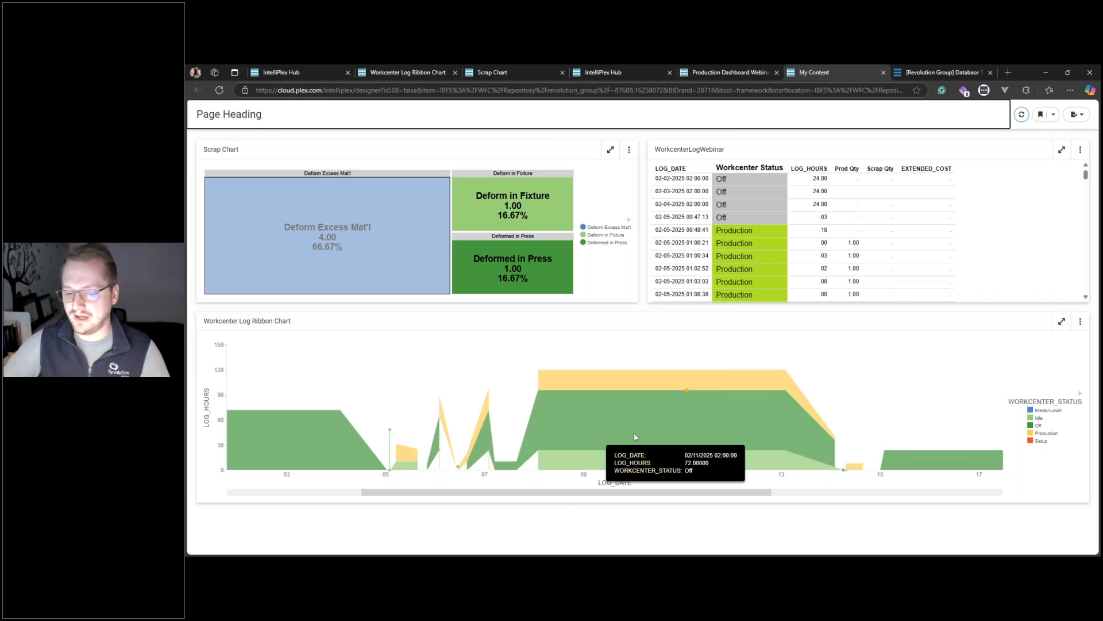
- Return to the Workcenter Log Ribbon Chart designer and show its settings panel
click(429, 72)
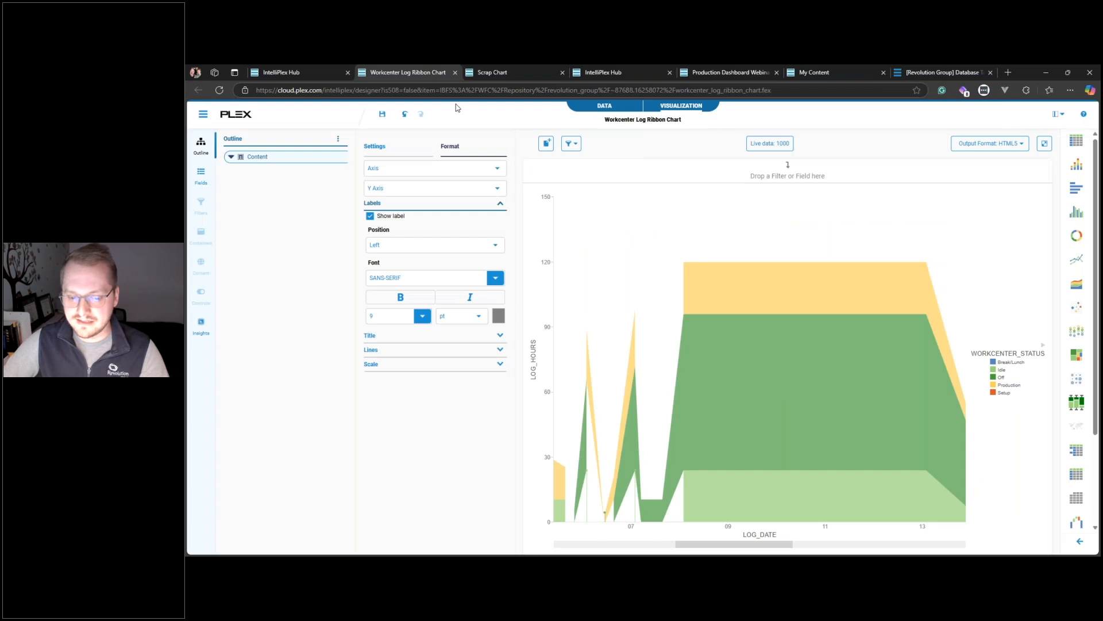
click(498, 73)
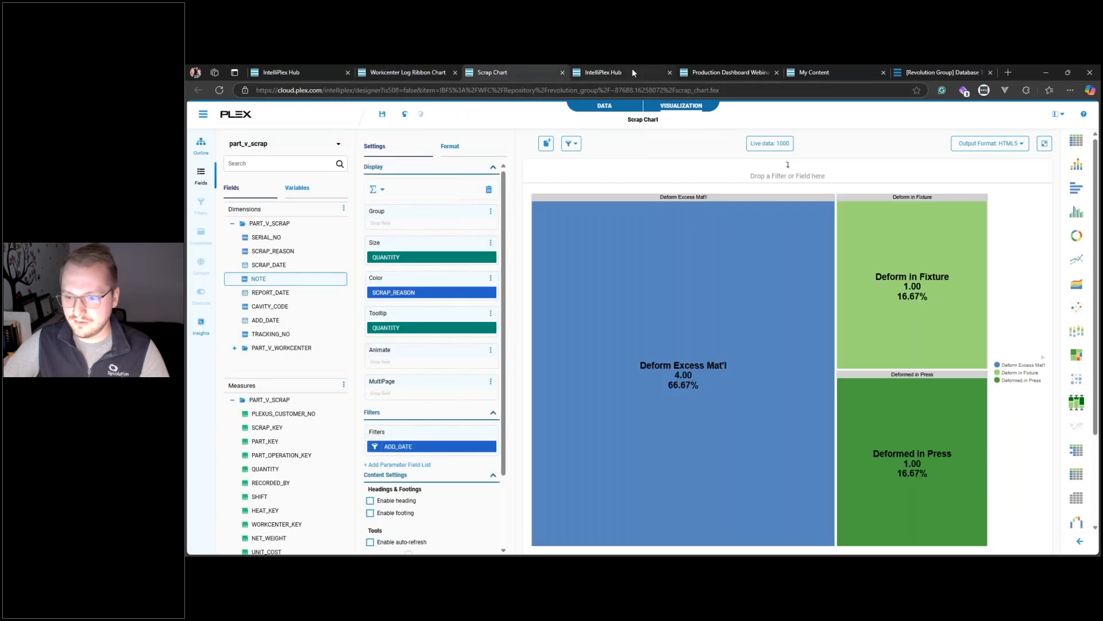
click(418, 69)
click(384, 146)
scroll(423, 460, down, 5)
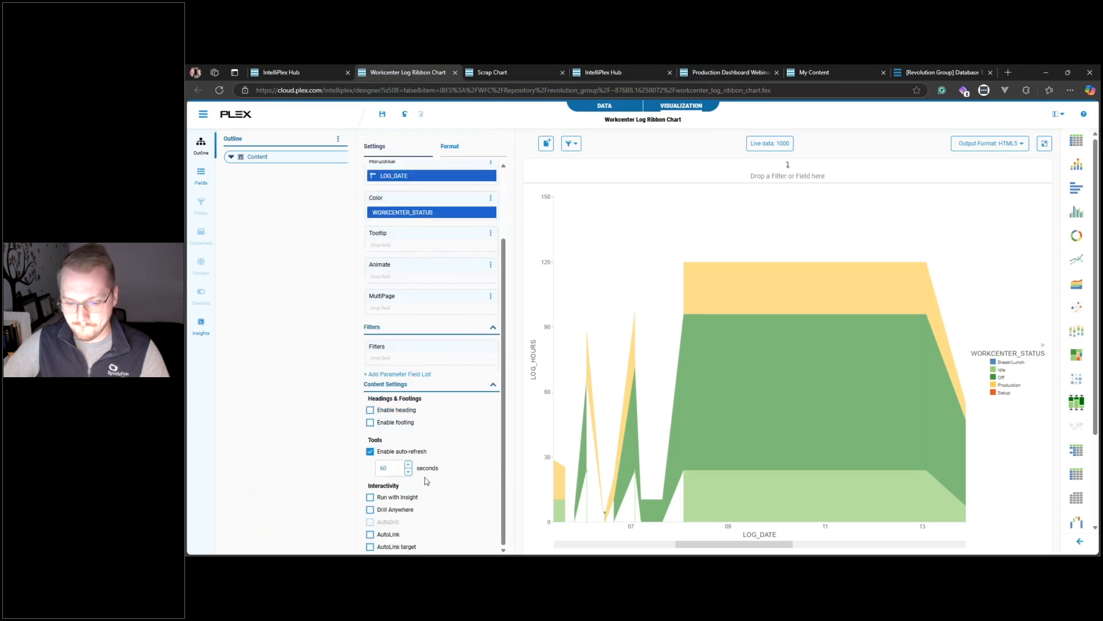
- Enable AutoLink and Drill Anywhere on the ribbon chart, then select its green series
click(370, 547)
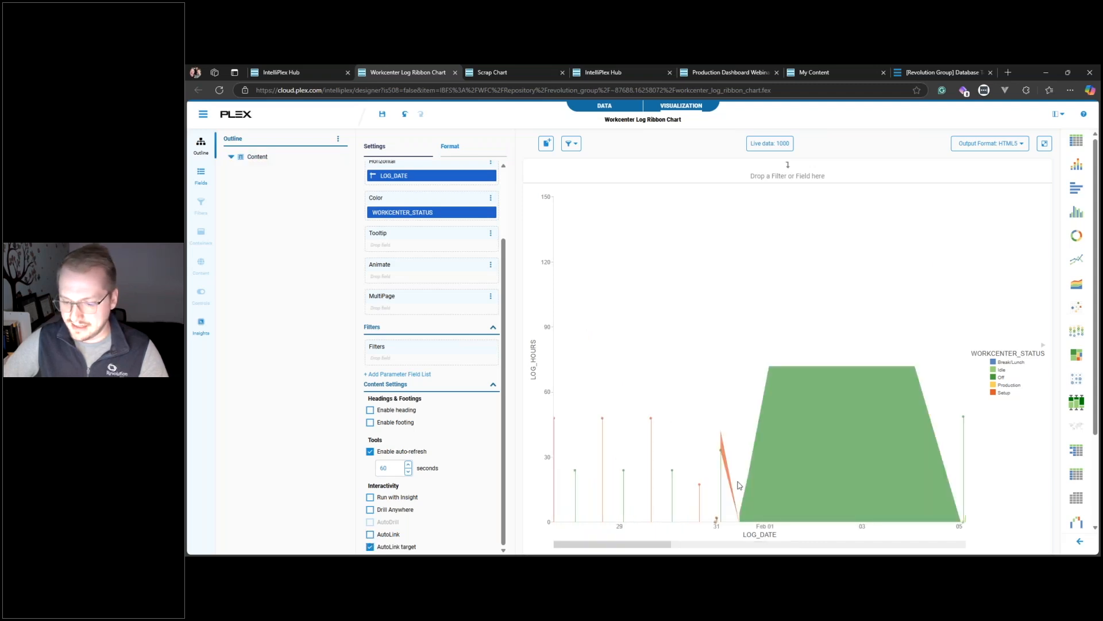
click(376, 534)
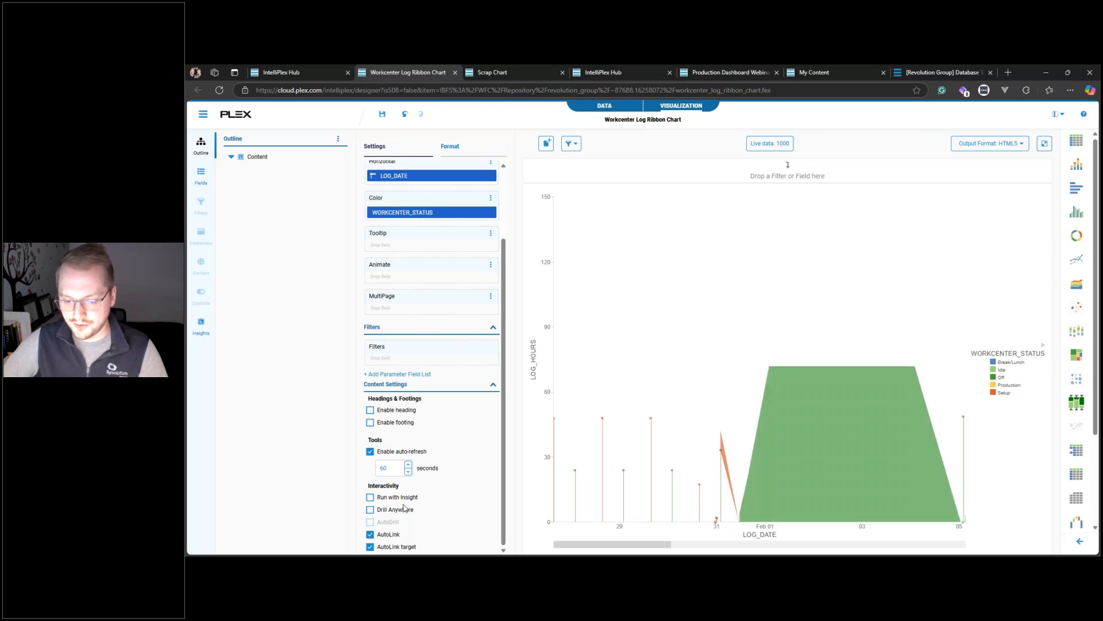
click(370, 509)
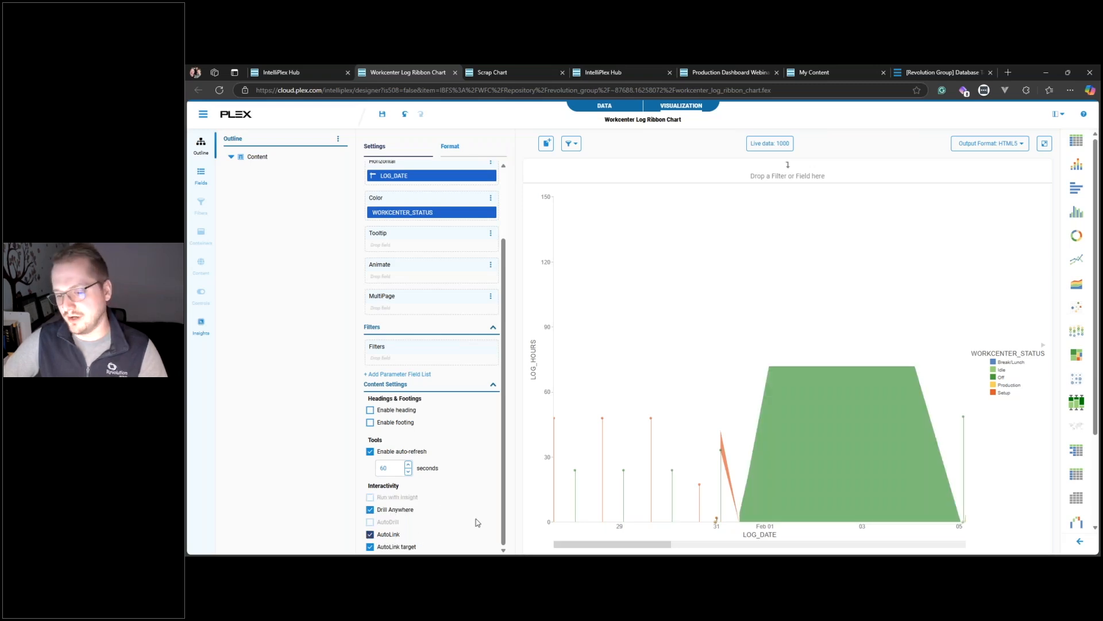
click(795, 415)
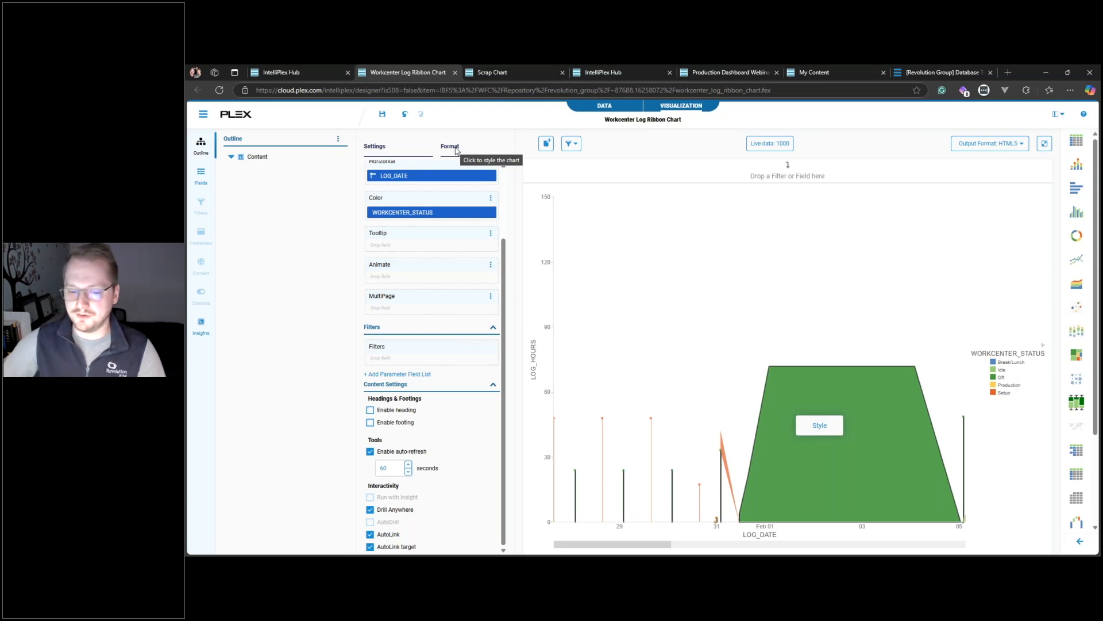
scroll(395, 297, up, 1)
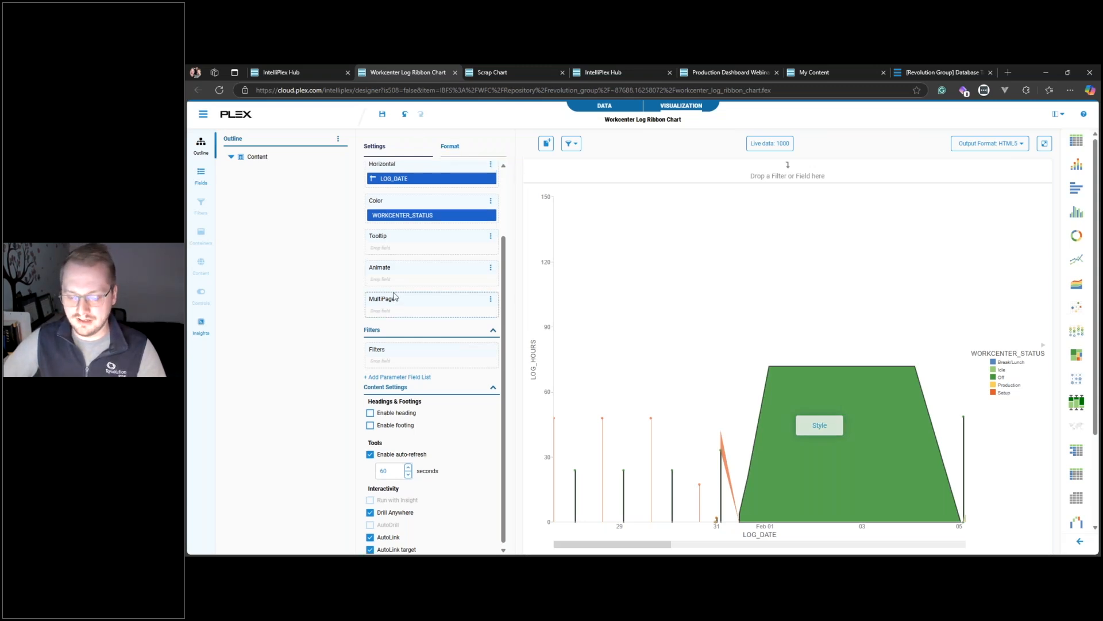
scroll(395, 296, up, 2)
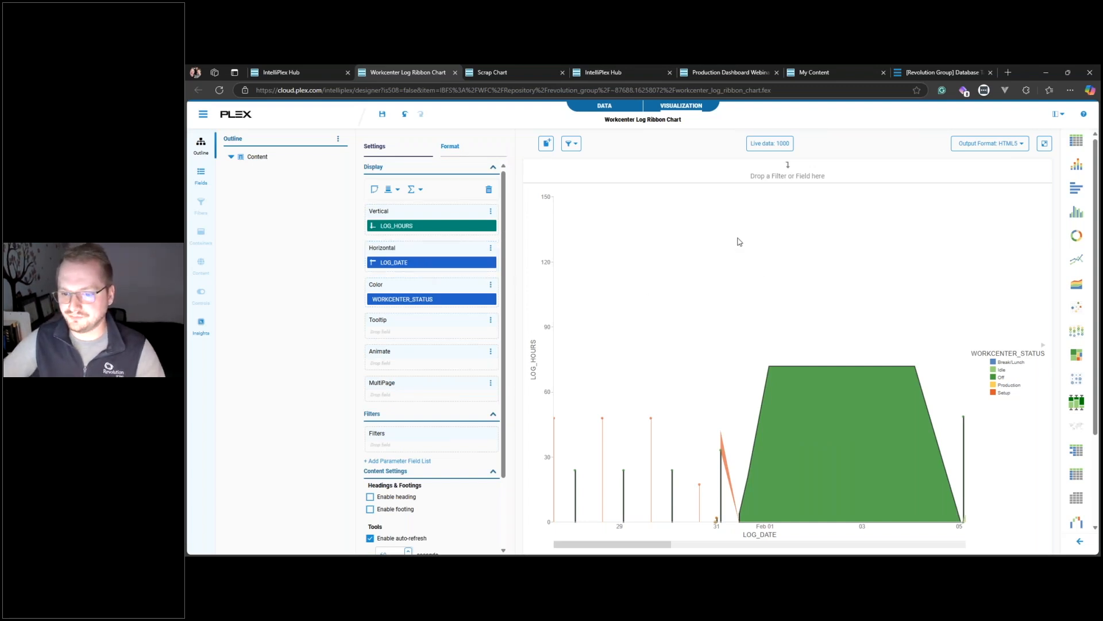
- View the Production Dashboard Webinar in view mode and scroll through its grid
click(747, 77)
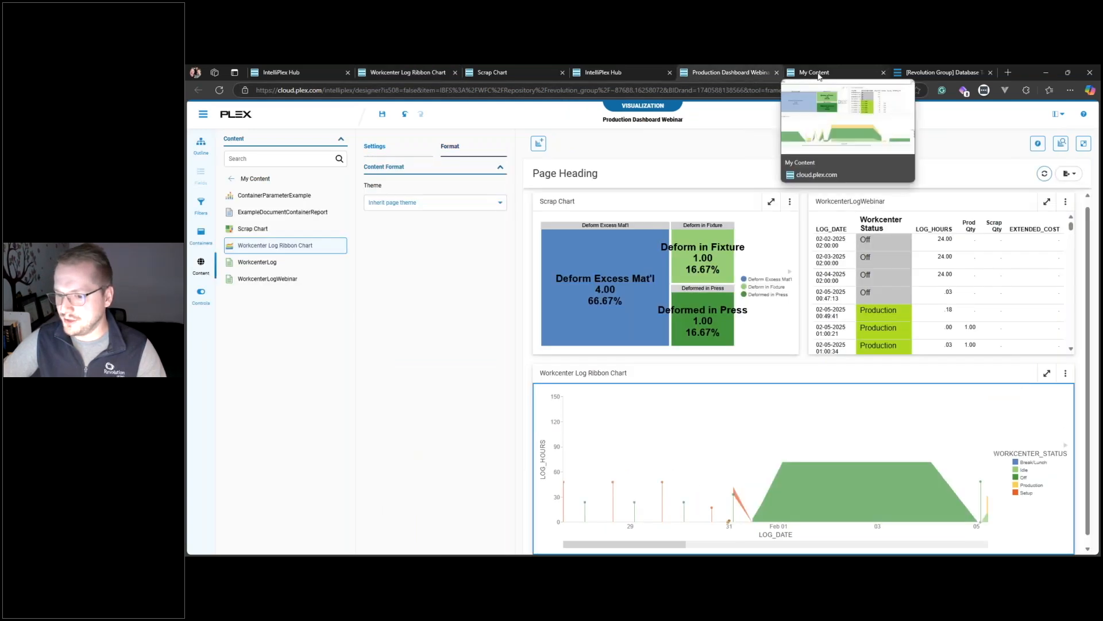
click(818, 73)
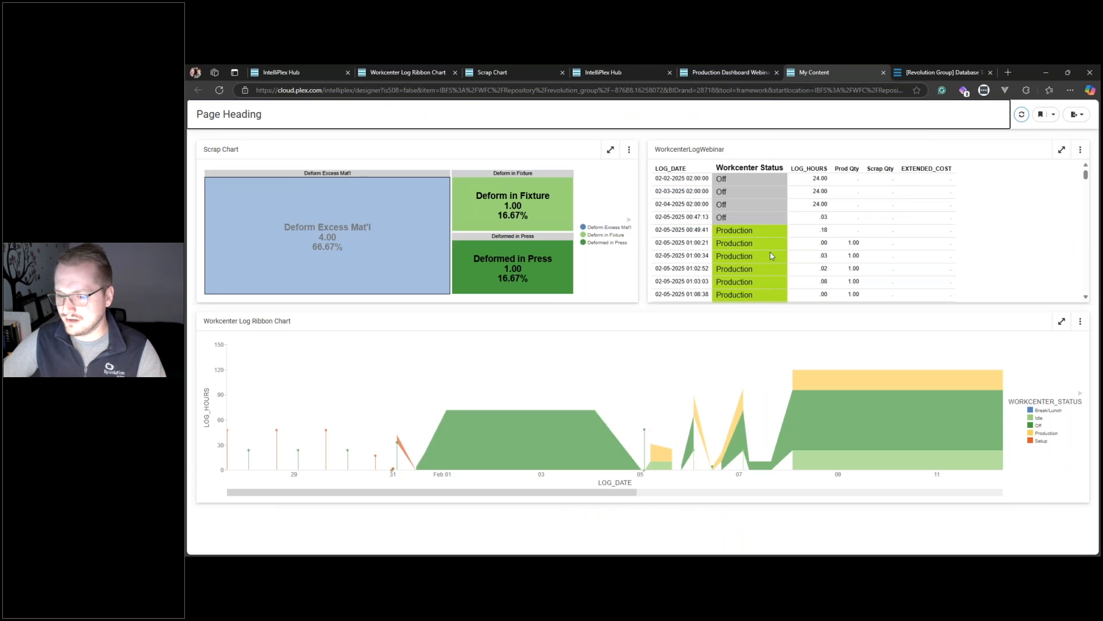
scroll(842, 244, down, 10)
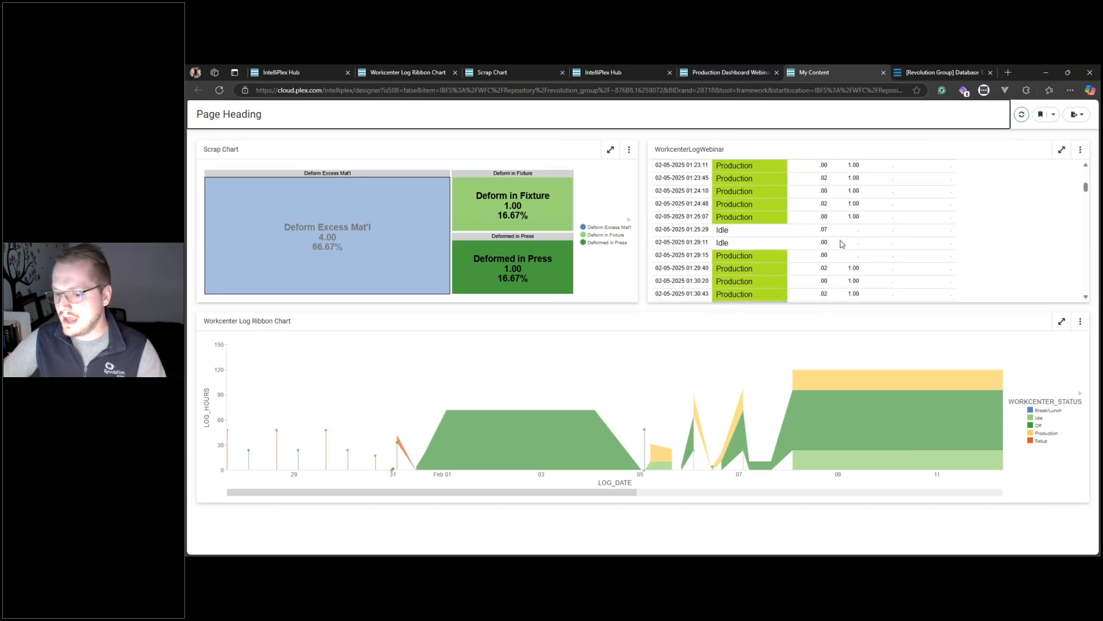
scroll(841, 243, up, 10)
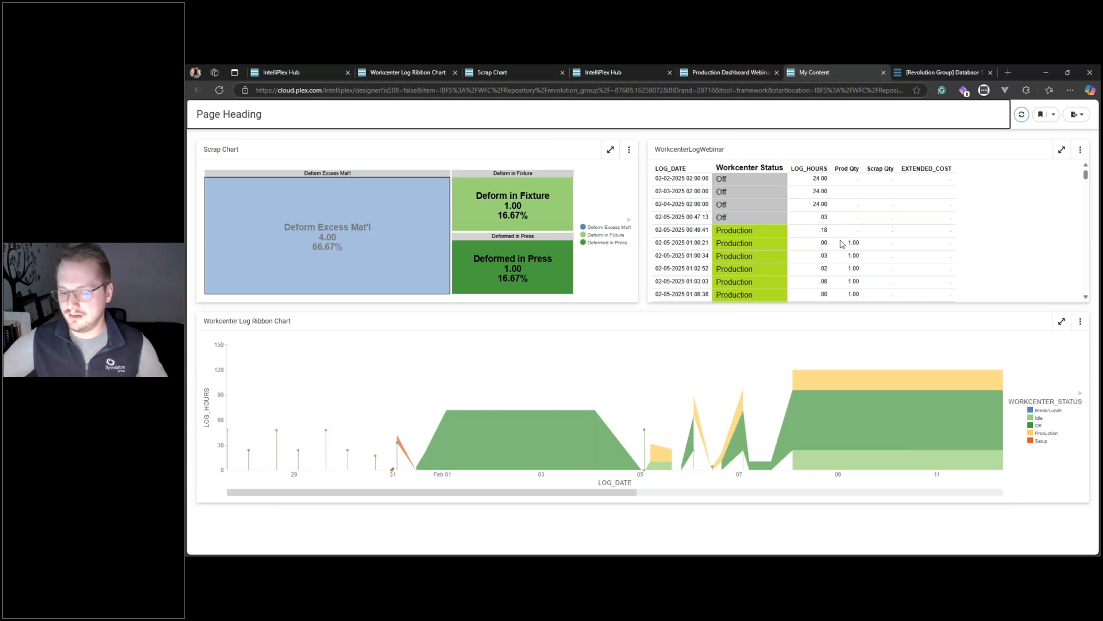
- Move the ERP - Intelliplex 2.0 presentation window, showing the Q & A slide, onto this screen
mouse_move(791, 566)
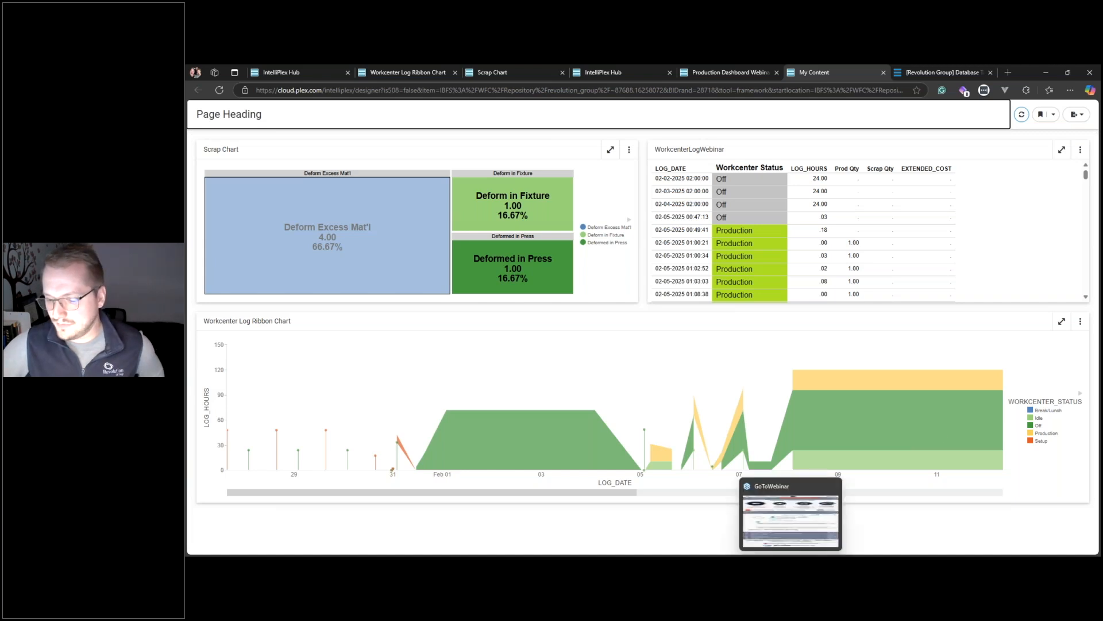
click(563, 110)
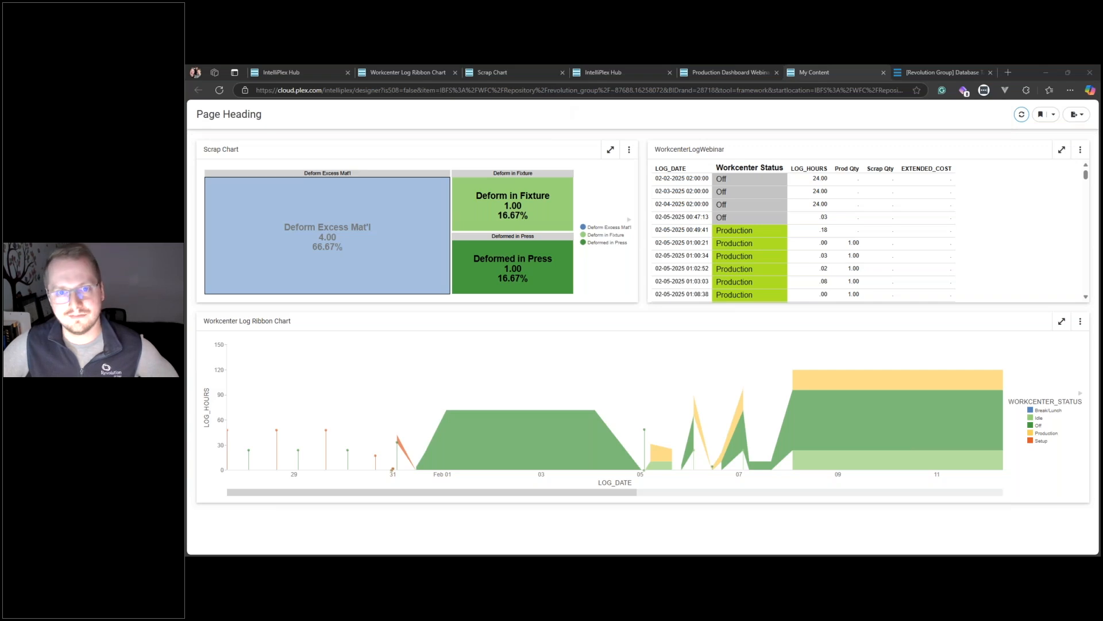
drag(322, 65, 633, 81)
mouse_move(837, 77)
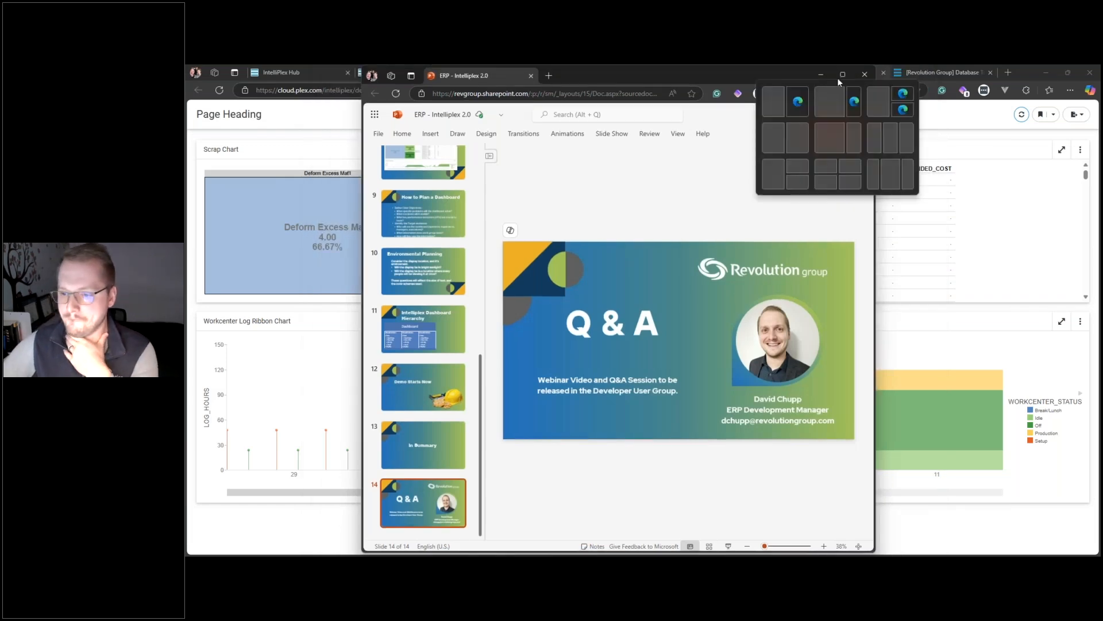
- Maximize the PowerPoint presentation window, then minimize it again
click(839, 77)
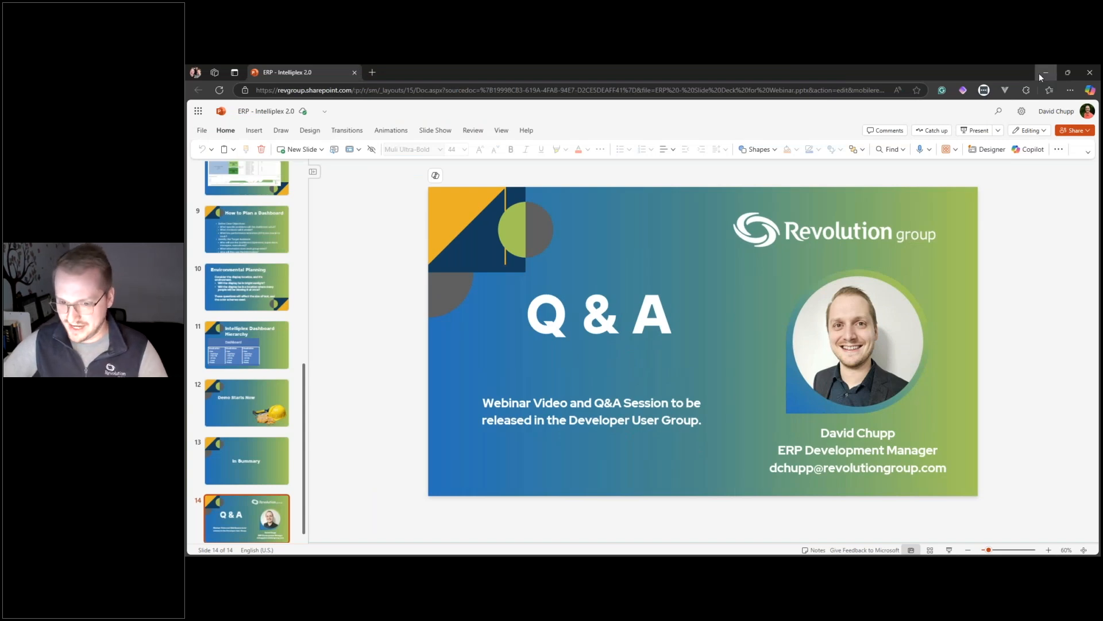
click(1040, 74)
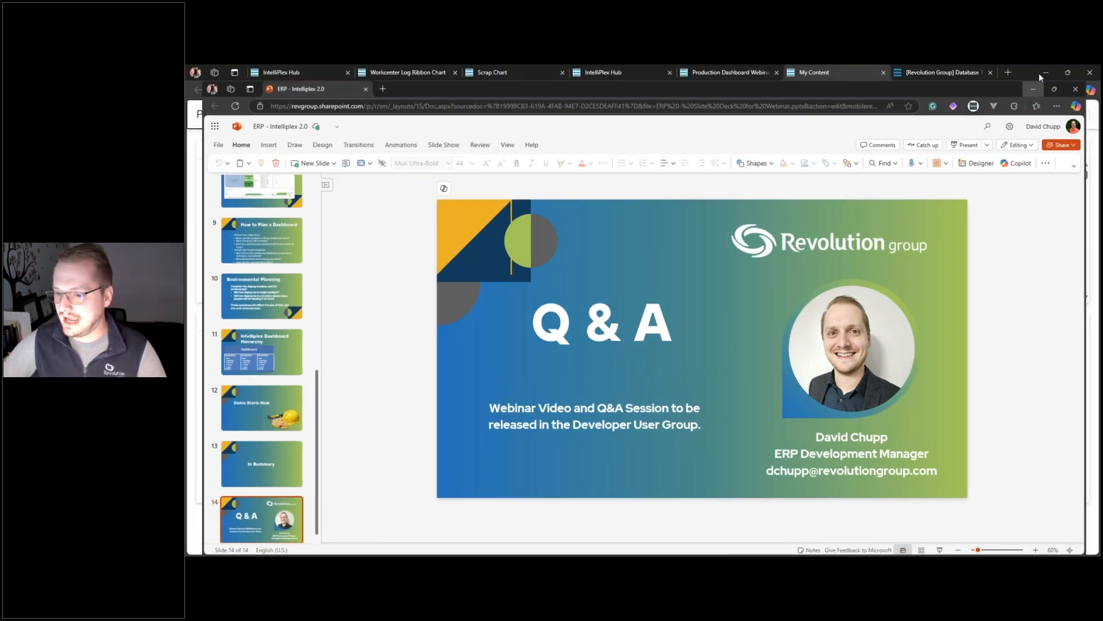
click(1039, 74)
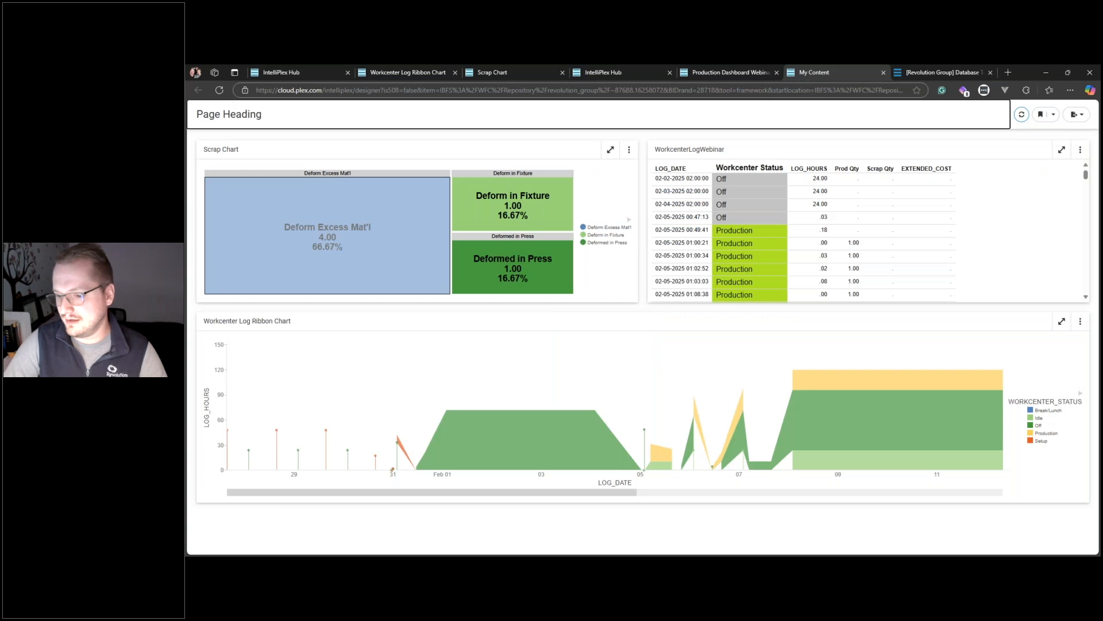
- Open the SQL Development Environment from the Database tab's Go to box
click(943, 73)
click(1035, 112)
key(Return)
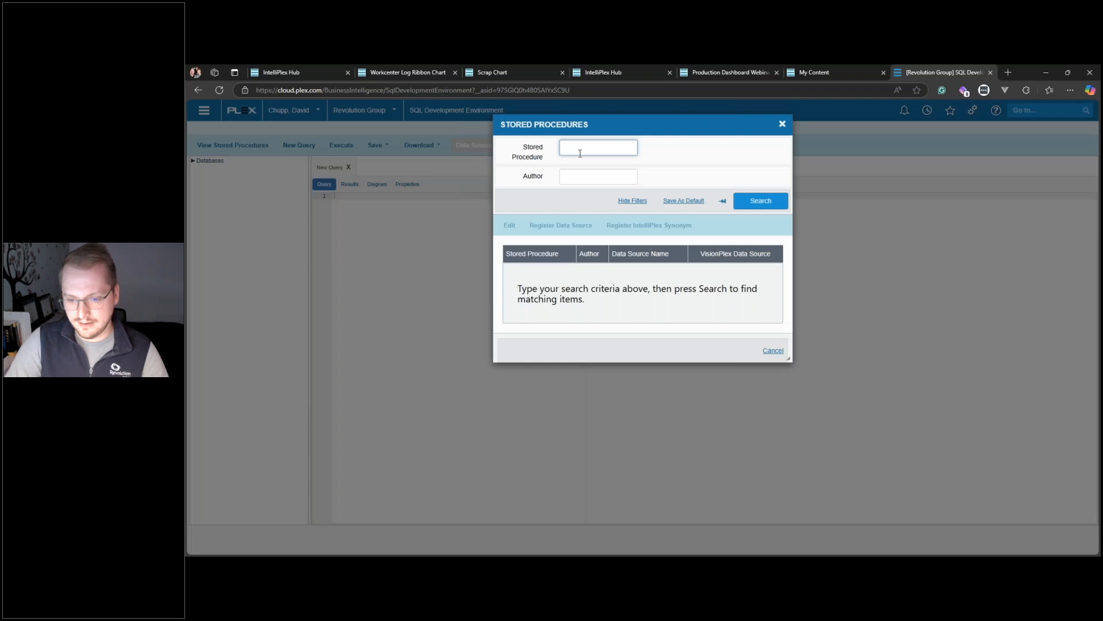
- Search stored procedures for 'example' and open Example_IP_Workcenter_Log_DownTime
click(580, 153)
text(exam)
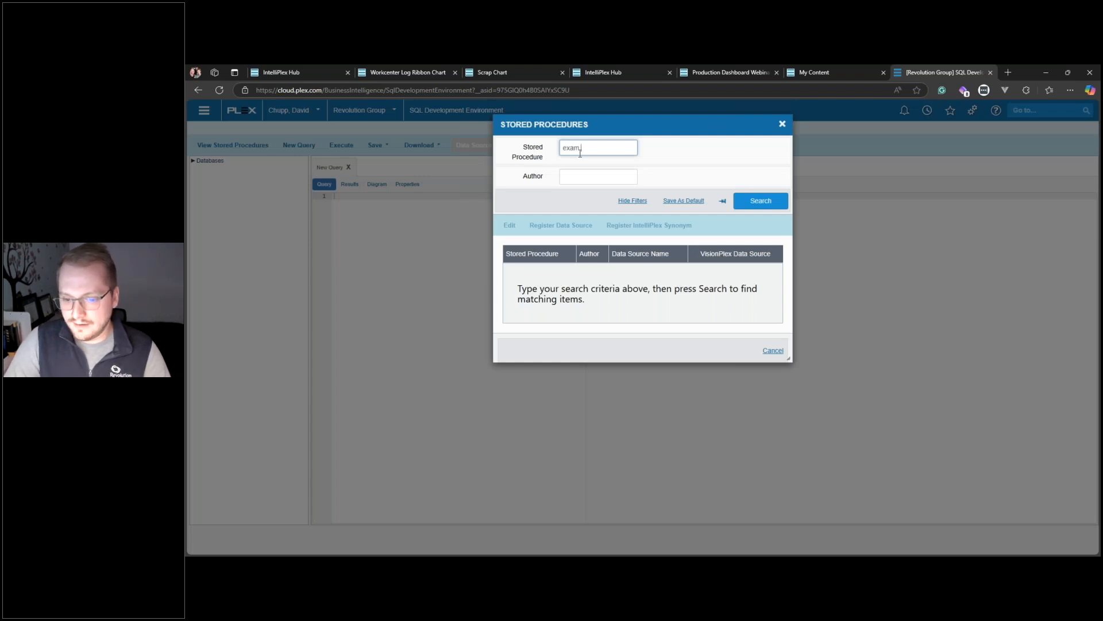
text(ple)
key(Return)
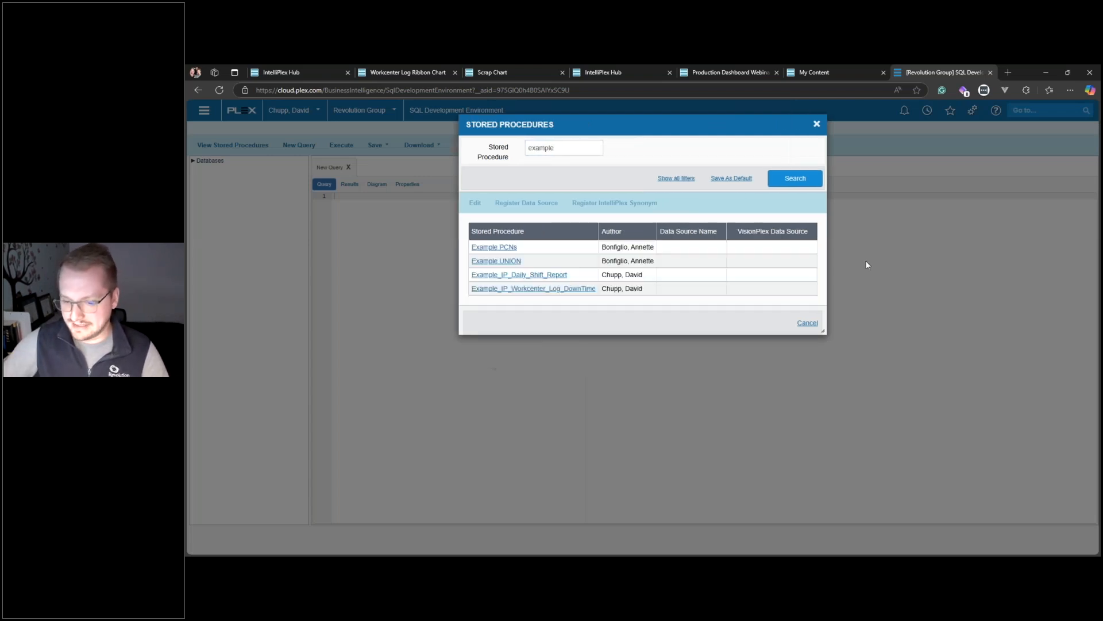
click(535, 289)
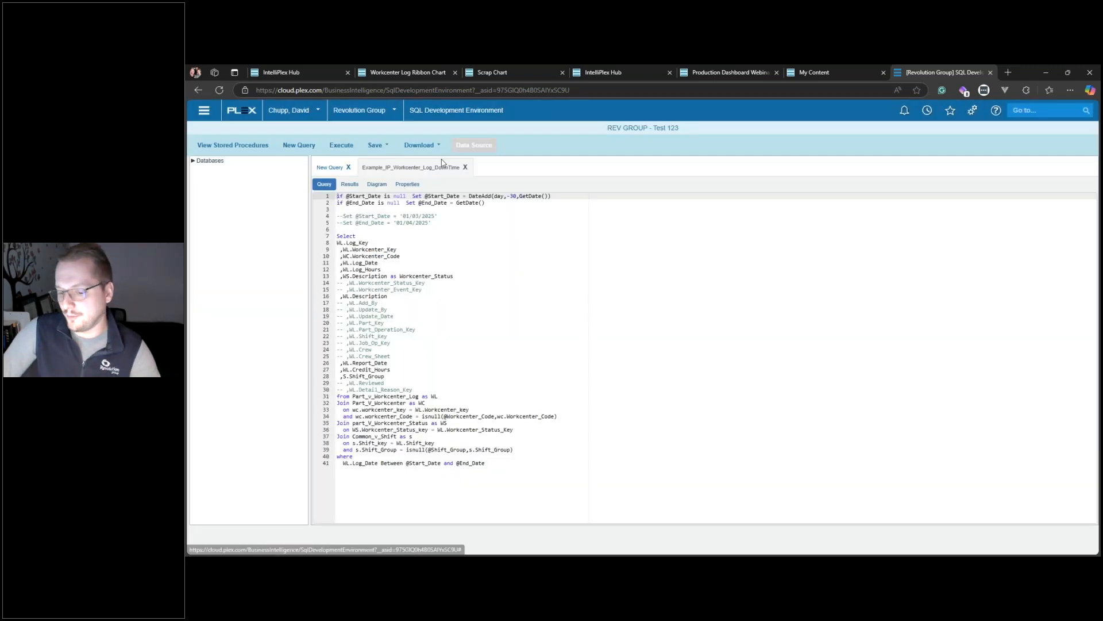
- Show the procedure's Properties and point out its checked IntelliPlex Synonym setting
click(407, 184)
drag(642, 370, 705, 375)
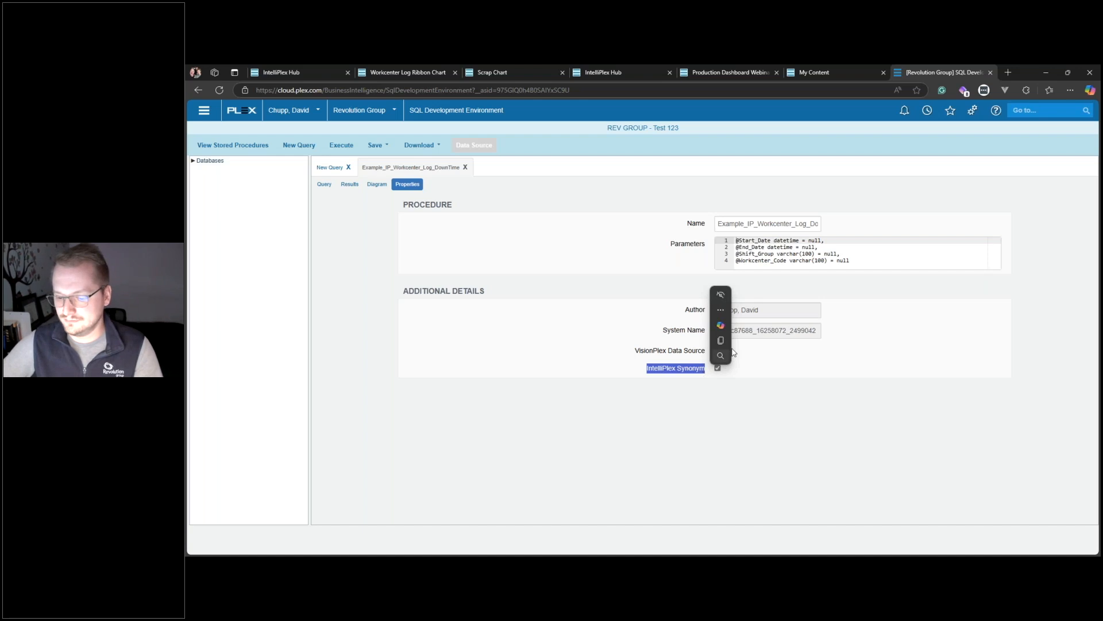
click(742, 412)
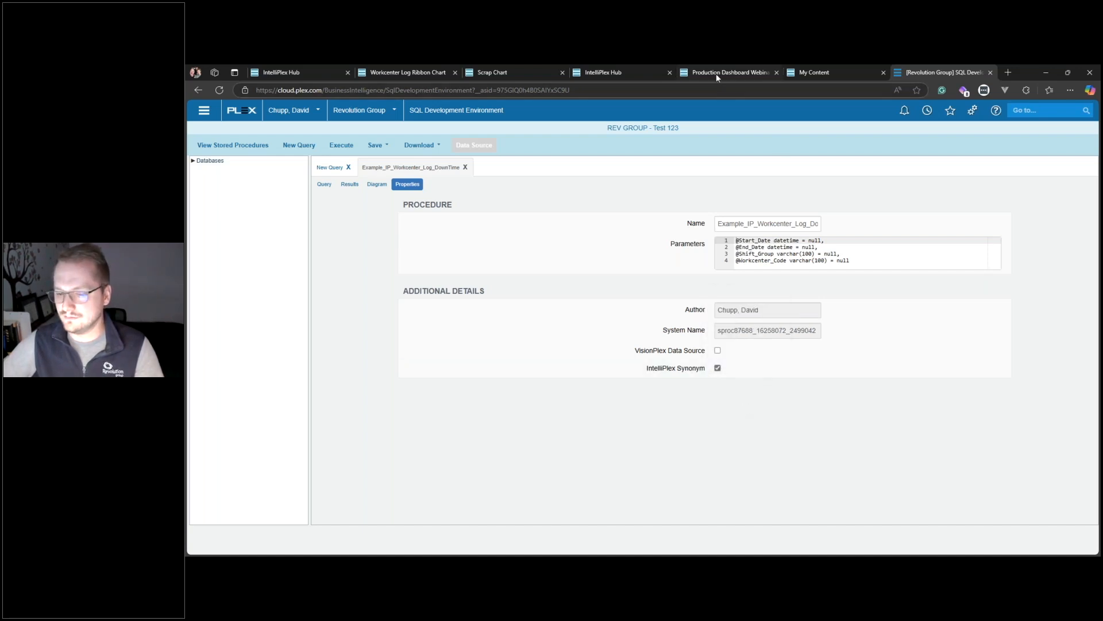
mouse_move(716, 73)
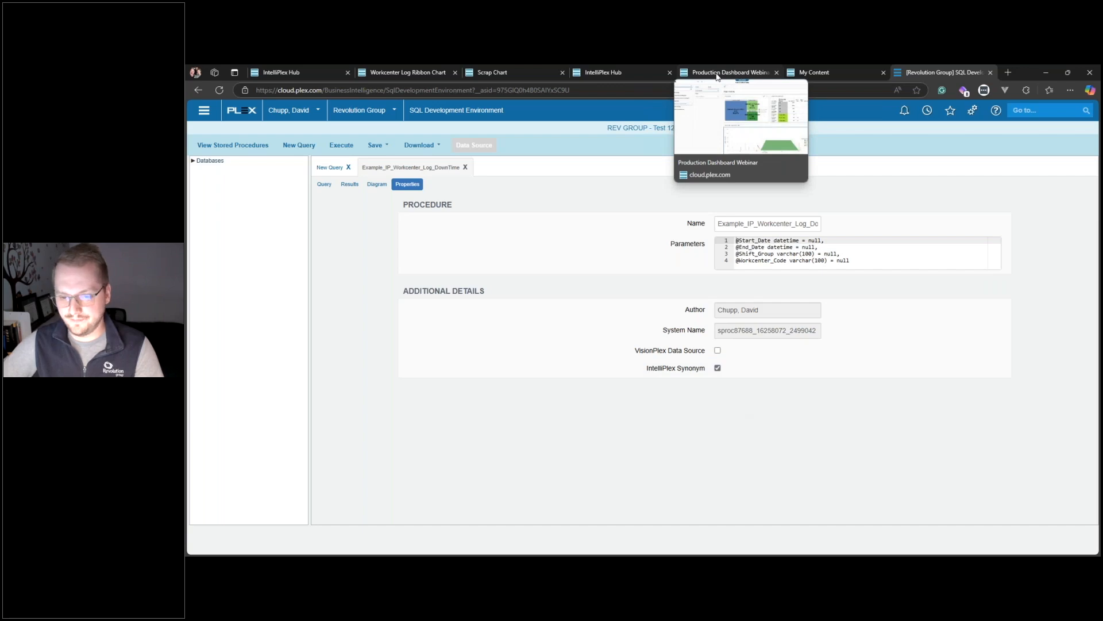
- Cycle through the IntelliPlex Hub and Scrap Chart tabs, ending on the Production Dashboard Webinar designer
click(717, 74)
click(591, 74)
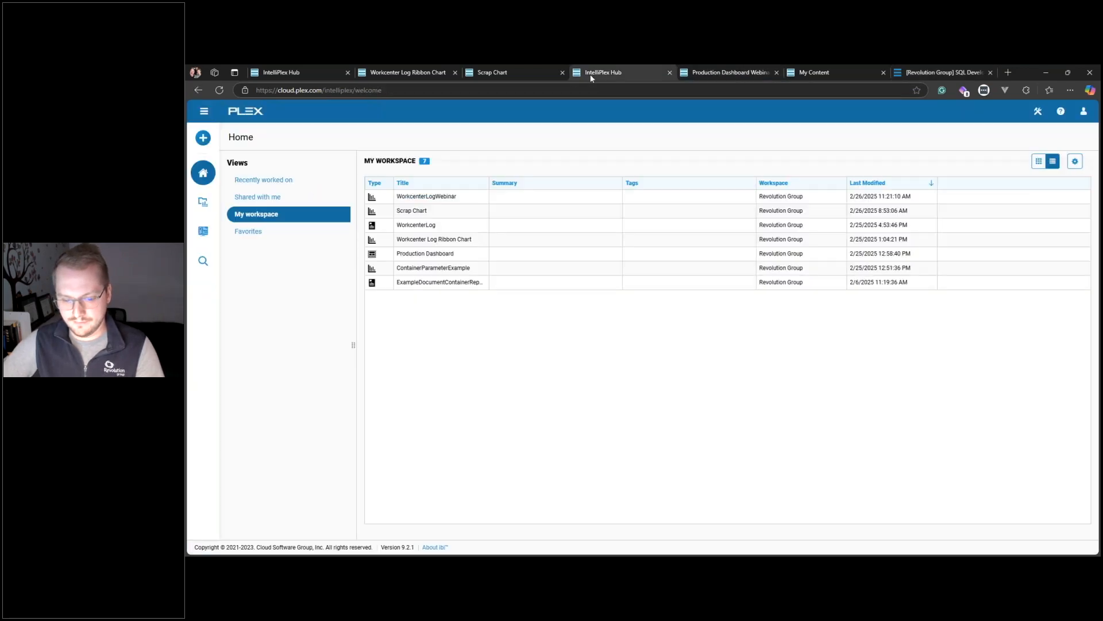
click(507, 73)
scroll(461, 385, down, 3)
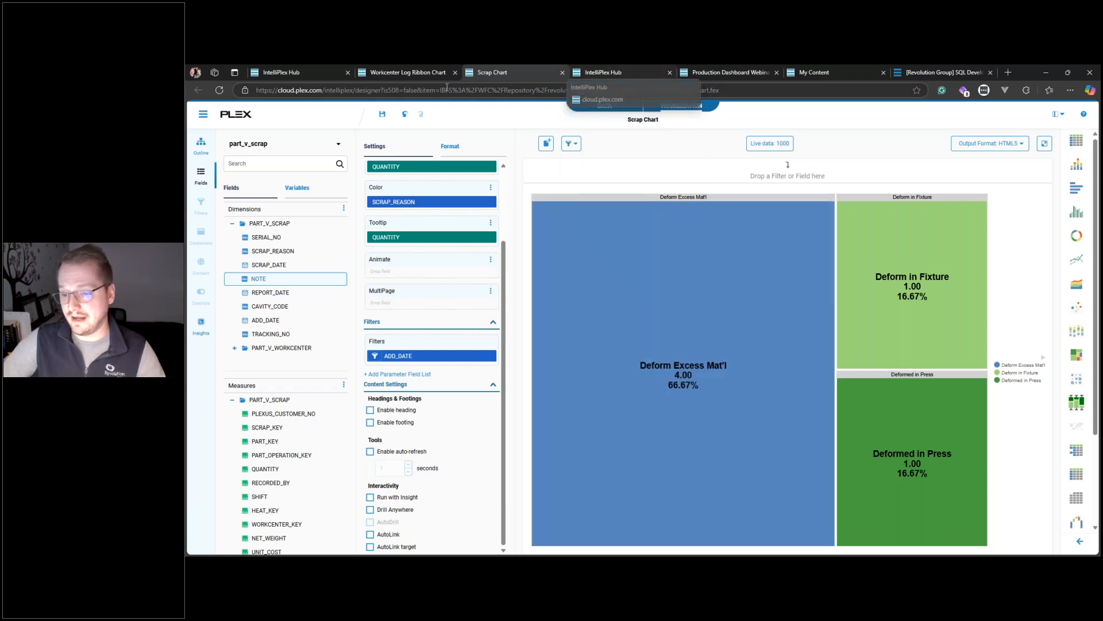
click(715, 74)
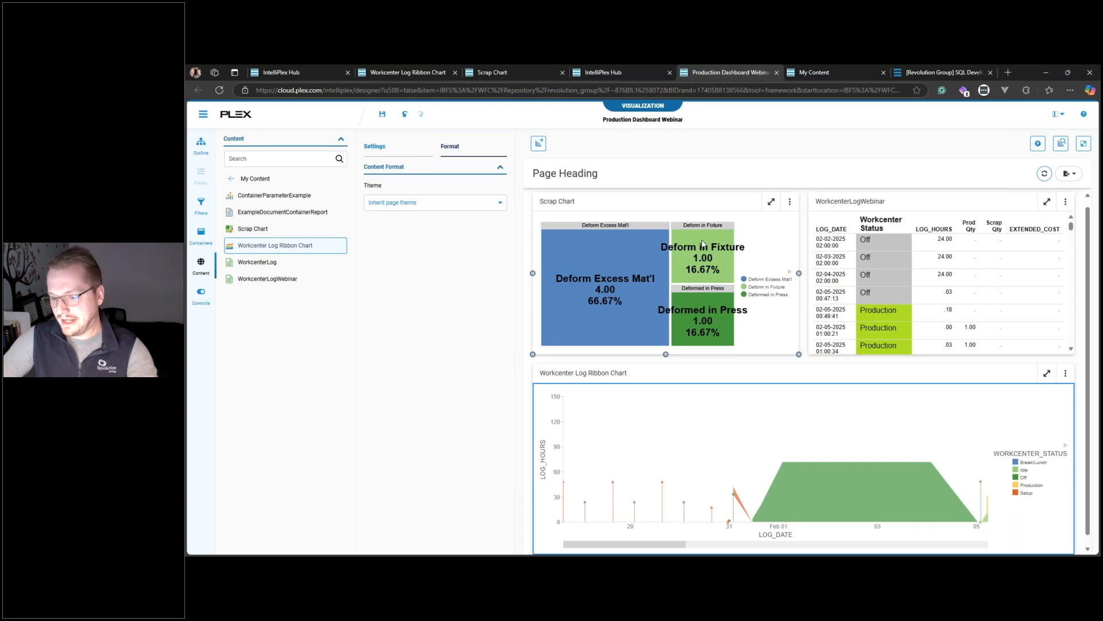
- Select the ribbon chart and Scrap Chart panels on the dashboard, then switch to the Scrap Chart designer
click(882, 385)
click(665, 298)
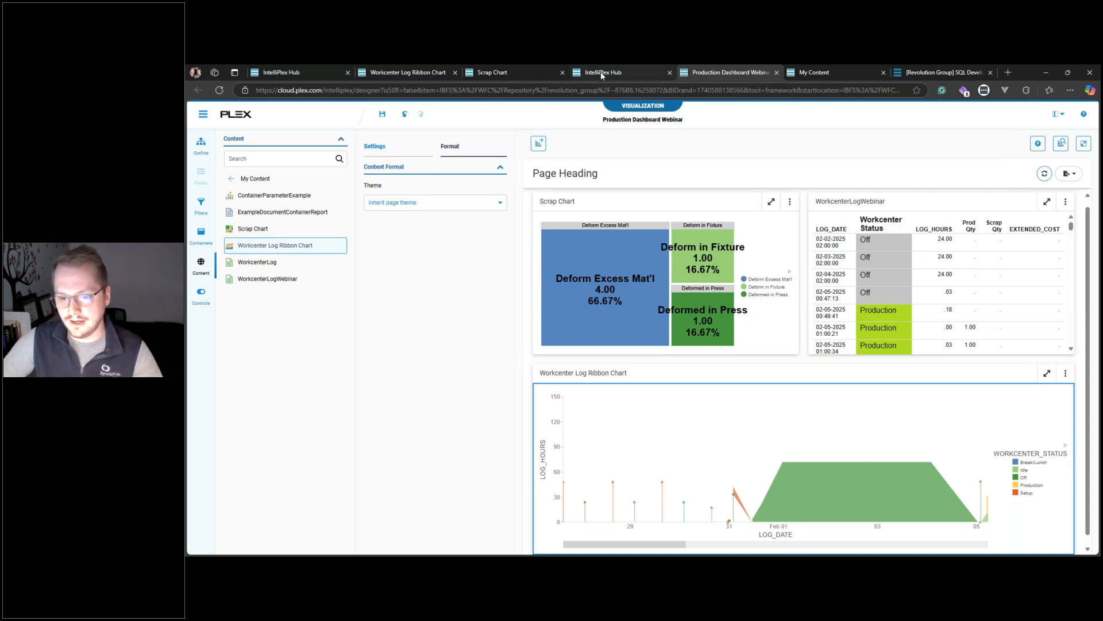
mouse_move(490, 76)
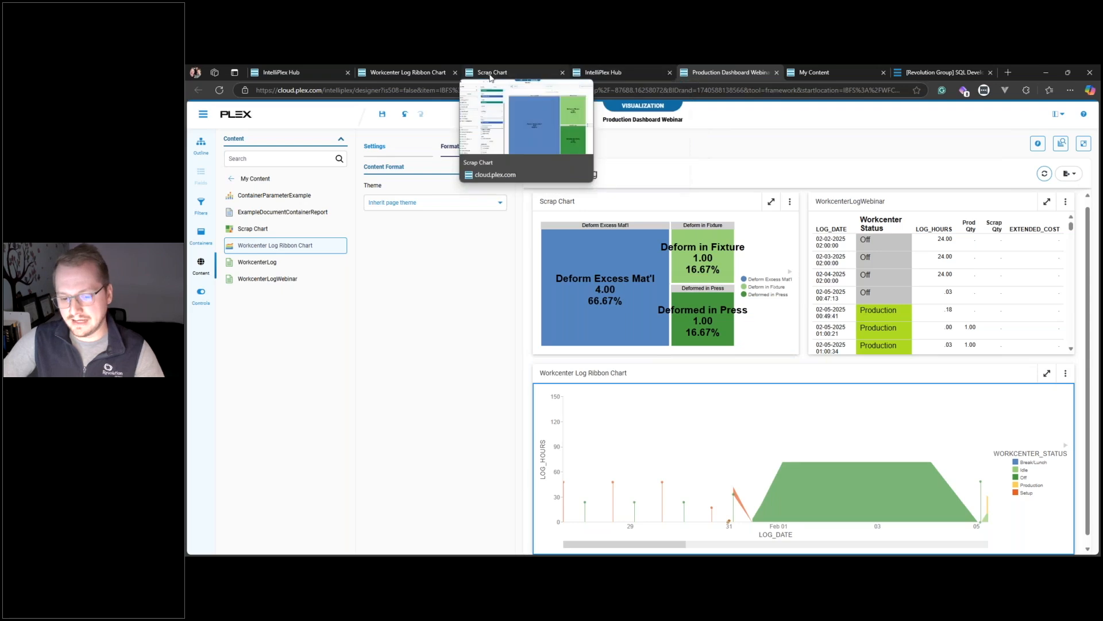
click(490, 75)
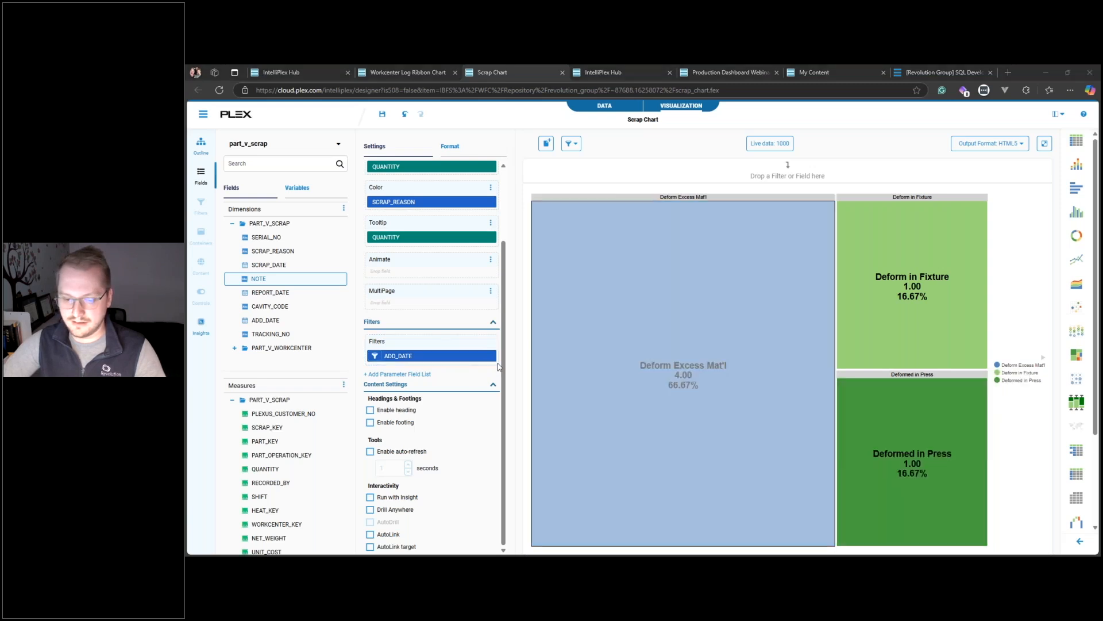
- Open the ADD_DATE filter editor, close it unchanged, and return to the Workcenter Log Ribbon Chart designer
click(405, 356)
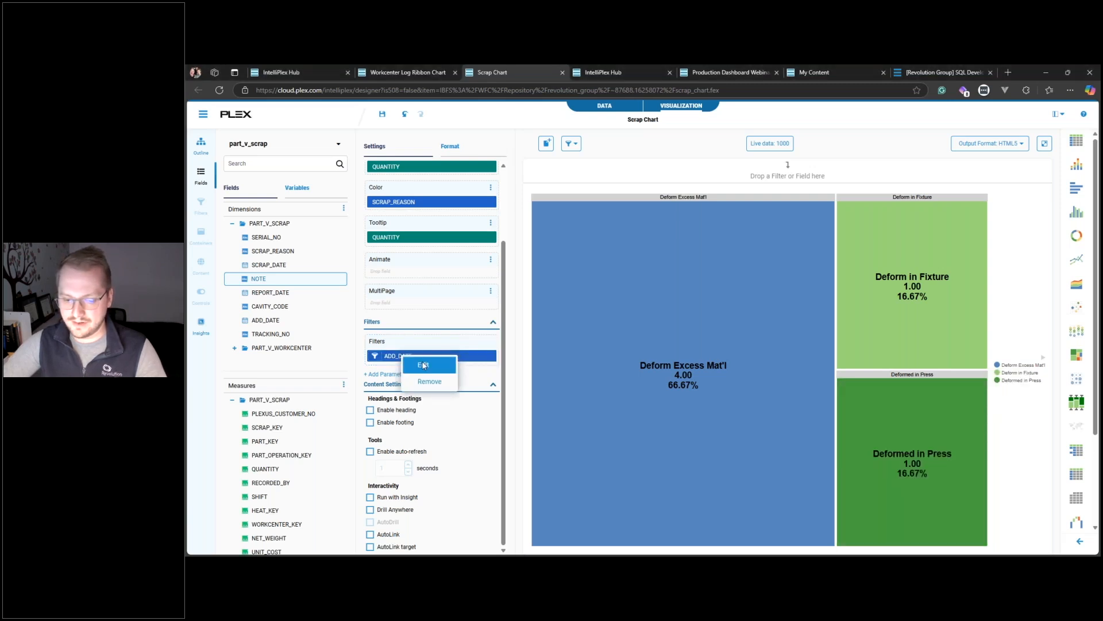
click(423, 365)
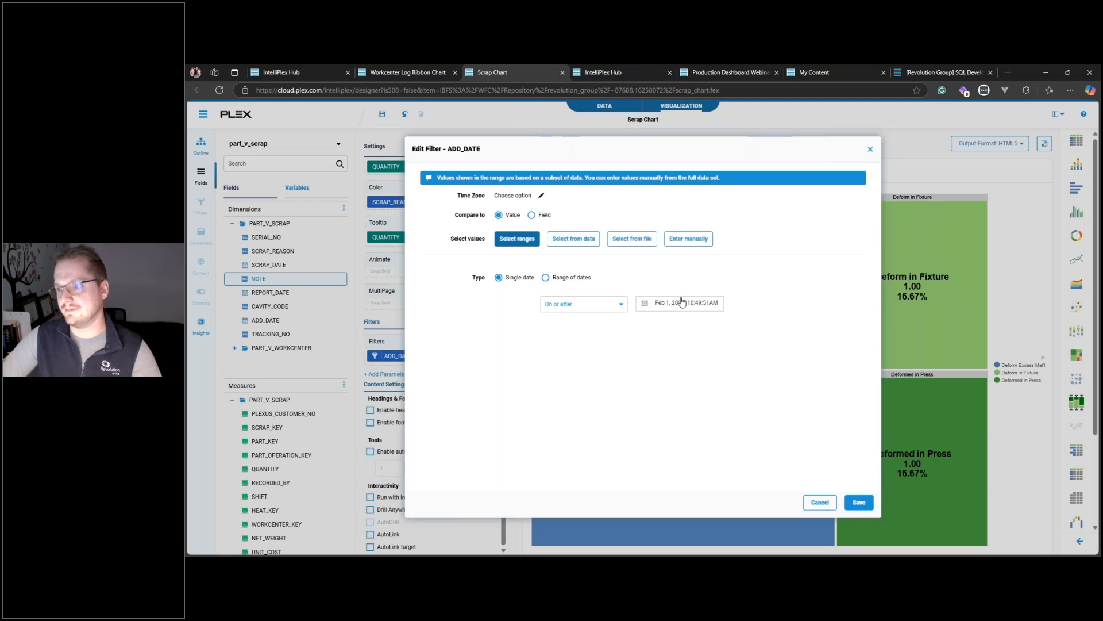
click(871, 150)
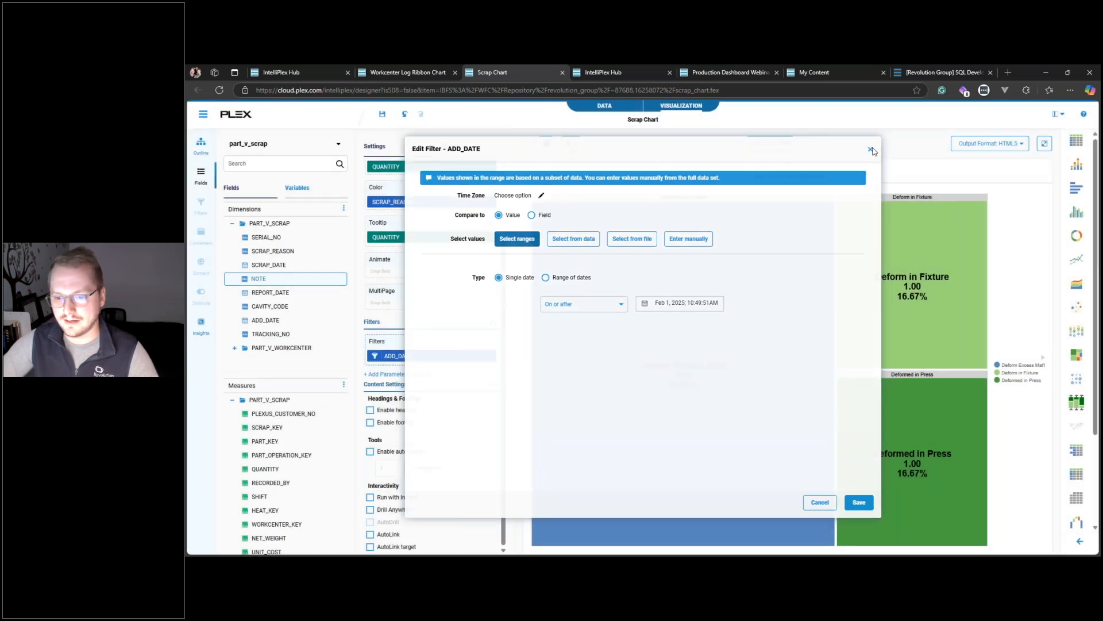
click(412, 72)
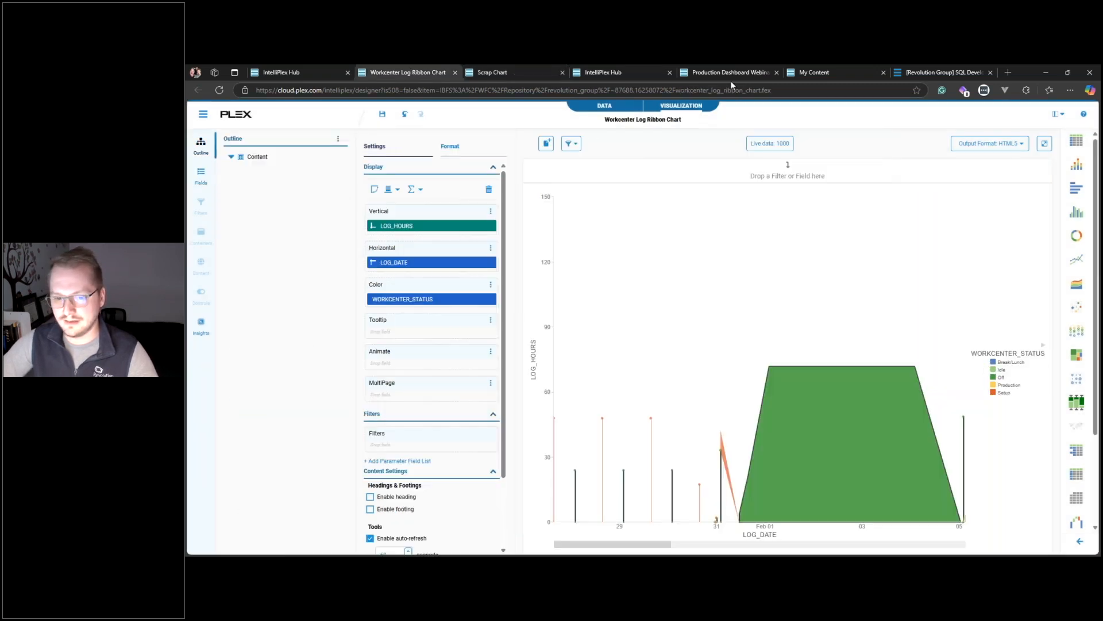
- From the IntelliPlex Hub, edit WorkcenterLogWebinar, then bring up options for its Workcenter Status field
click(315, 75)
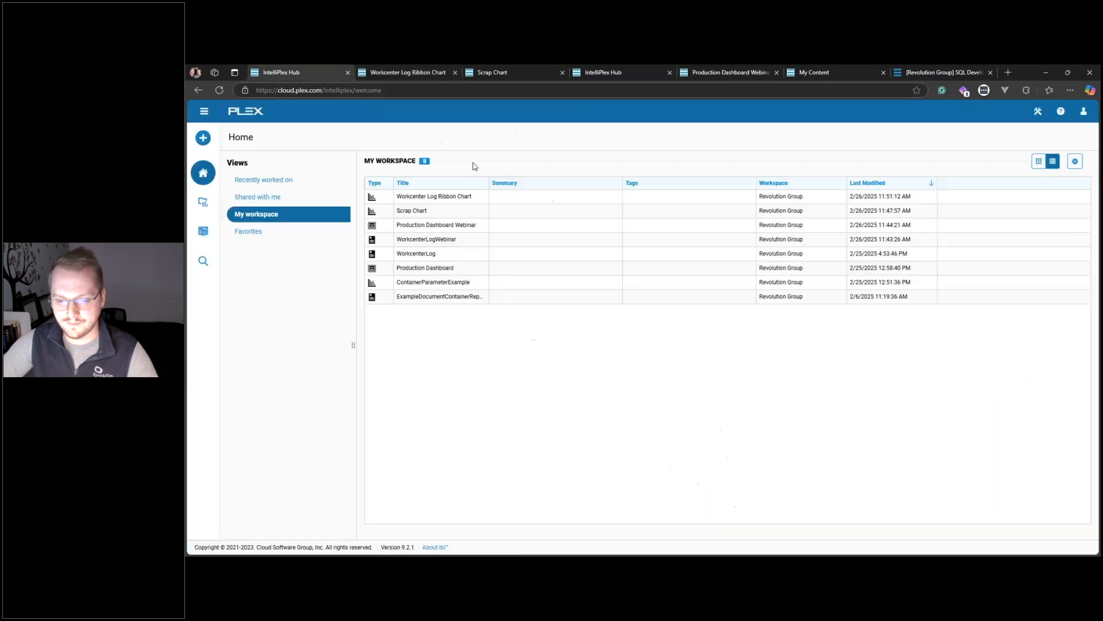
right_click(453, 197)
click(404, 332)
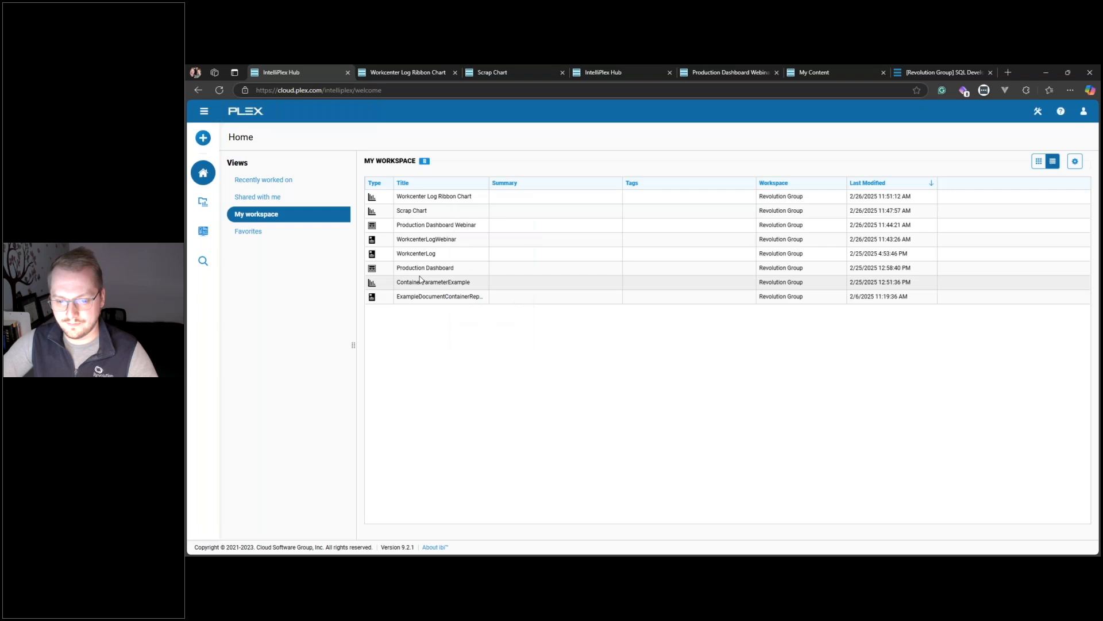
right_click(428, 239)
click(465, 308)
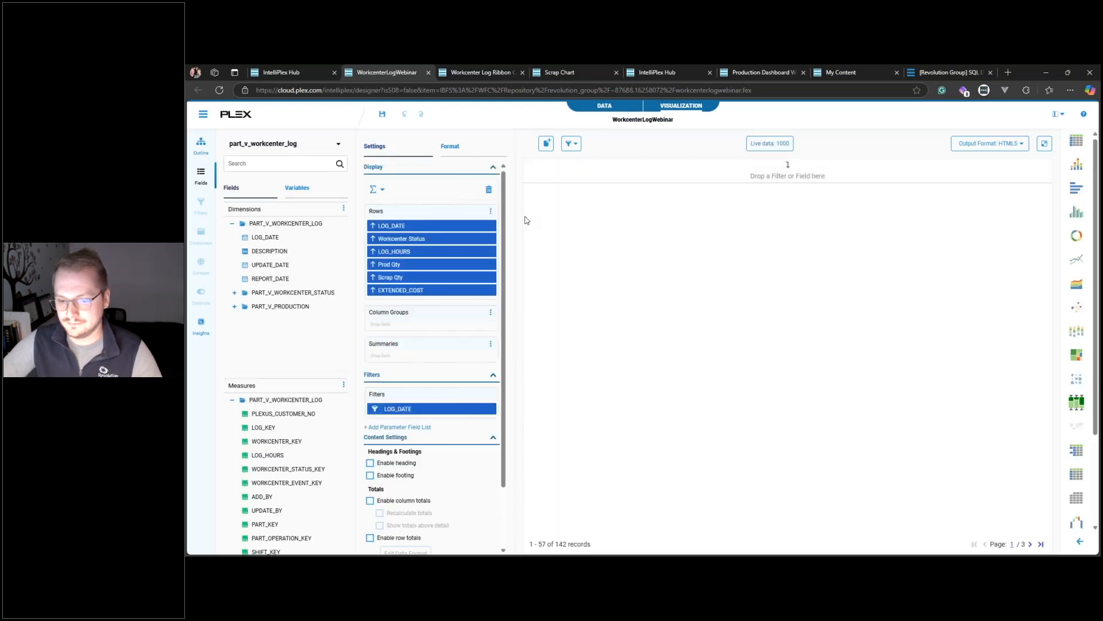
click(636, 204)
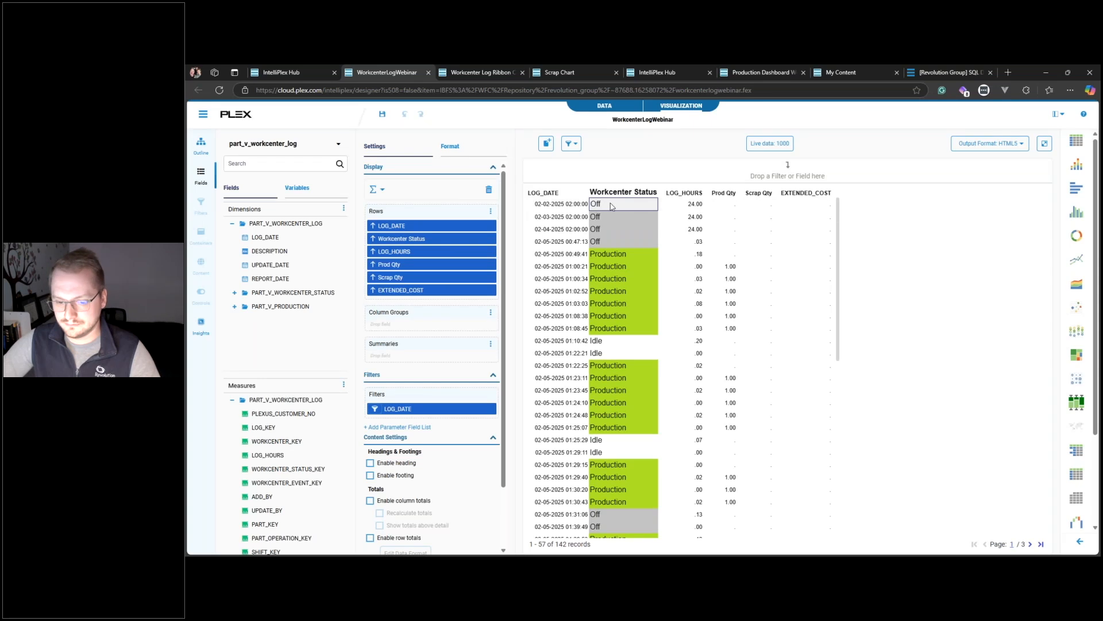
right_click(415, 241)
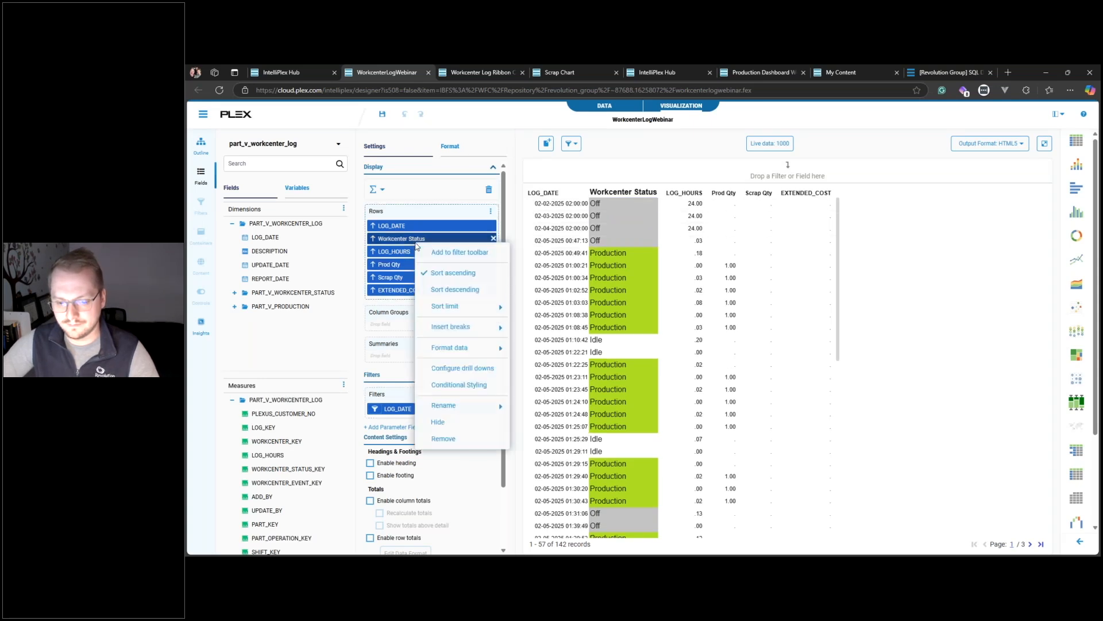
- Add a LOG_HOURS greater-than-4 condition under Workcenter Status styling, delete it, then target the LOG_HOURS field
click(457, 384)
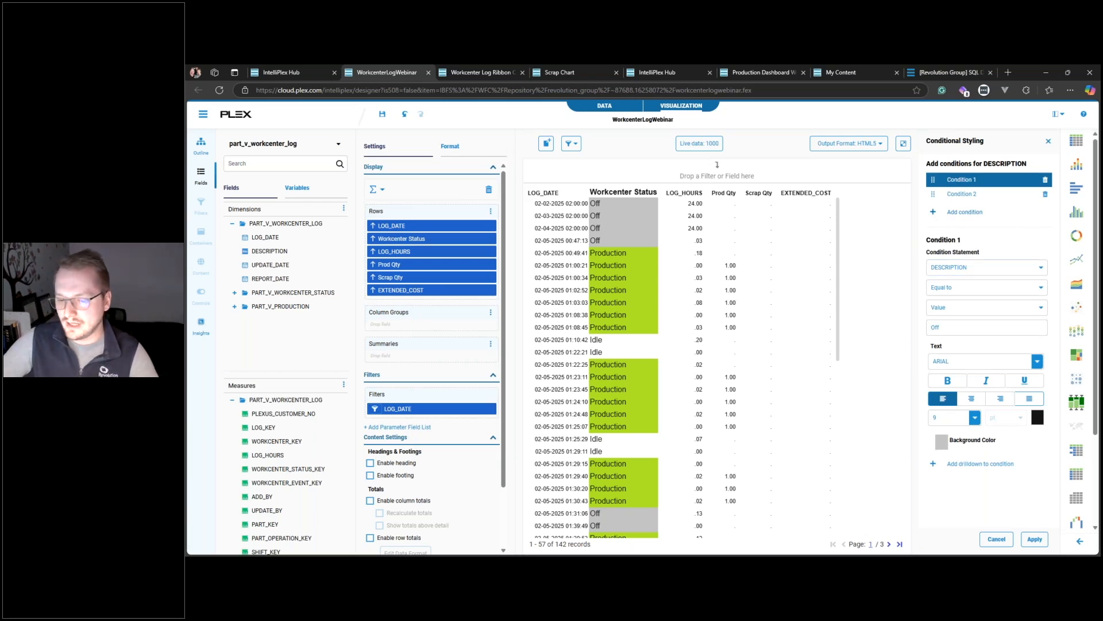
click(932, 212)
click(973, 282)
click(965, 320)
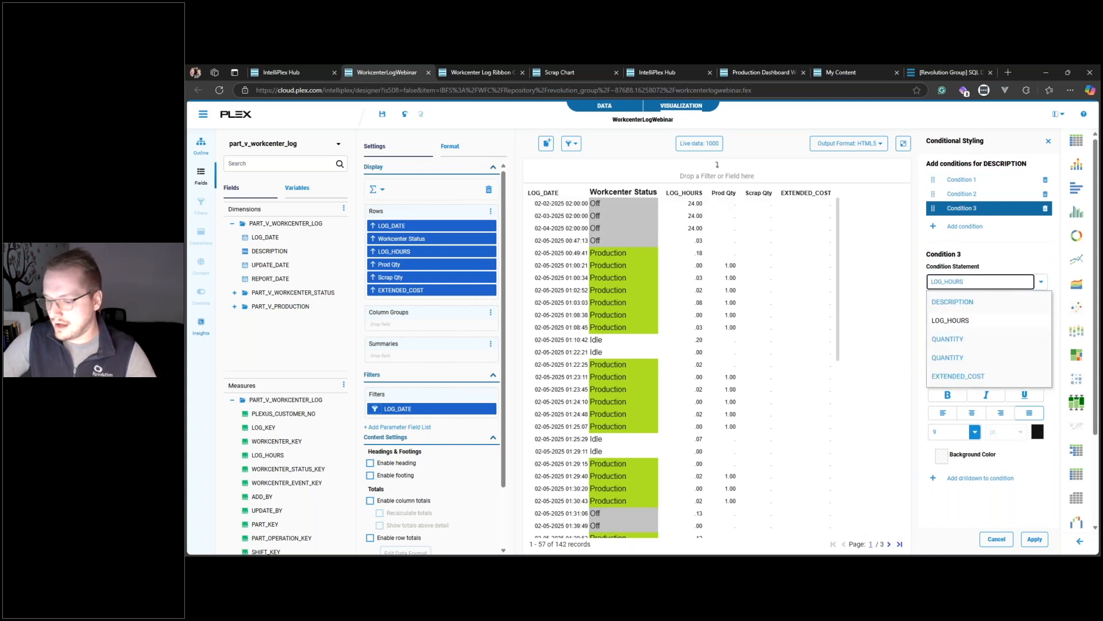
click(964, 323)
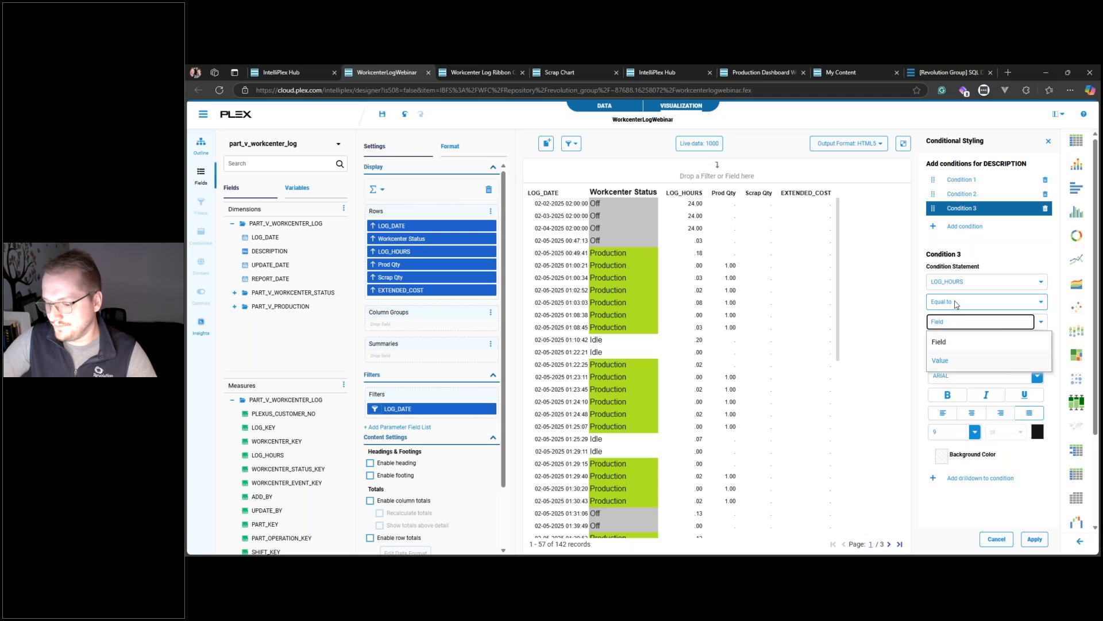
click(956, 304)
click(953, 358)
click(965, 324)
click(954, 344)
text(4)
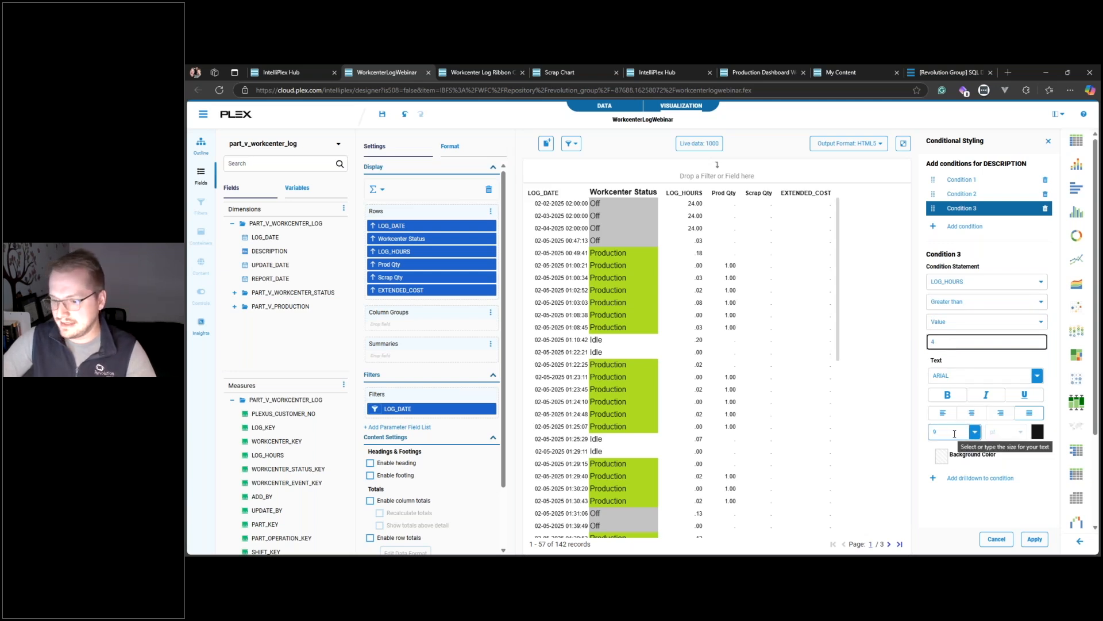
click(1046, 212)
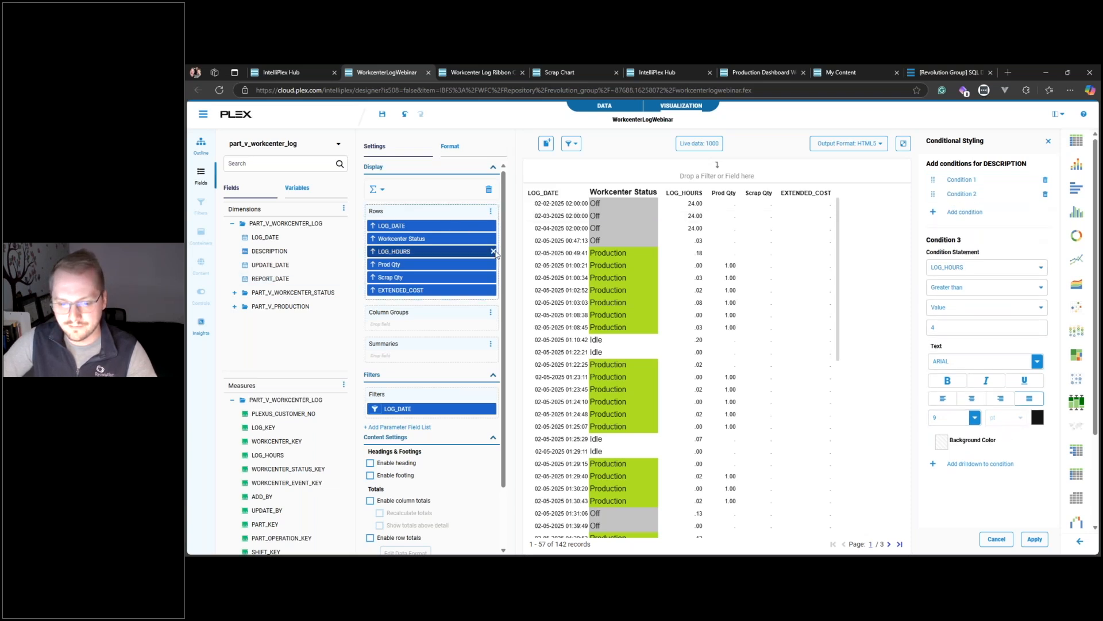
click(391, 253)
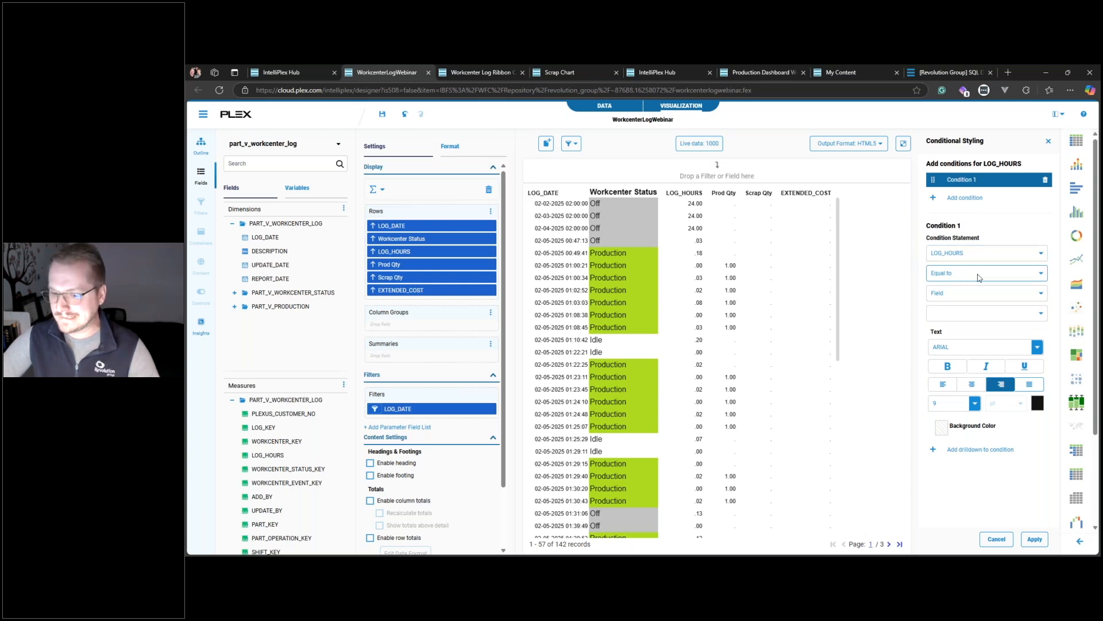
- Set LOG_HOURS Condition 1 to Greater than the fixed value 4
click(958, 293)
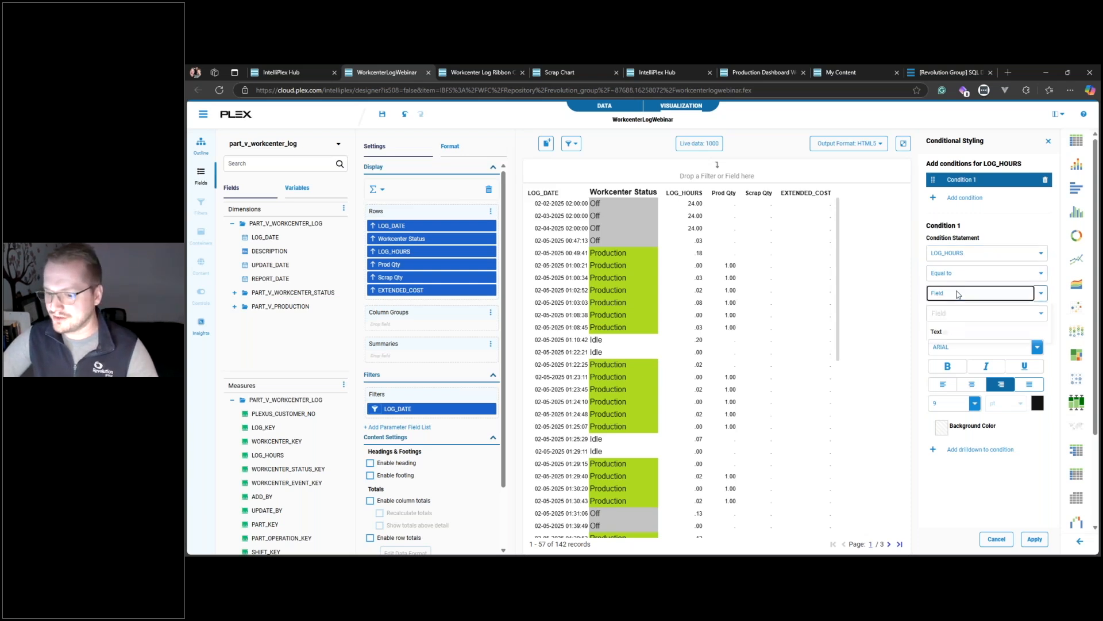
click(951, 333)
text(4)
click(958, 279)
click(947, 331)
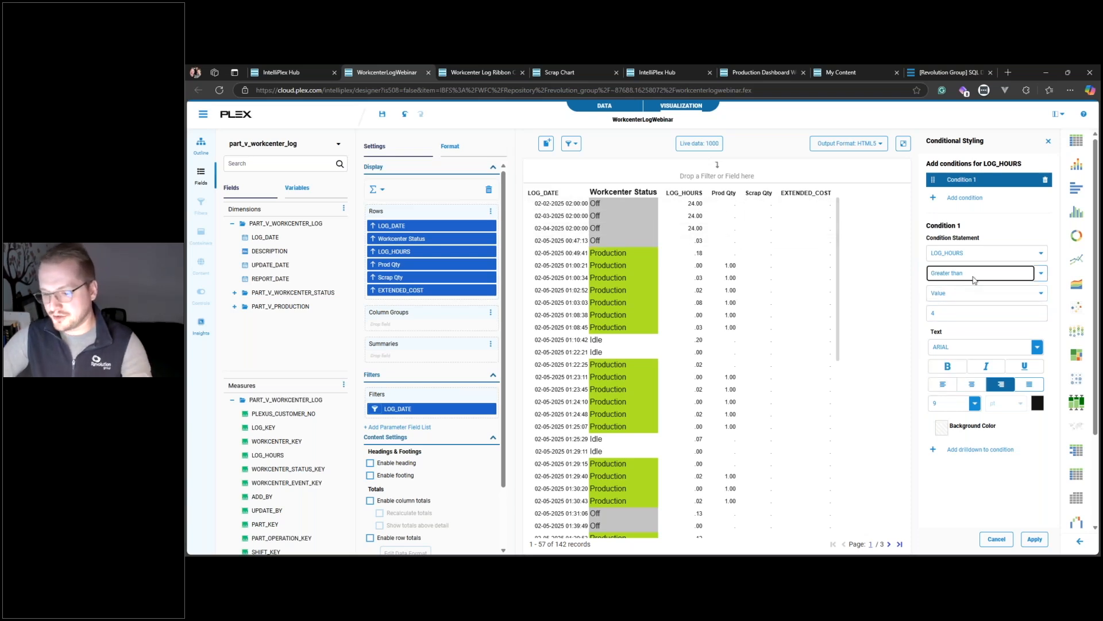
- Style matching values as bold 12-point red text on a yellow background
double_click(954, 402)
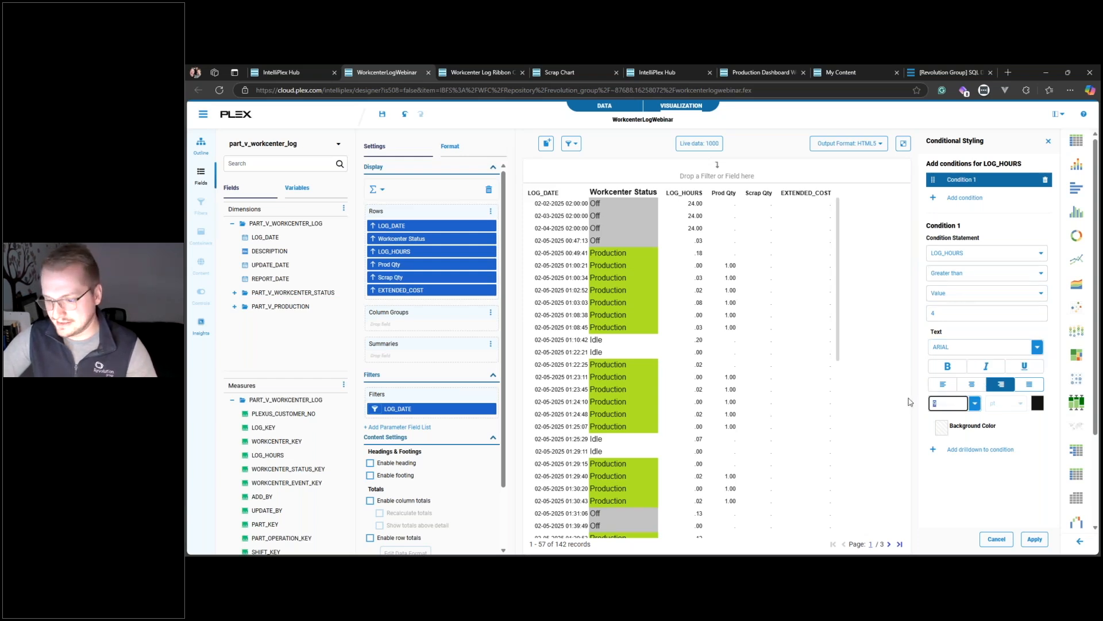
text(12)
click(951, 371)
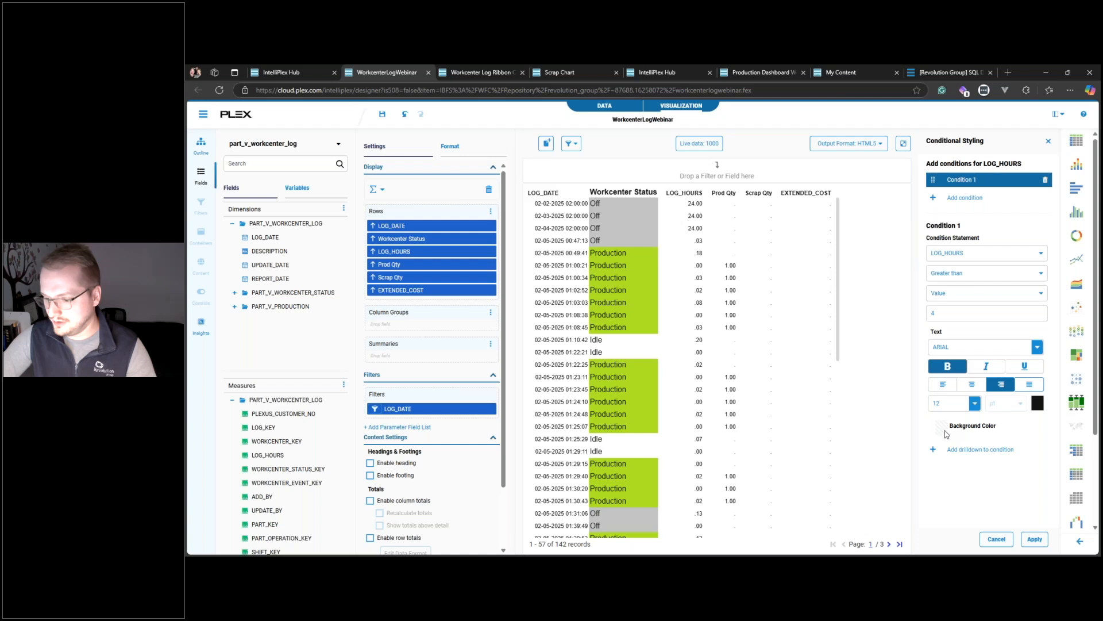
click(1037, 406)
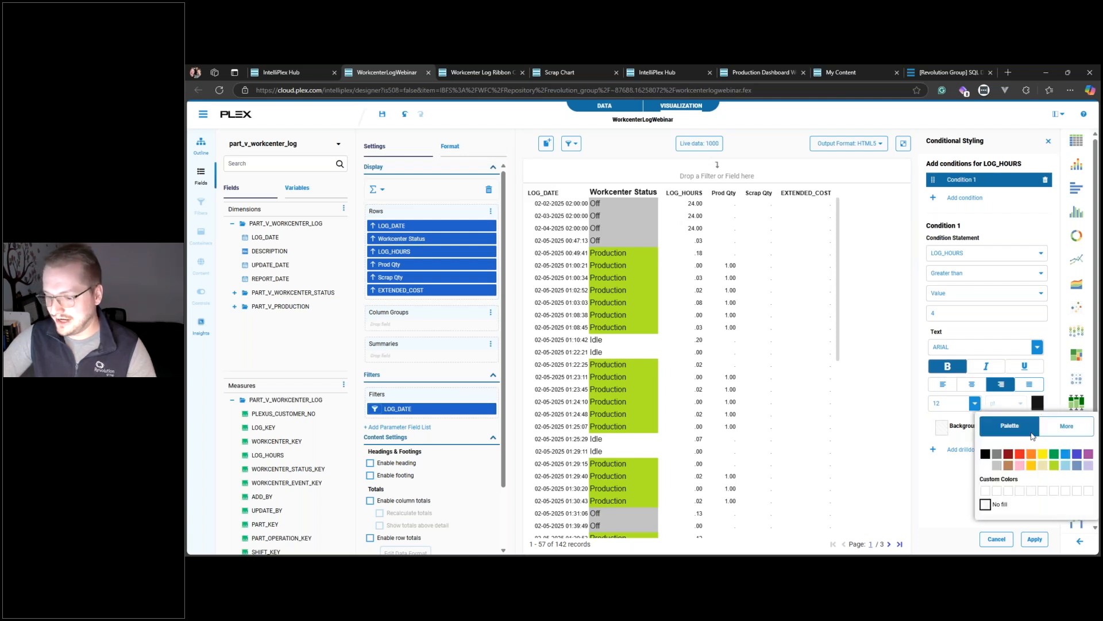
click(1019, 454)
click(943, 426)
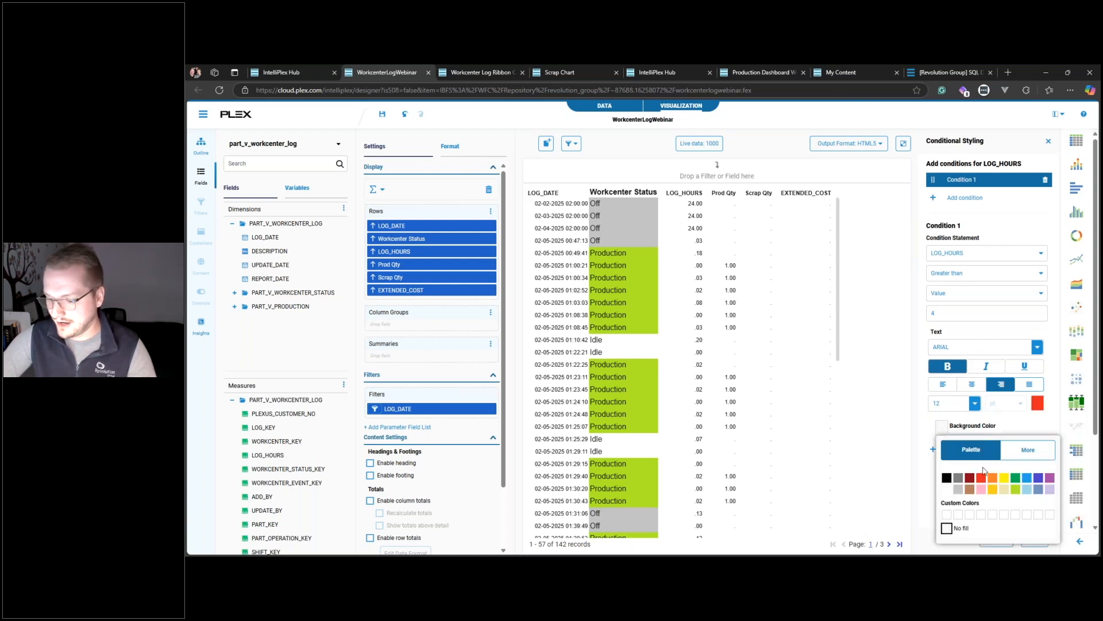
click(1004, 479)
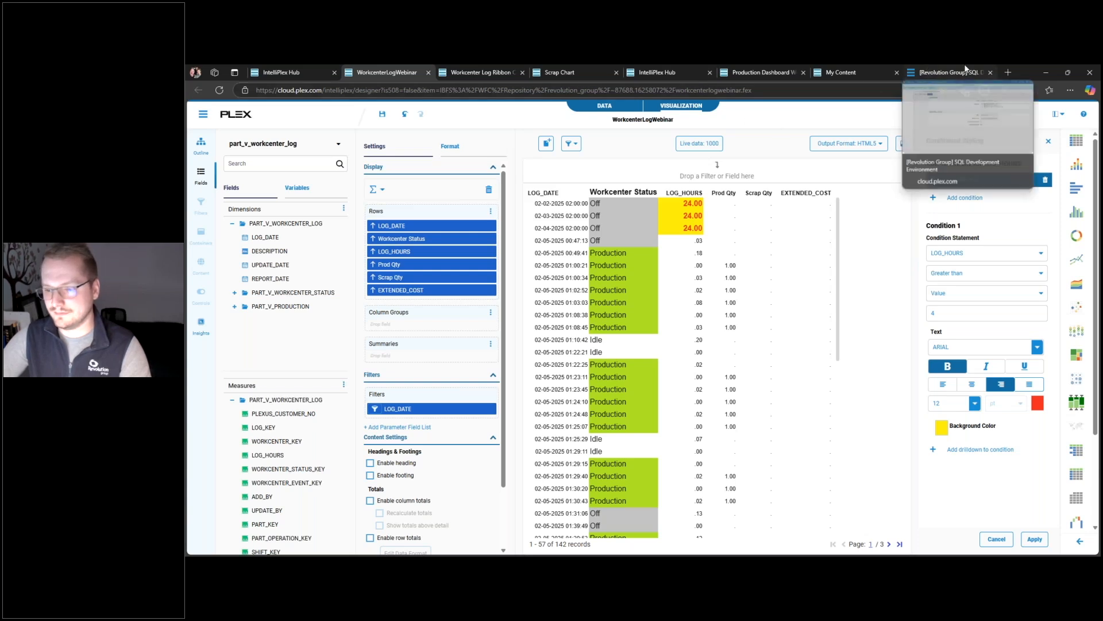
- Bring the ERP - Intelliplex 2.0 deck to the front and zoom so the slide fits
mouse_move(685, 566)
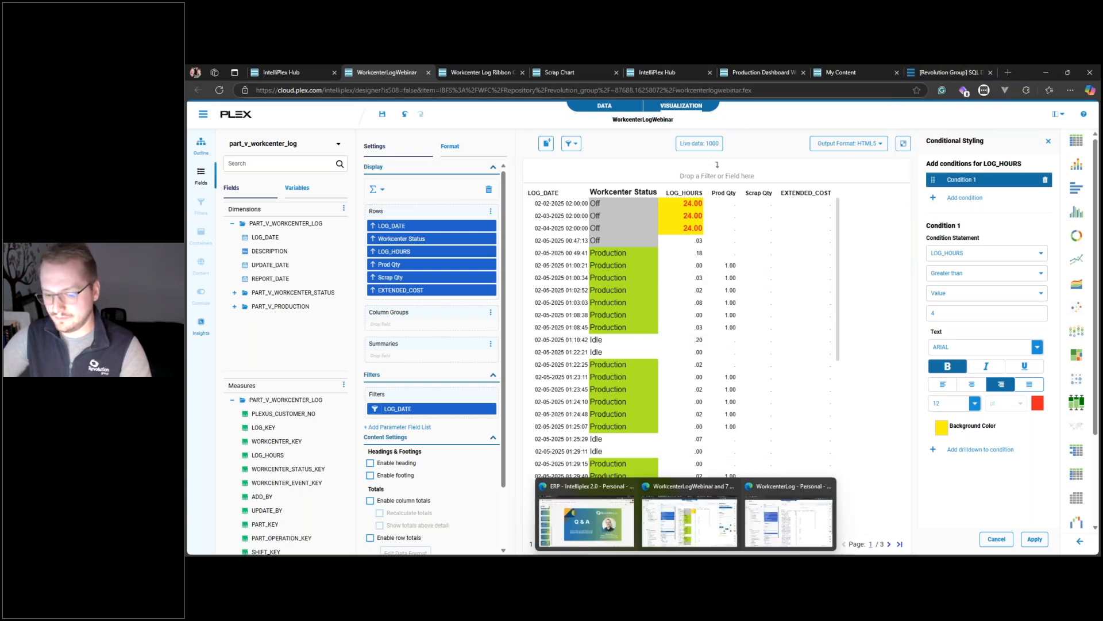
click(586, 523)
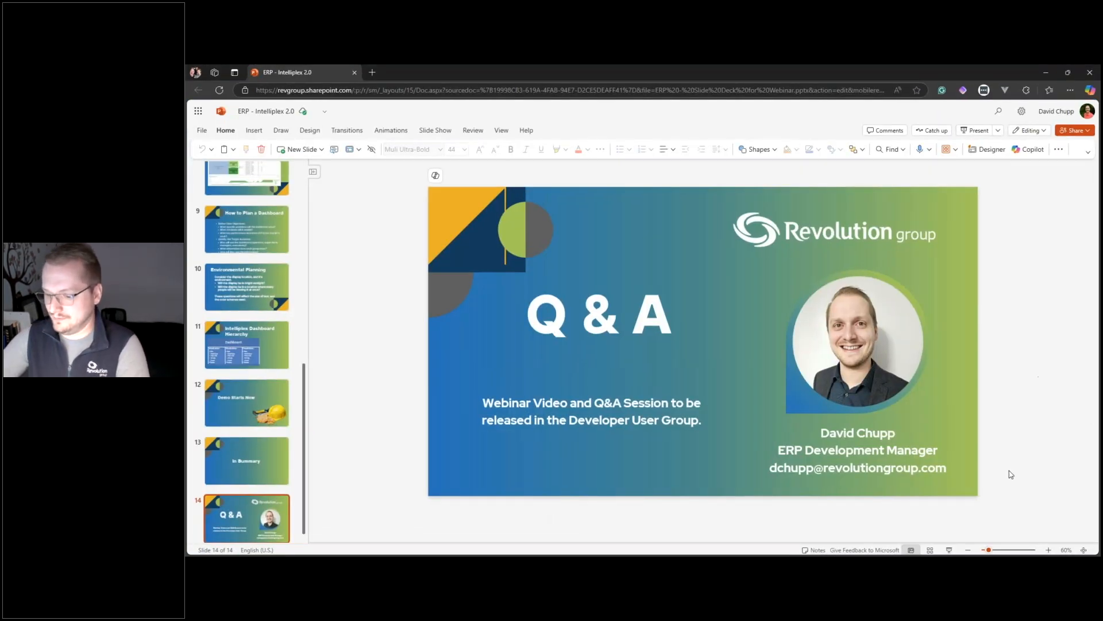
click(1047, 550)
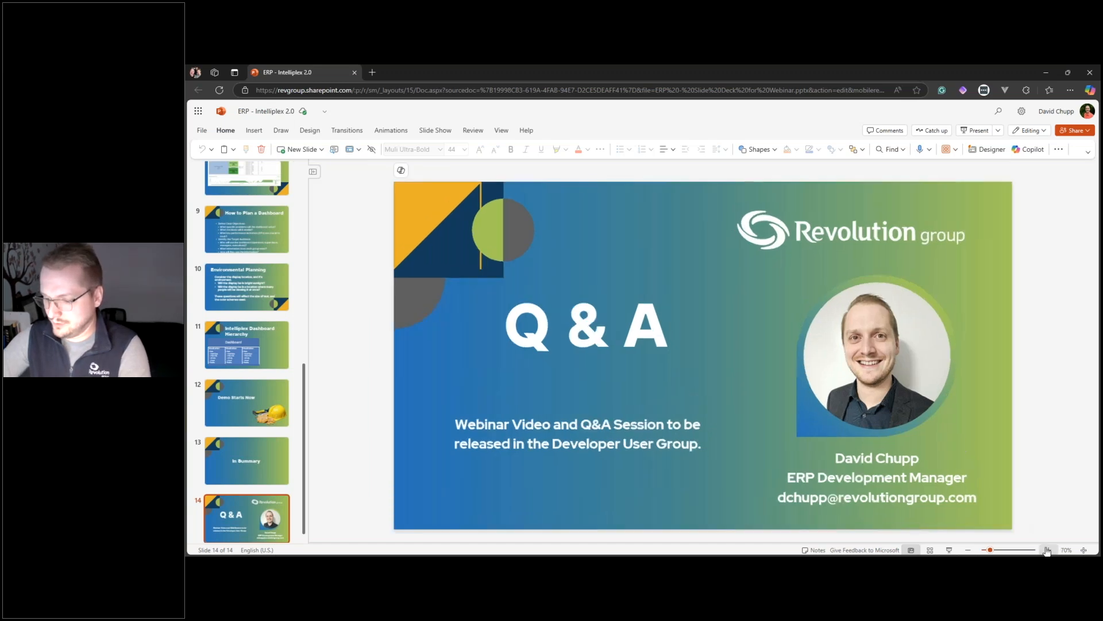
click(1047, 550)
click(1047, 550)
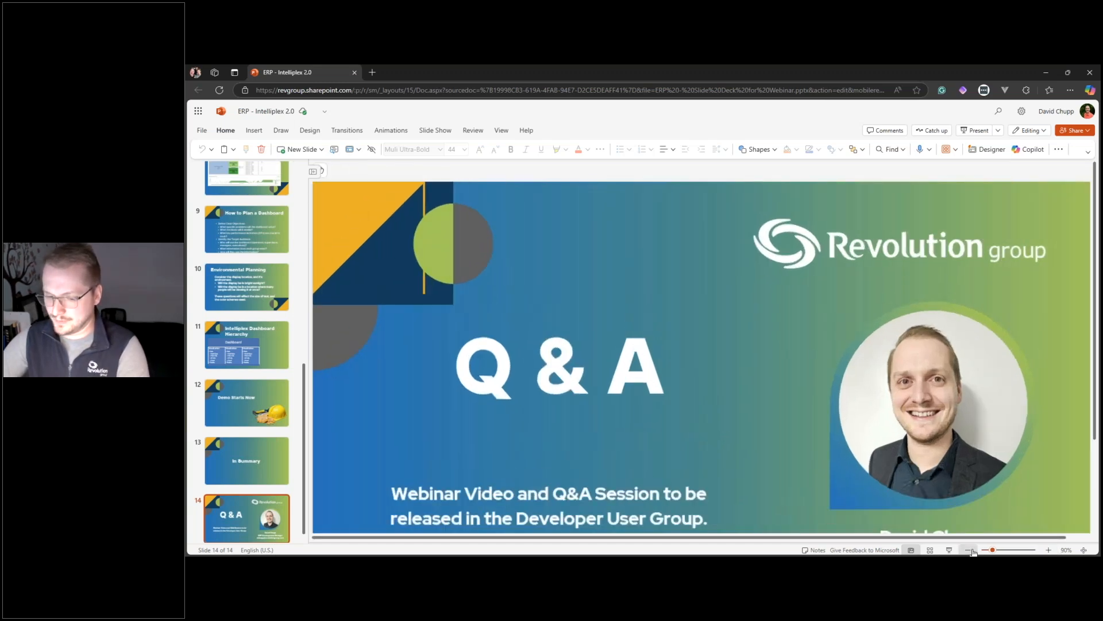
click(970, 551)
click(970, 550)
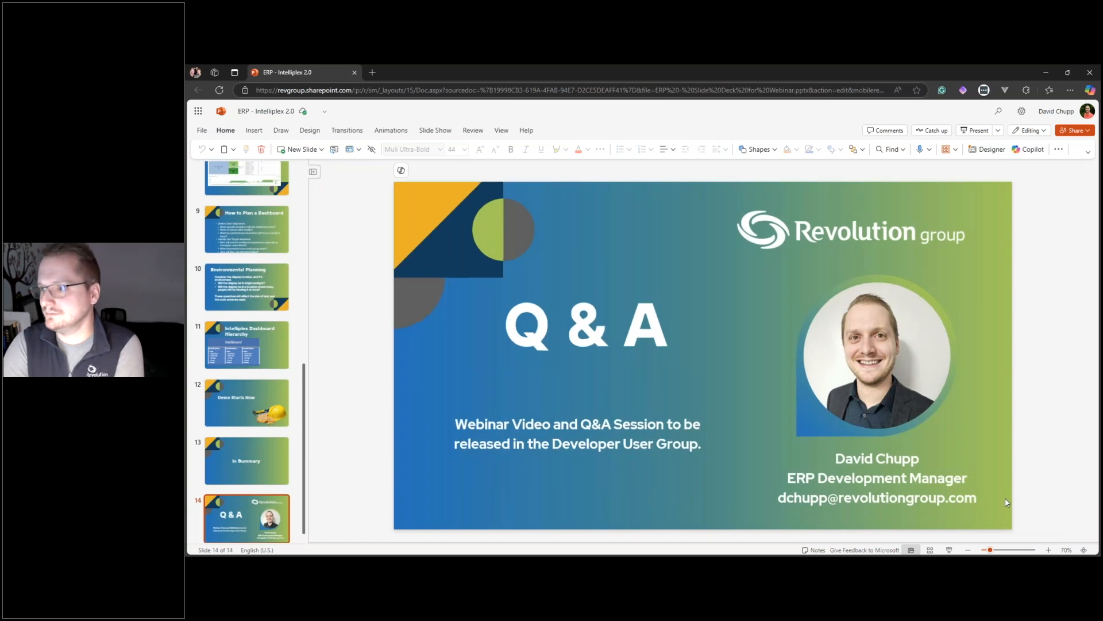